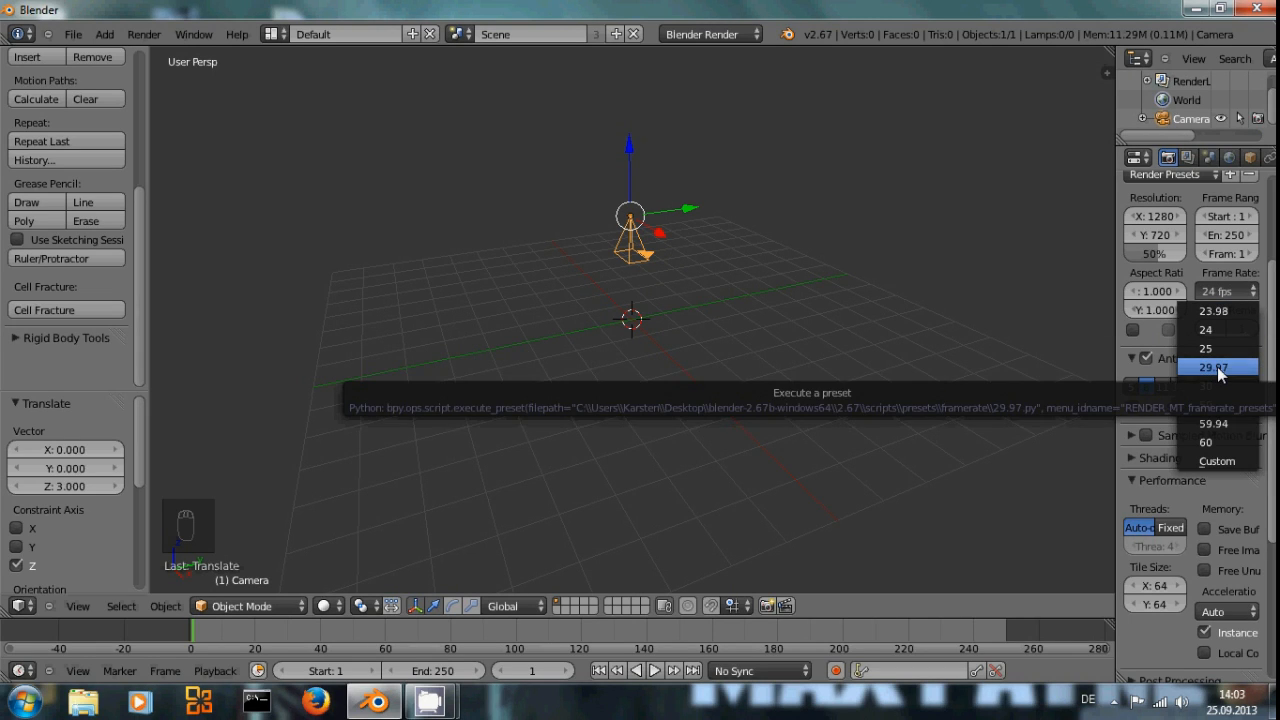
Set the render frame rate to 29.97 fps and switch the 3D view to the camera's perspective
{"action": "left_click", "coordinate": [1217, 367]}
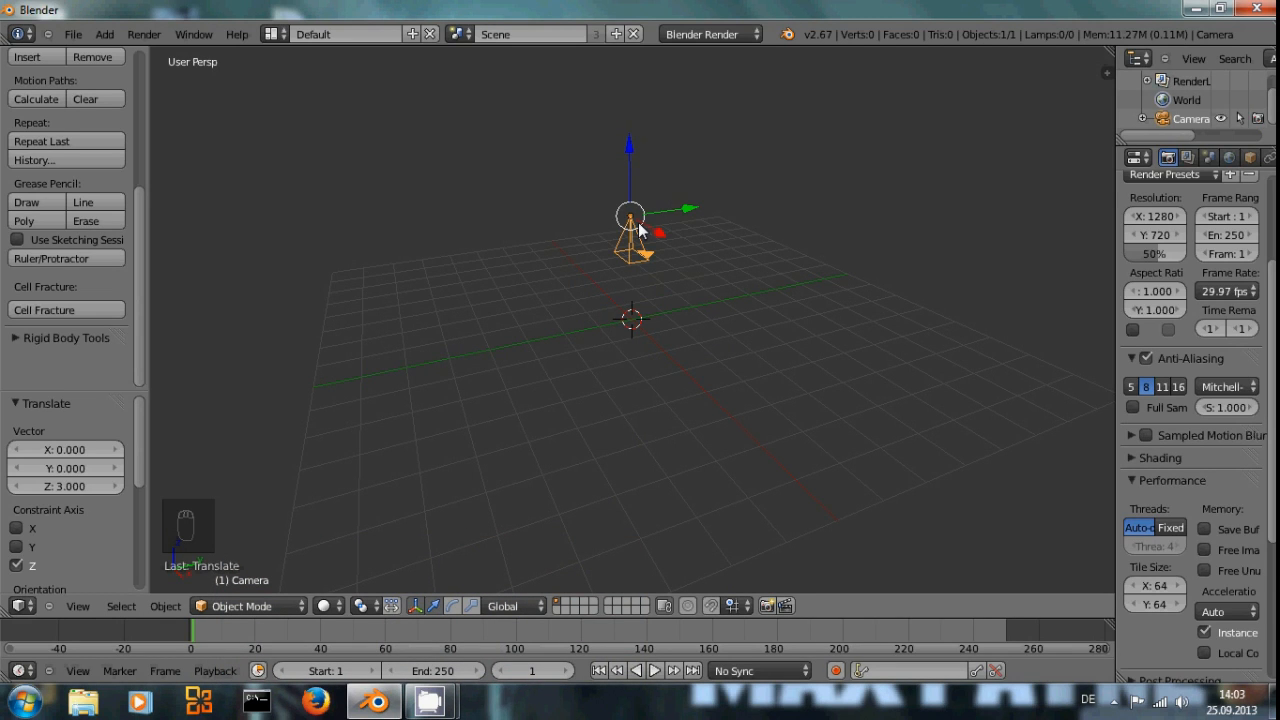
{"action": "key", "text": "KP_0"}
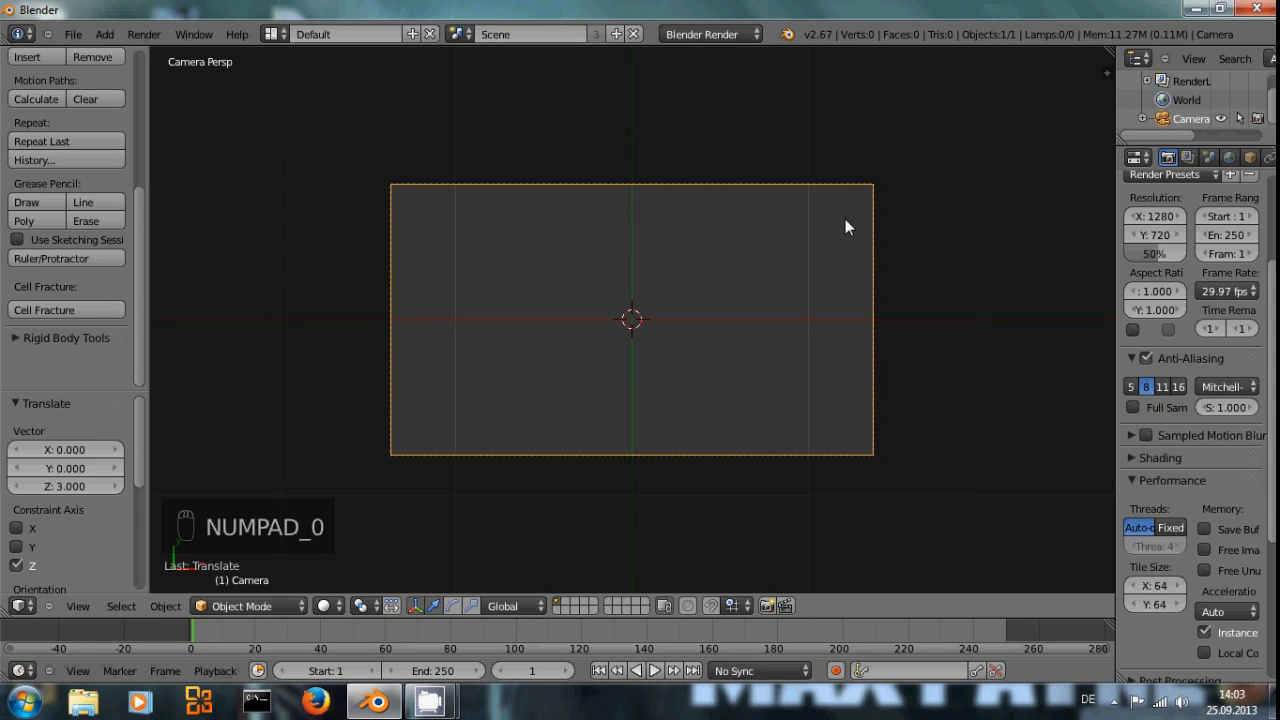
Add a background image entry shown only in the Camera view and set its source to Movie Clip
{"action": "key", "text": "n"}
{"action": "key", "text": "n"}
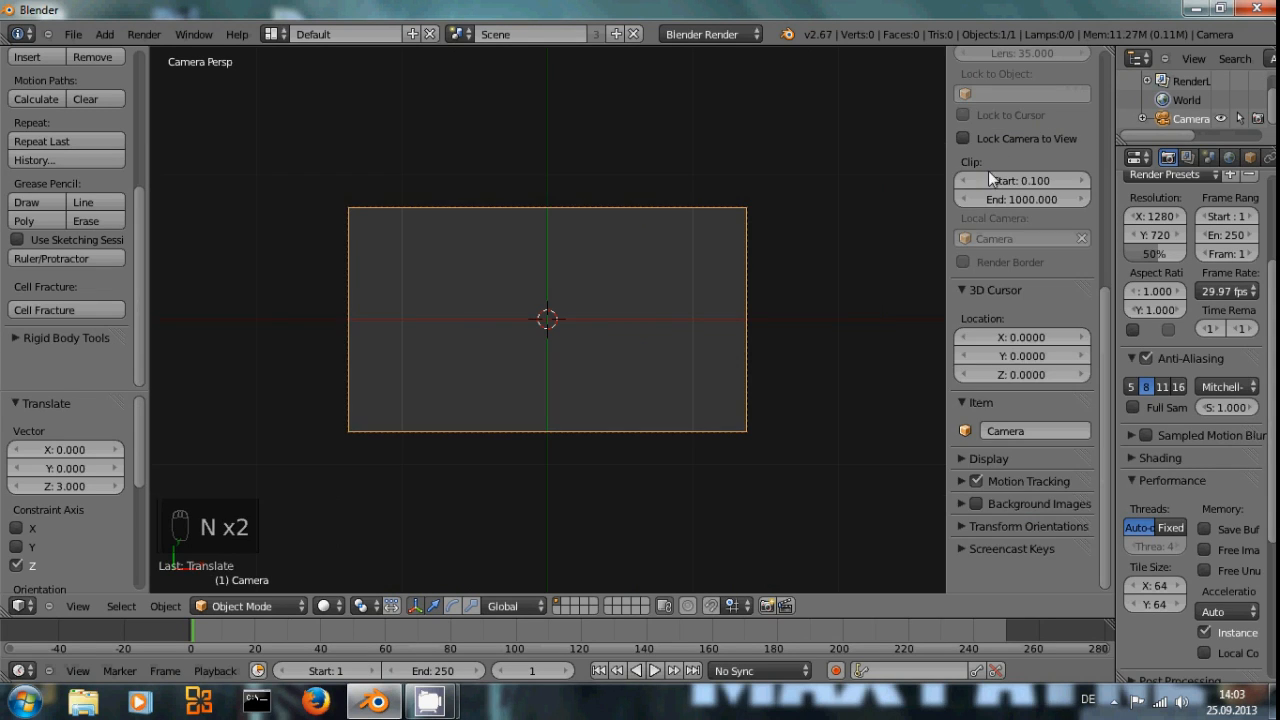
{"action": "left_click", "coordinate": [987, 503]}
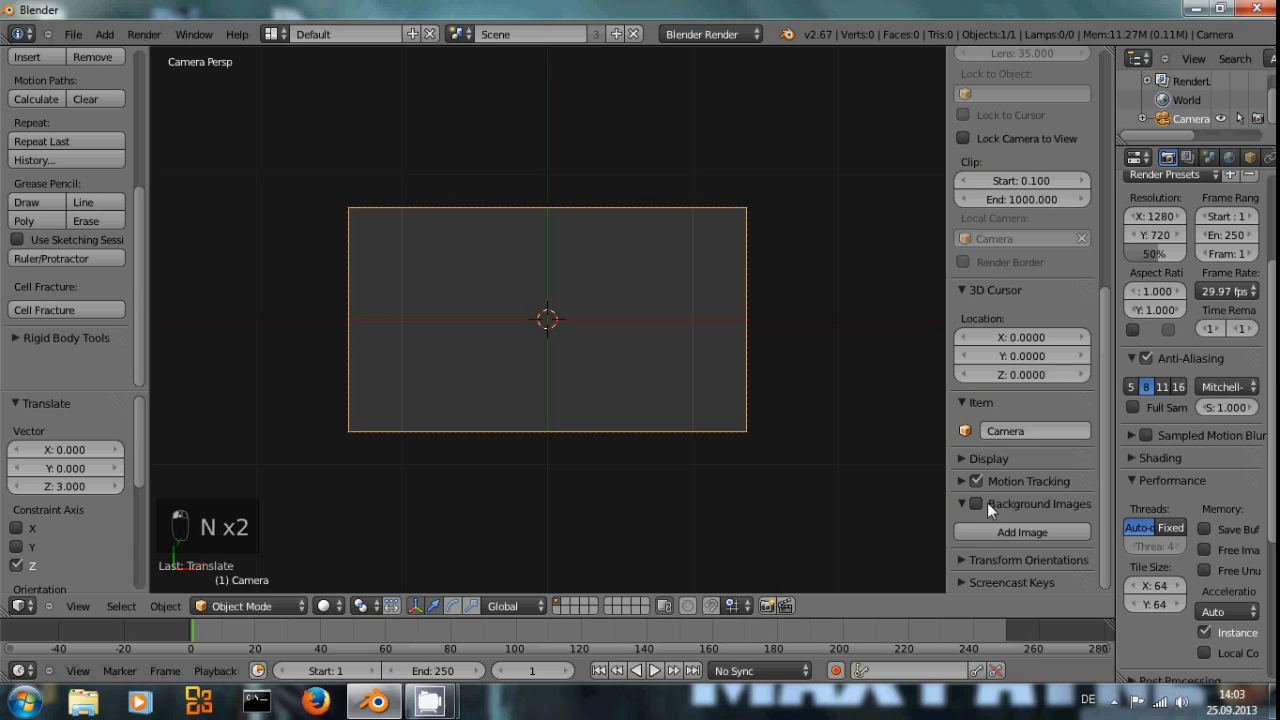
{"action": "left_click", "coordinate": [1036, 530]}
{"action": "scroll", "coordinate": [1040, 500], "scroll_direction": "down", "scroll_amount": 3}
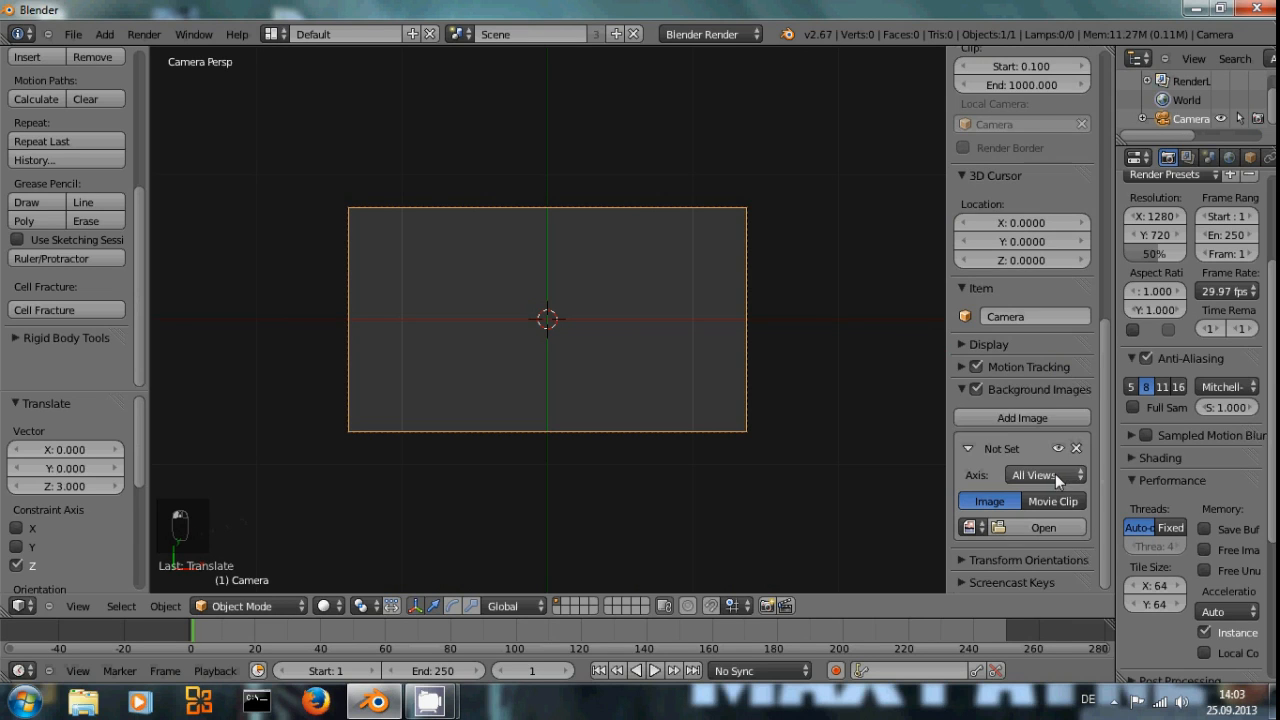
{"action": "left_click", "coordinate": [1060, 475]}
{"action": "left_click", "coordinate": [1030, 456]}
{"action": "left_click", "coordinate": [1058, 501]}
{"action": "scroll", "coordinate": [1058, 501], "scroll_direction": "down", "scroll_amount": 4}
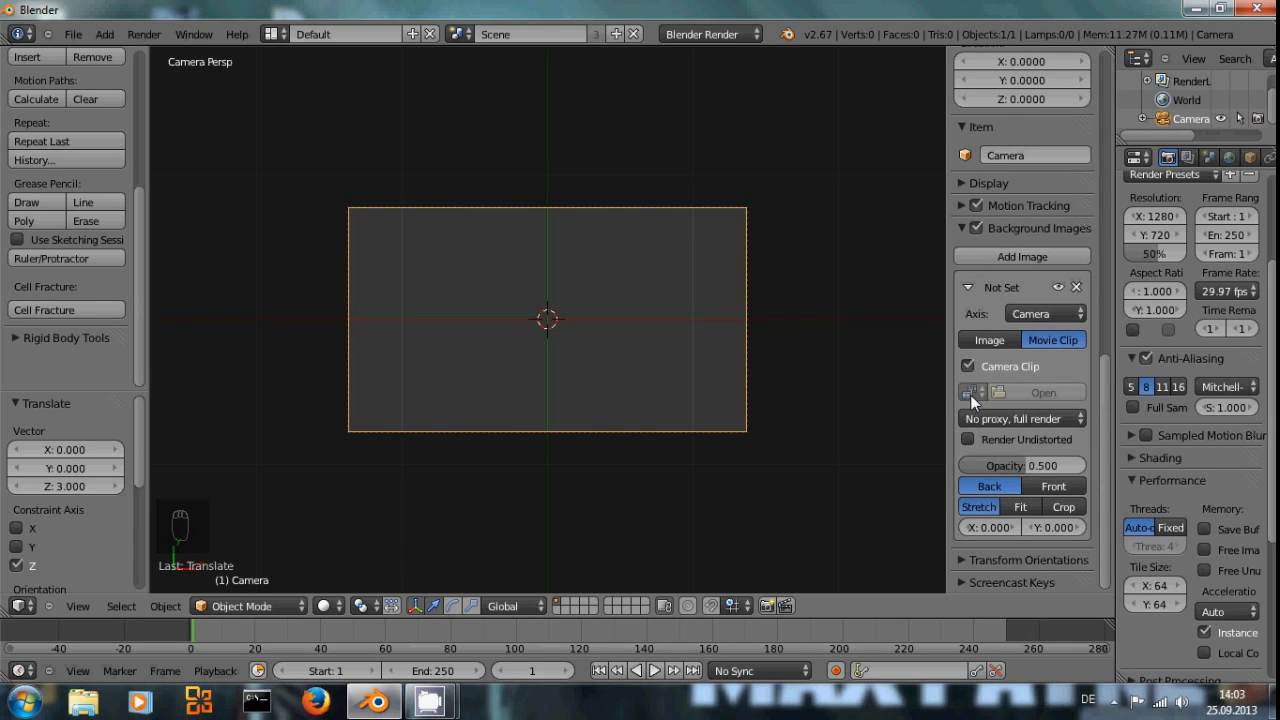
Load Baseball_Clip.mov from the lightsaber folder as the background clip, with the Camera Clip option disabled
{"action": "left_click", "coordinate": [1012, 389]}
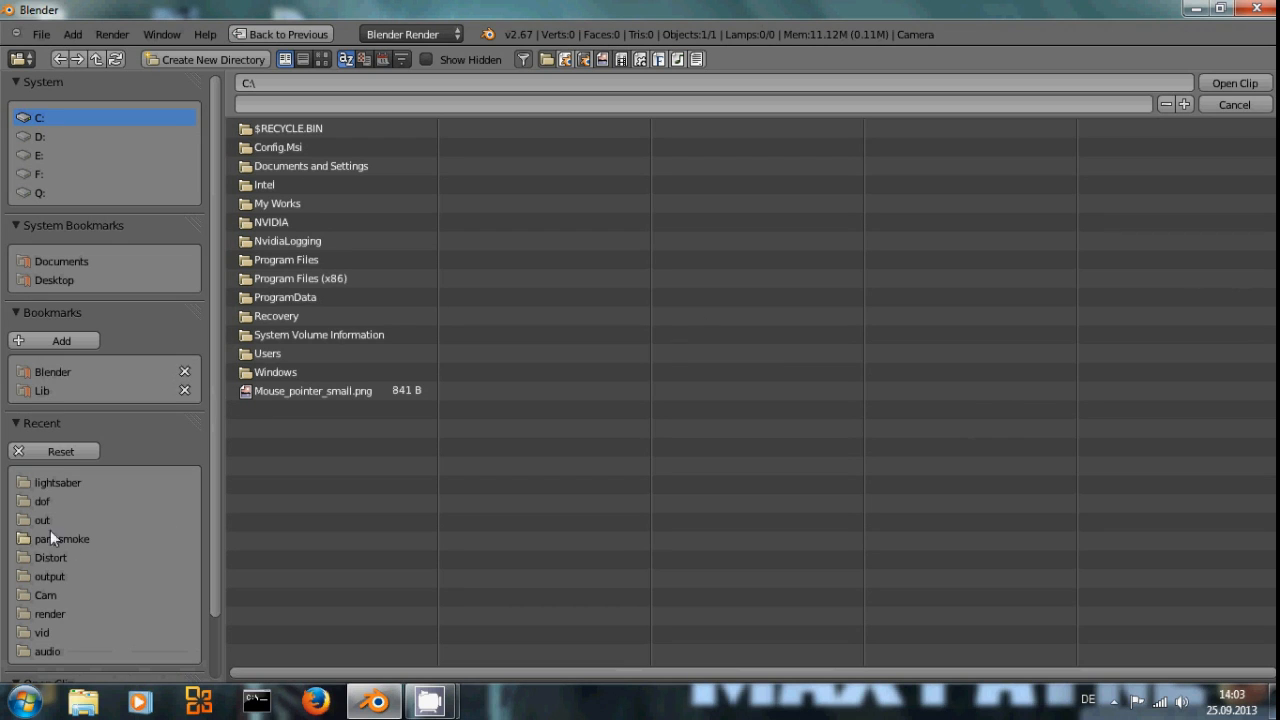
{"action": "left_click", "coordinate": [67, 479]}
{"action": "left_click", "coordinate": [305, 165]}
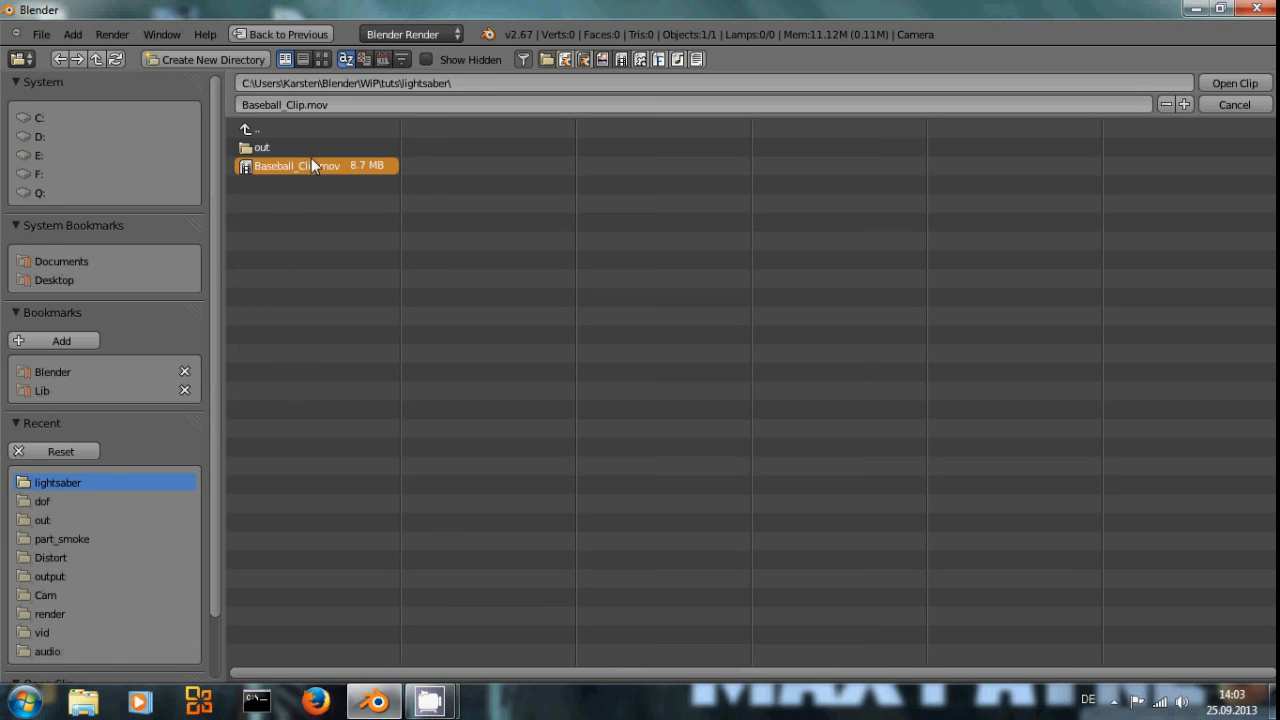
{"action": "left_click", "coordinate": [1234, 83]}
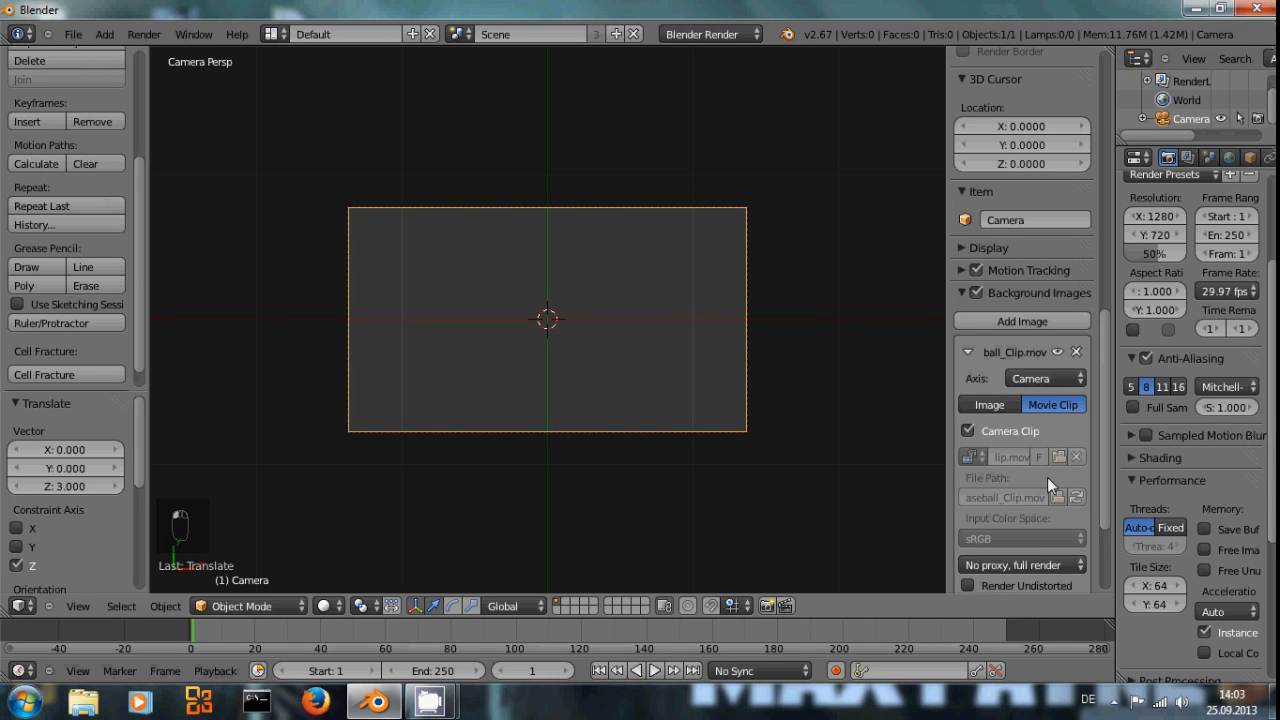
{"action": "left_click", "coordinate": [968, 430]}
{"action": "scroll", "coordinate": [768, 500], "scroll_direction": "up", "scroll_amount": 2}
{"action": "scroll", "coordinate": [552, 405], "scroll_direction": "up", "scroll_amount": 3}
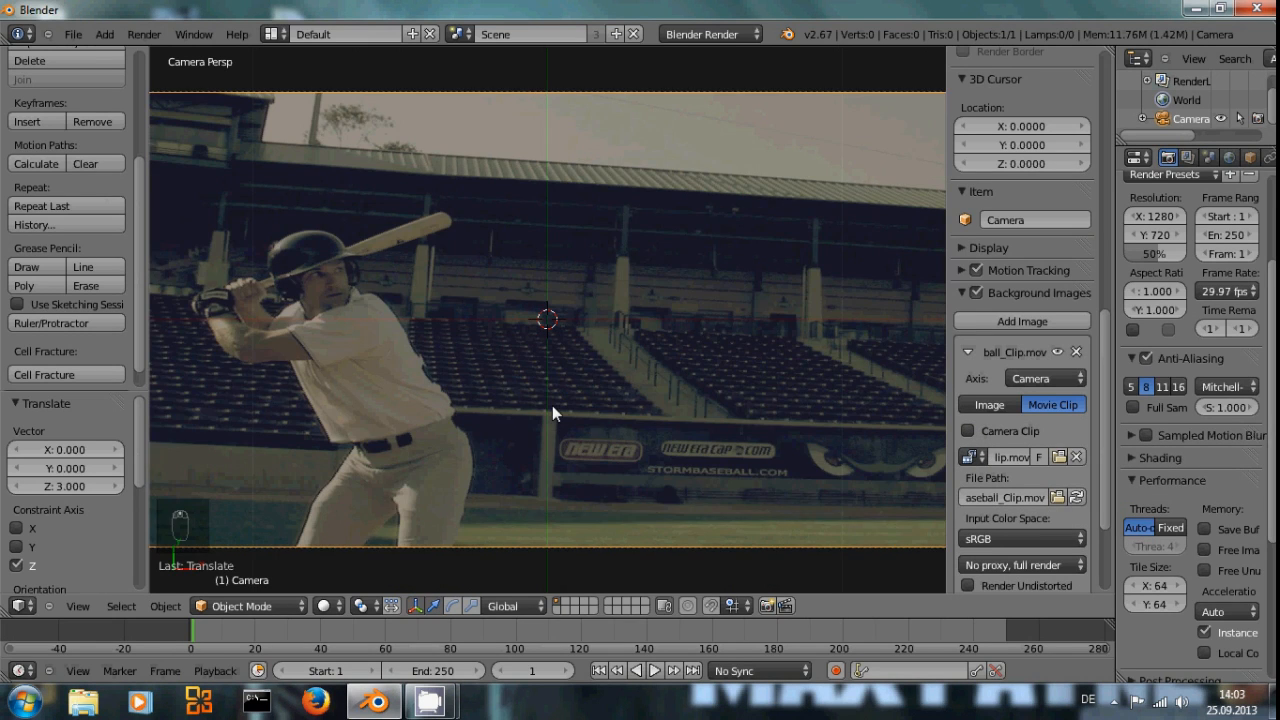
{"action": "scroll", "coordinate": [675, 393], "scroll_direction": "down", "scroll_amount": 2}
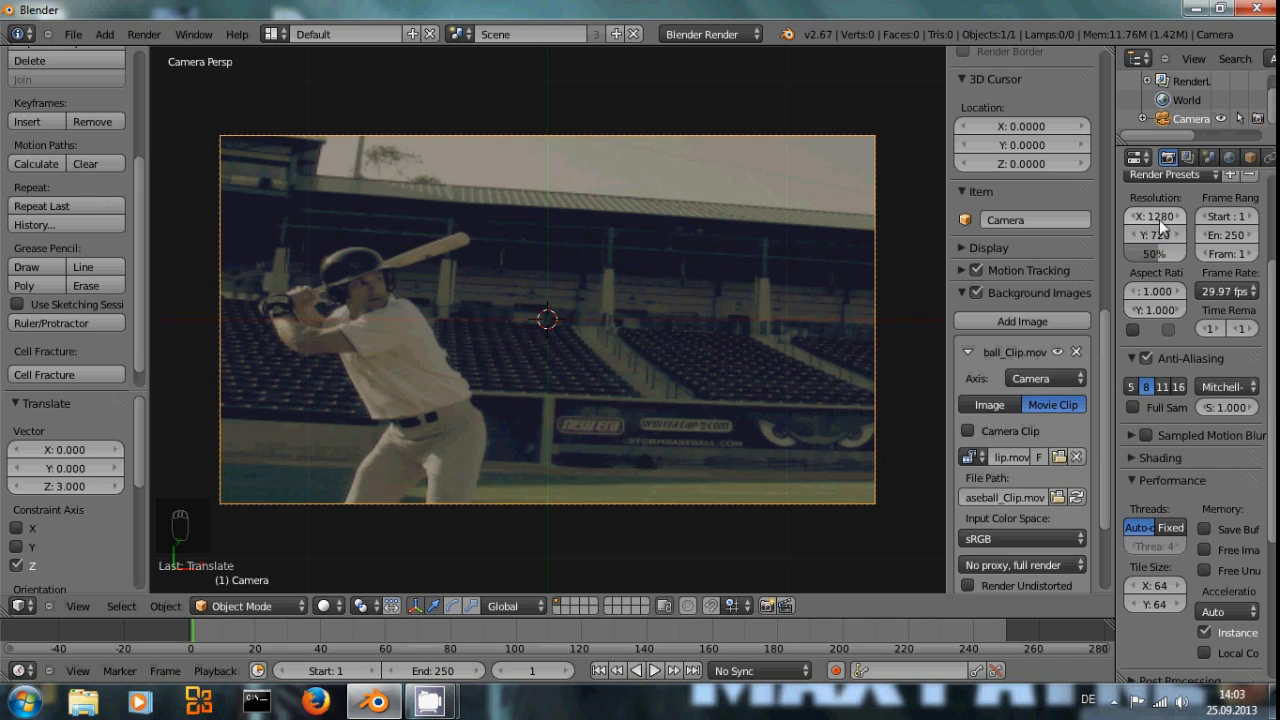
Try the Crop frame method on the background clip, then set it to Fit and collapse the background settings
{"action": "scroll", "coordinate": [1168, 250], "scroll_direction": "up", "scroll_amount": 2}
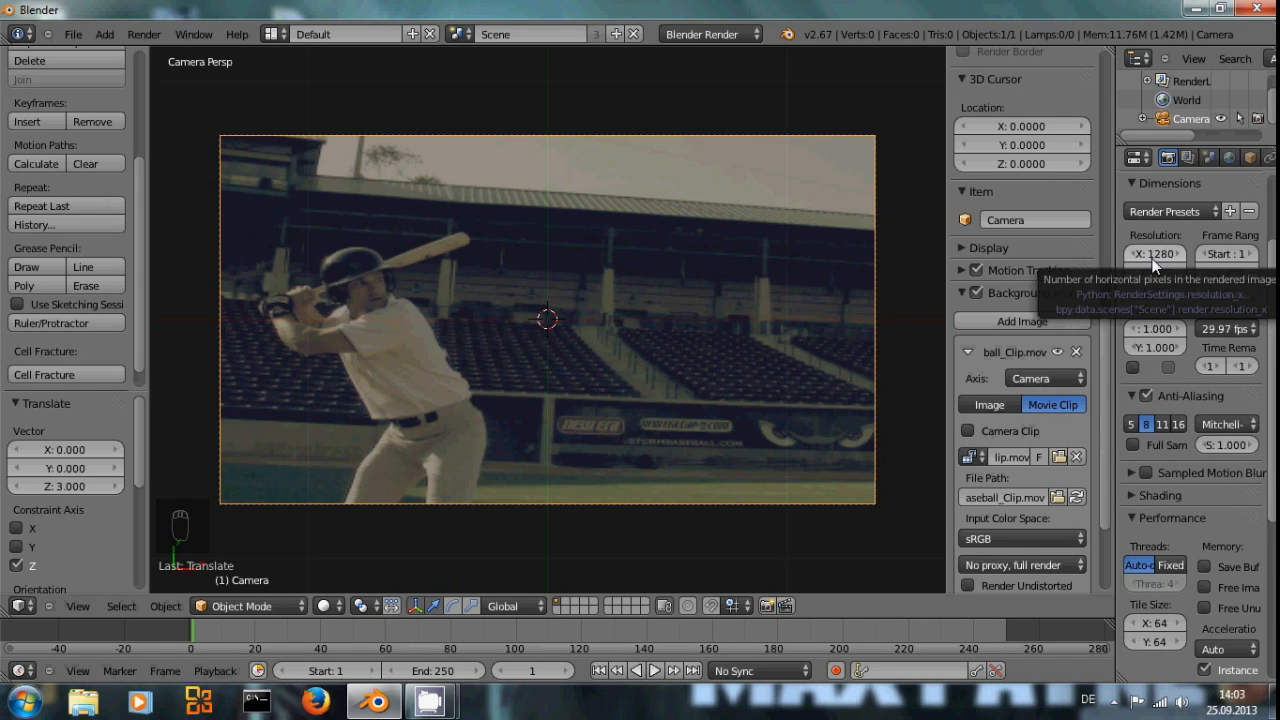
{"action": "scroll", "coordinate": [1076, 421], "scroll_direction": "down", "scroll_amount": 3}
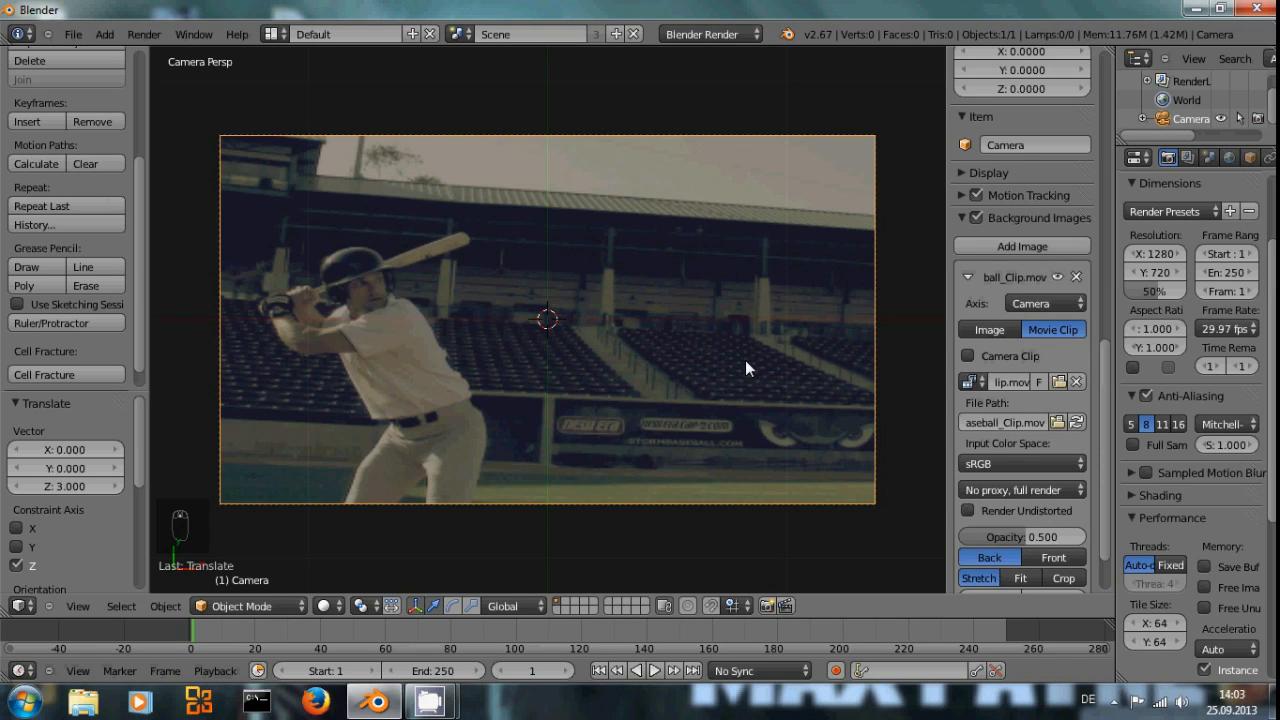
{"action": "scroll", "coordinate": [1044, 474], "scroll_direction": "down", "scroll_amount": 3}
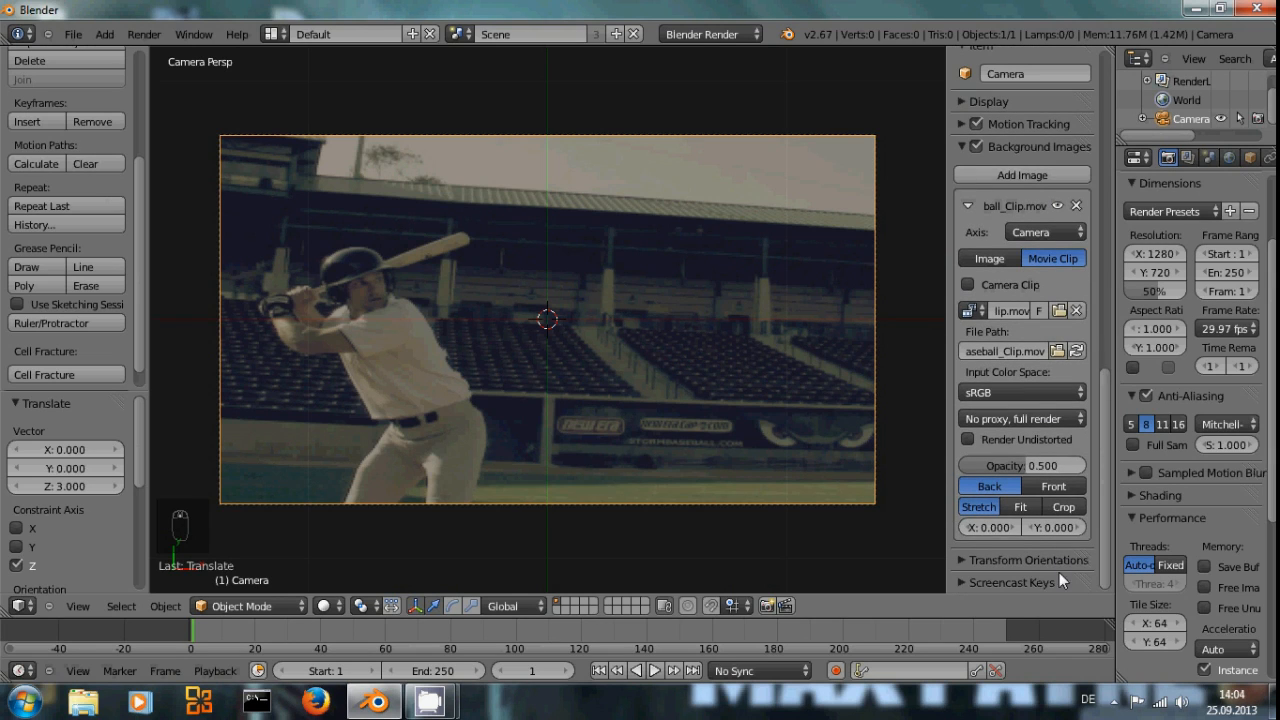
{"action": "left_click", "coordinate": [1063, 507]}
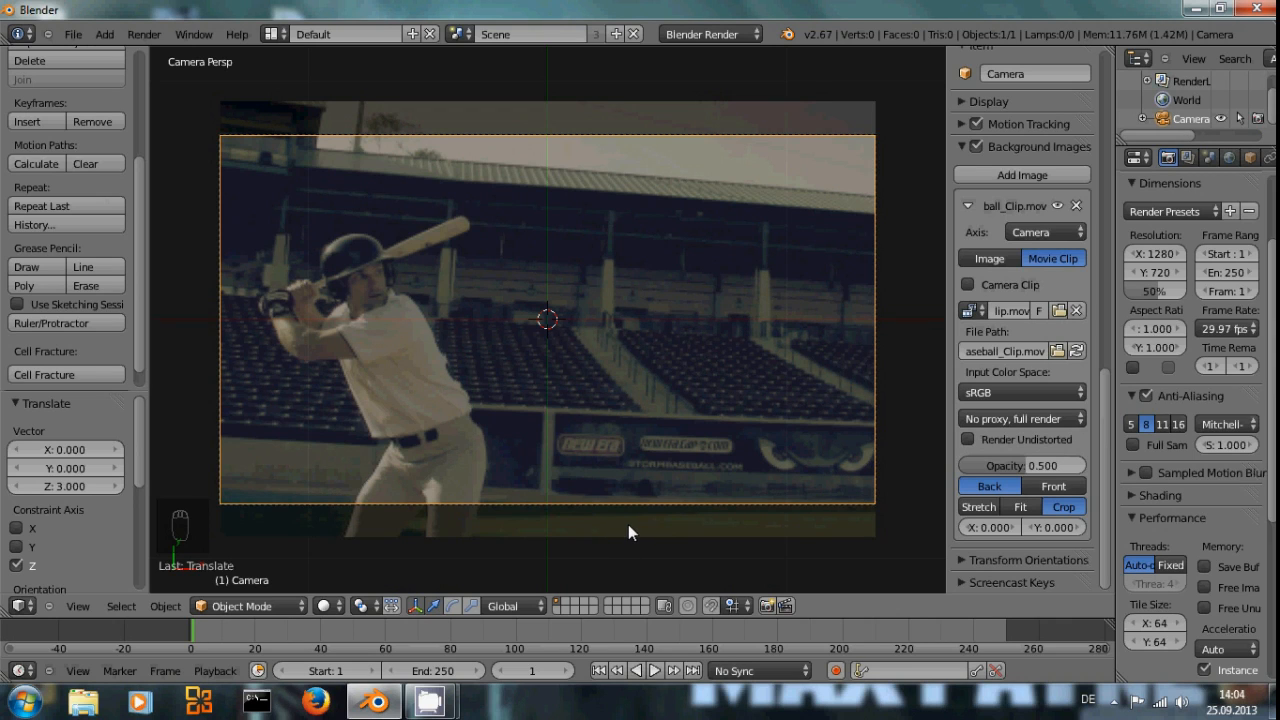
{"action": "left_click", "coordinate": [1010, 507]}
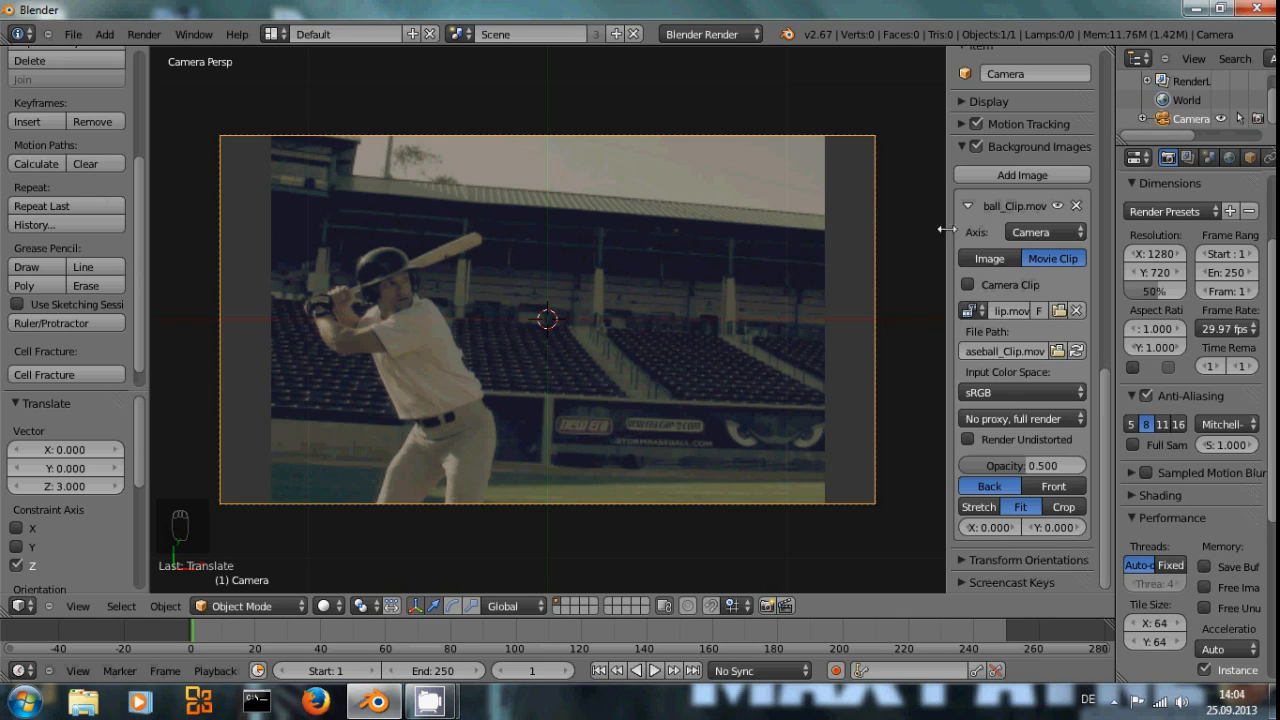
{"action": "left_click", "coordinate": [962, 148]}
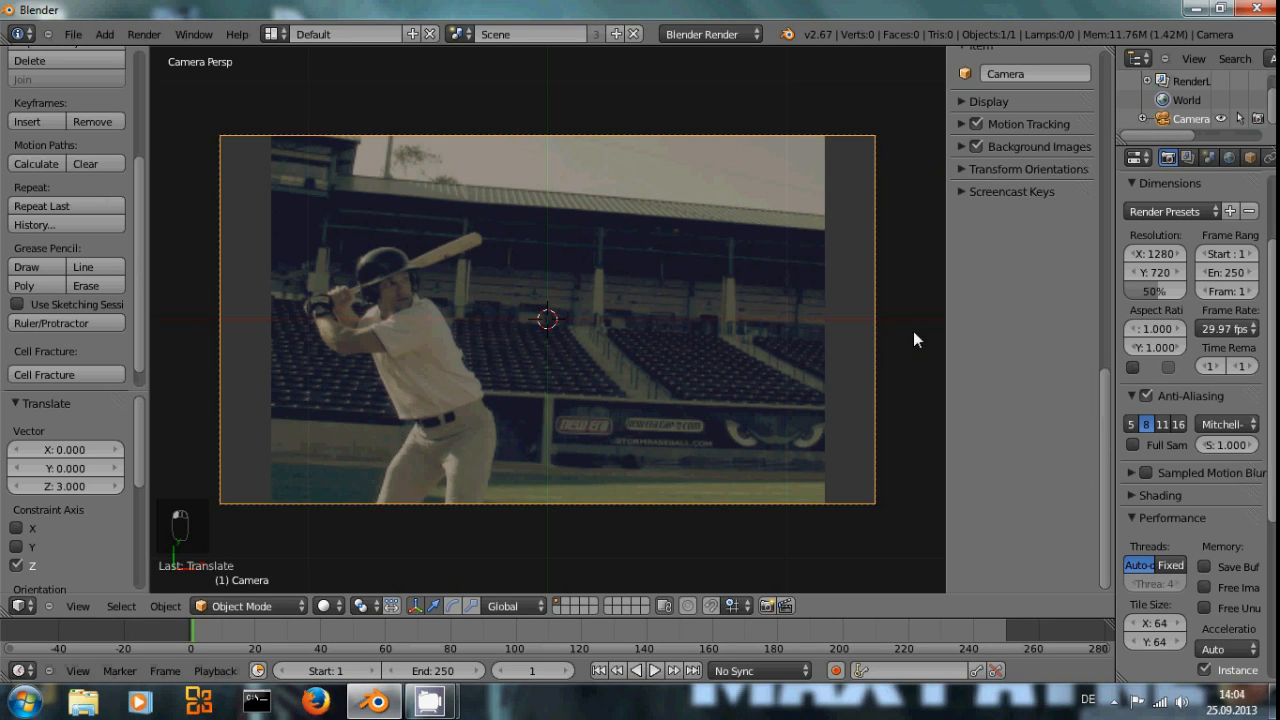
{"action": "scroll", "coordinate": [984, 337], "scroll_direction": "up", "scroll_amount": 8}
{"action": "scroll", "coordinate": [984, 337], "scroll_direction": "up", "scroll_amount": 3}
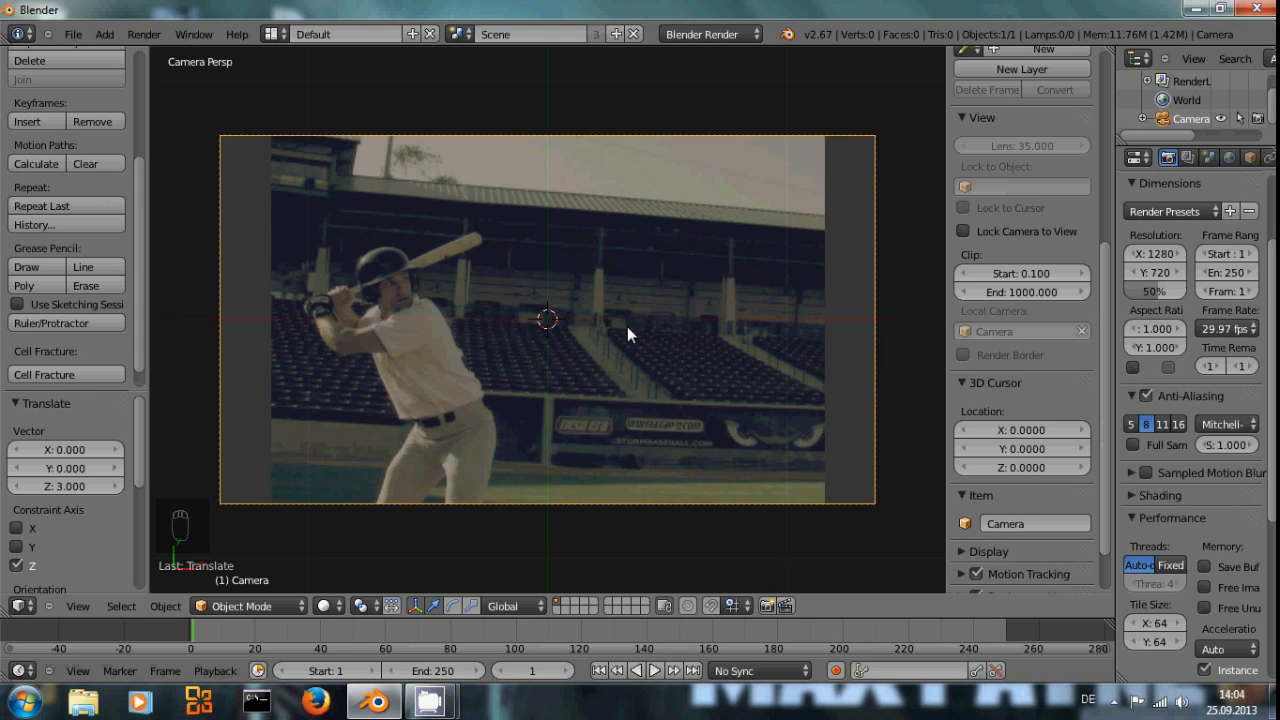
Add a cylinder mesh at the scene's centre and scale it down uniformly to about 0.034
{"action": "key", "text": "shift+a"}
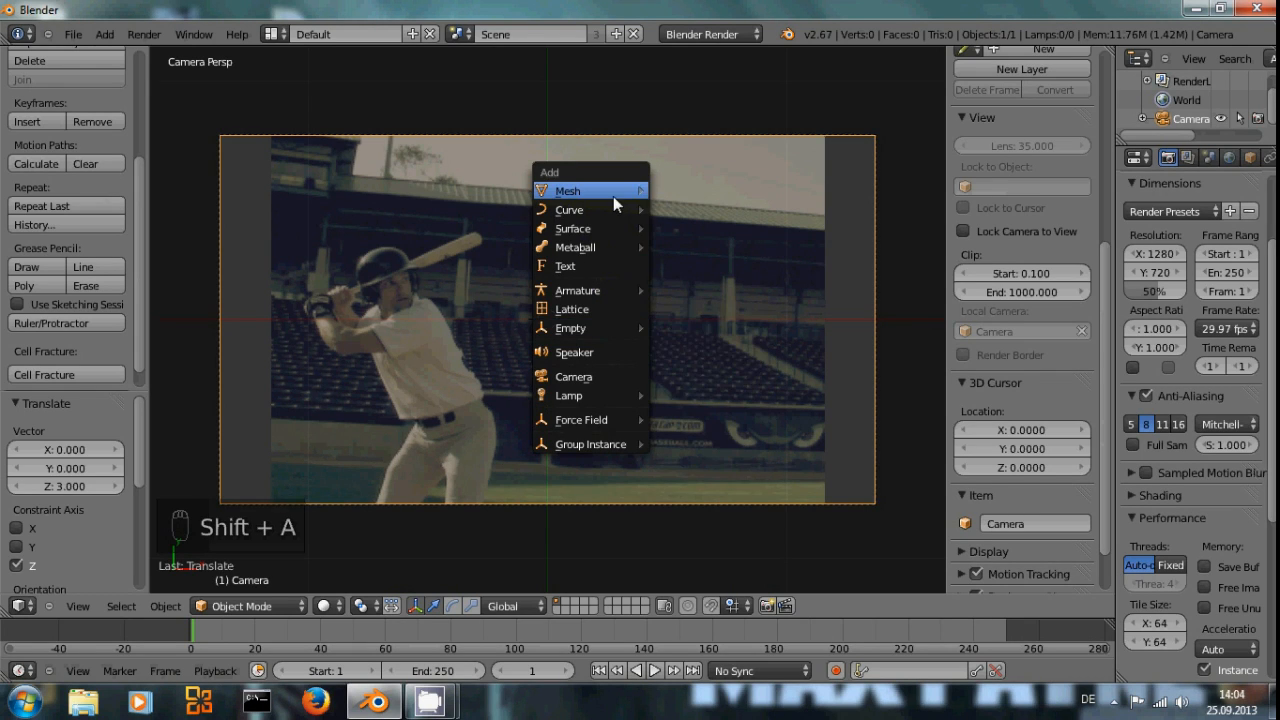
{"action": "mouse_move", "coordinate": [613, 190]}
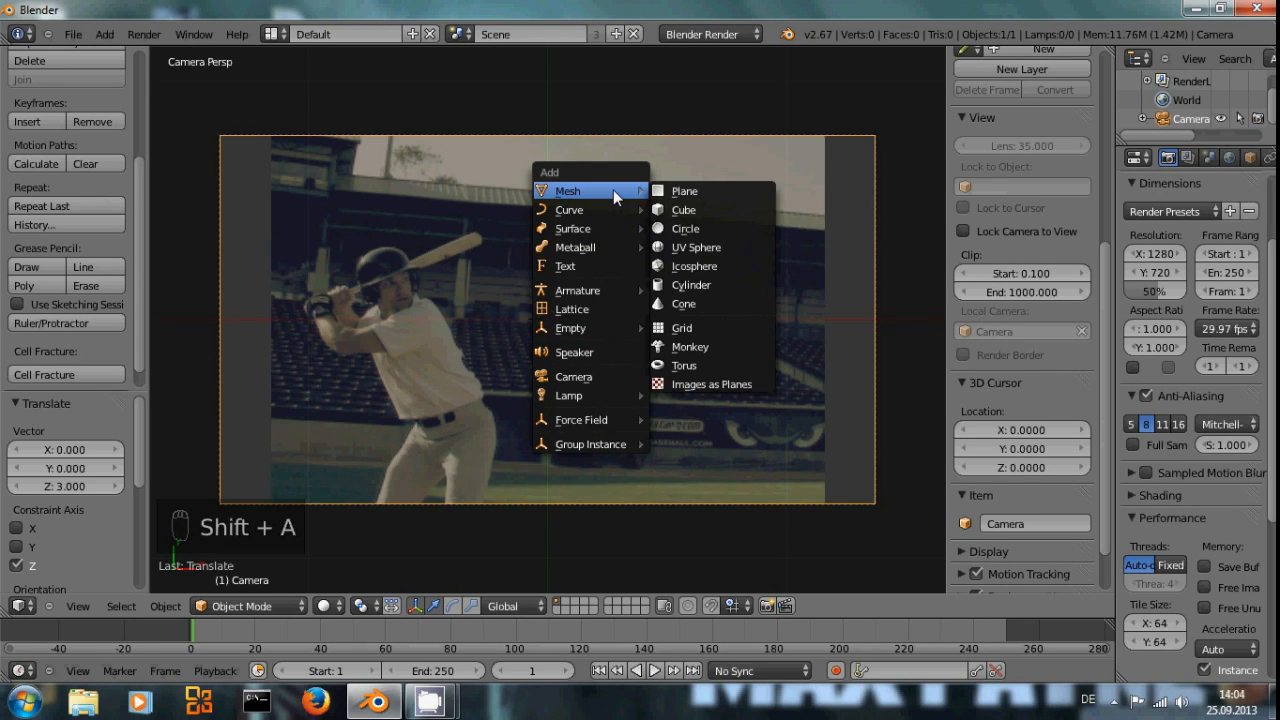
{"action": "left_click", "coordinate": [722, 286]}
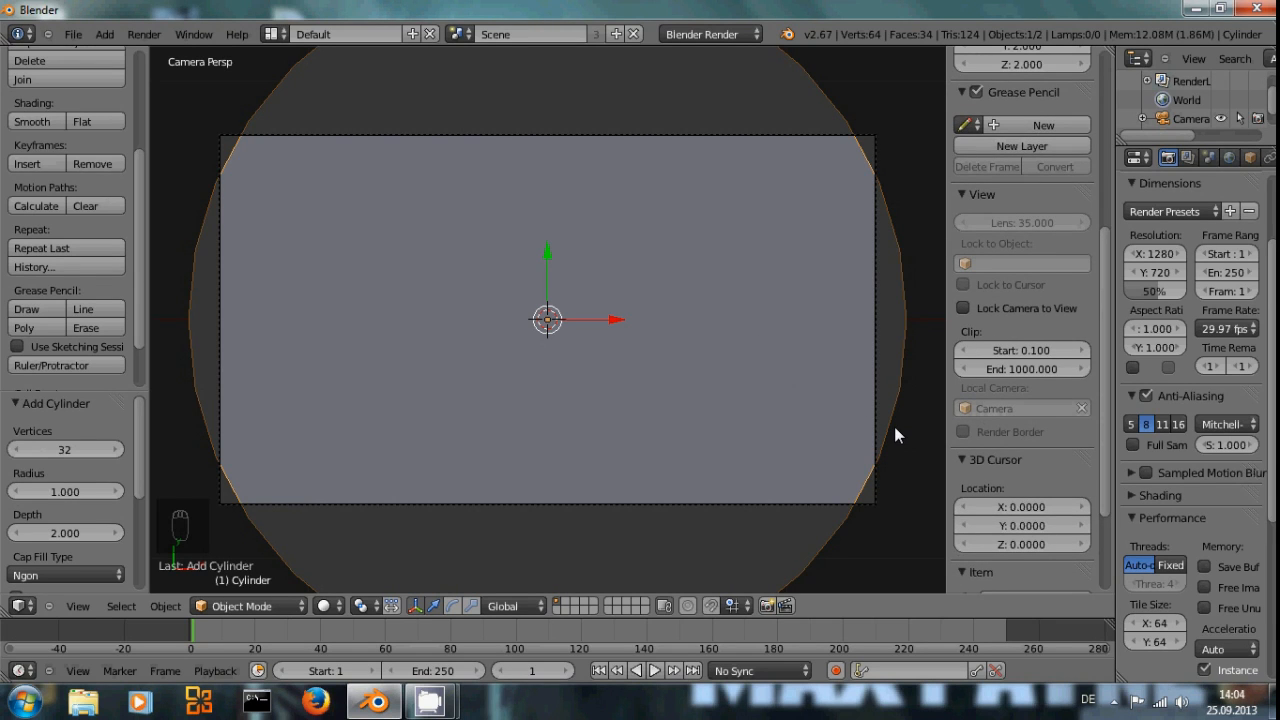
{"action": "key", "text": "s"}
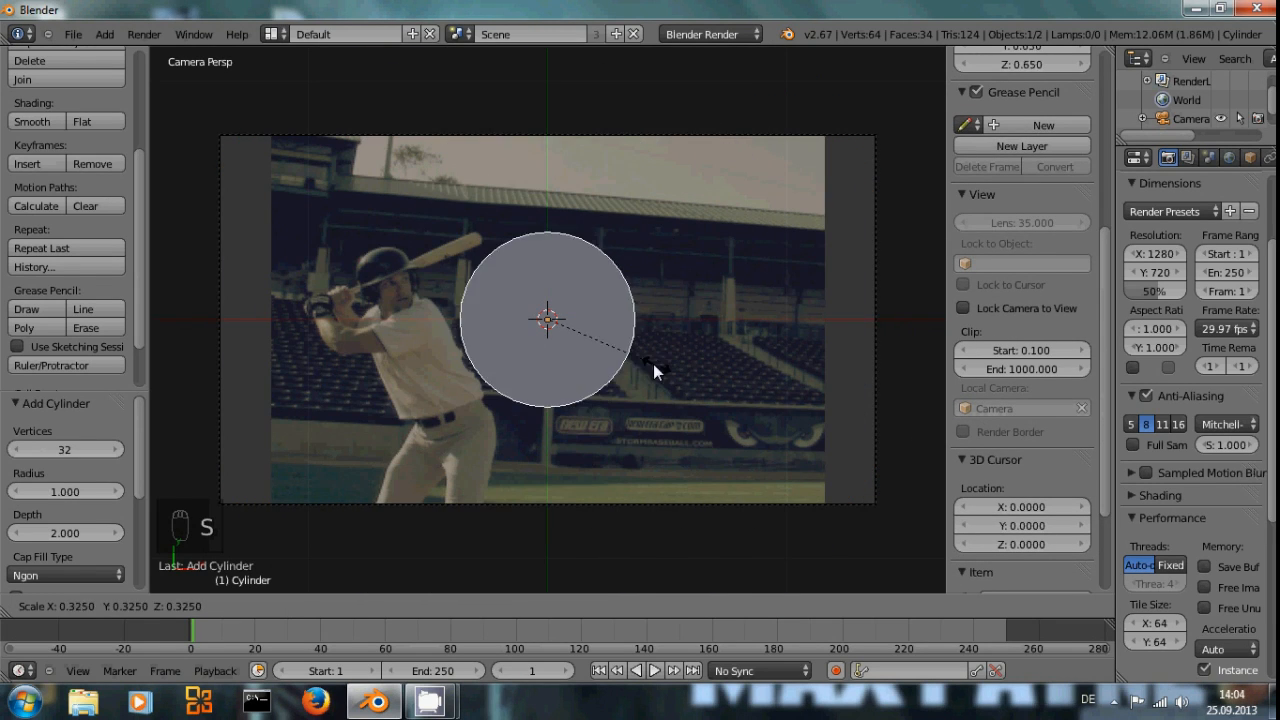
{"action": "left_click", "coordinate": [550, 331]}
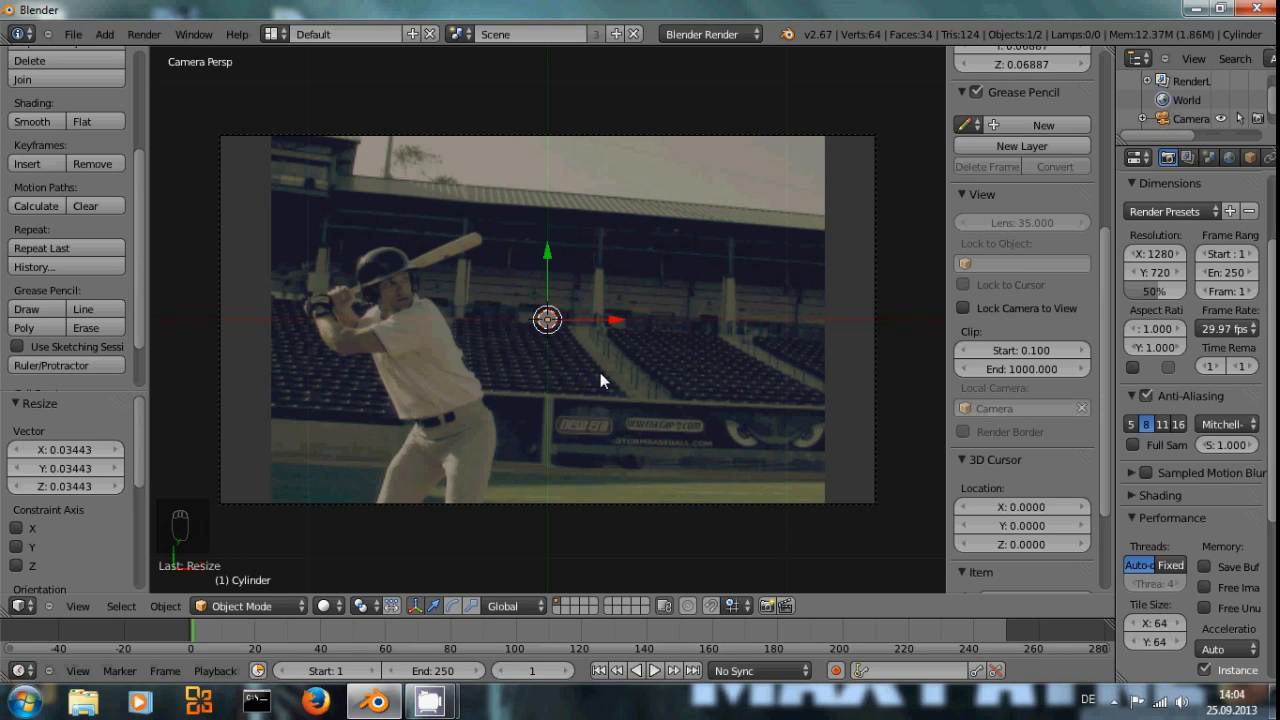
Rotate the cylinder 90 degrees around the global X axis
{"action": "key", "text": "r"}
{"action": "key", "text": "x"}
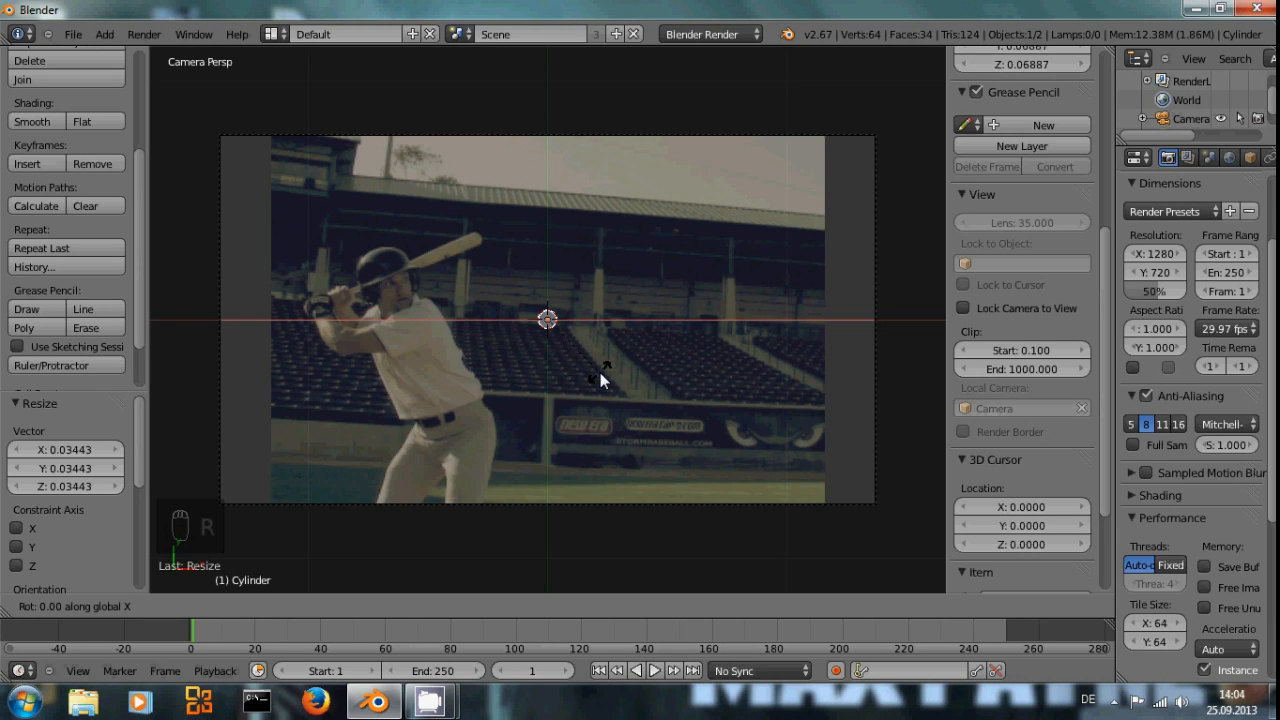
{"action": "type", "text": "90"}
{"action": "key", "text": "Return"}
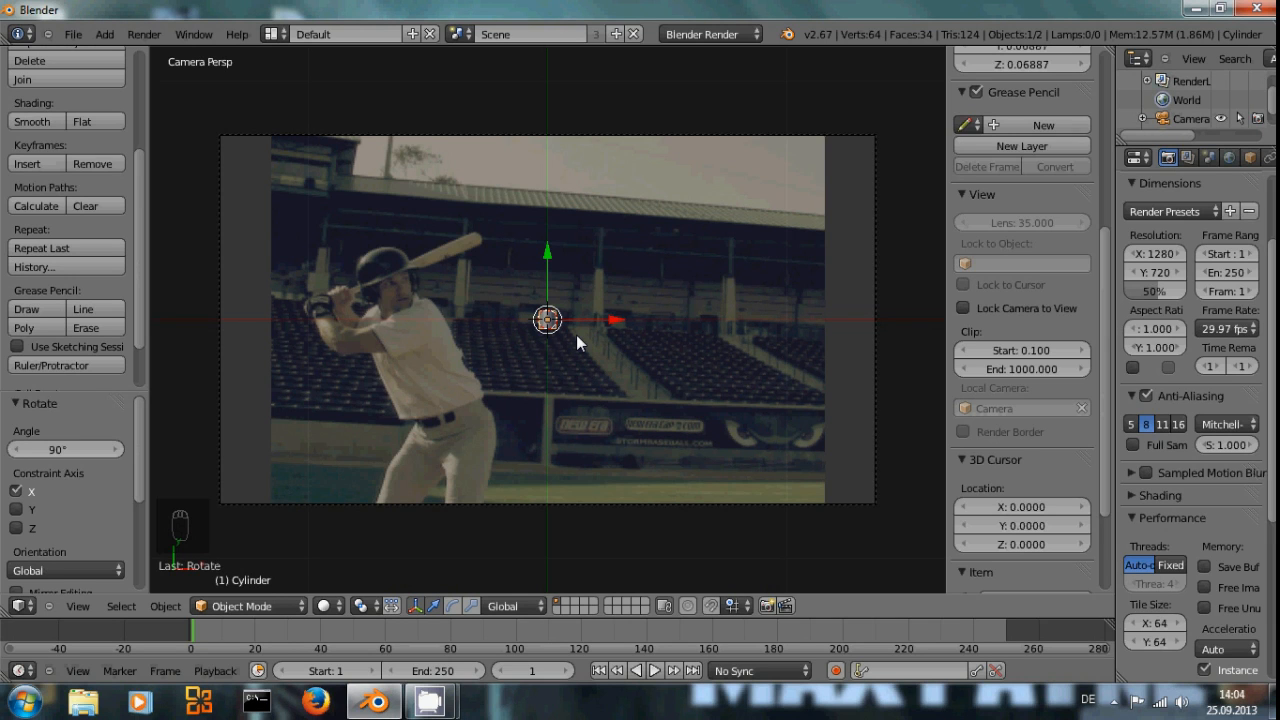
Stretch the cylinder into a long blade along the global Y axis, scaling by about 8.53 and again by about 1.57
{"action": "scroll", "coordinate": [576, 335], "scroll_direction": "up", "scroll_amount": 2}
{"action": "scroll", "coordinate": [576, 335], "scroll_direction": "down", "scroll_amount": 2}
{"action": "key", "text": "s"}
{"action": "key", "text": "y"}
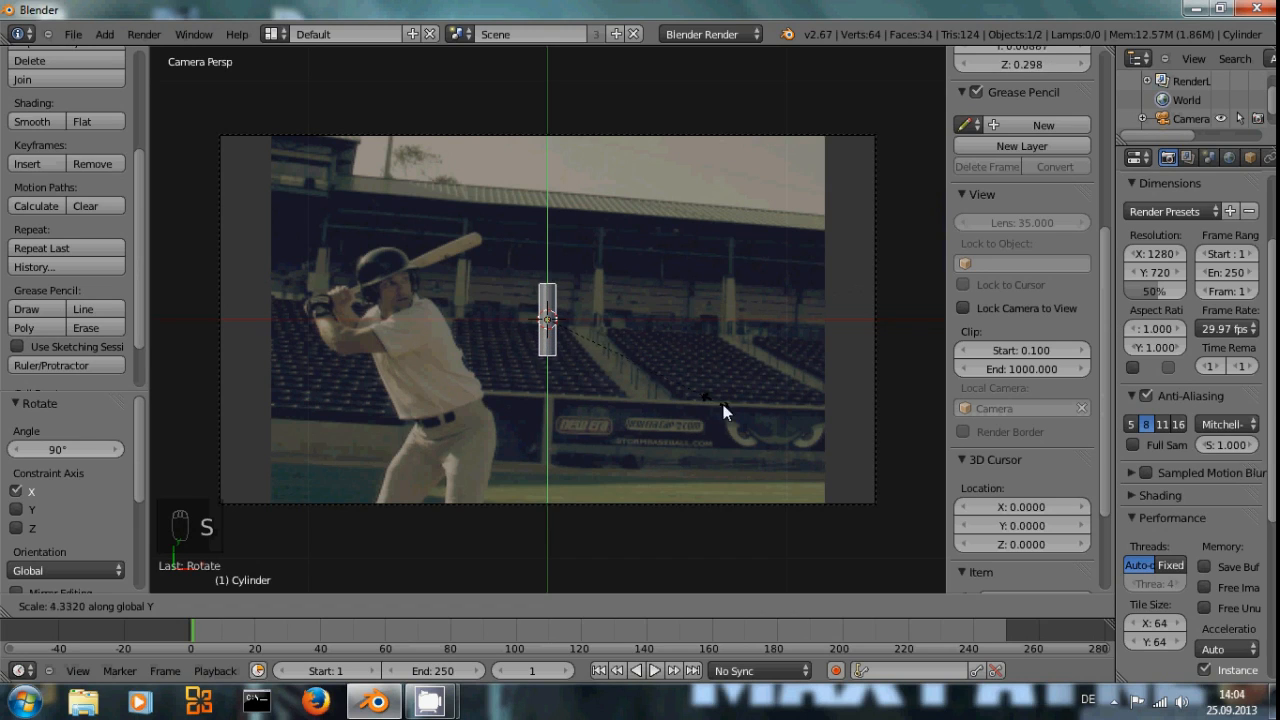
{"action": "left_click", "coordinate": [881, 474]}
{"action": "key", "text": "s"}
{"action": "key", "text": "y"}
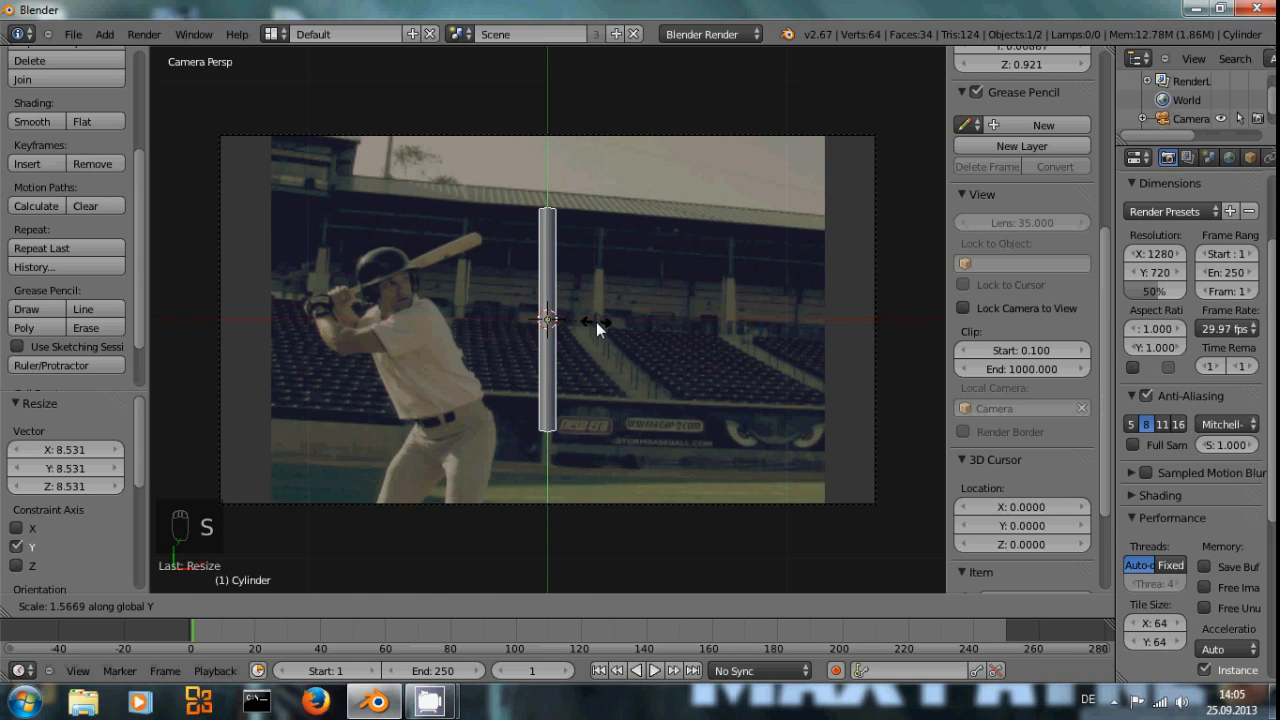
{"action": "left_click", "coordinate": [596, 322]}
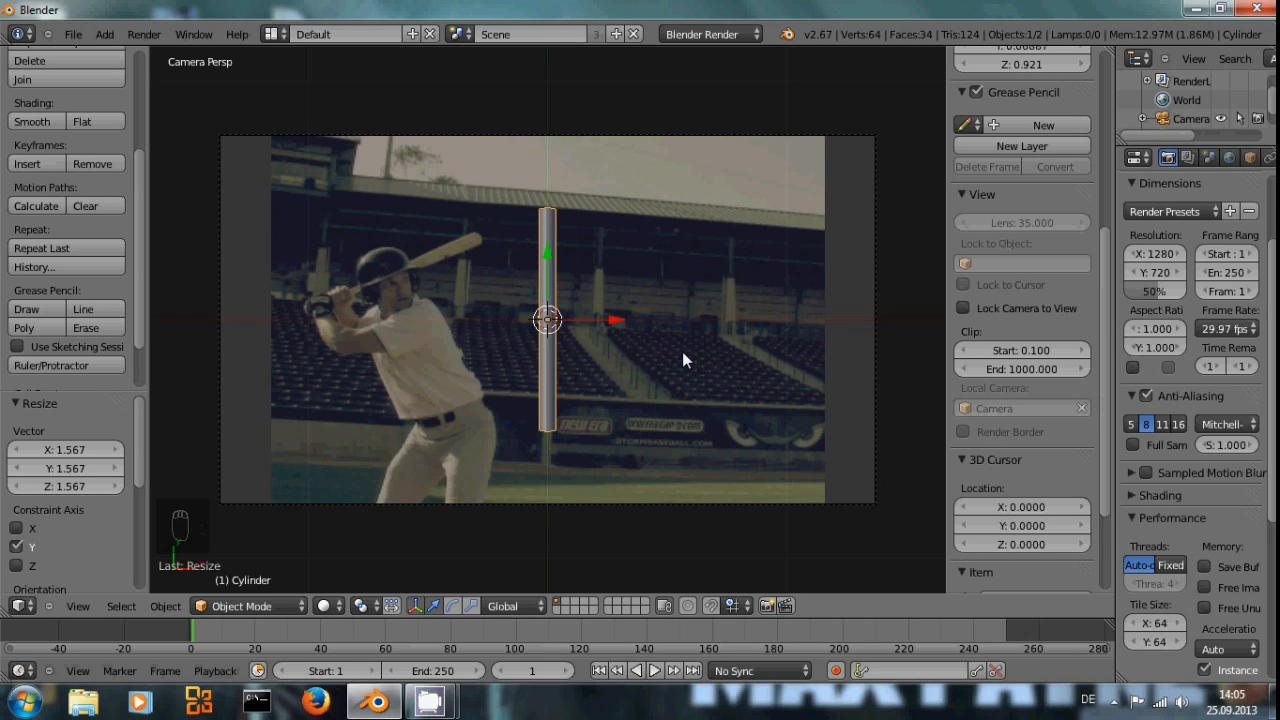
Thin the cylinder by scaling it to about 0.49 on X and Z only, excluding its Y length
{"action": "middle_click_drag", "start_coordinate": [697, 403], "coordinate": [645, 362]}
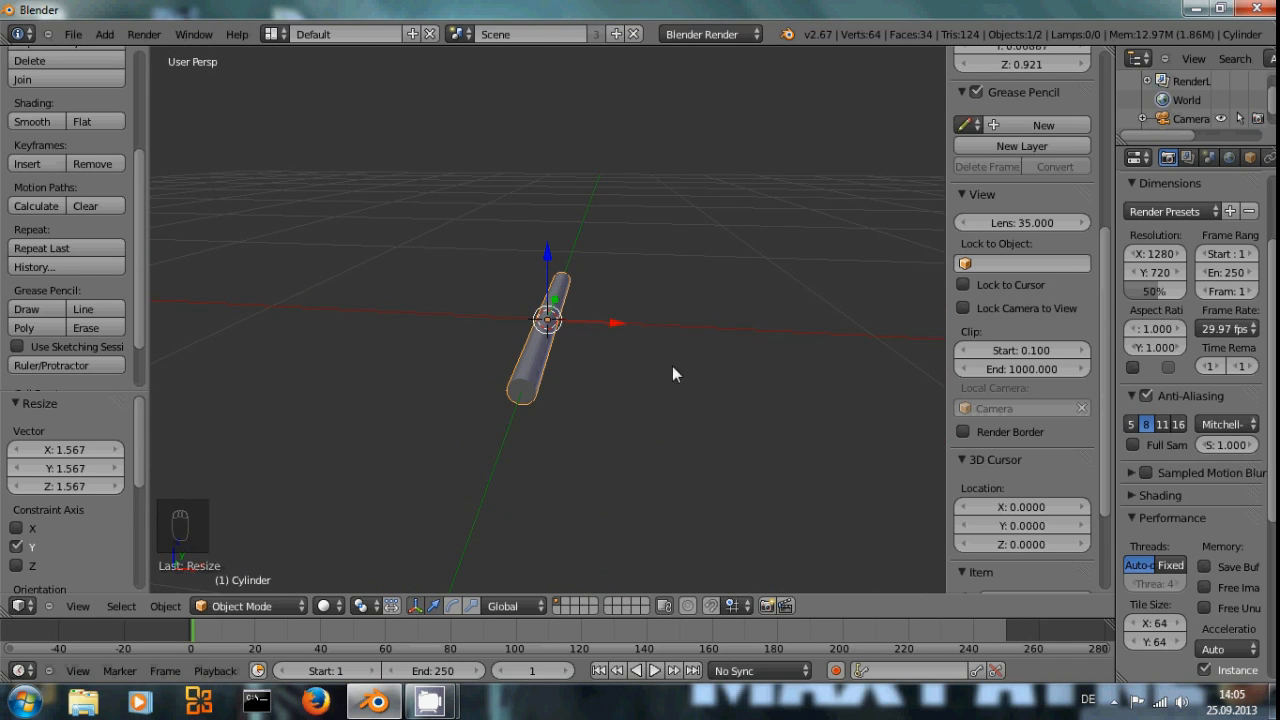
{"action": "key", "text": "s"}
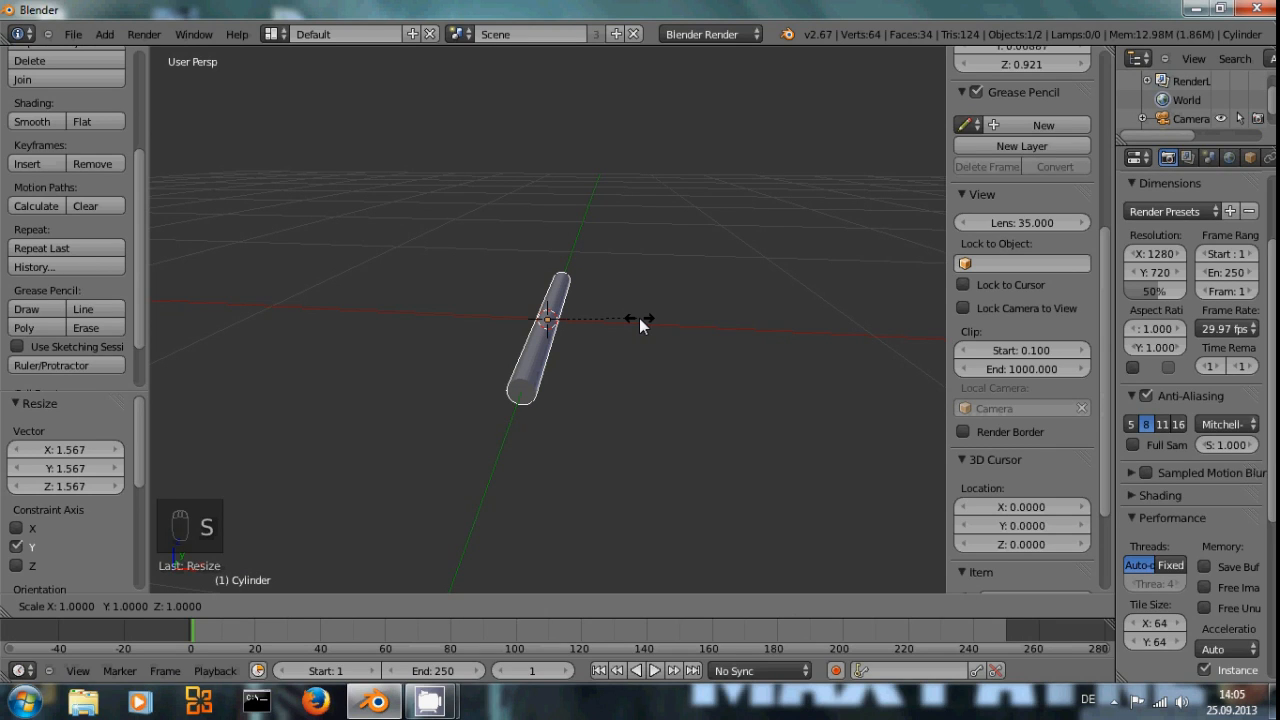
{"action": "key", "text": "shift+y"}
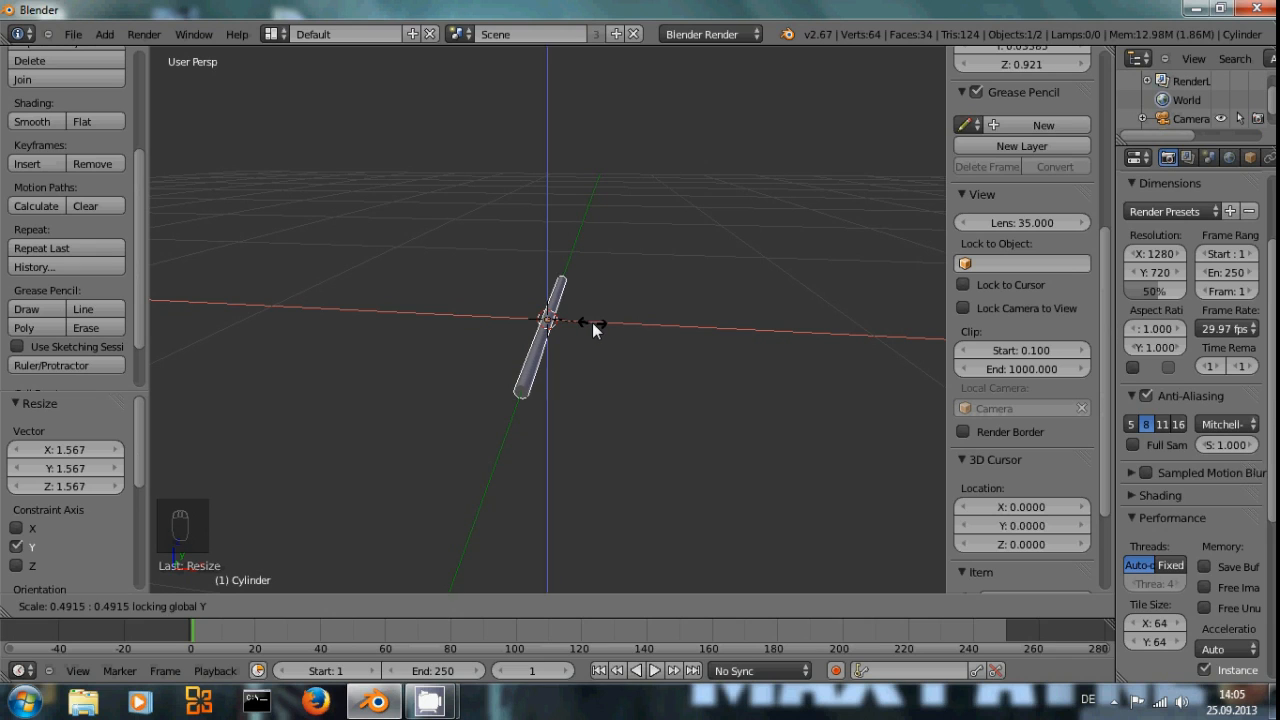
{"action": "left_click", "coordinate": [592, 322]}
Thicken the cylinder in the camera view by scaling it about 2.1 times on X and Z, excluding Y
{"action": "key", "text": "KP_0"}
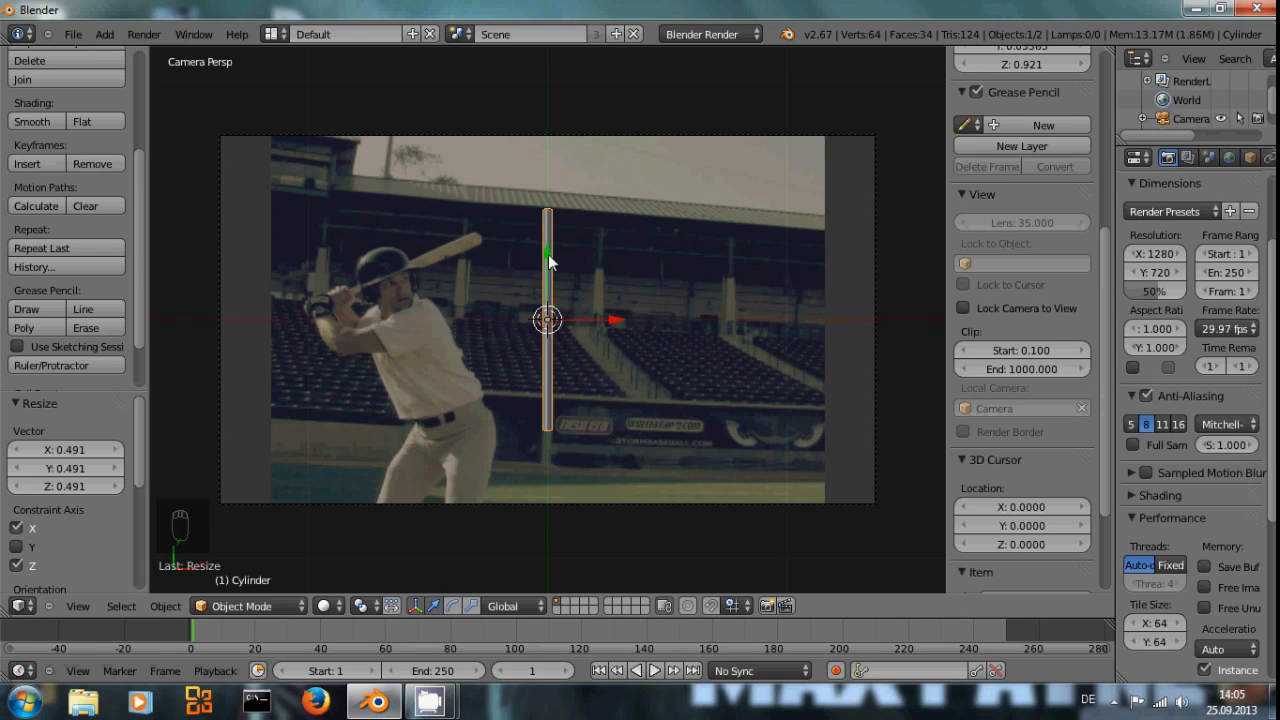
{"action": "key", "text": "s"}
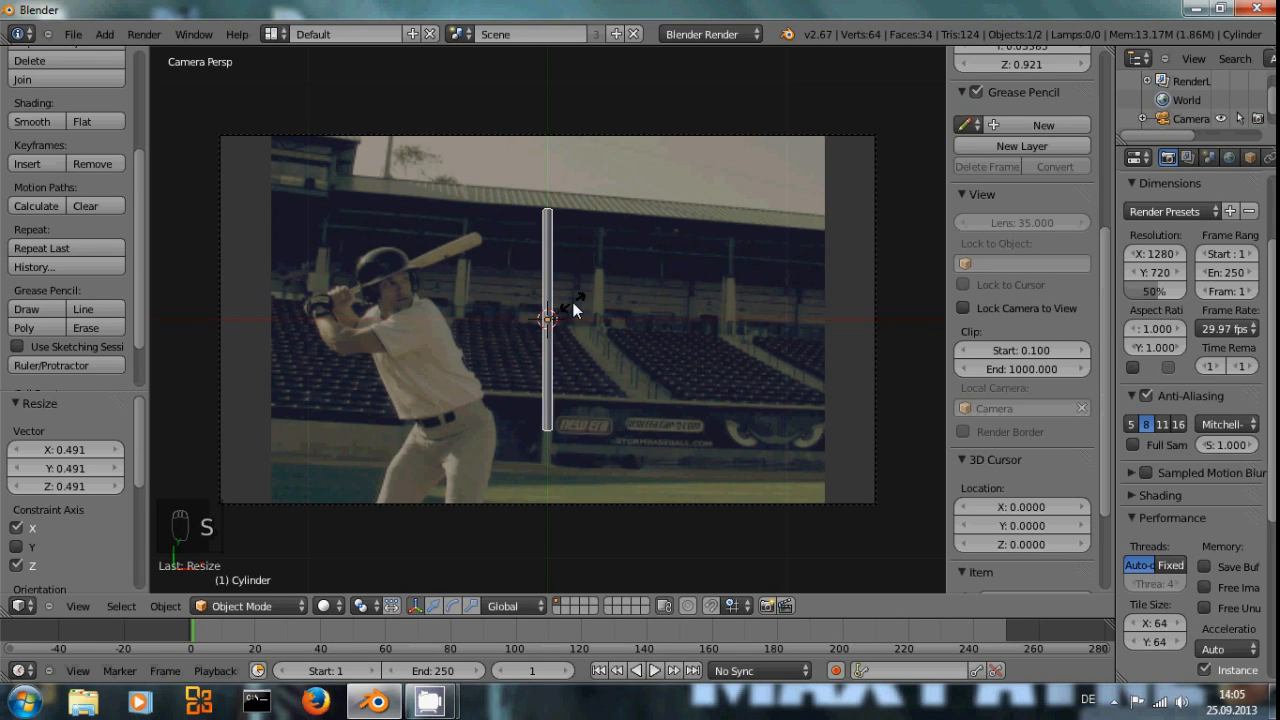
{"action": "key", "text": "shift+y"}
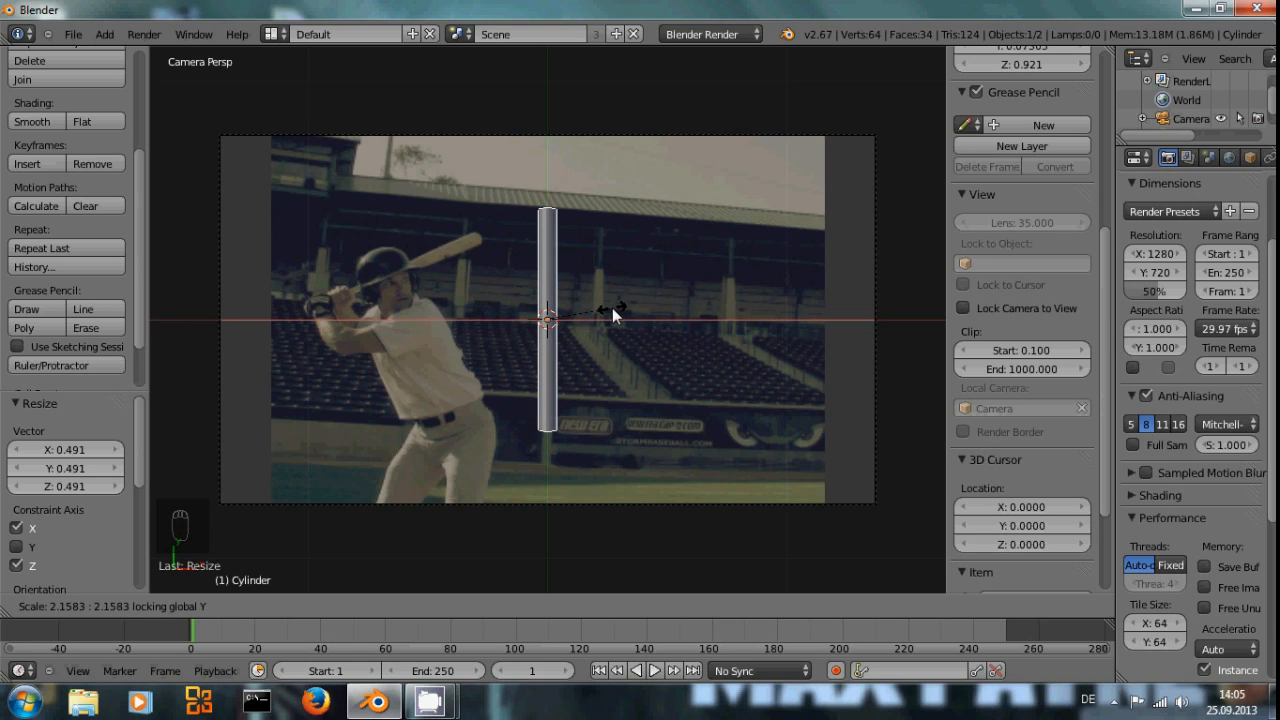
{"action": "left_click", "coordinate": [610, 307]}
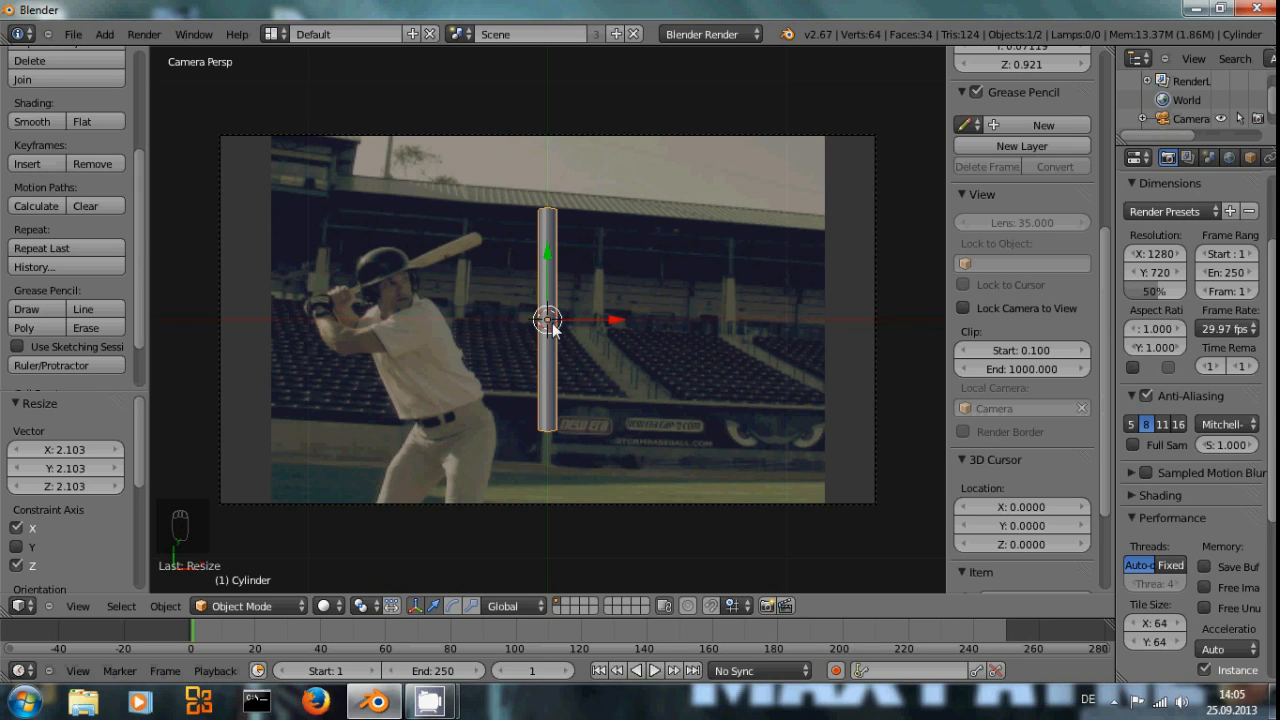
{"action": "key", "text": "Tab"}
{"action": "key", "text": "Tab"}
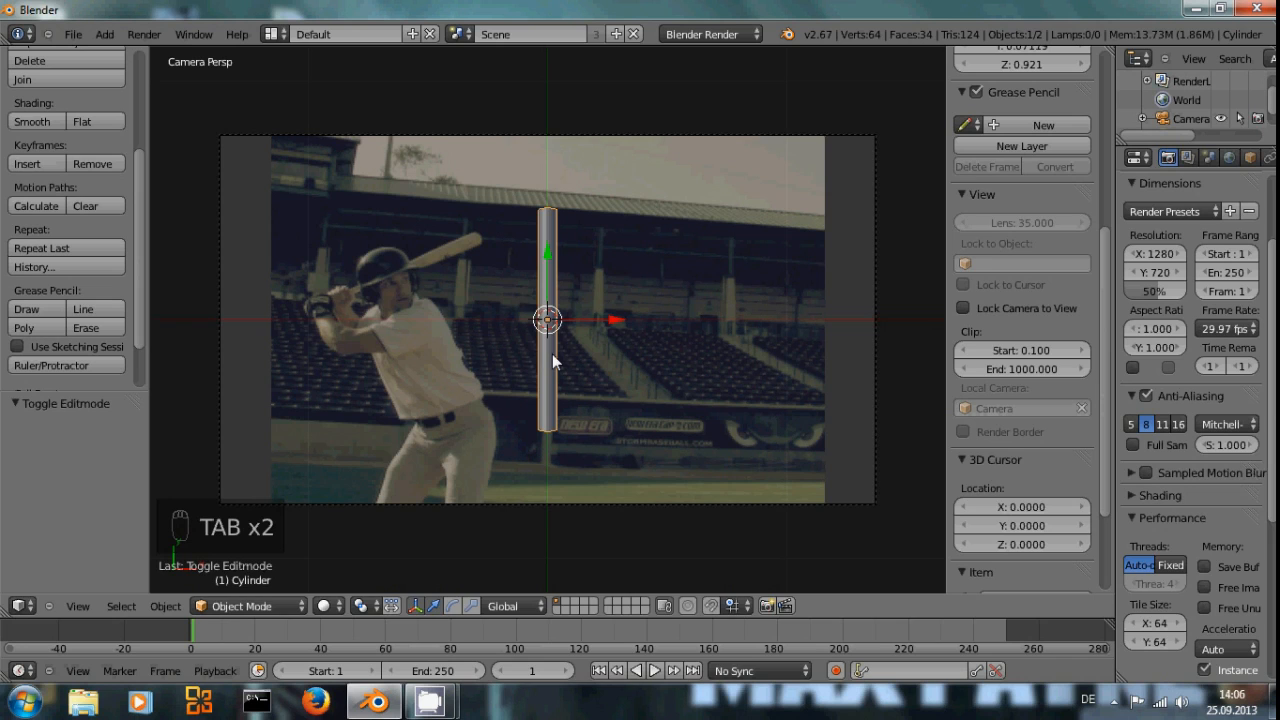
{"action": "key", "text": "g"}
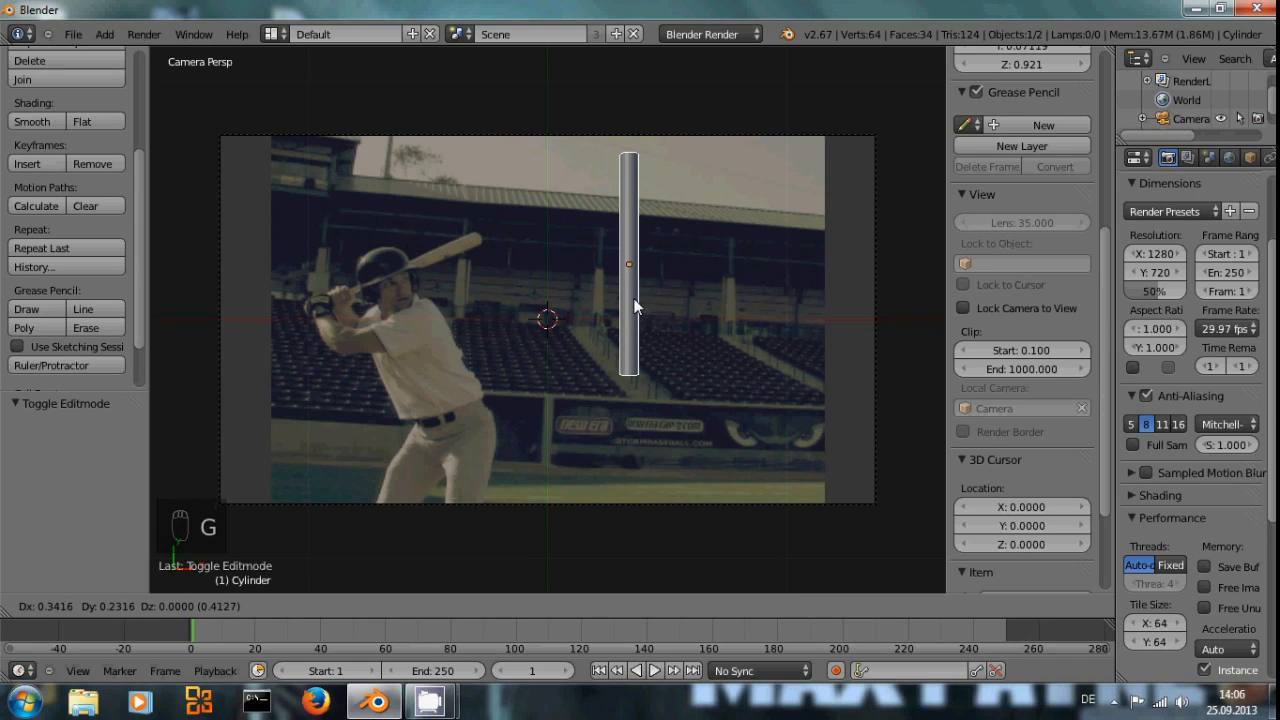
{"action": "right_click", "coordinate": [543, 364]}
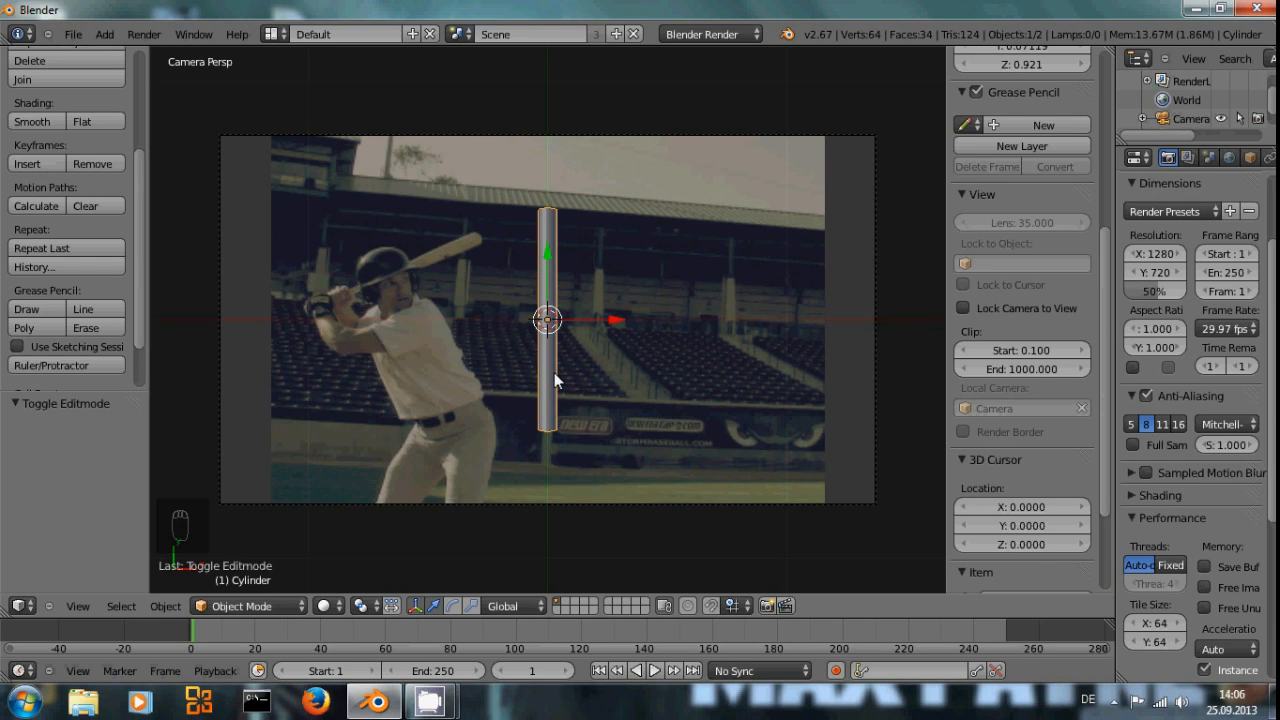
In Edit Mode, clear the selection and box-select the visible vertices at the cylinder's lower end
{"action": "key", "text": "Tab"}
{"action": "key", "text": "a"}
{"action": "key", "text": "a"}
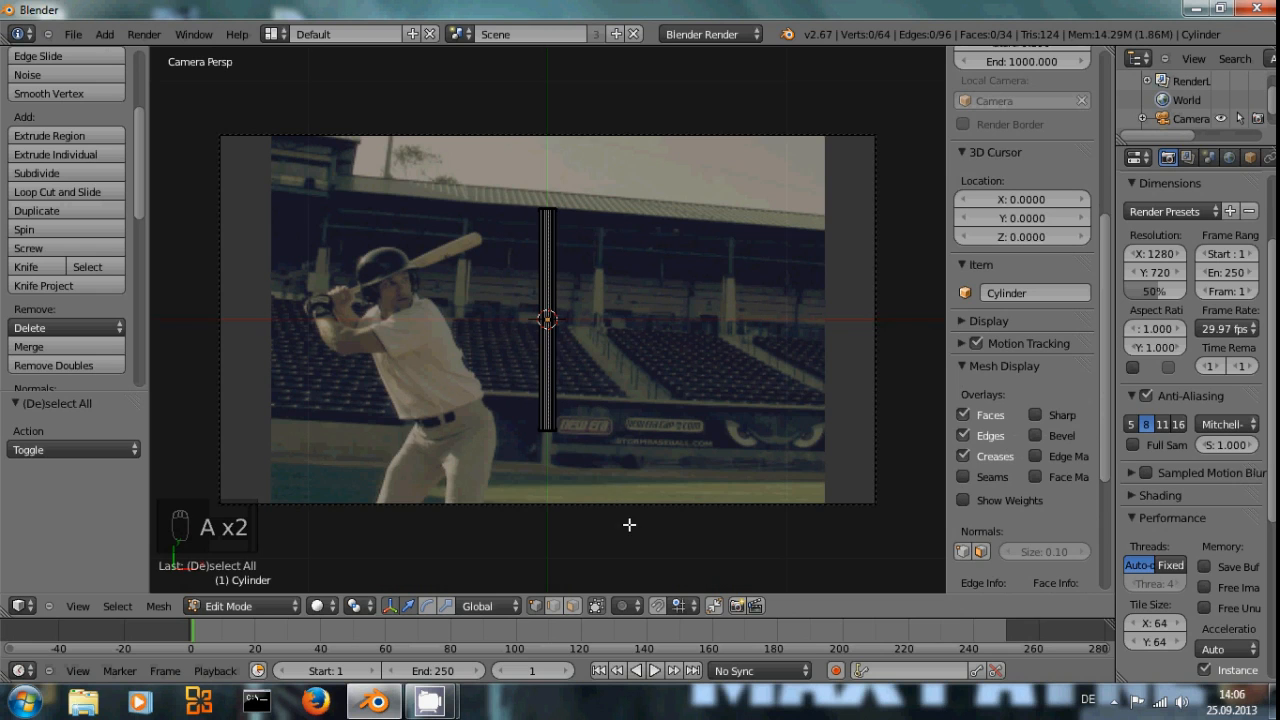
{"action": "scroll", "coordinate": [540, 472], "scroll_direction": "up", "scroll_amount": 2}
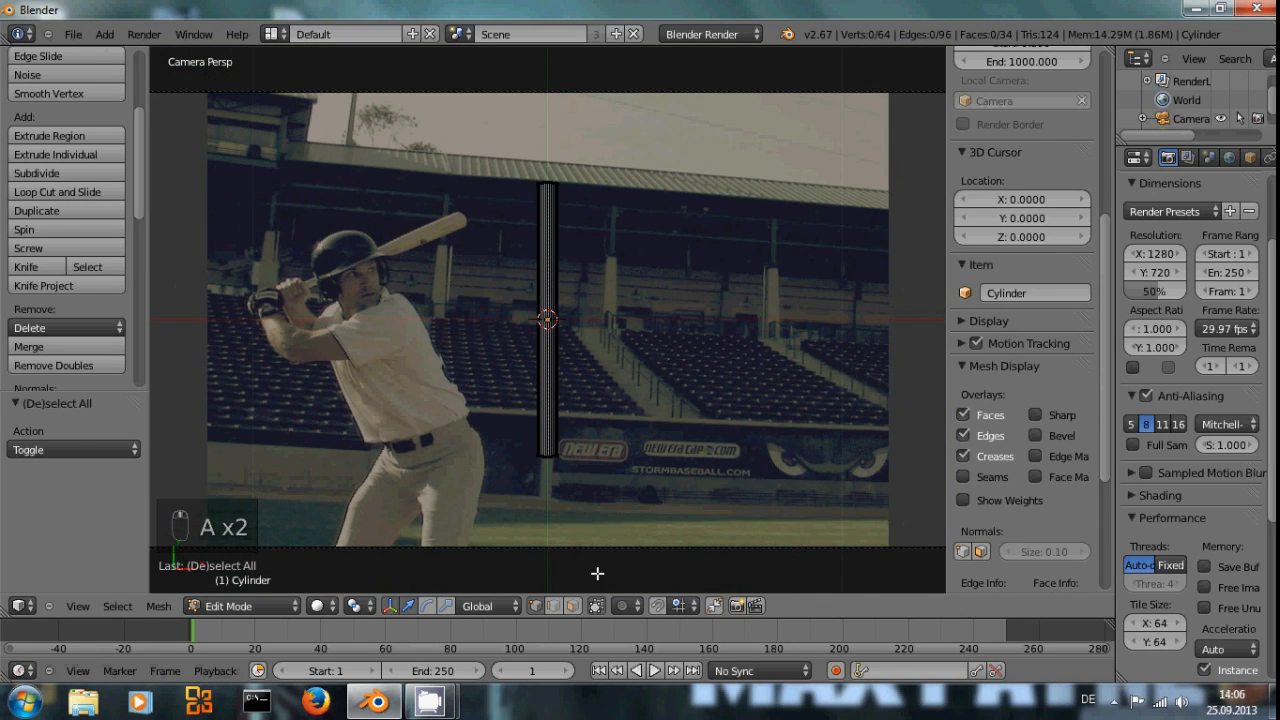
{"action": "key", "text": "b"}
{"action": "left_click_drag", "start_coordinate": [516, 421], "coordinate": [599, 477]}
{"action": "middle_click_drag", "start_coordinate": [602, 478], "coordinate": [568, 384]}
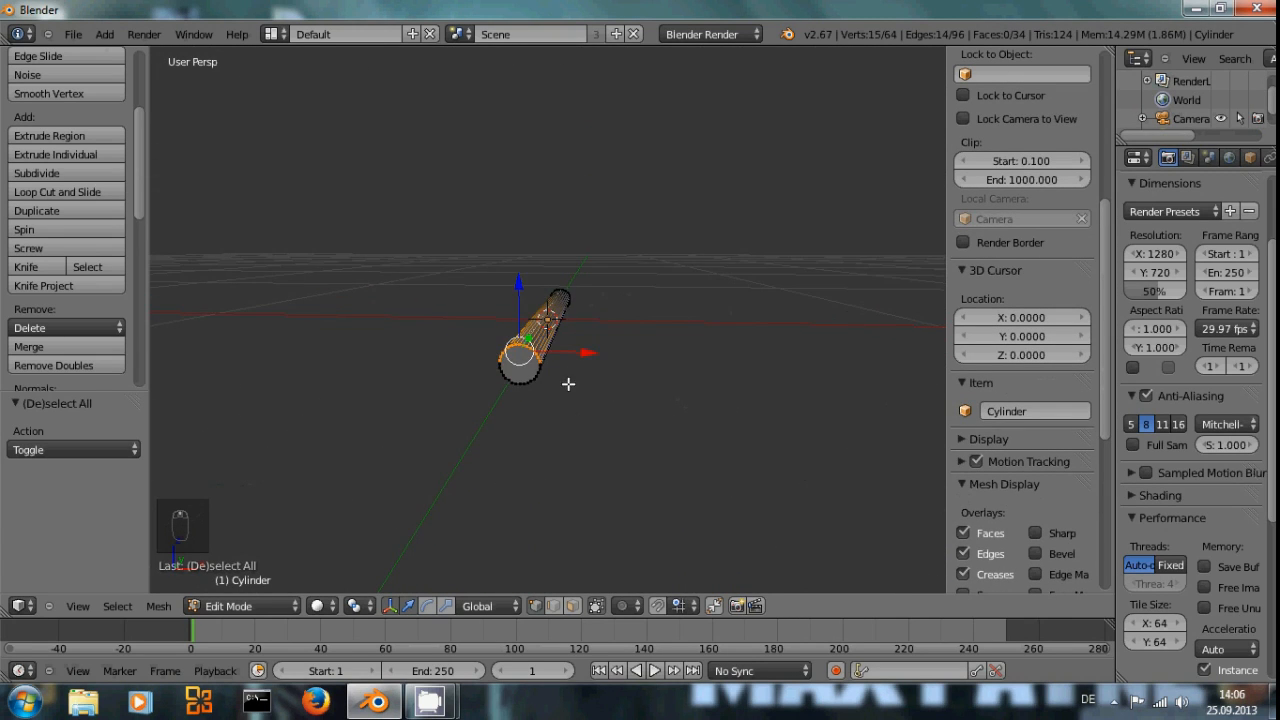
{"action": "scroll", "coordinate": [568, 384], "scroll_direction": "up", "scroll_amount": 5}
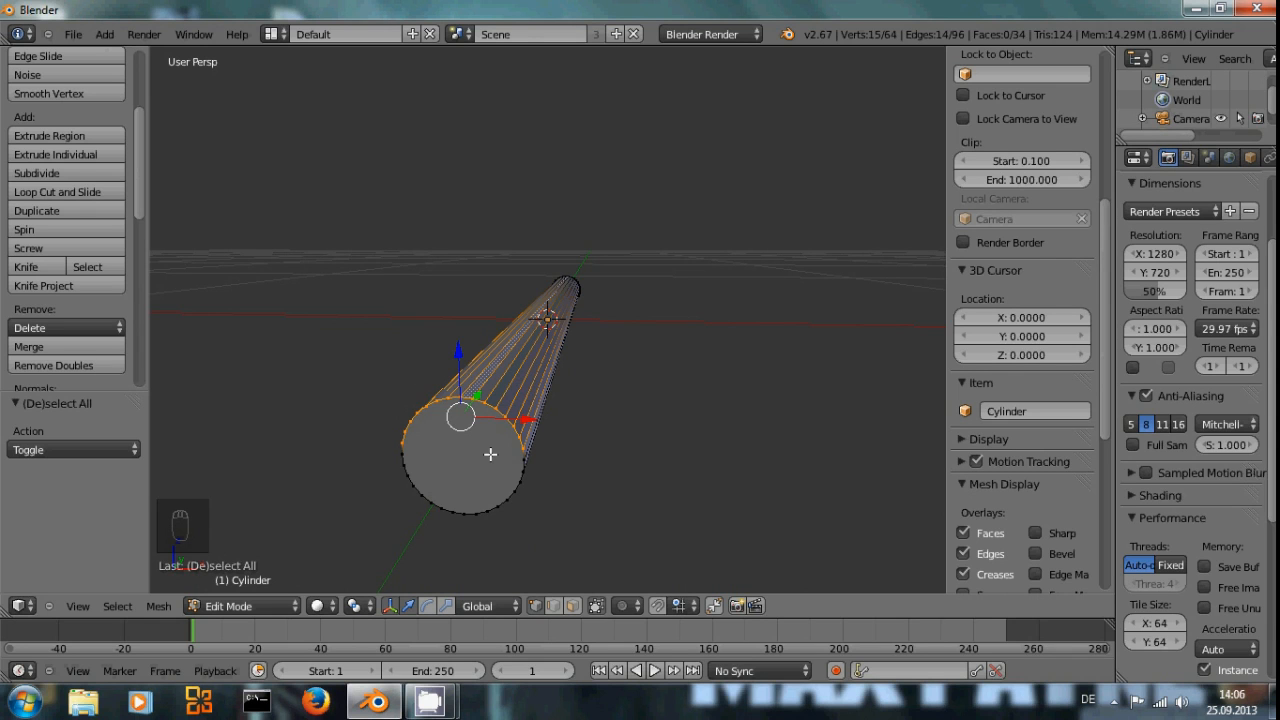
{"action": "key", "text": "KP_0"}
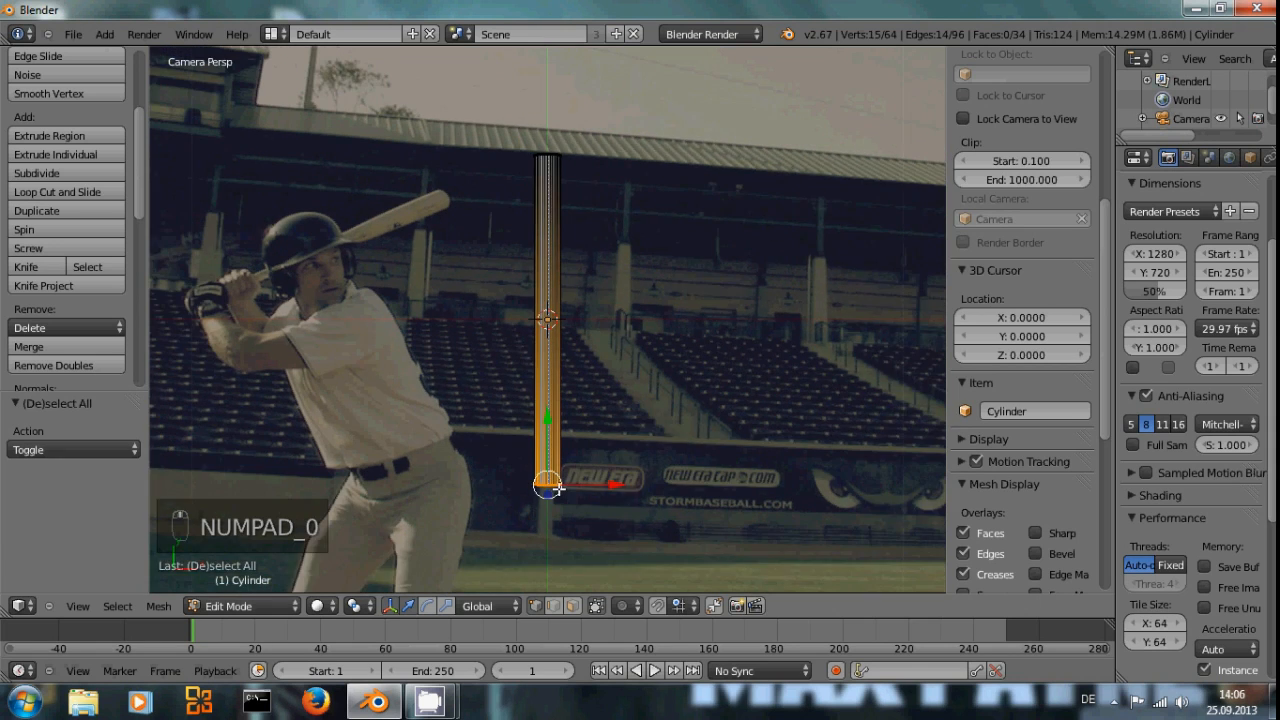
Turn off limiting selection to visible vertices and box-select the cylinder's entire lower end cap in the camera view
{"action": "scroll", "coordinate": [553, 487], "scroll_direction": "down", "scroll_amount": 2}
{"action": "left_click", "coordinate": [595, 606]}
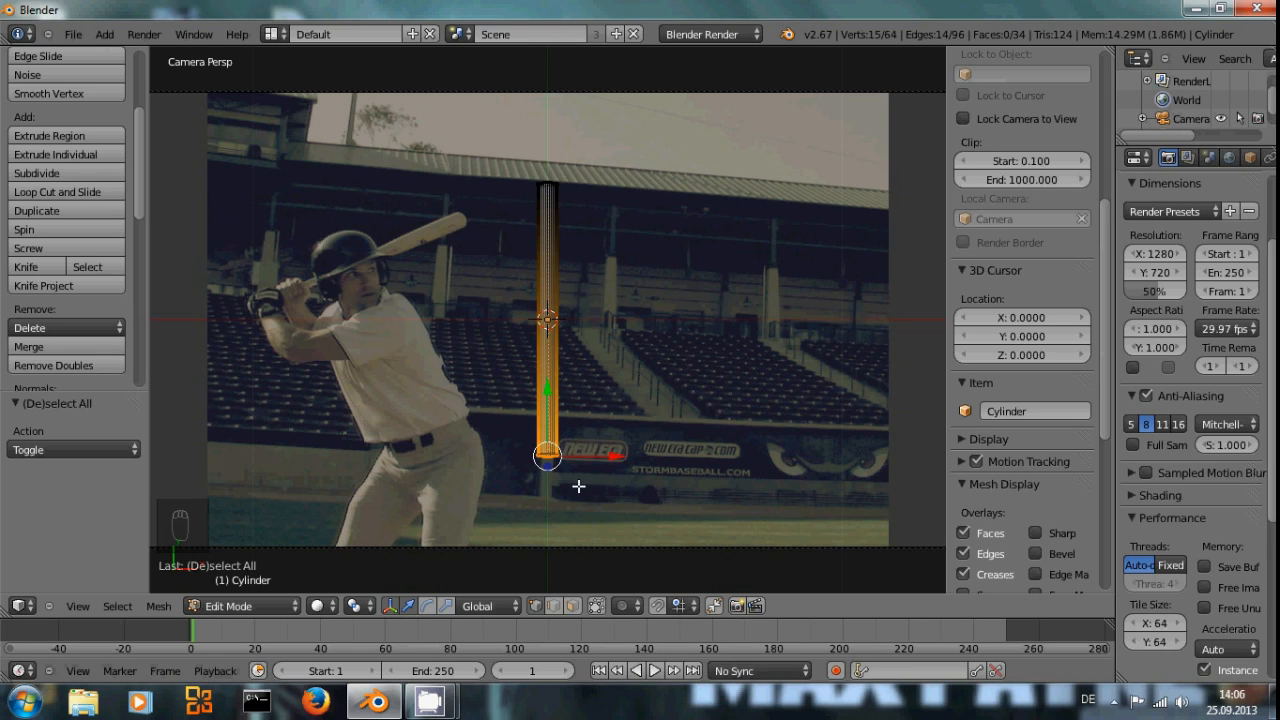
{"action": "key", "text": "b"}
{"action": "left_click_drag", "start_coordinate": [506, 440], "coordinate": [592, 474]}
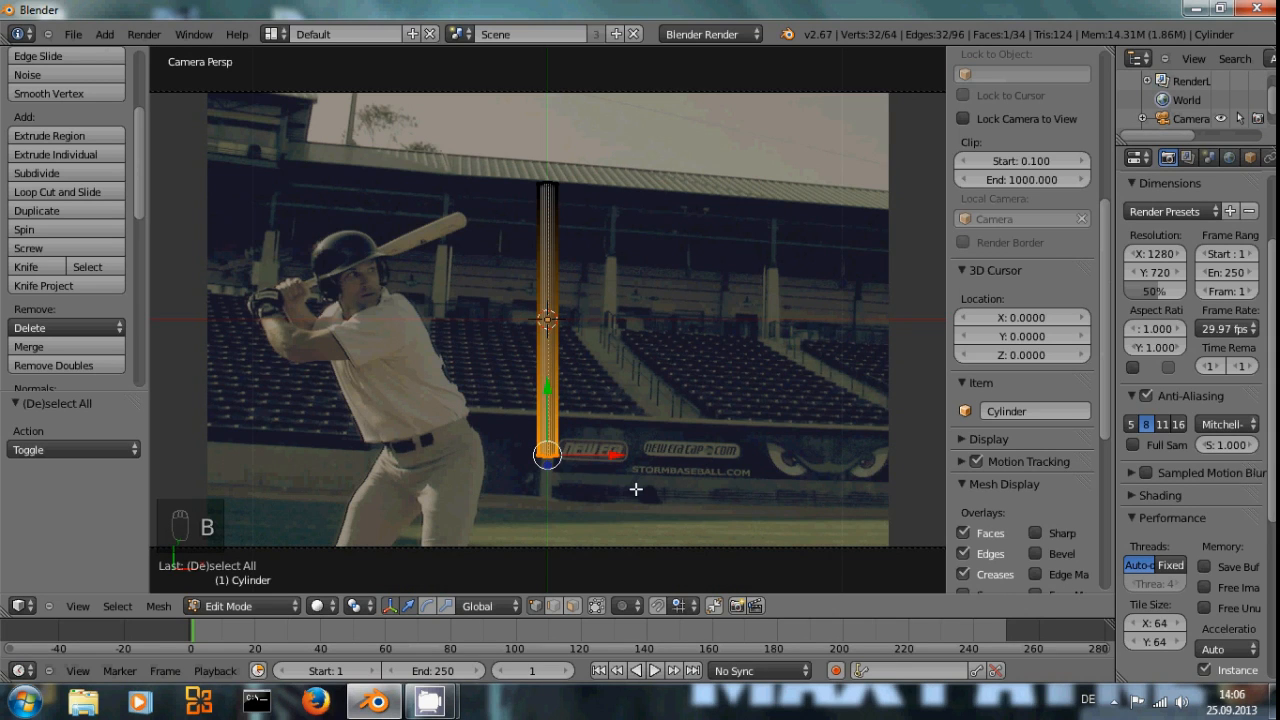
{"action": "key", "text": "KP_0"}
{"action": "scroll", "coordinate": [555, 482], "scroll_direction": "up", "scroll_amount": 2}
{"action": "scroll", "coordinate": [555, 482], "scroll_direction": "down", "scroll_amount": 3}
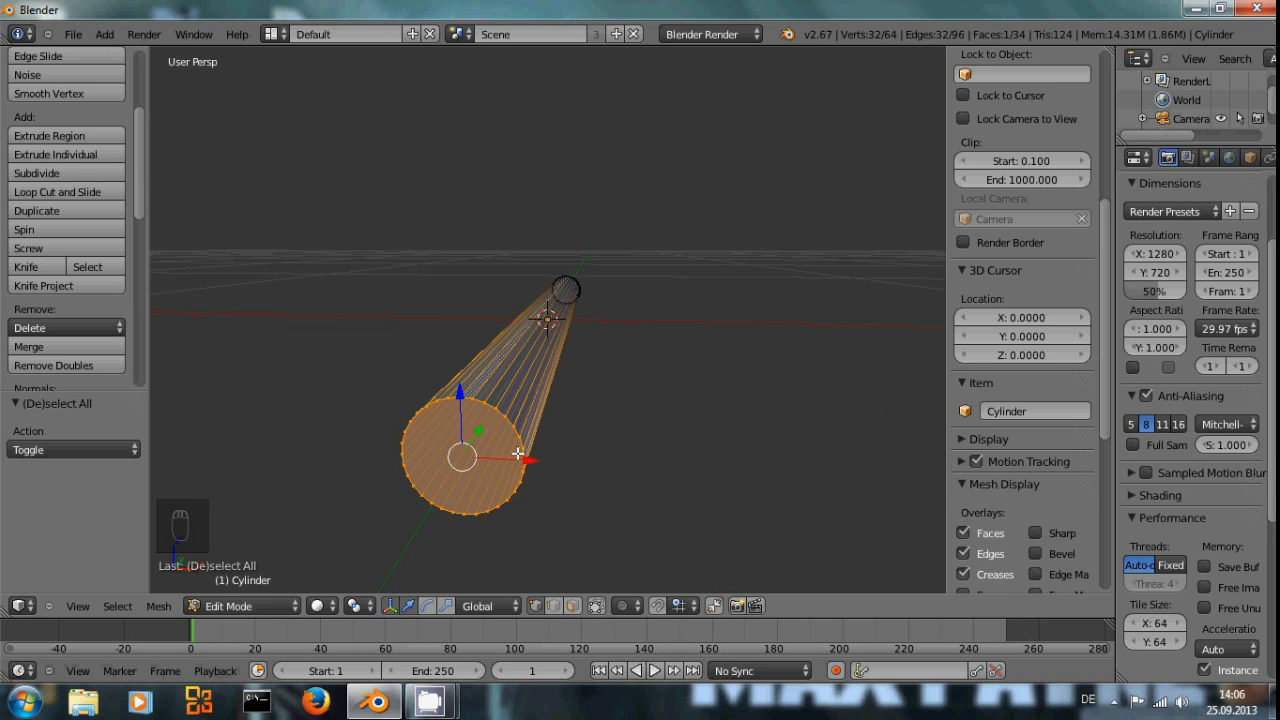
{"action": "key", "text": "KP_0"}
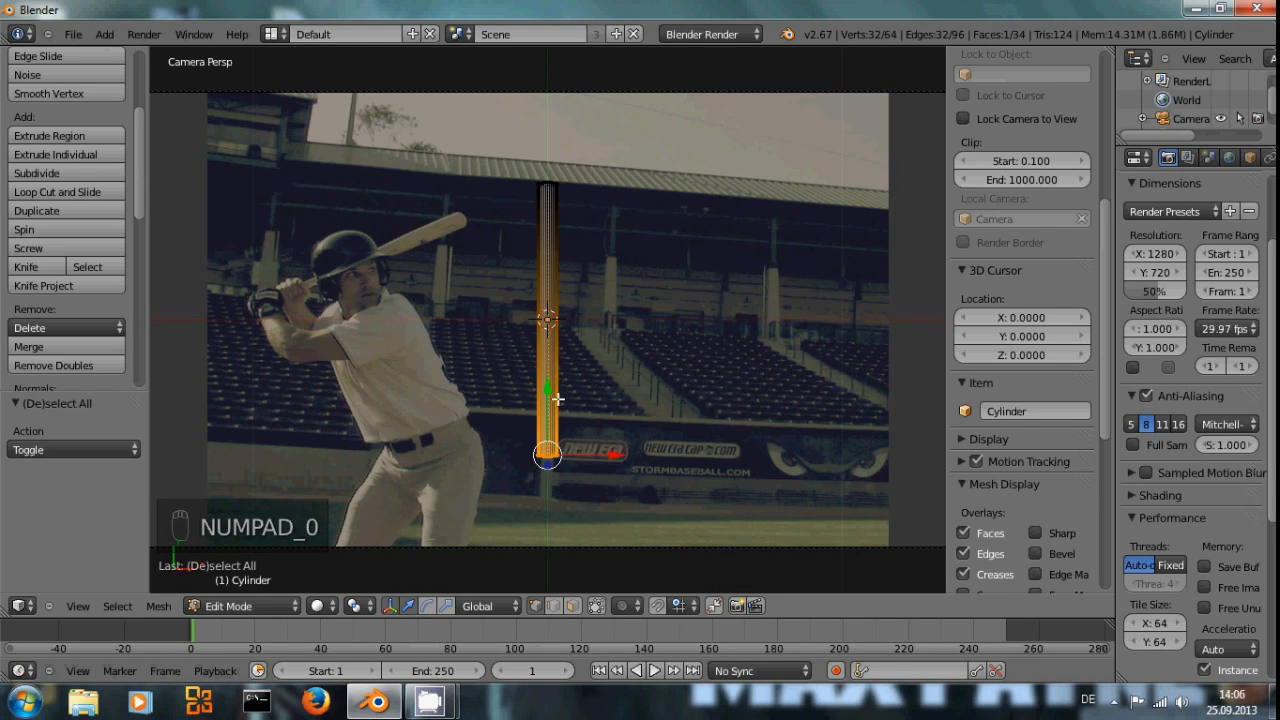
Snap the 3D cursor to the selected lower end cap and set the cylinder's origin to the 3D cursor
{"action": "key", "text": "shift+s"}
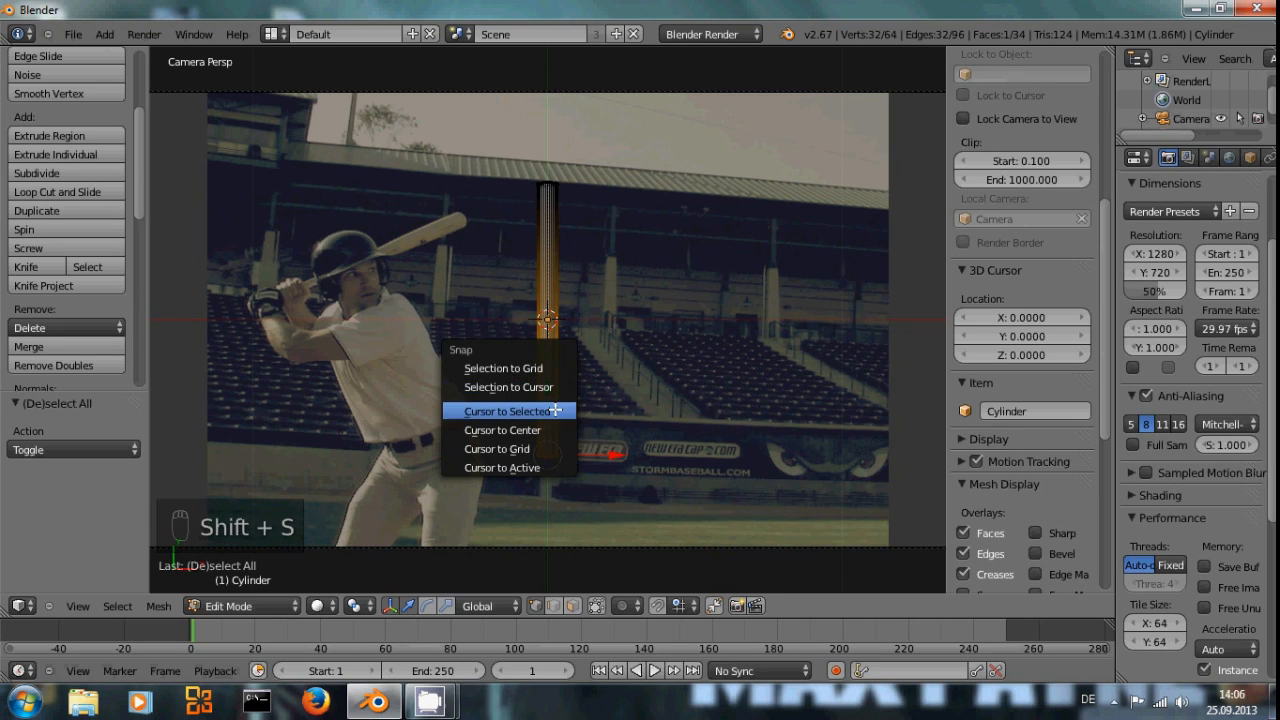
{"action": "left_click", "coordinate": [550, 411]}
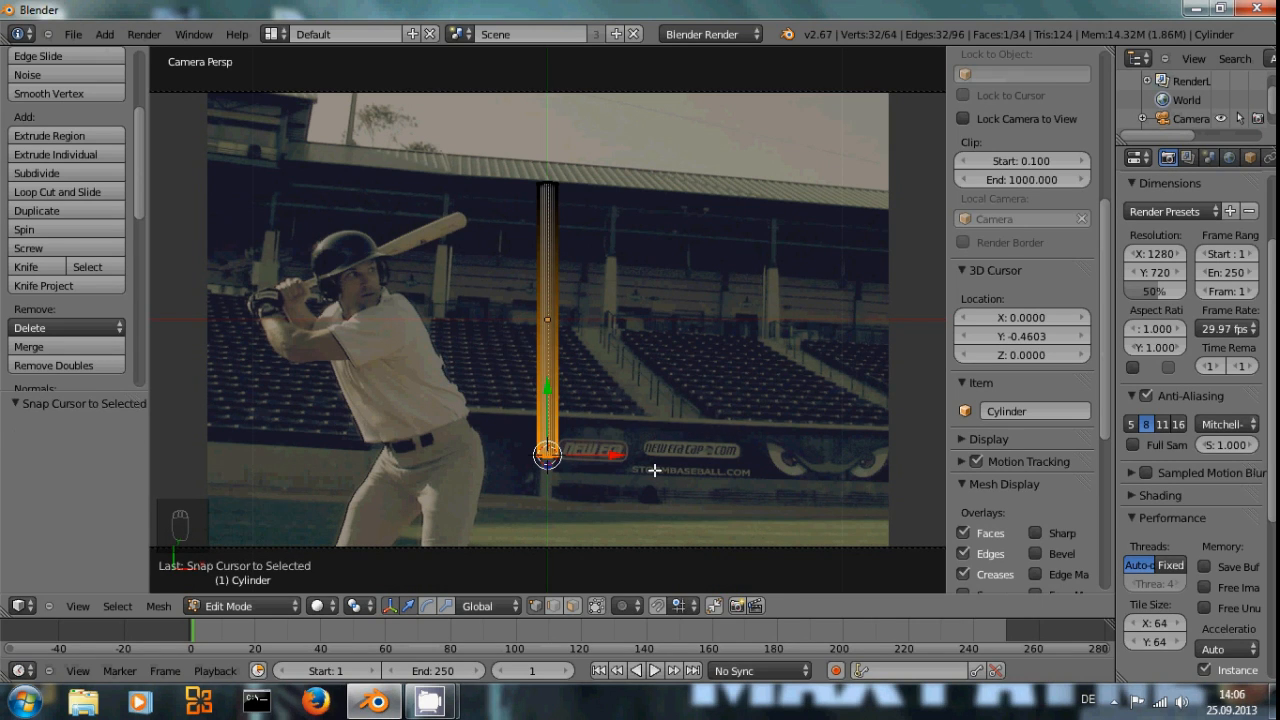
{"action": "key", "text": "Tab"}
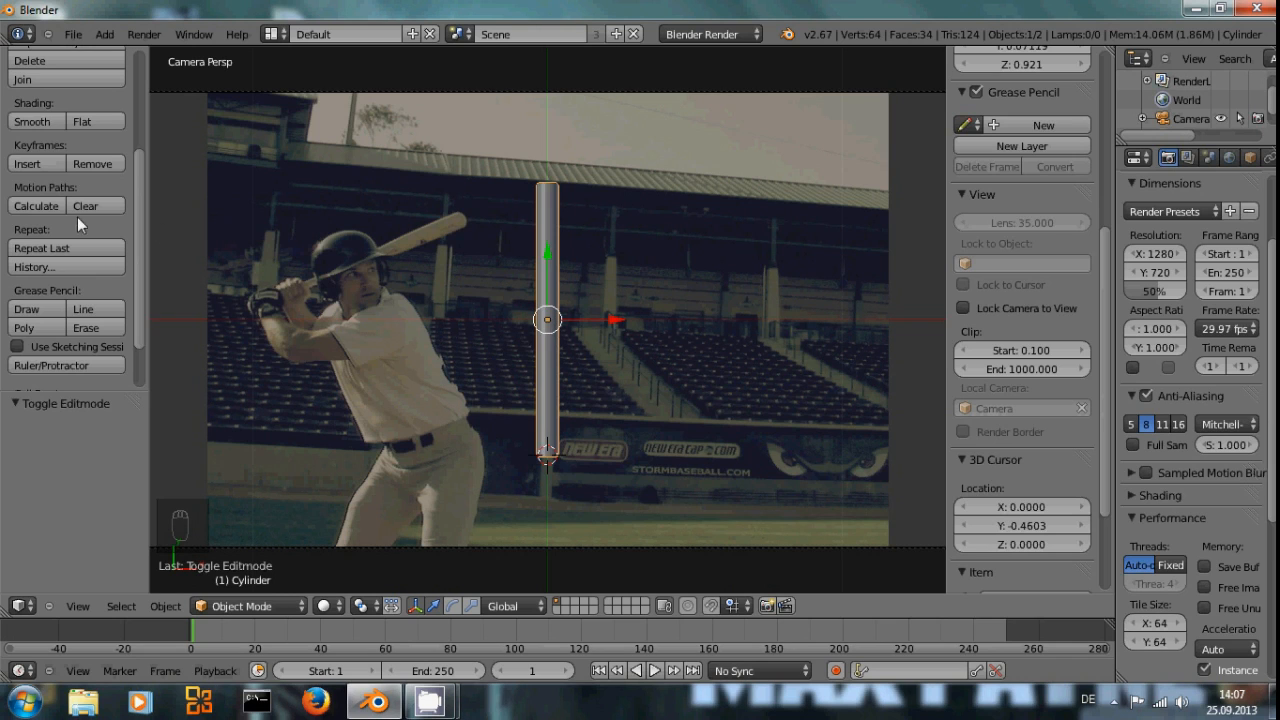
{"action": "scroll", "coordinate": [80, 218], "scroll_direction": "up", "scroll_amount": 5}
{"action": "left_click", "coordinate": [69, 162]}
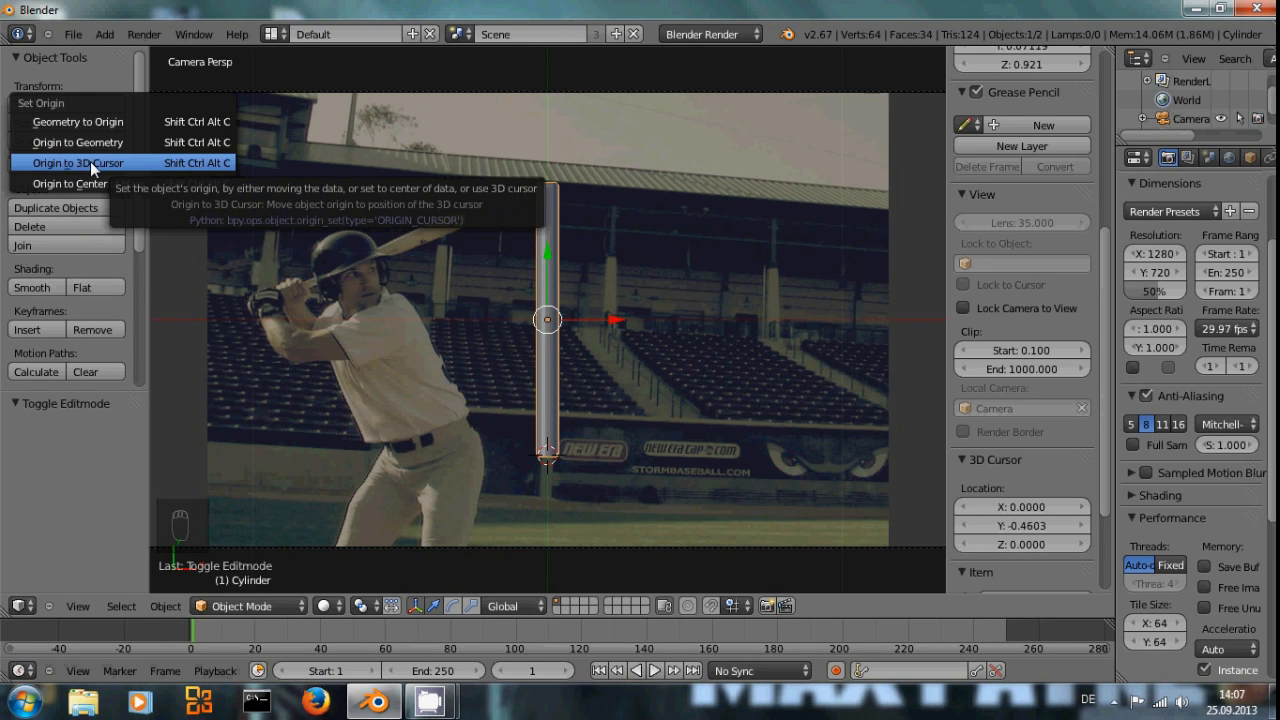
{"action": "left_click", "coordinate": [90, 161]}
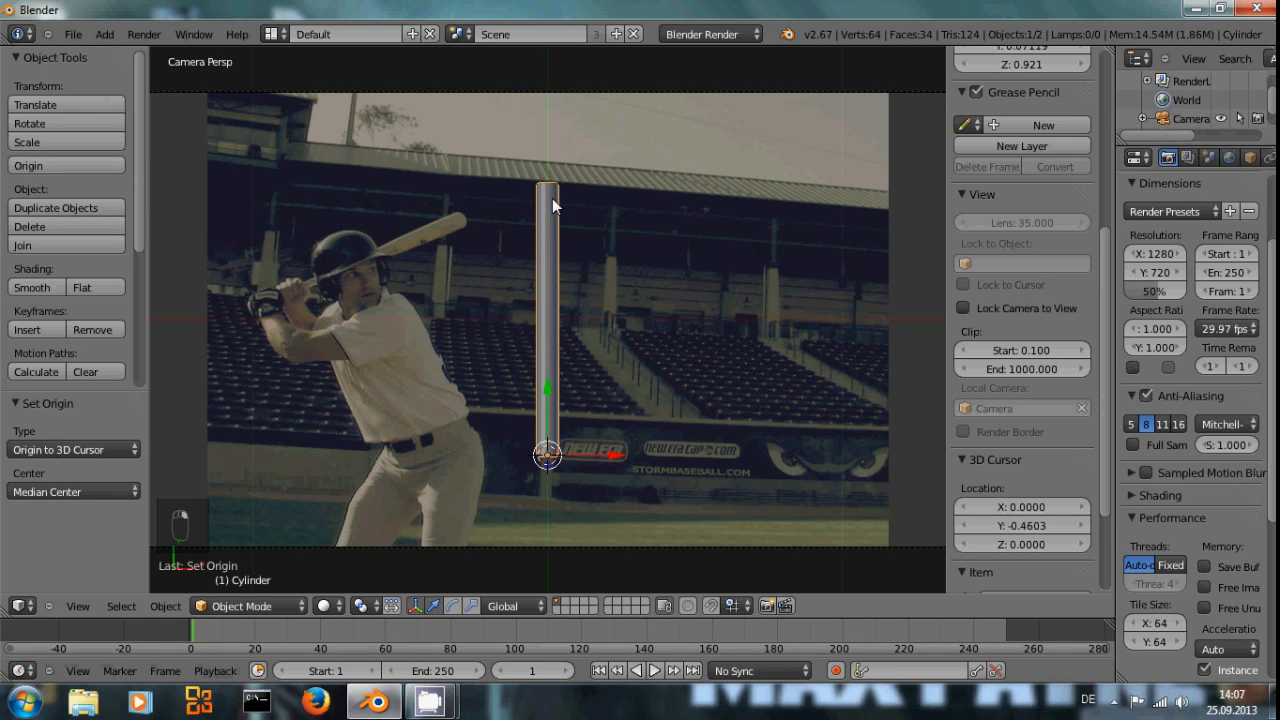
Try scaling and rotating the cylinder about its new origin at the lower end
{"action": "key", "text": "s"}
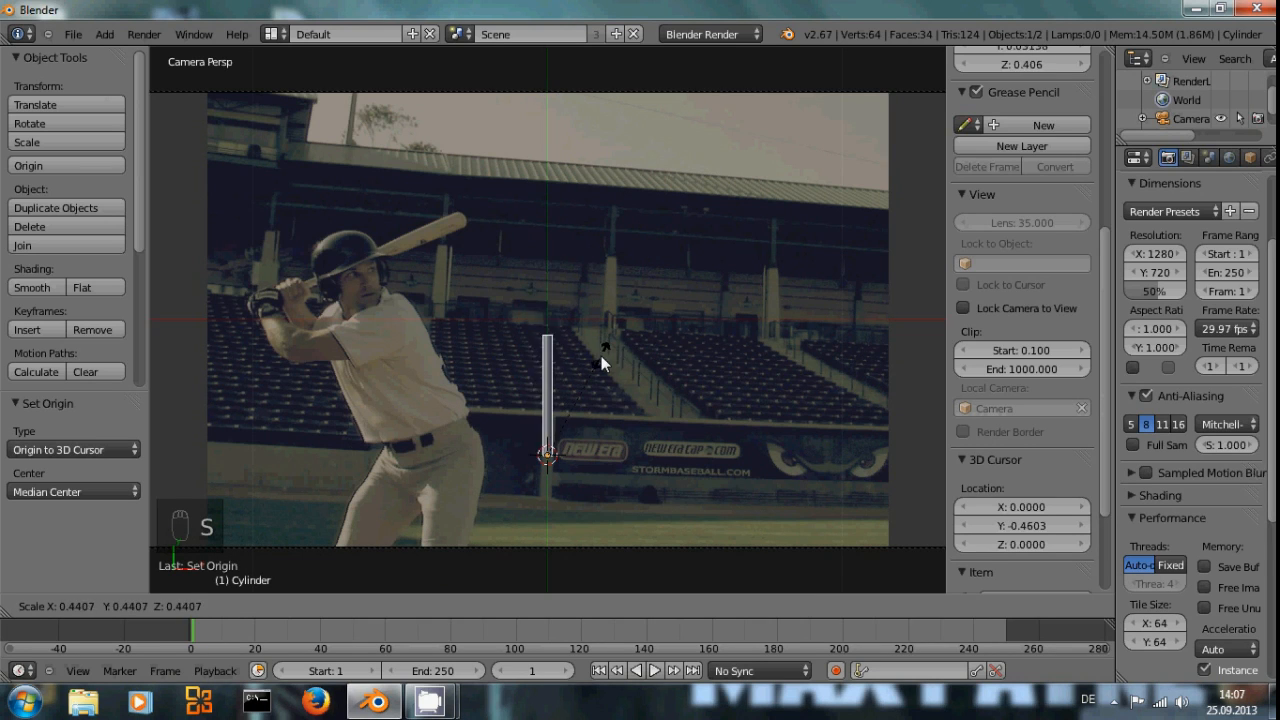
{"action": "left_click", "coordinate": [644, 320]}
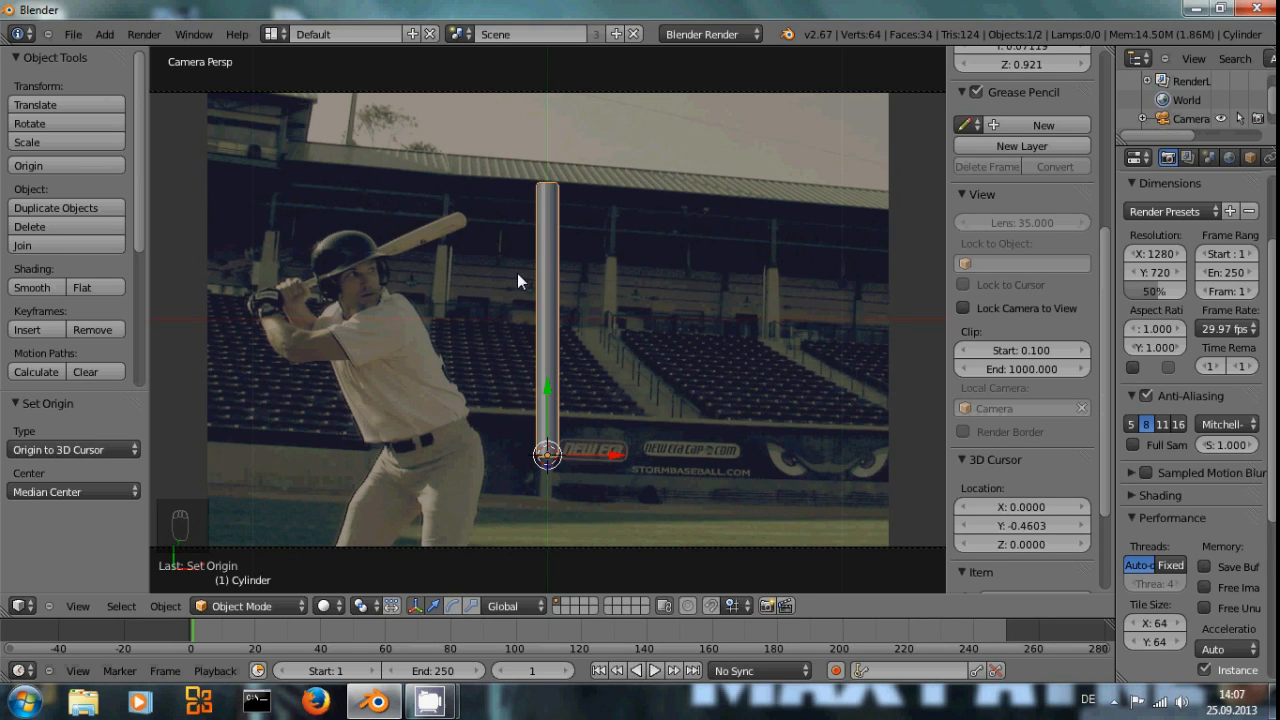
{"action": "key", "text": "r"}
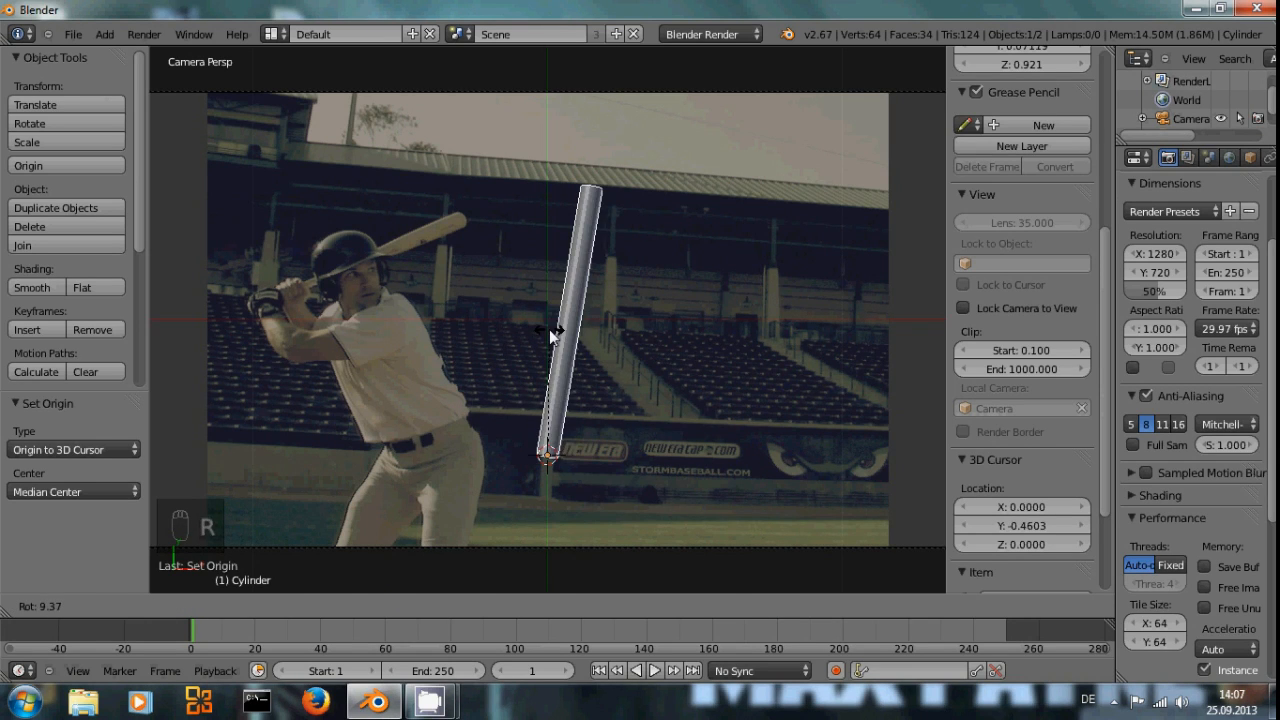
{"action": "right_click", "coordinate": [556, 456]}
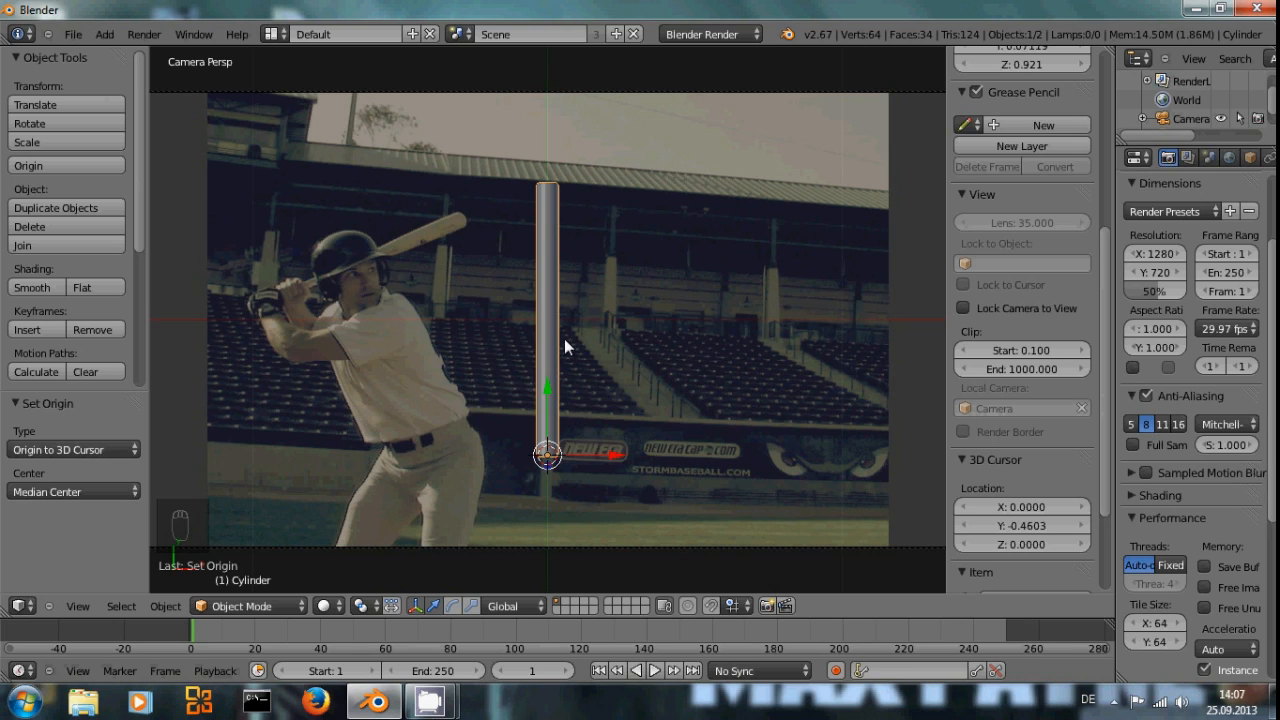
Add a circle empty at the cylinder's lower end, rotated 90 degrees about global X and scaled to about 0.269
{"action": "key", "text": "shift+a"}
{"action": "mouse_move", "coordinate": [553, 463]}
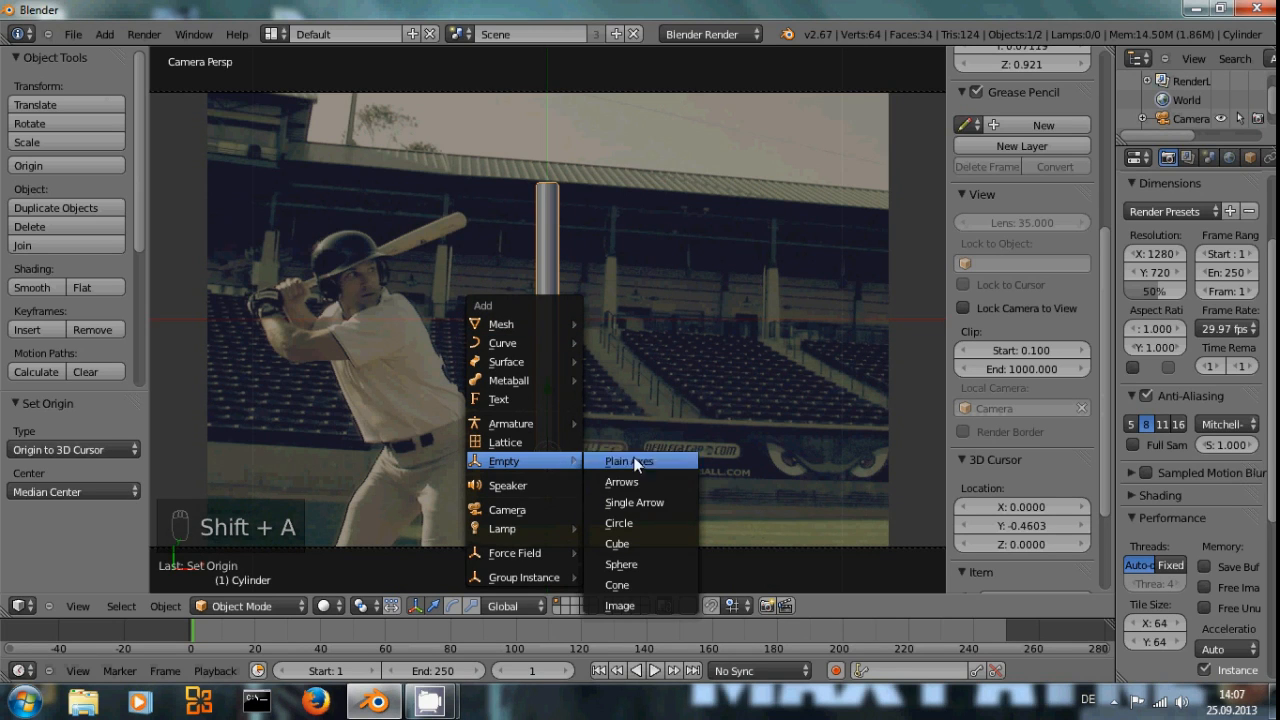
{"action": "left_click", "coordinate": [646, 522]}
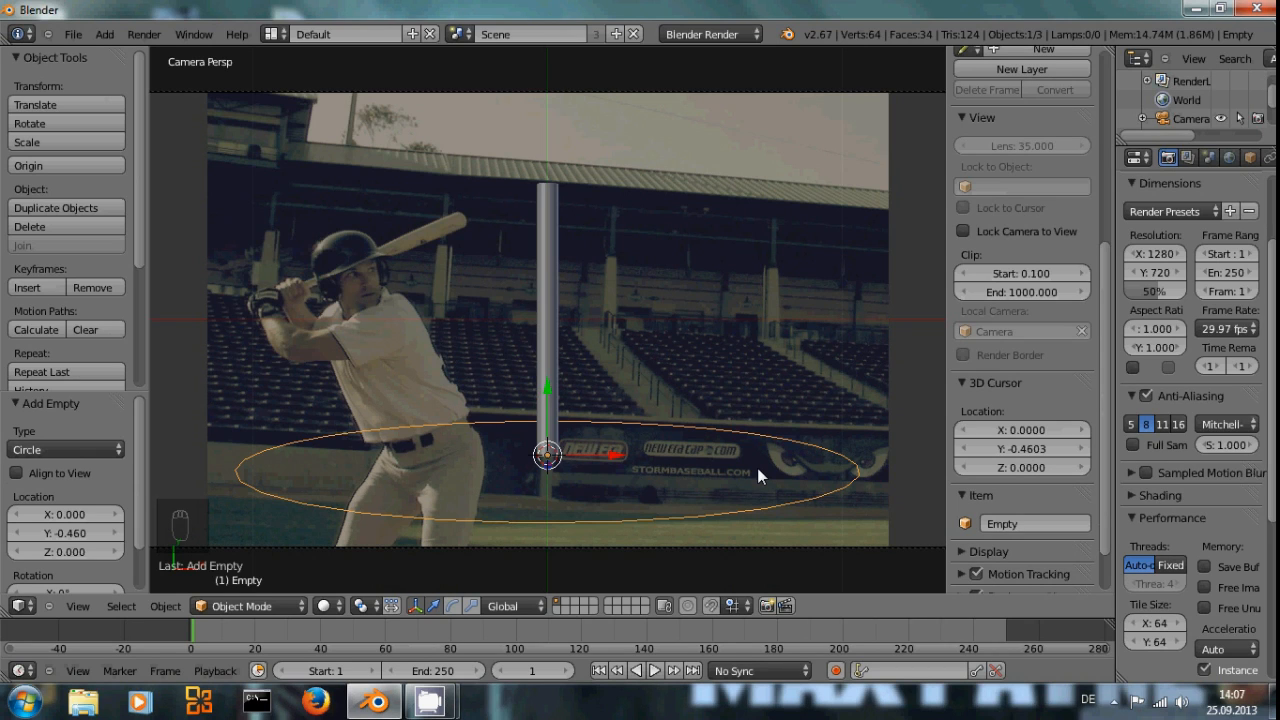
{"action": "key", "text": "r"}
{"action": "type", "text": "x90"}
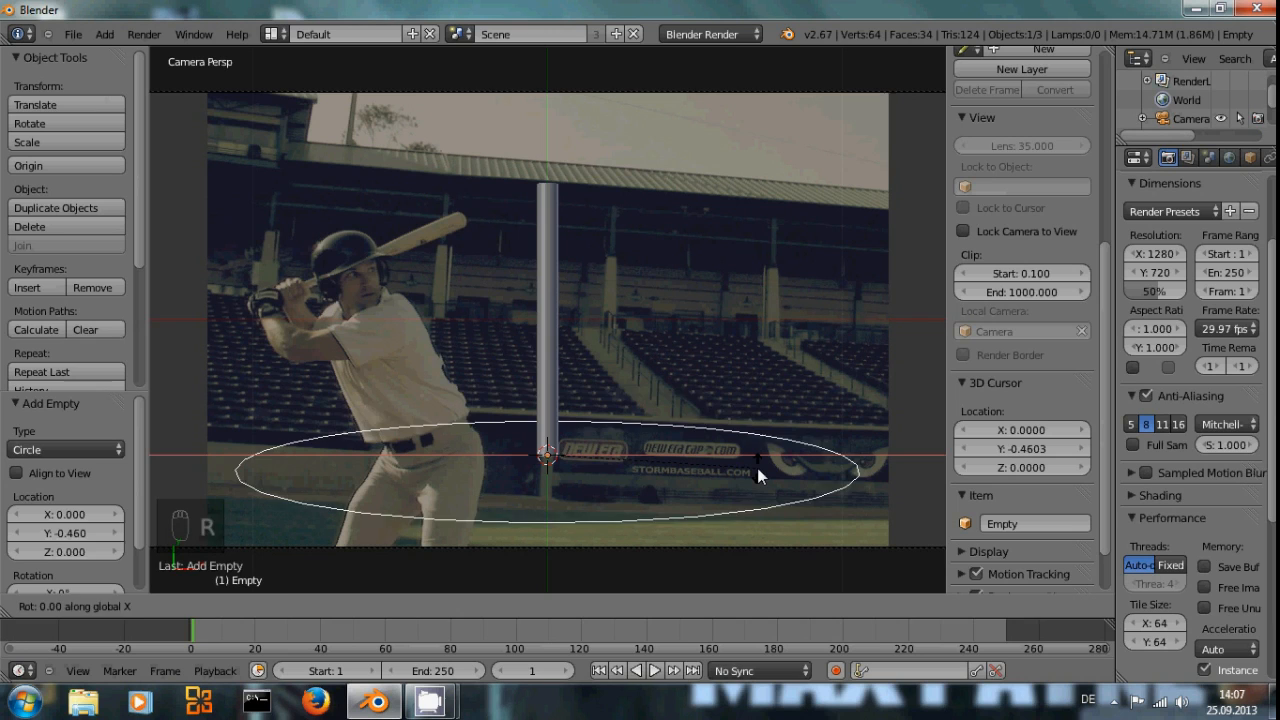
{"action": "key", "text": "Return"}
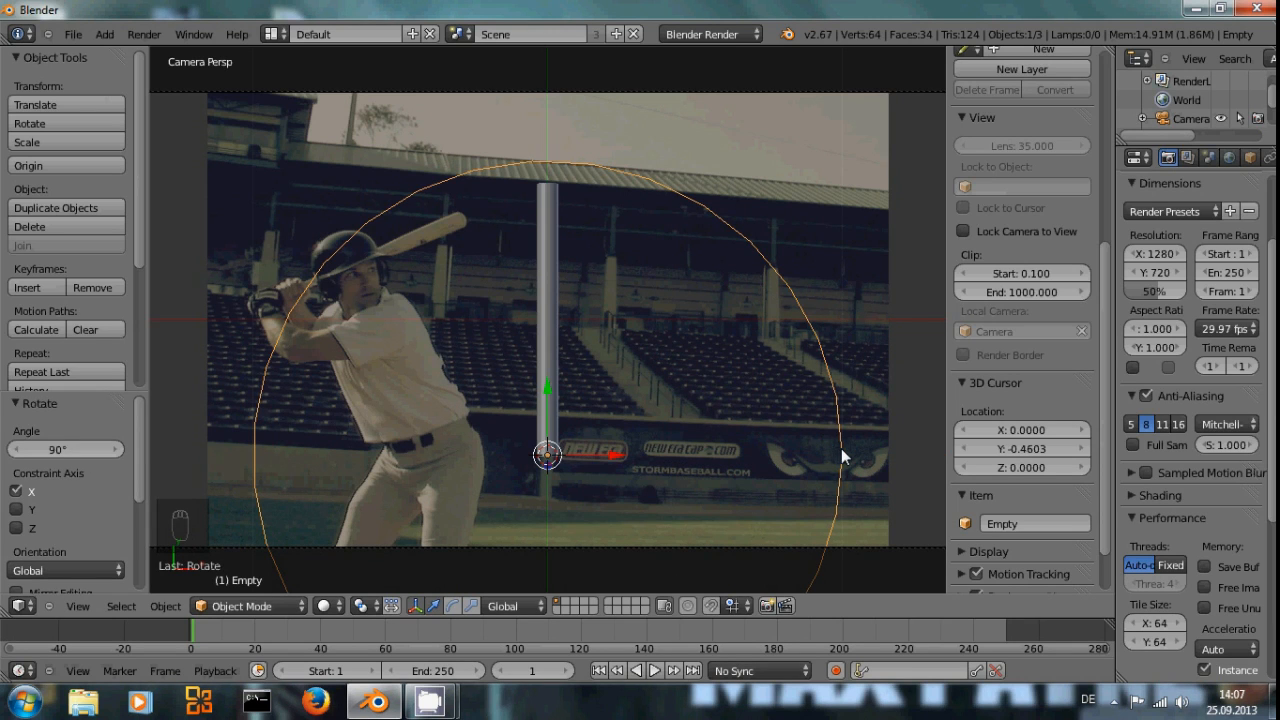
{"action": "key", "text": "s"}
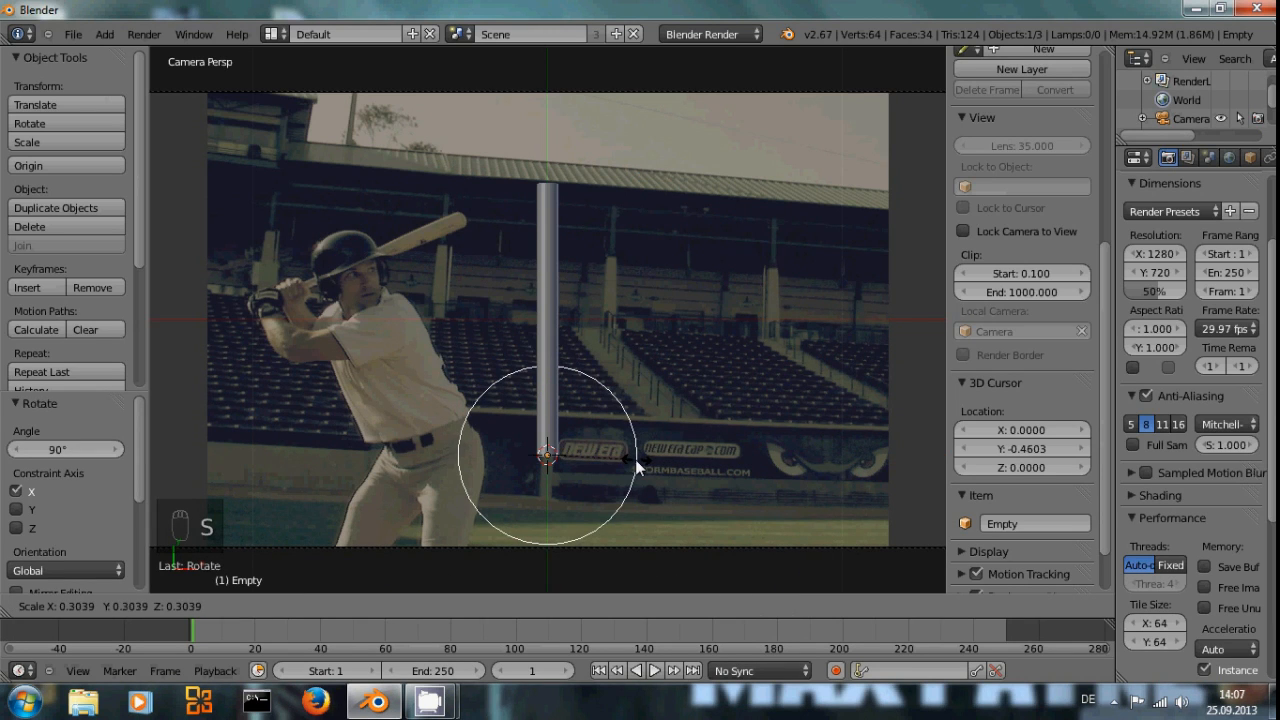
{"action": "left_click", "coordinate": [626, 458]}
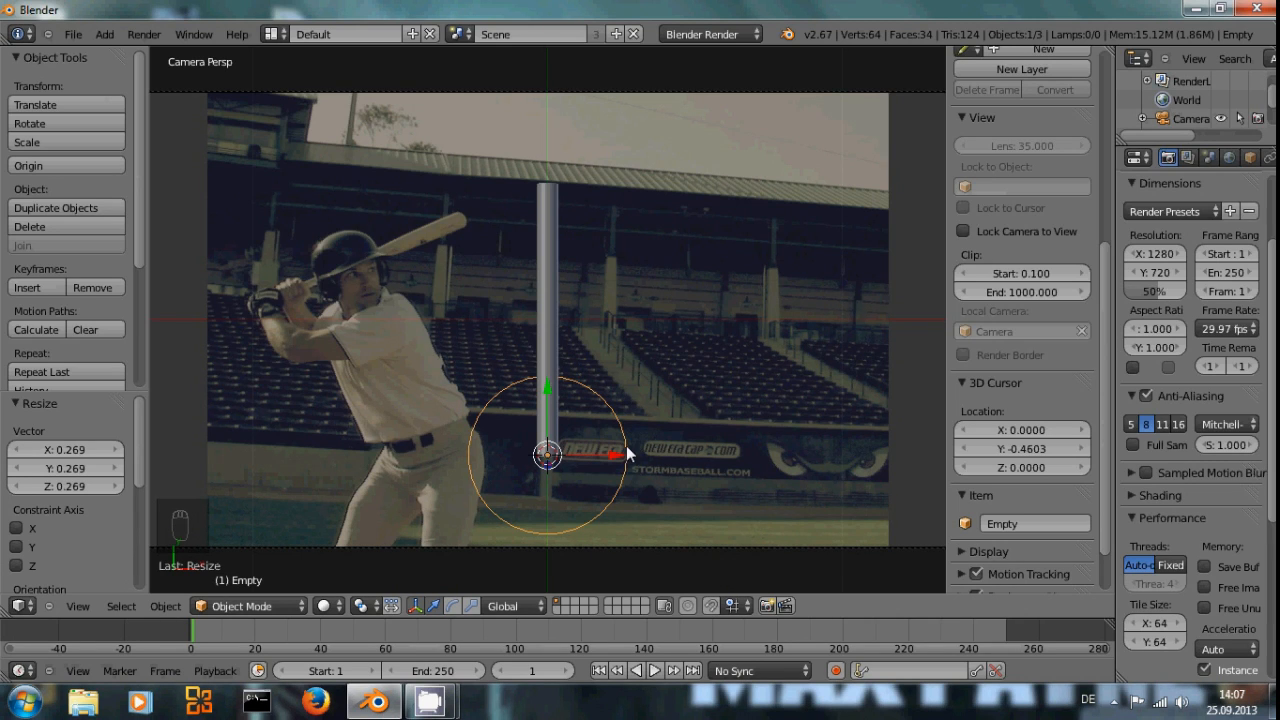
Try to apply the circle empty's scale and rotation, and duplicate it about 0.911 along Y to the cylinder's upper end
{"action": "key", "text": "ctrl+a"}
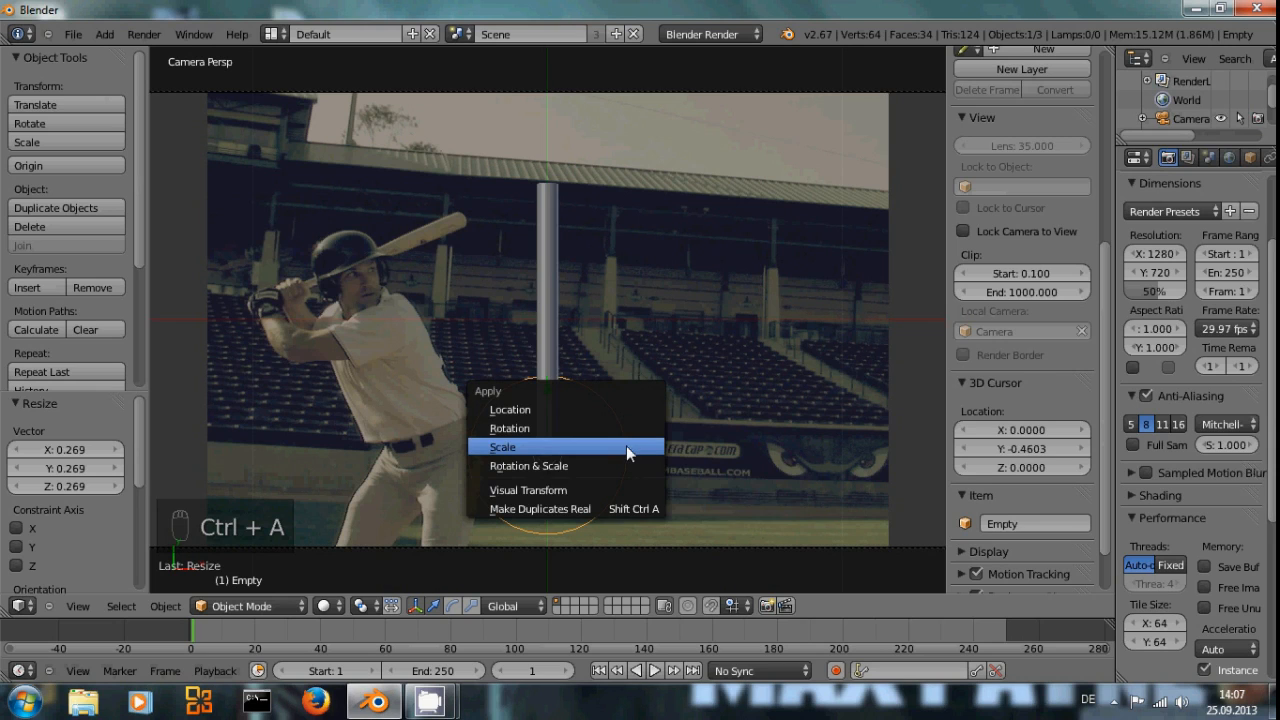
{"action": "left_click", "coordinate": [574, 441]}
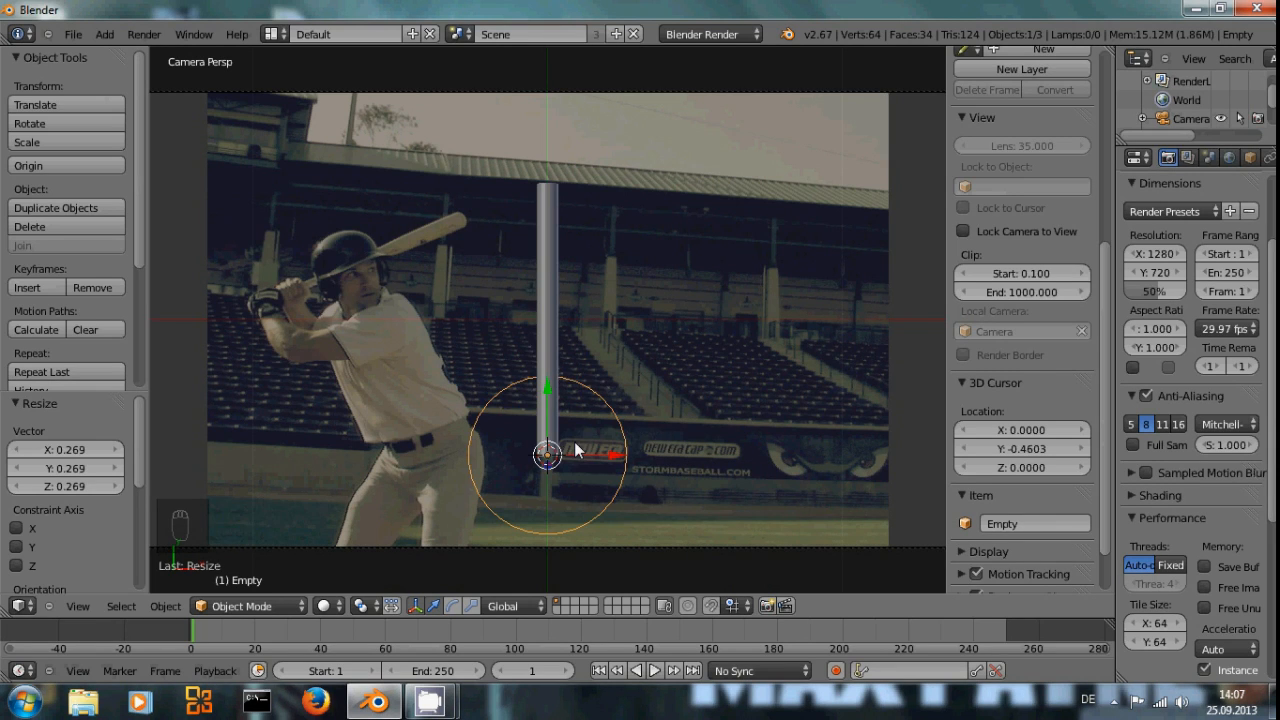
{"action": "key", "text": "ctrl+a"}
{"action": "left_click", "coordinate": [566, 425]}
{"action": "key", "text": "shift+d"}
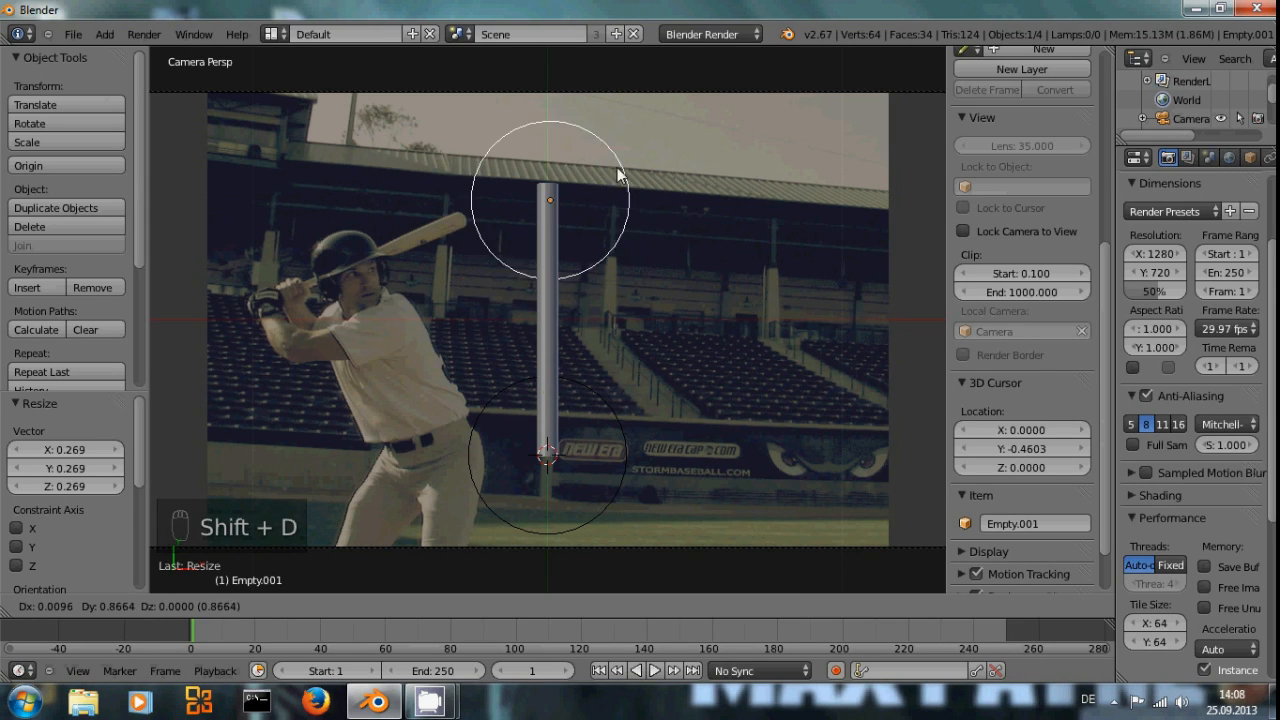
{"action": "left_click", "coordinate": [613, 158]}
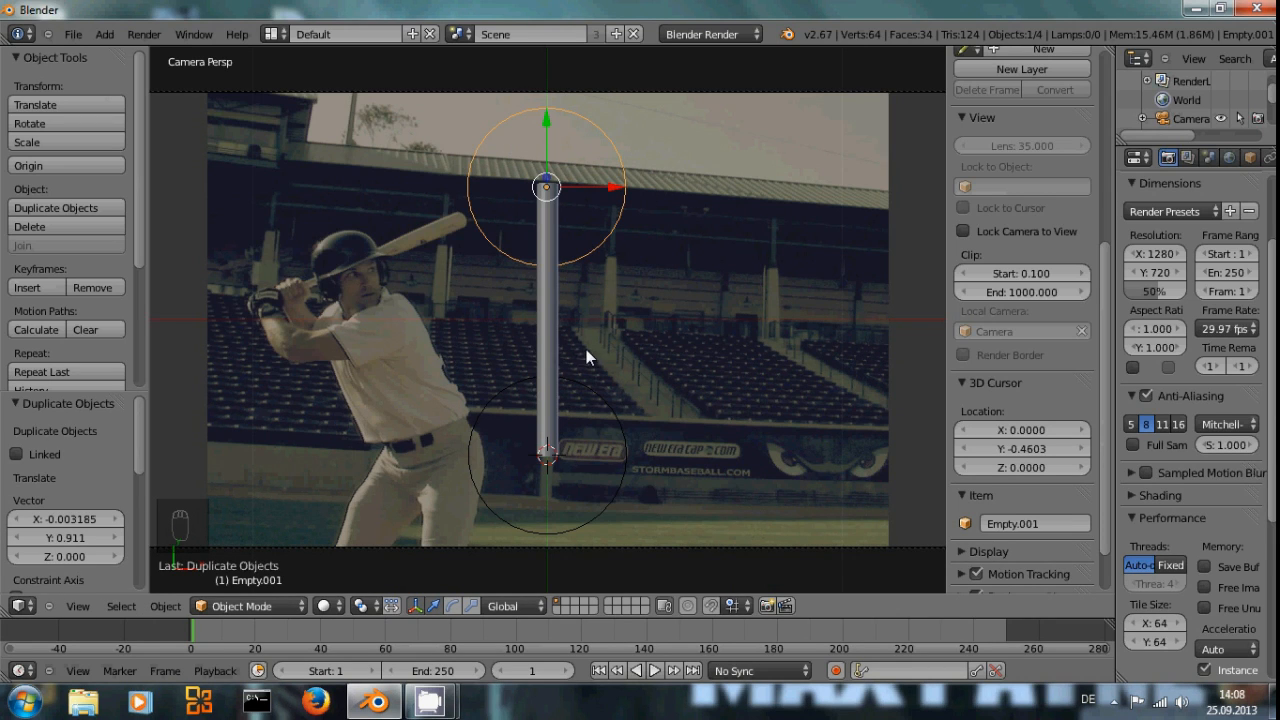
In the cylinder's Edit Mode, clear the selection and box-select all vertices of its upper end cap
{"action": "right_click", "coordinate": [552, 288]}
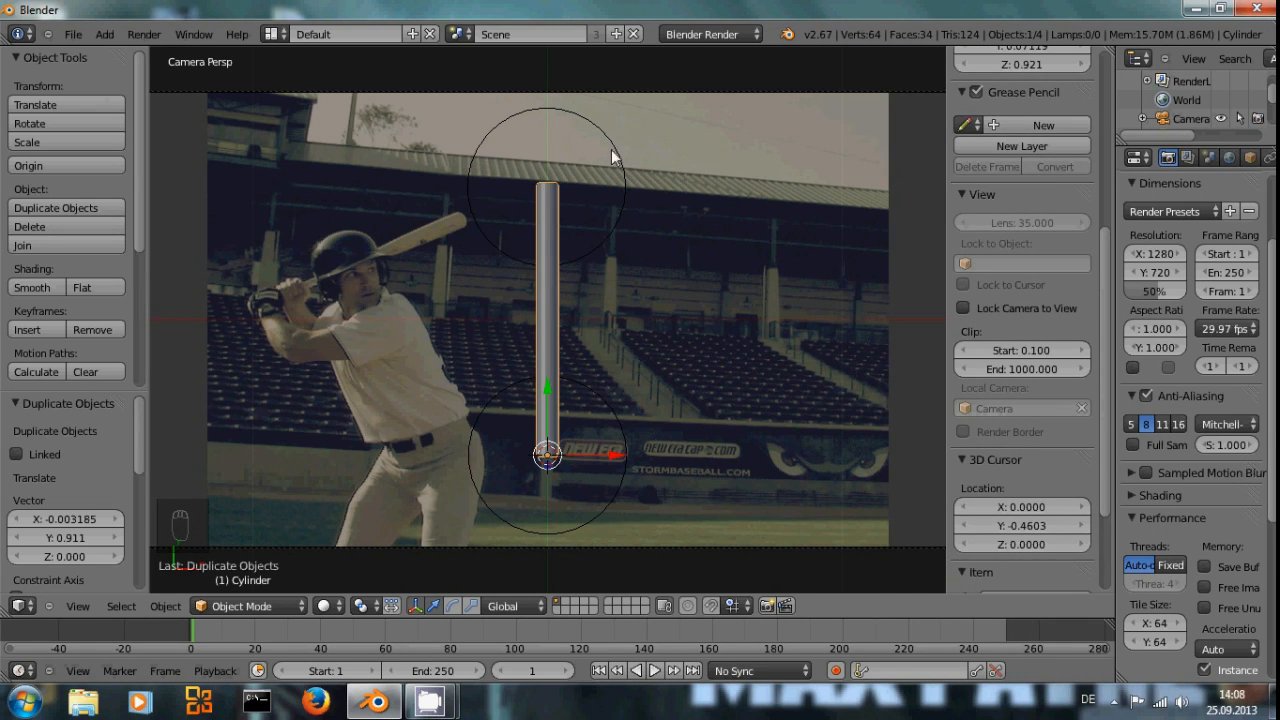
{"action": "key", "text": "Tab"}
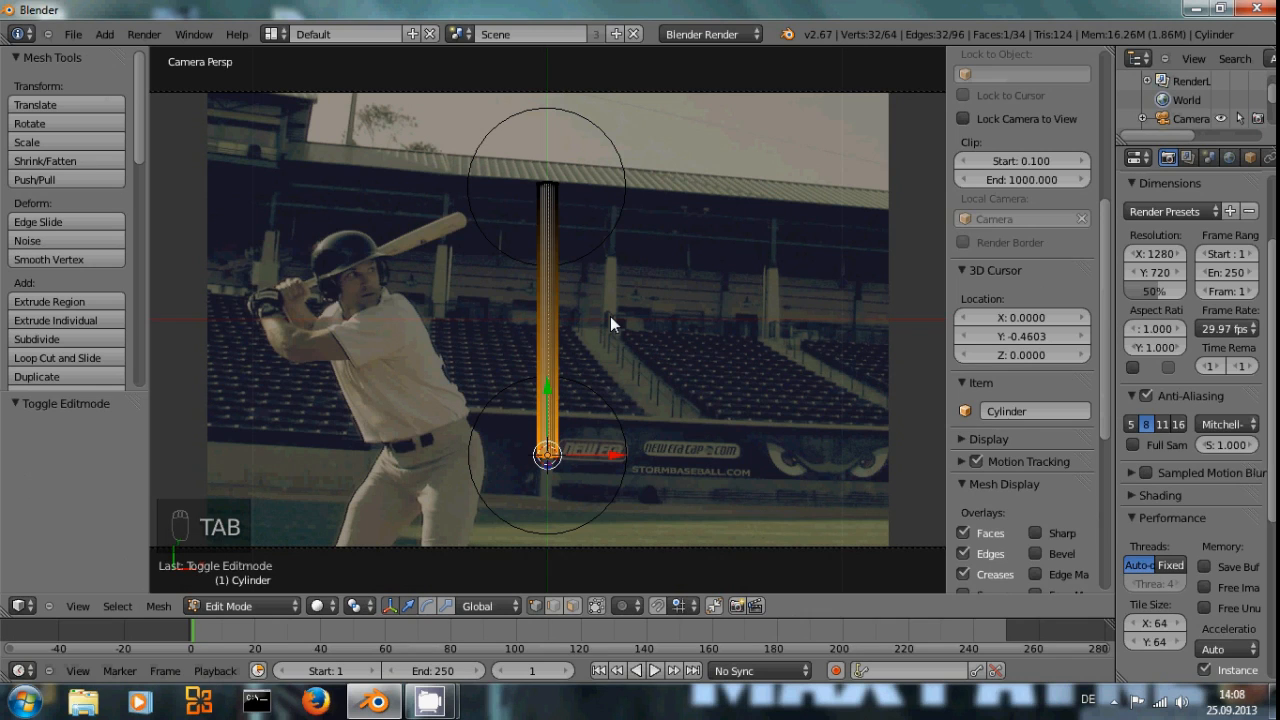
{"action": "key", "text": "a"}
{"action": "key", "text": "a"}
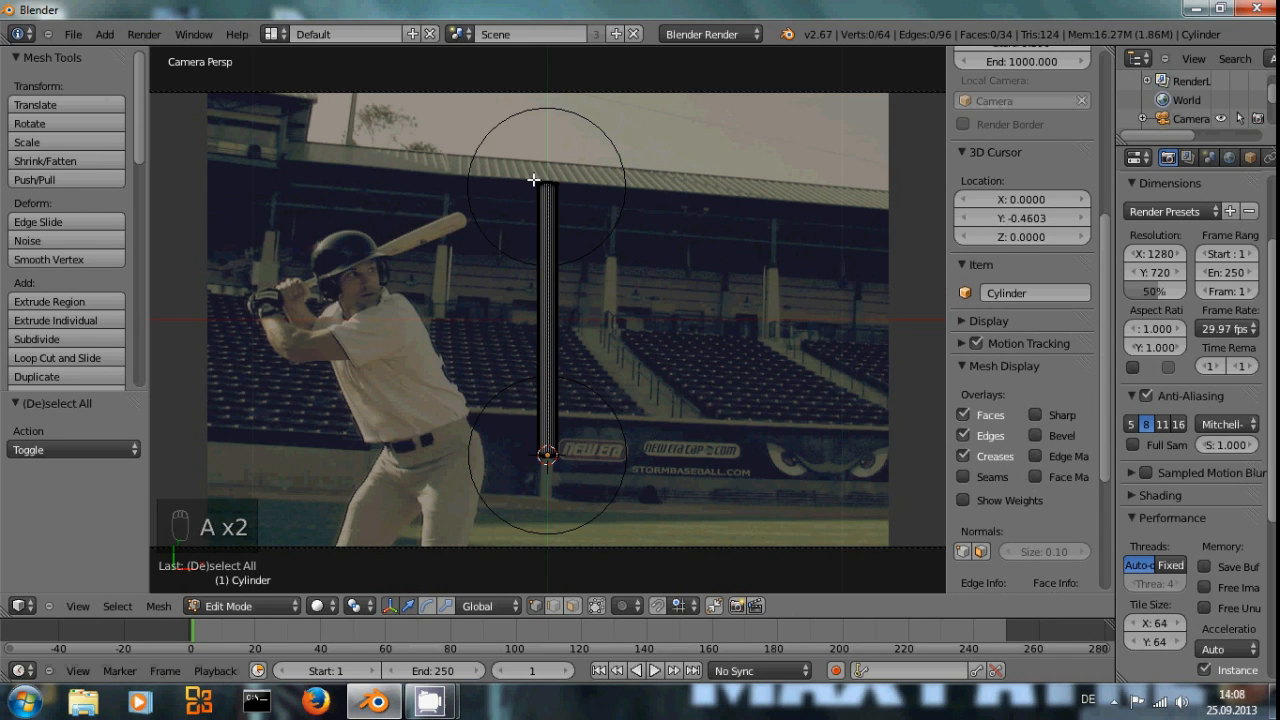
{"action": "key", "text": "b"}
{"action": "left_click_drag", "start_coordinate": [528, 175], "coordinate": [580, 200]}
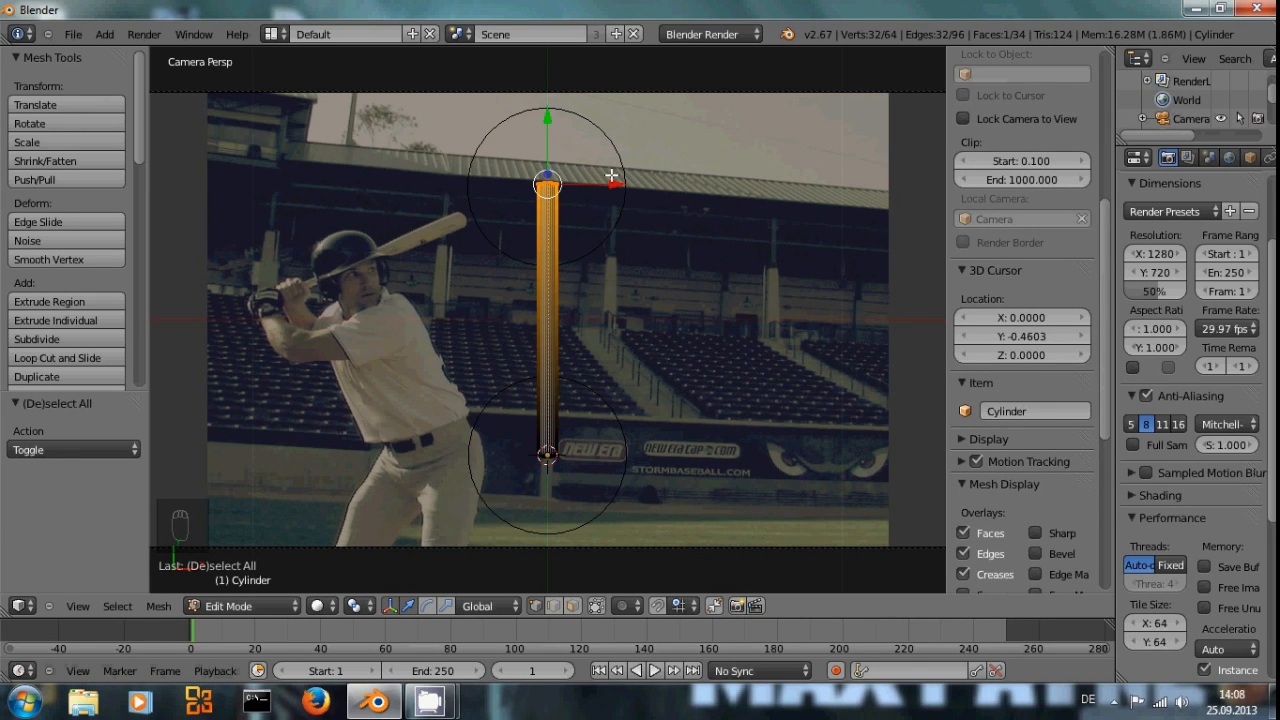
Snap the 3D cursor to the selected vertices of the cylinder's upper end cap and return to Object Mode
{"action": "key", "text": "Tab"}
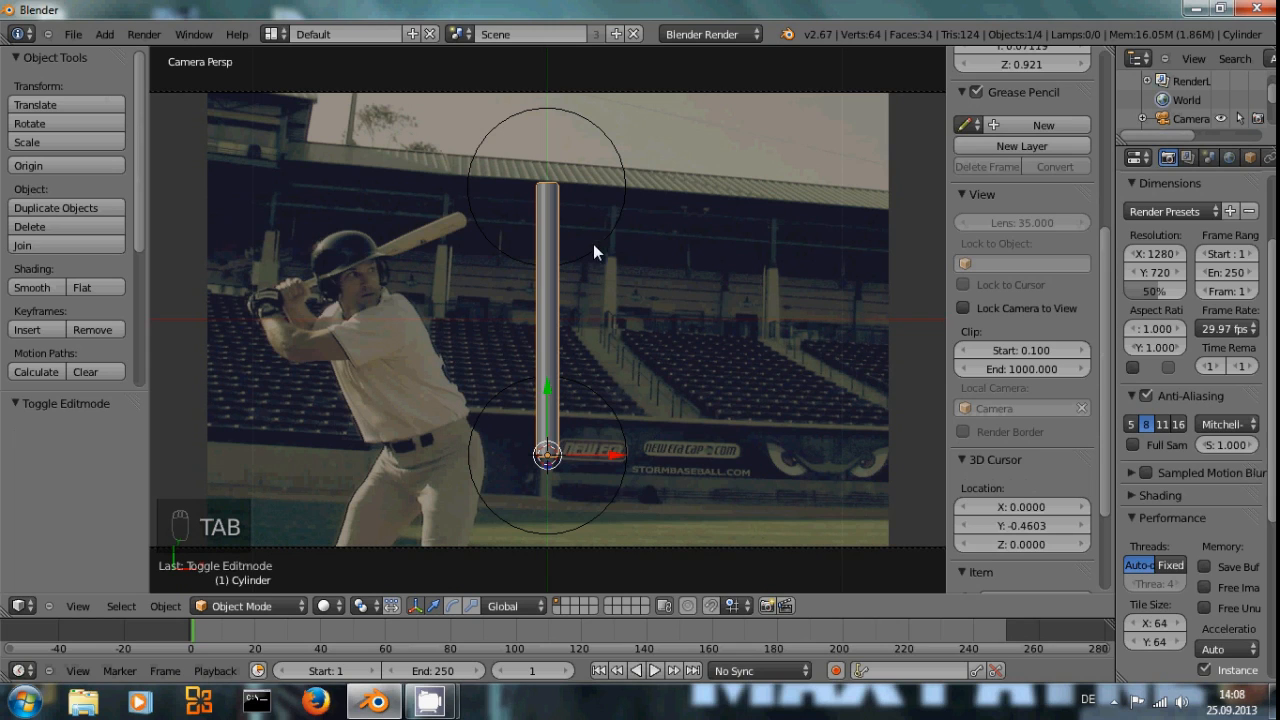
{"action": "key", "text": "Tab"}
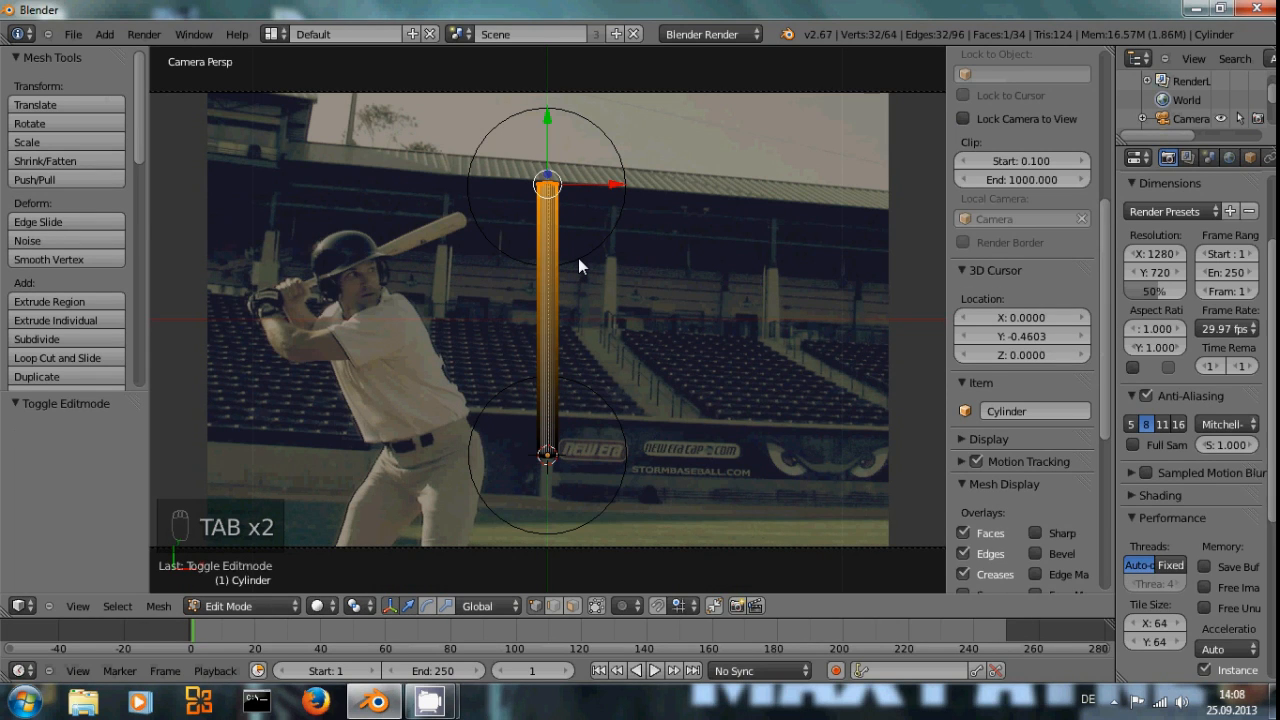
{"action": "key", "text": "shift+s"}
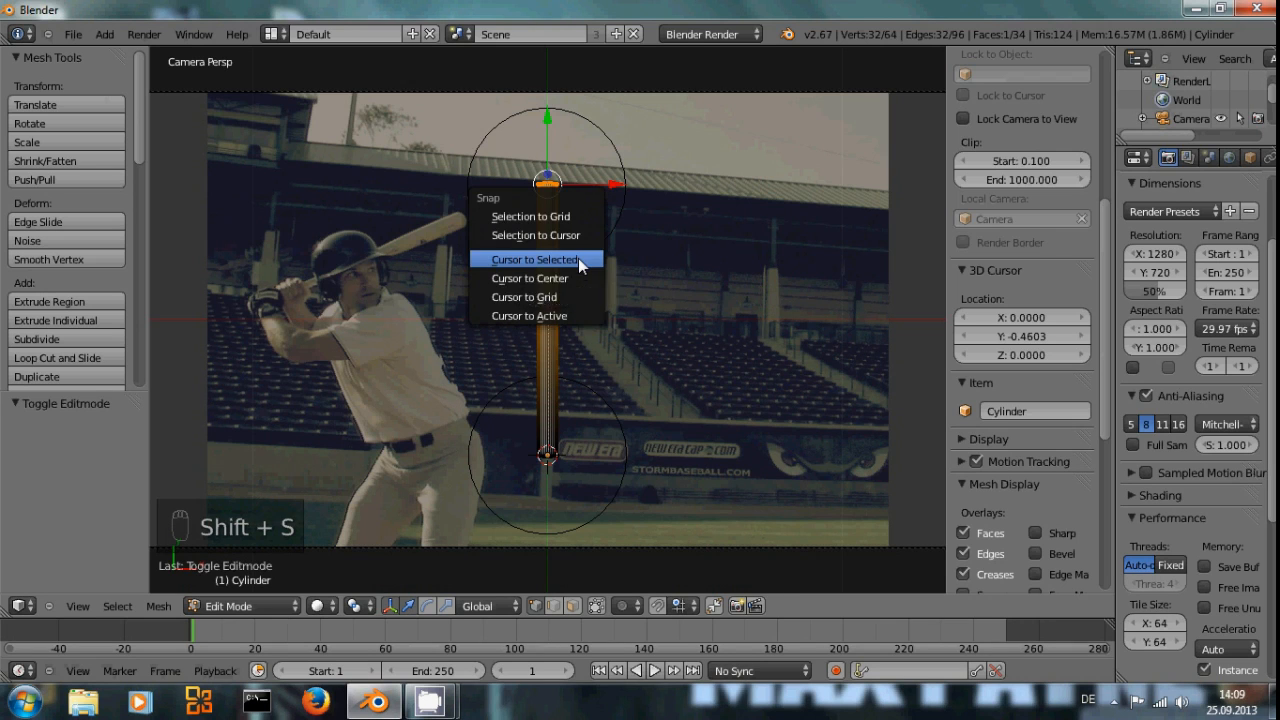
{"action": "left_click", "coordinate": [580, 263]}
{"action": "key", "text": "Tab"}
Snap the upper circle empty to the 3D cursor at the cylinder's upper end
{"action": "right_click", "coordinate": [608, 221]}
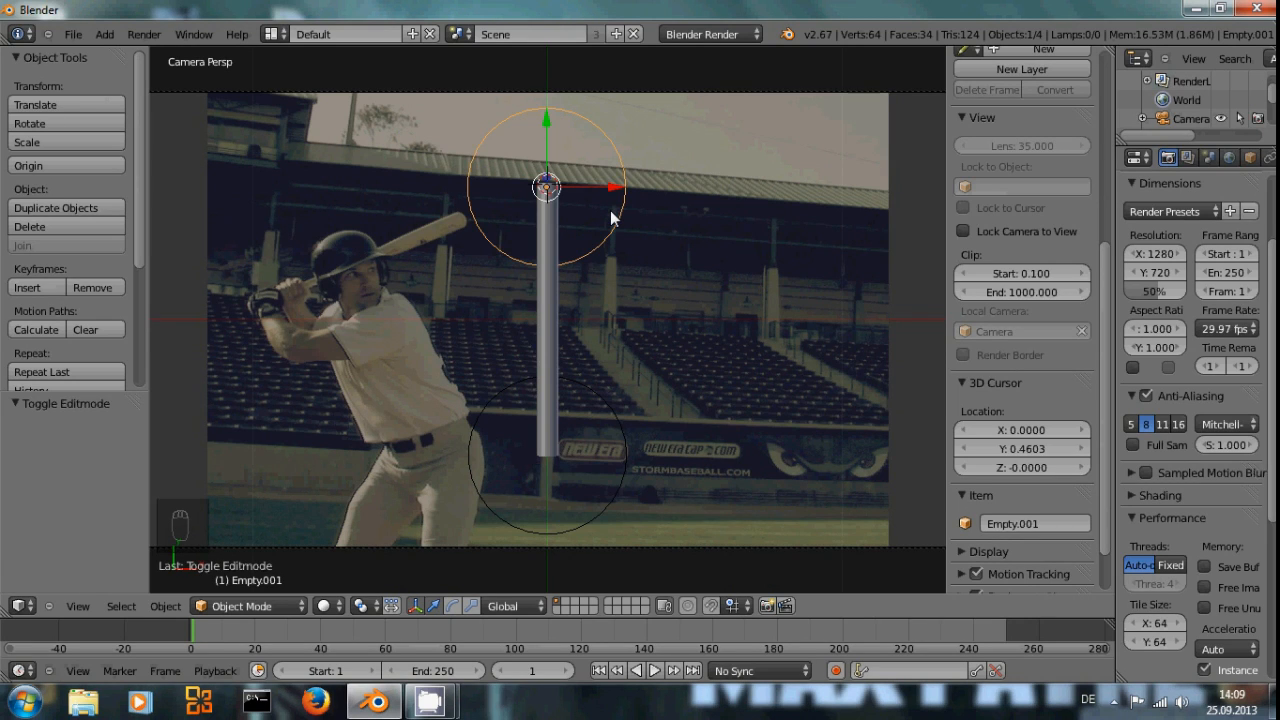
{"action": "key", "text": "shift+s"}
{"action": "left_click", "coordinate": [610, 193]}
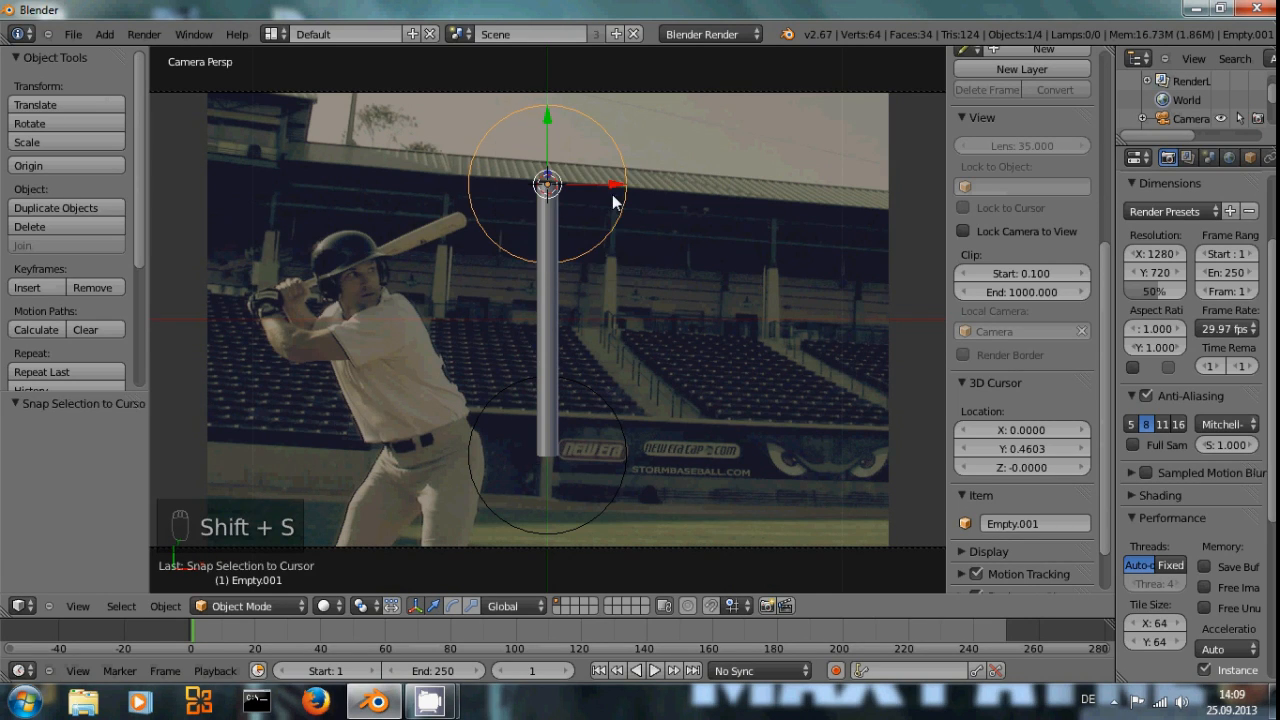
{"action": "key", "text": "Tab"}
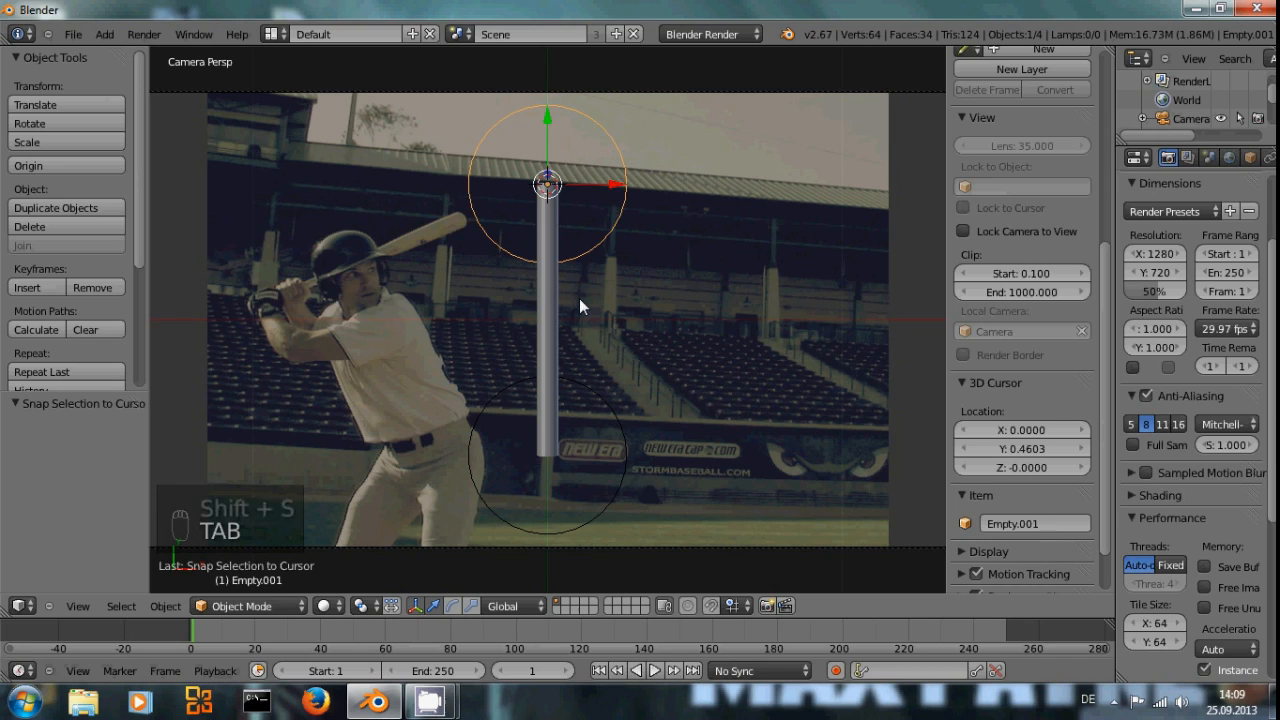
Rename the circle empty at the cylinder's lower end as Base
{"action": "right_click", "coordinate": [552, 306]}
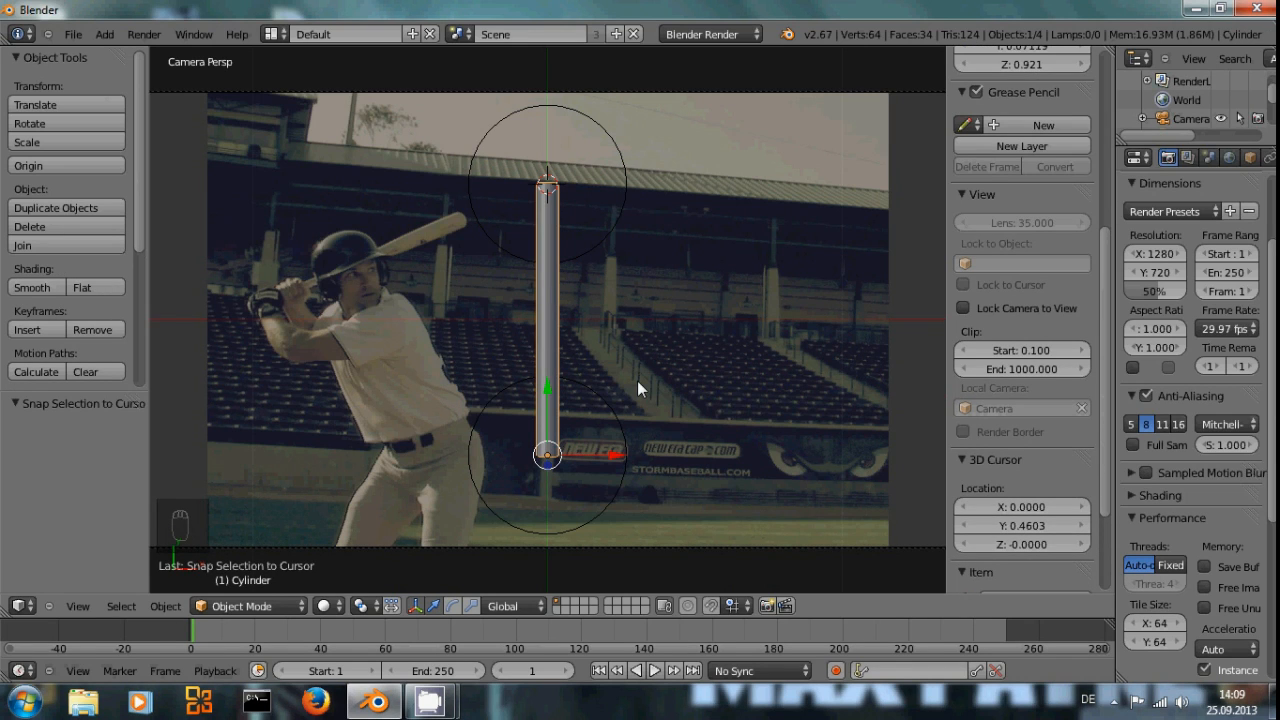
{"action": "right_click", "coordinate": [603, 425]}
{"action": "scroll", "coordinate": [1022, 430], "scroll_direction": "down", "scroll_amount": 2}
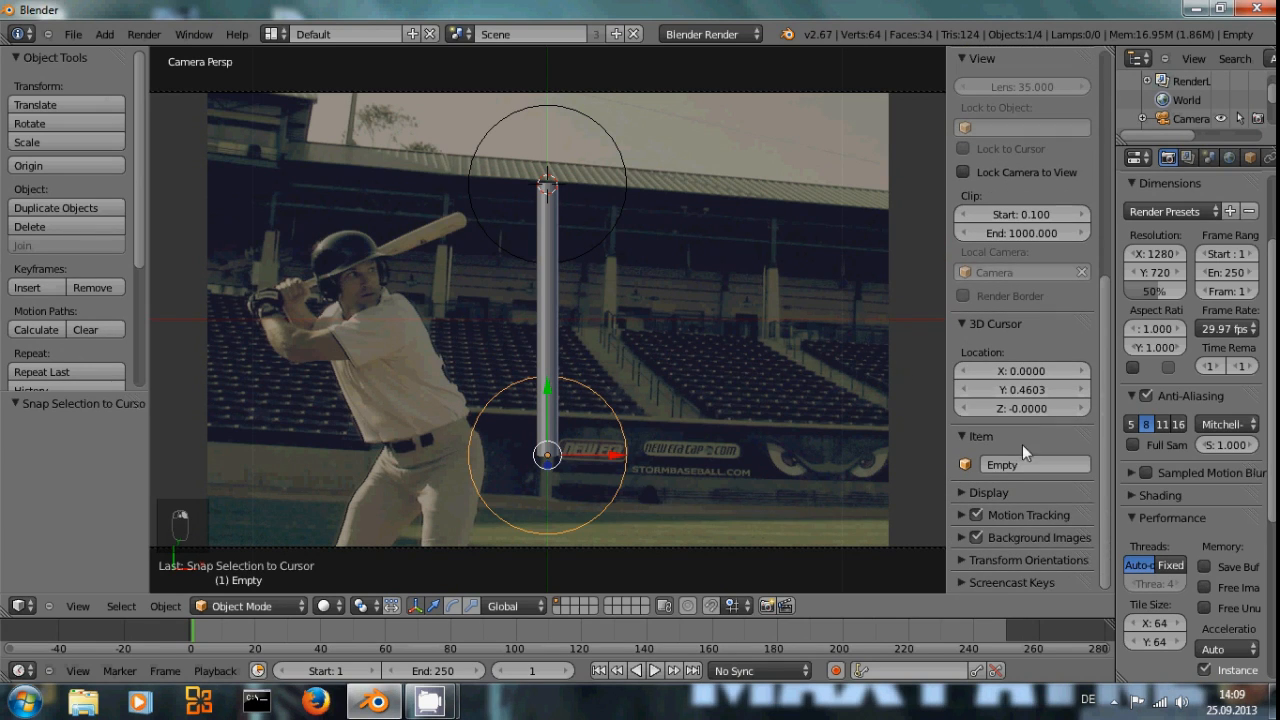
{"action": "left_click", "coordinate": [1014, 465]}
{"action": "type", "text": "Base"}
{"action": "key", "text": "Return"}
Rename the circle empty at the cylinder's upper end as Top
{"action": "right_click", "coordinate": [624, 222]}
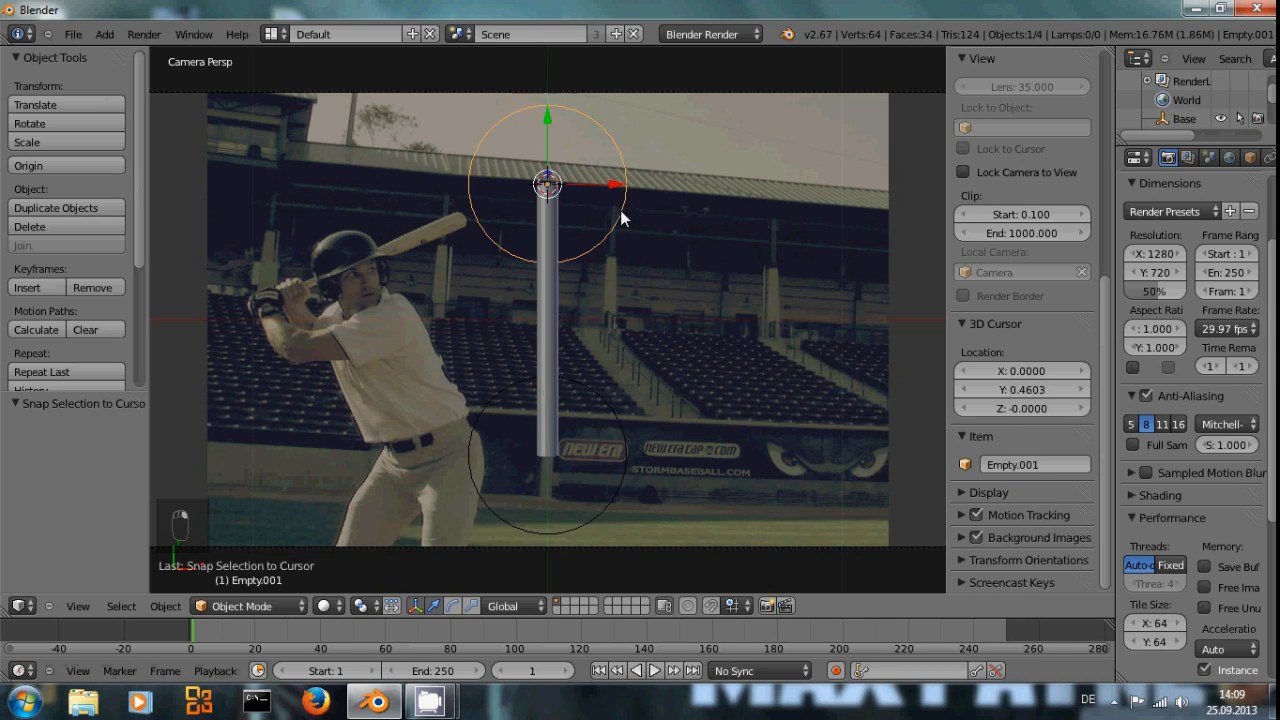
{"action": "left_click", "coordinate": [1025, 464]}
{"action": "type", "text": "Top"}
{"action": "key", "text": "Return"}
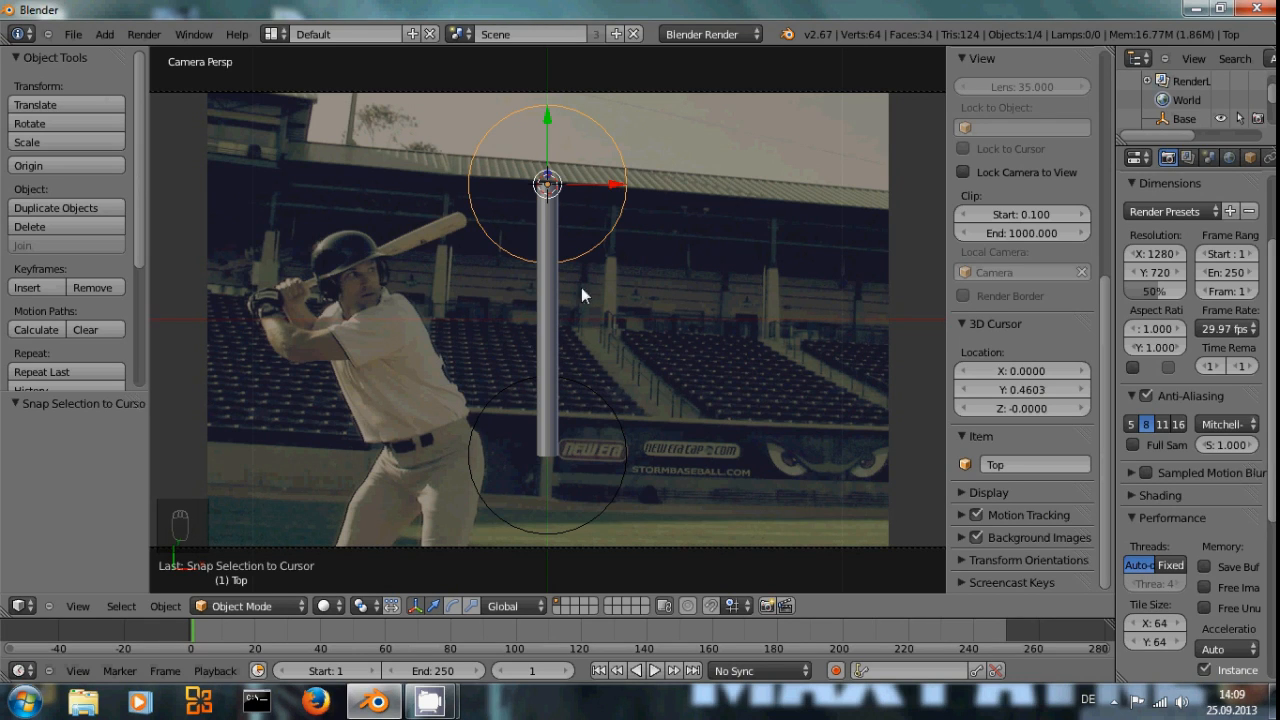
Parent the cylinder to the Base empty using the Object type, and test the link by moving the empty
{"action": "right_click", "coordinate": [559, 320]}
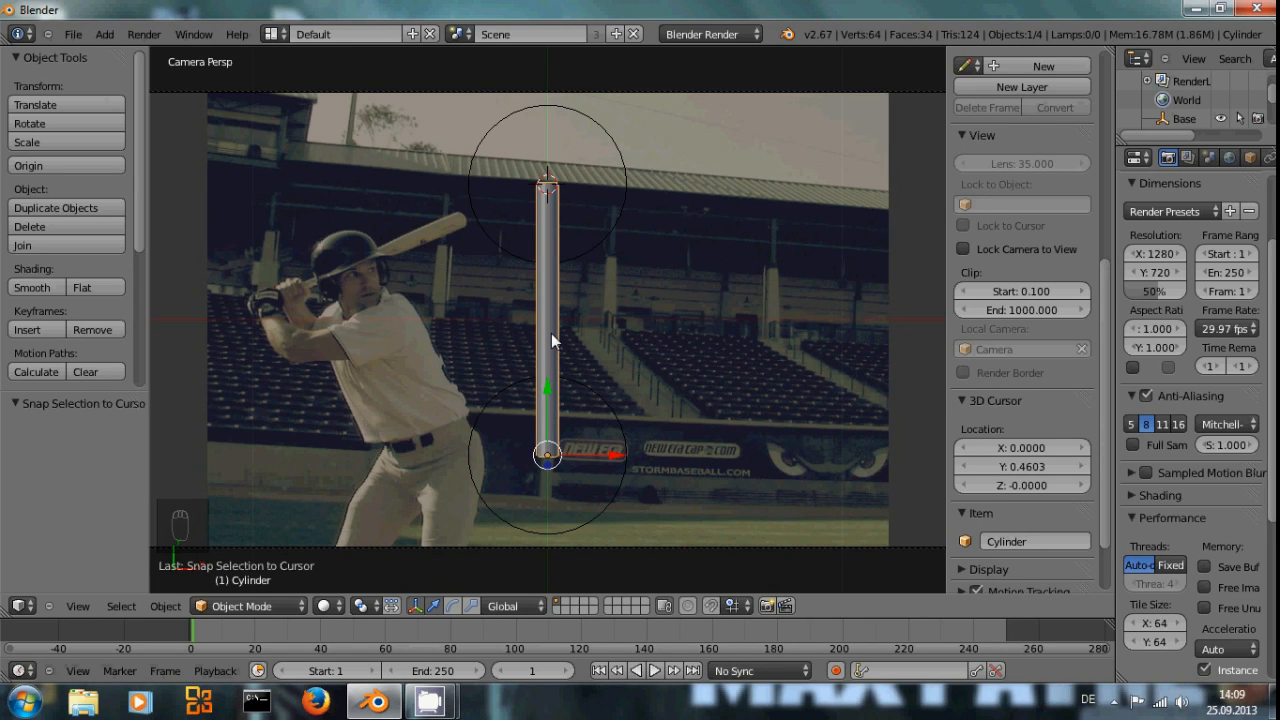
{"action": "right_click", "coordinate": [606, 393]}
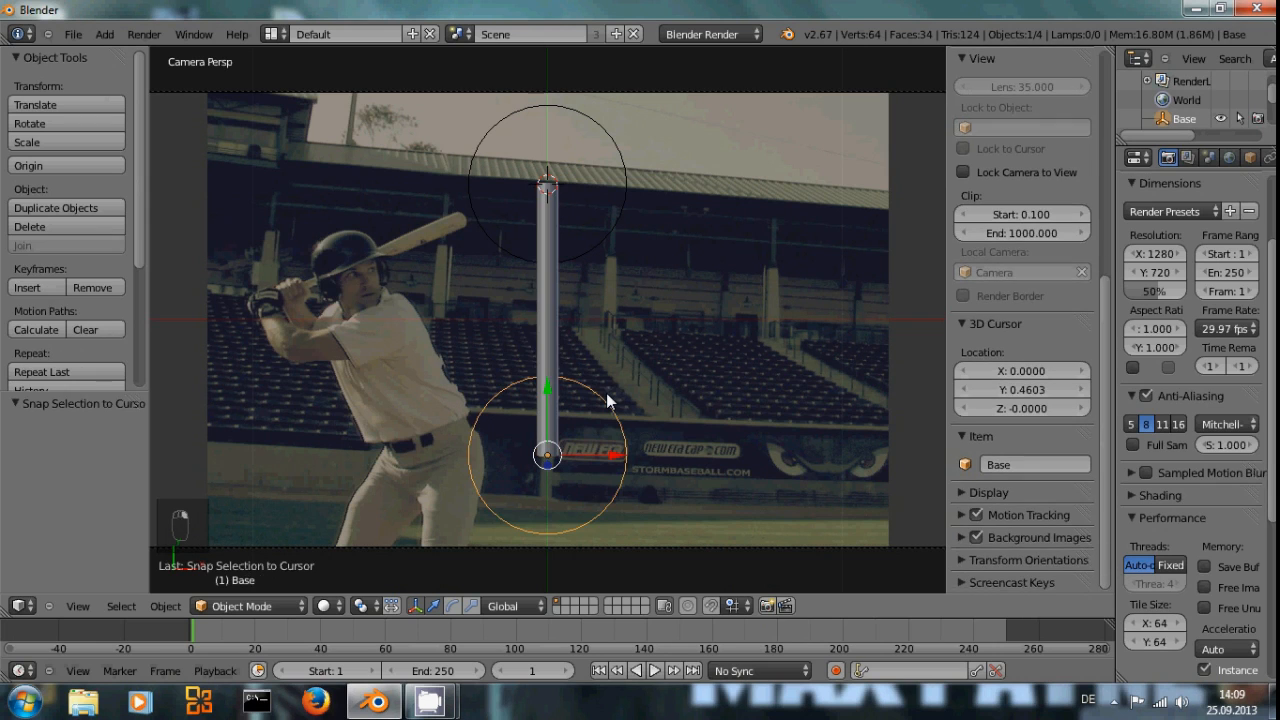
{"action": "right_click", "coordinate": [550, 314]}
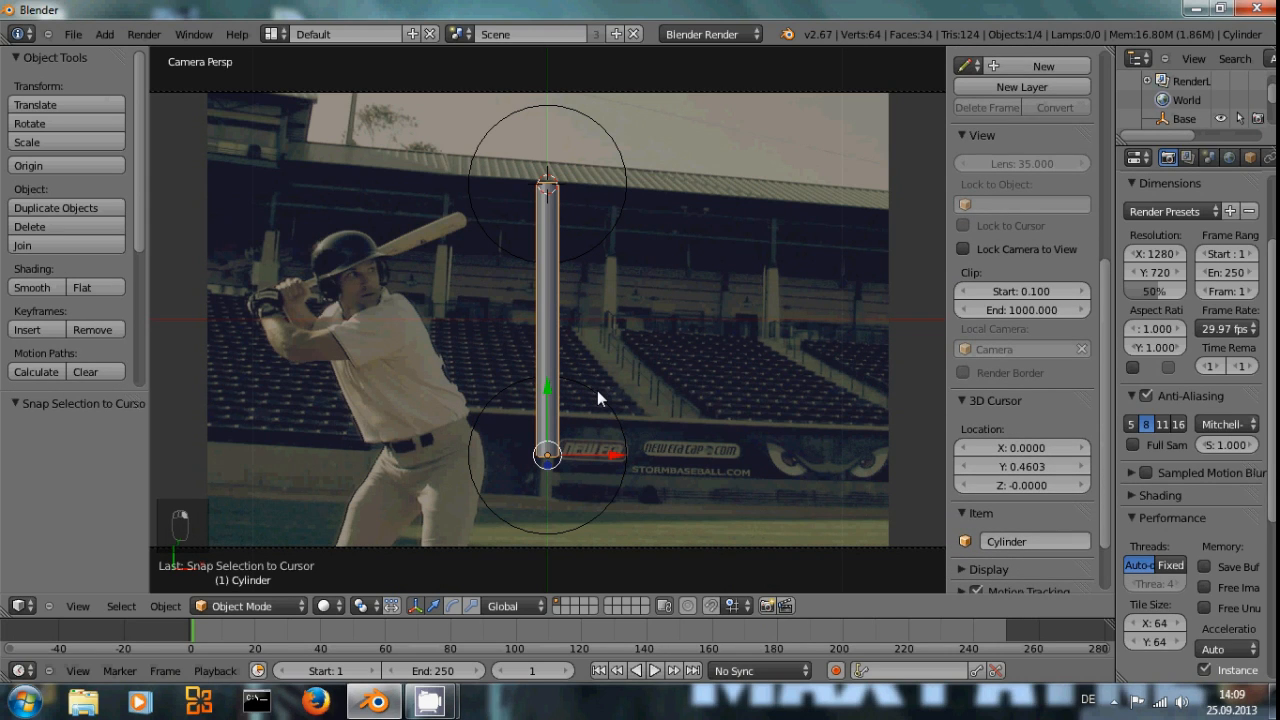
{"action": "right_click", "coordinate": [597, 390], "text": "shift"}
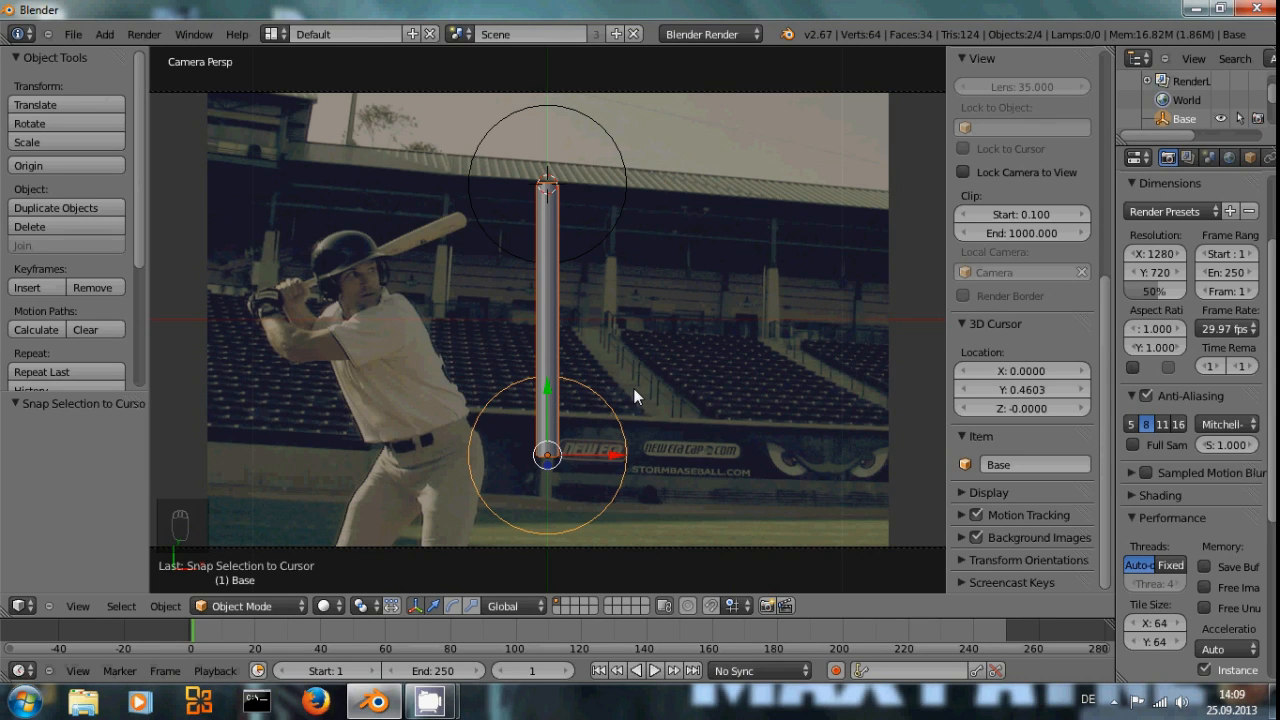
{"action": "key", "text": "ctrl+p"}
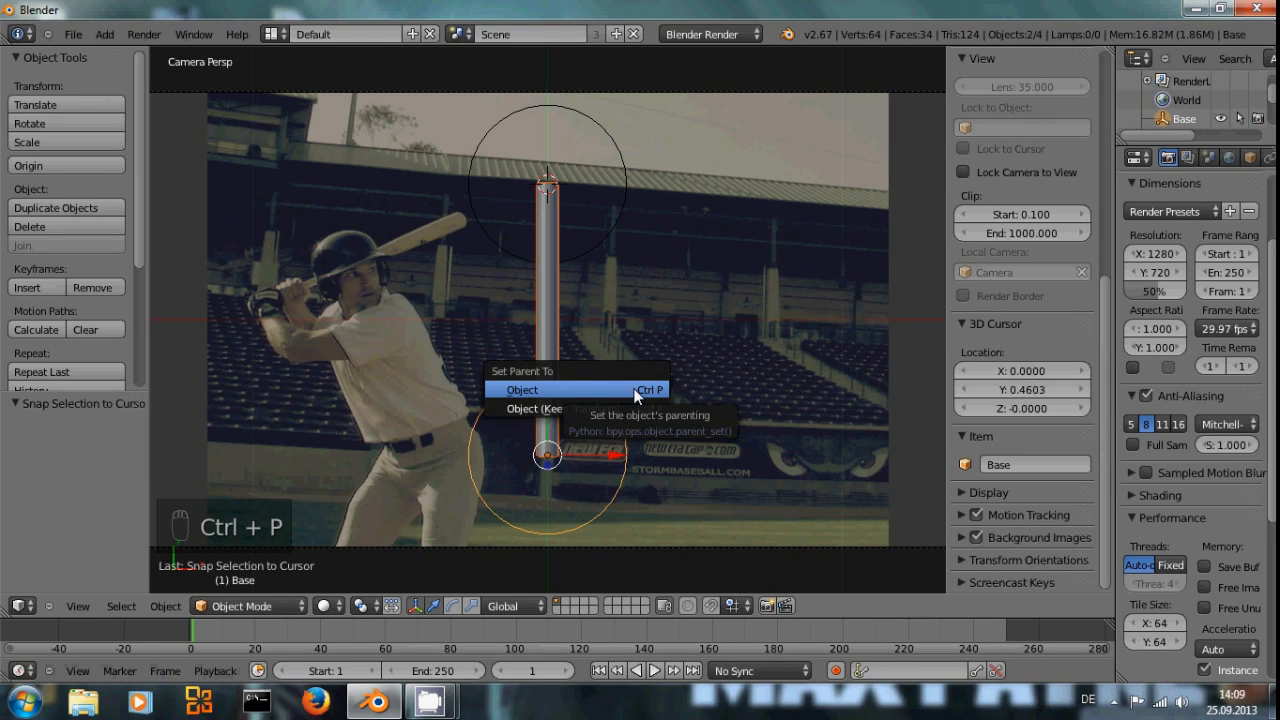
{"action": "left_click", "coordinate": [636, 392]}
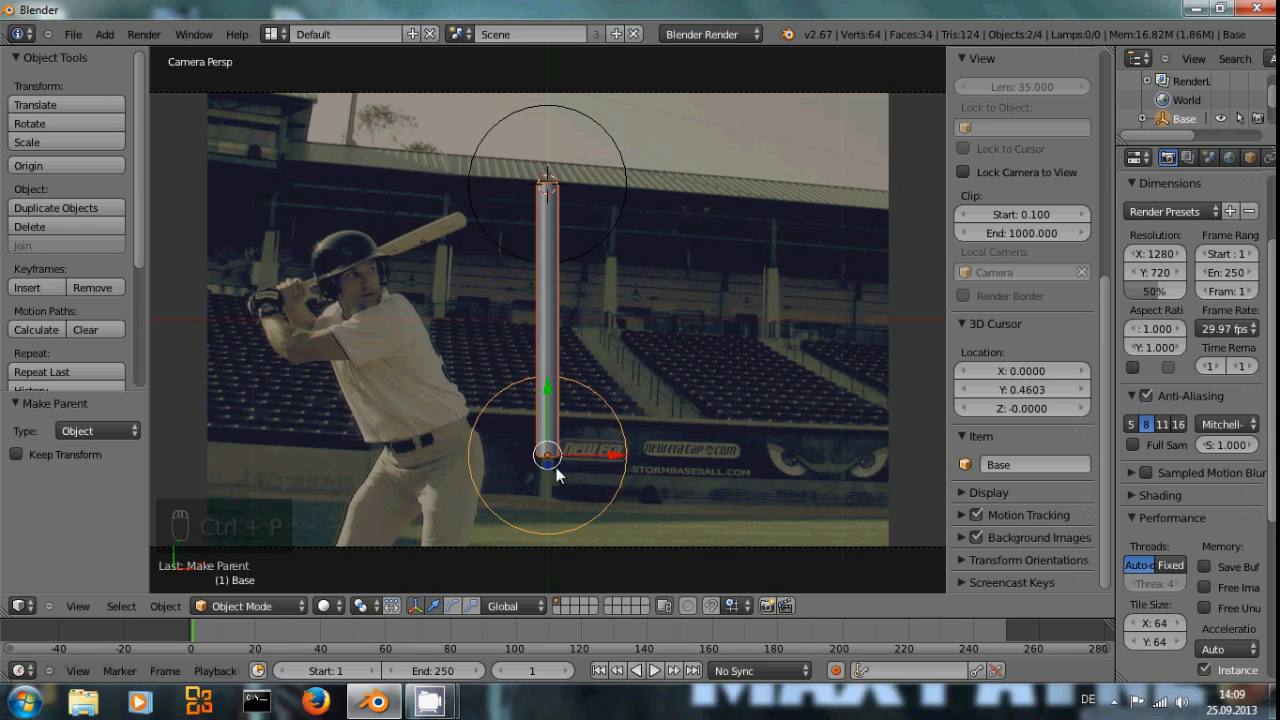
{"action": "key", "text": "g"}
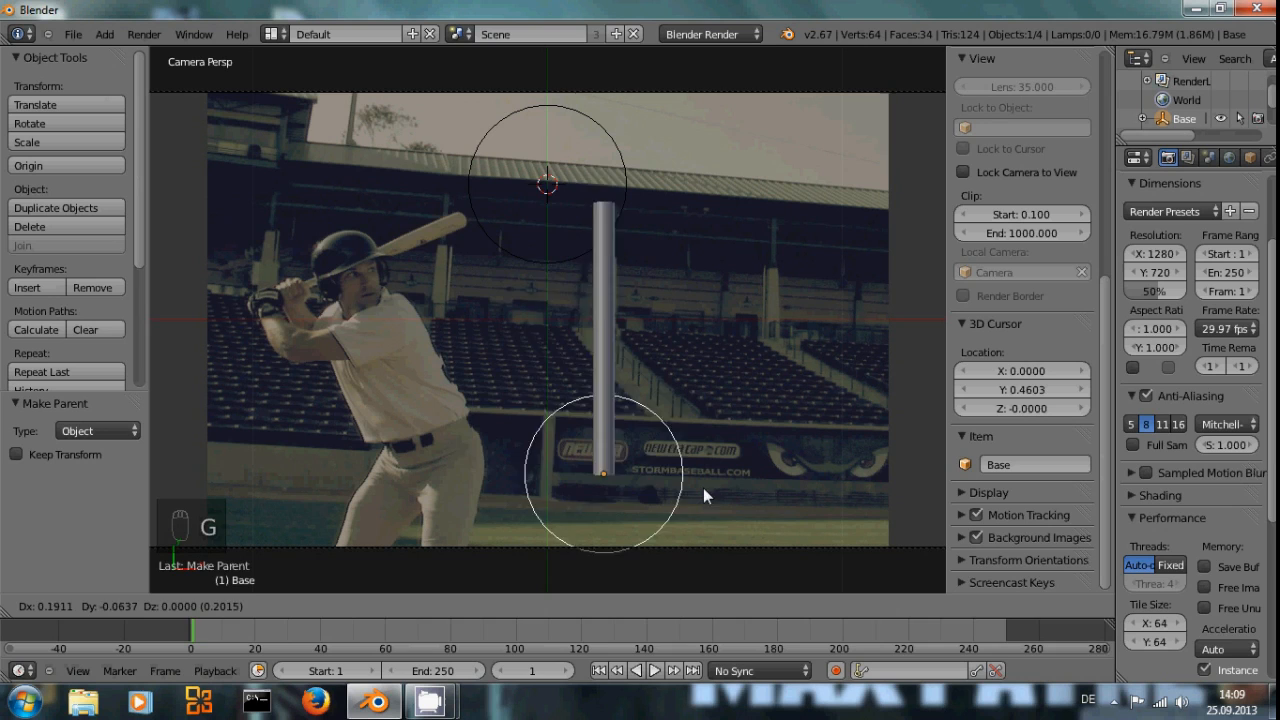
{"action": "left_click", "coordinate": [631, 474]}
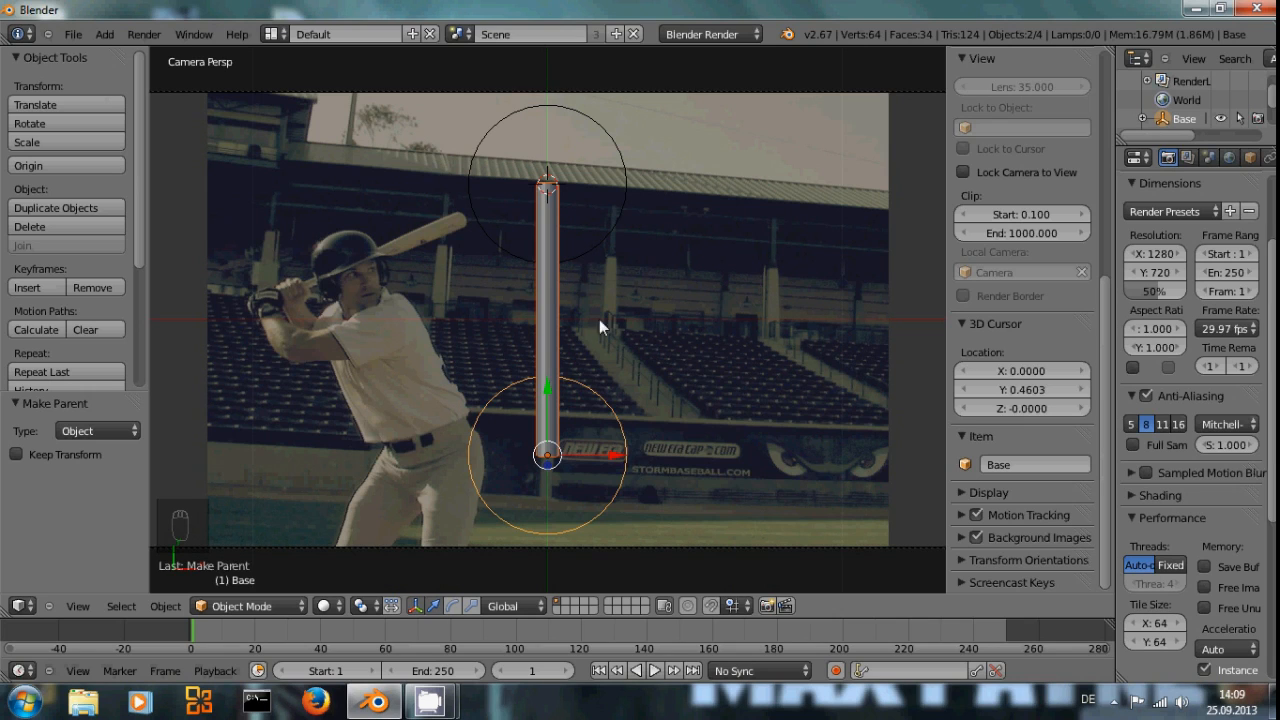
Try a Stretch To constraint on the cylinder with Top as its target, and delete that constraint
{"action": "right_click", "coordinate": [551, 272]}
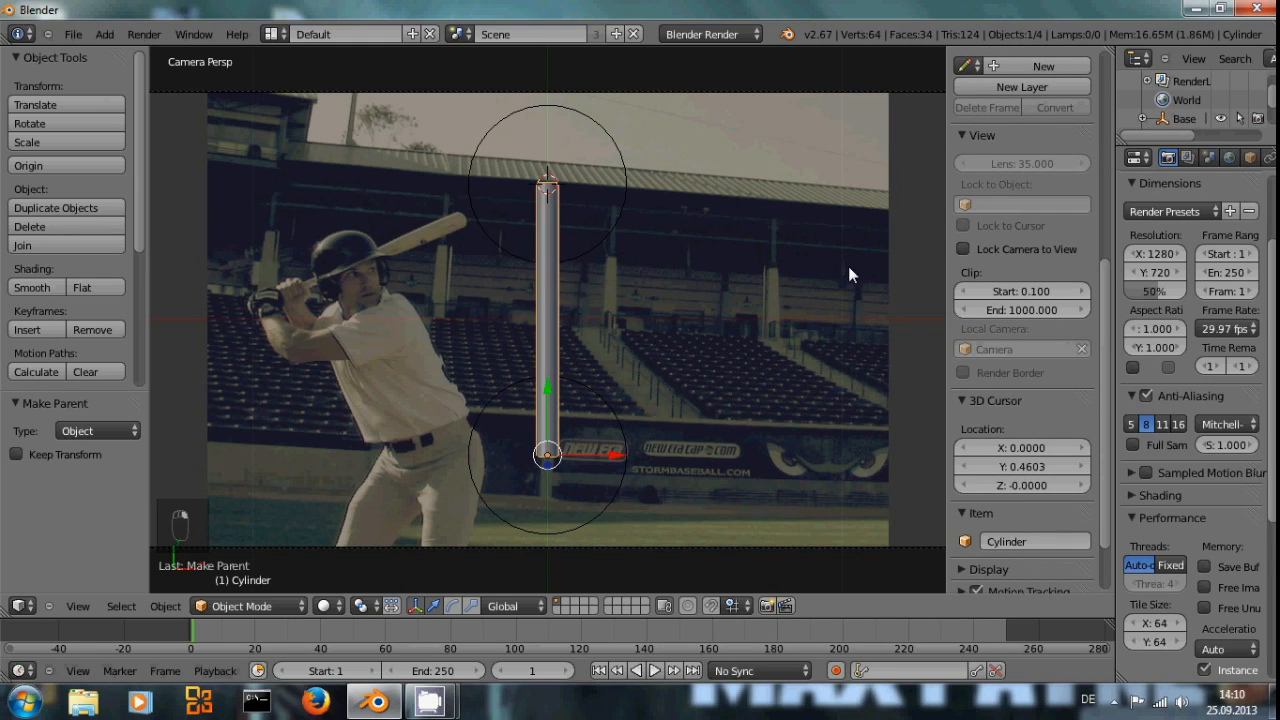
{"action": "scroll", "coordinate": [1213, 160], "scroll_direction": "down", "scroll_amount": 5}
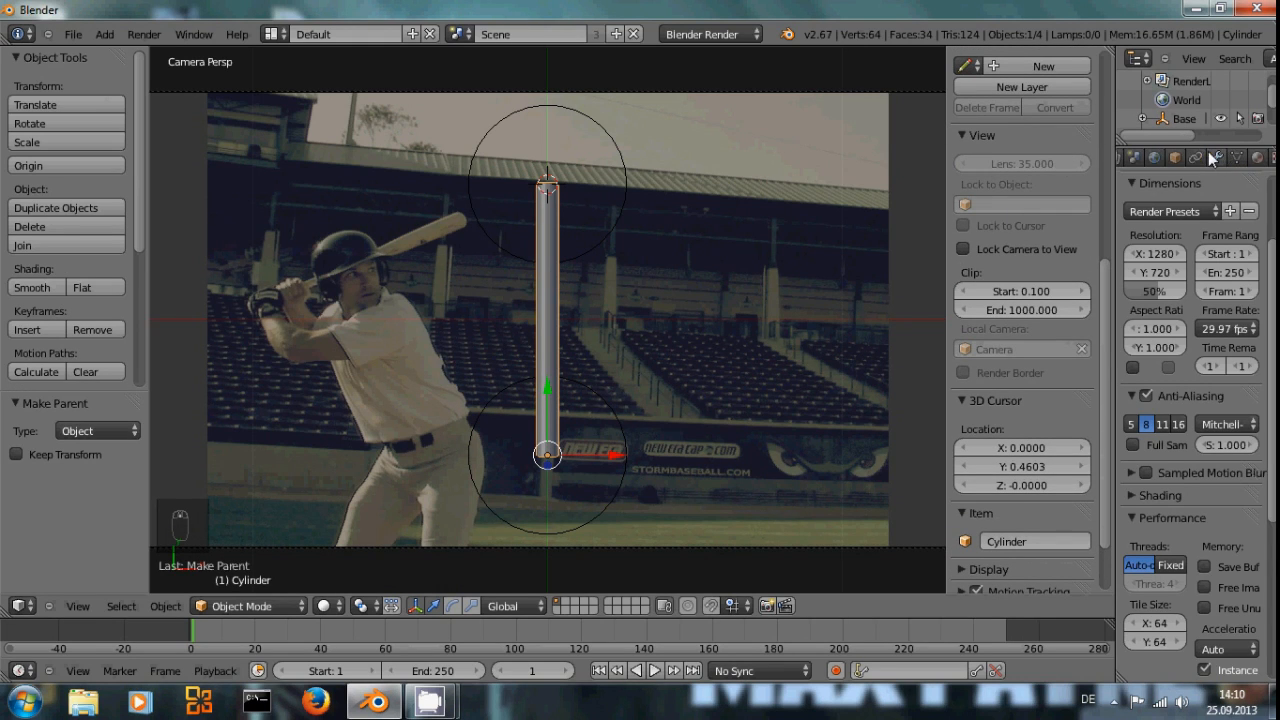
{"action": "left_click", "coordinate": [1196, 157]}
{"action": "left_click", "coordinate": [1166, 221]}
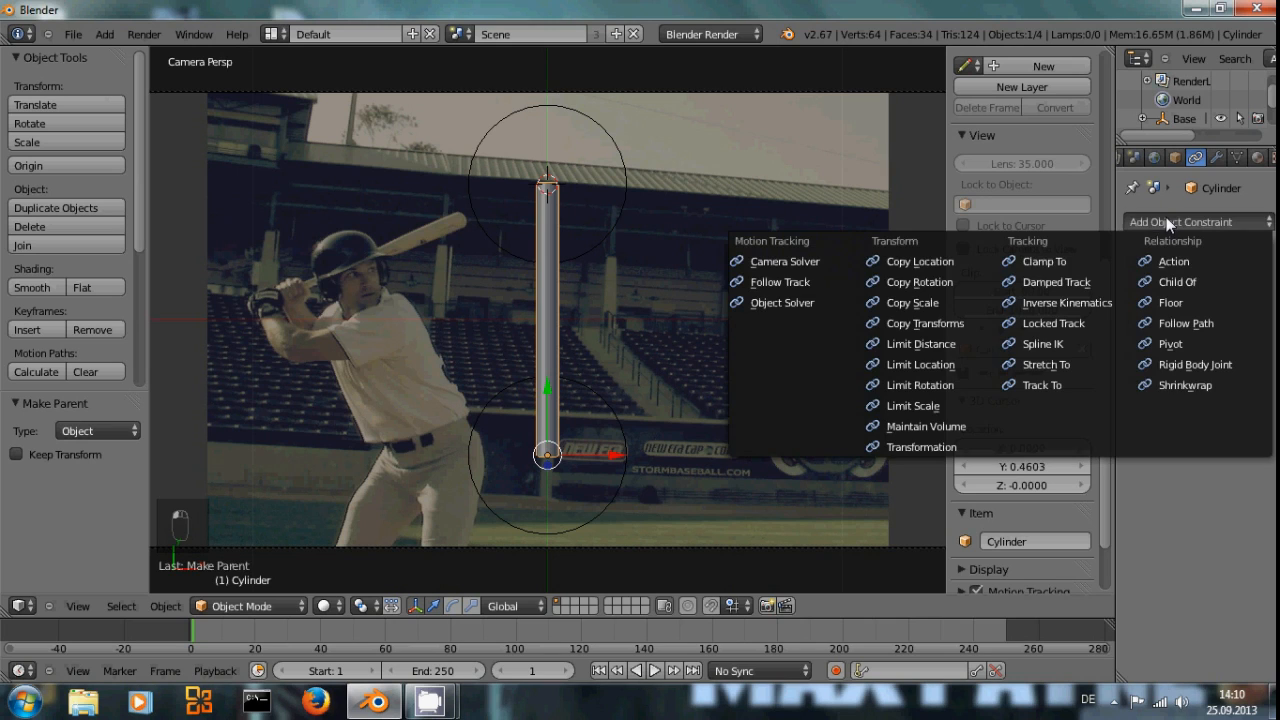
{"action": "left_click", "coordinate": [1027, 364]}
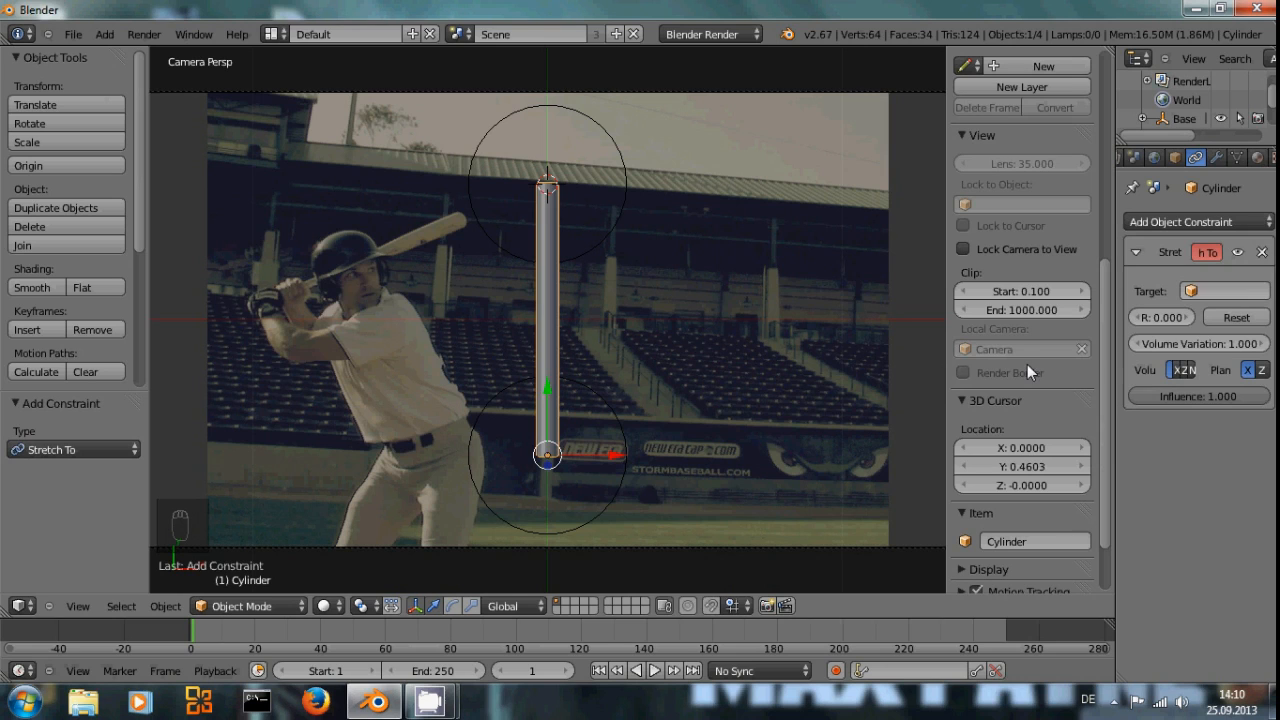
{"action": "left_click", "coordinate": [1209, 289]}
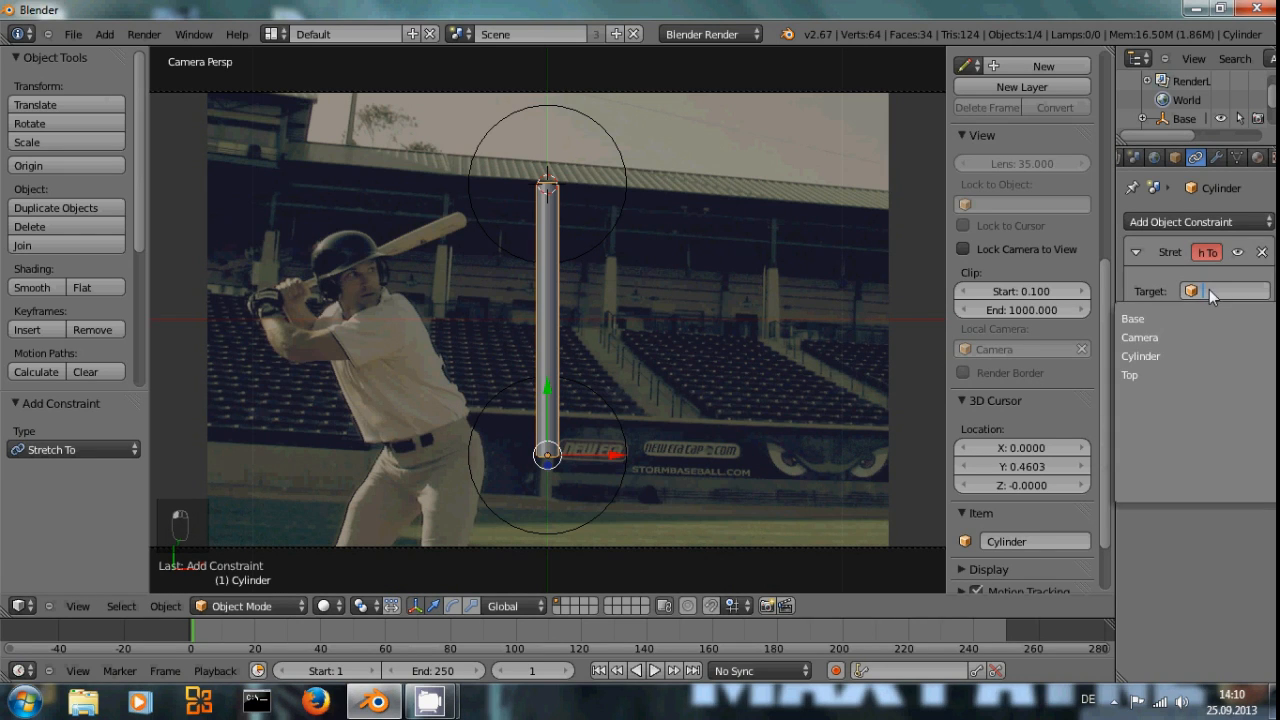
{"action": "left_click", "coordinate": [1165, 374]}
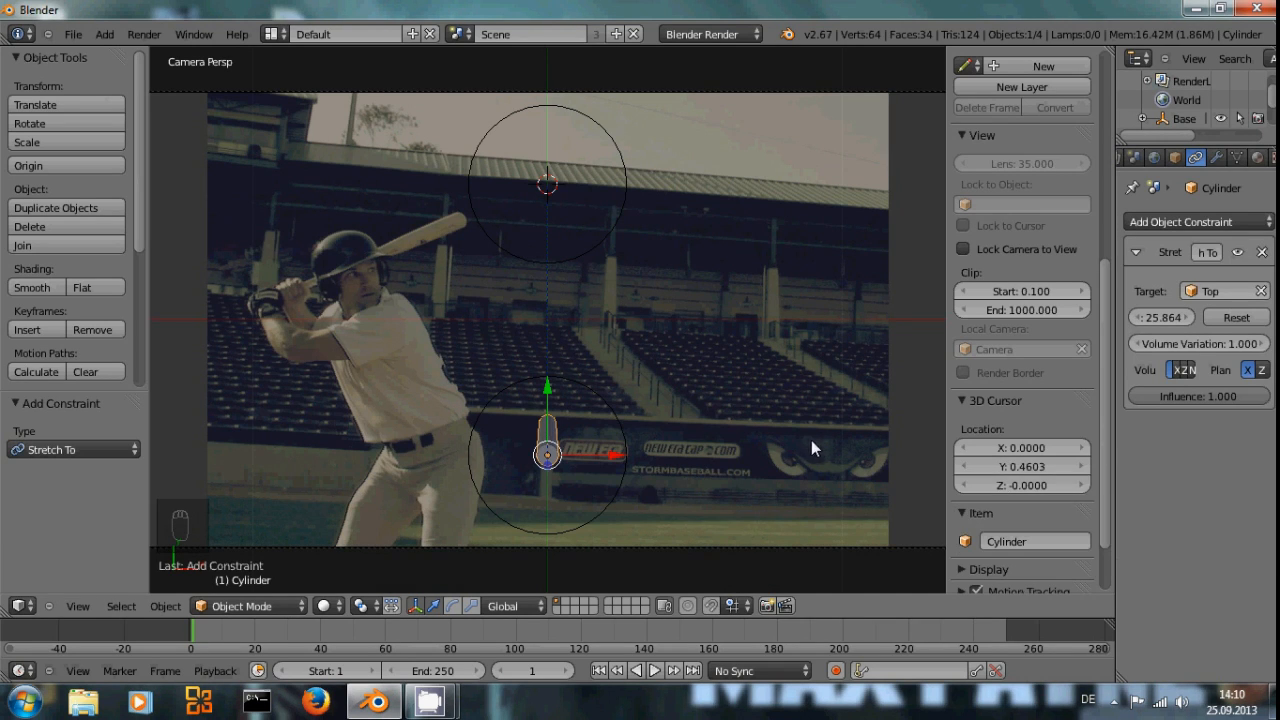
{"action": "middle_click_drag", "start_coordinate": [812, 445], "coordinate": [637, 271]}
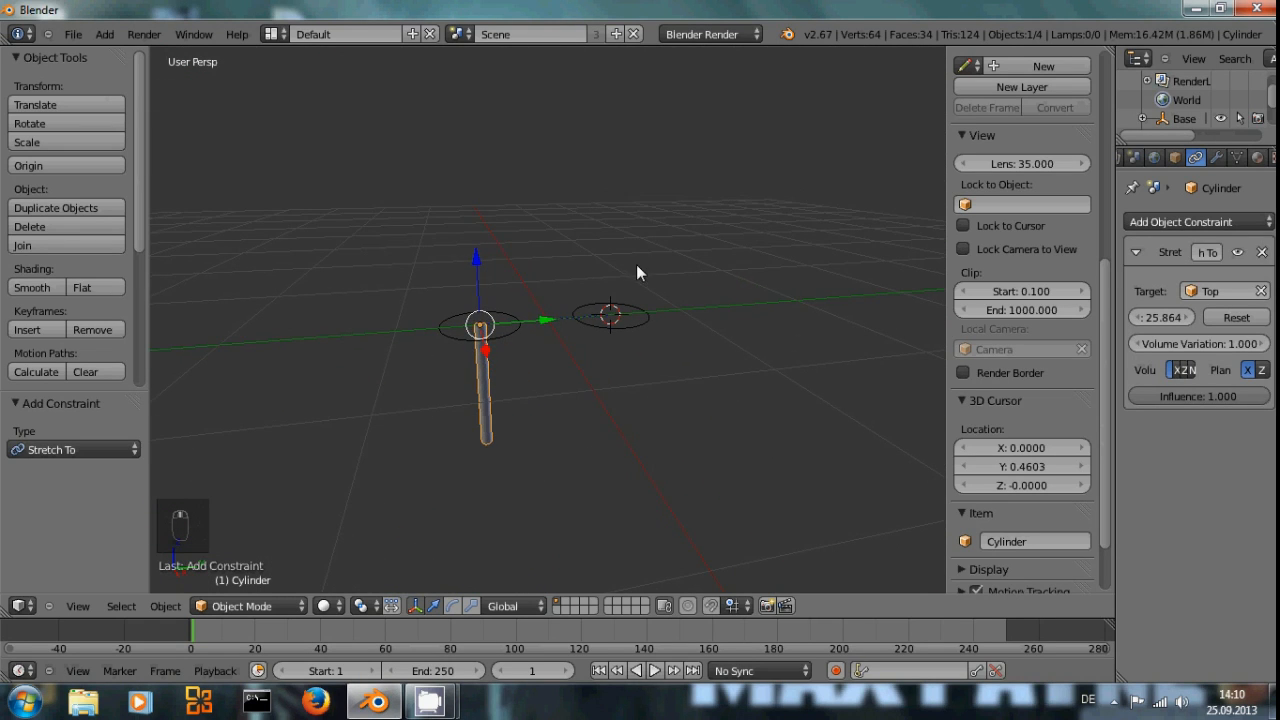
{"action": "left_click", "coordinate": [1262, 252]}
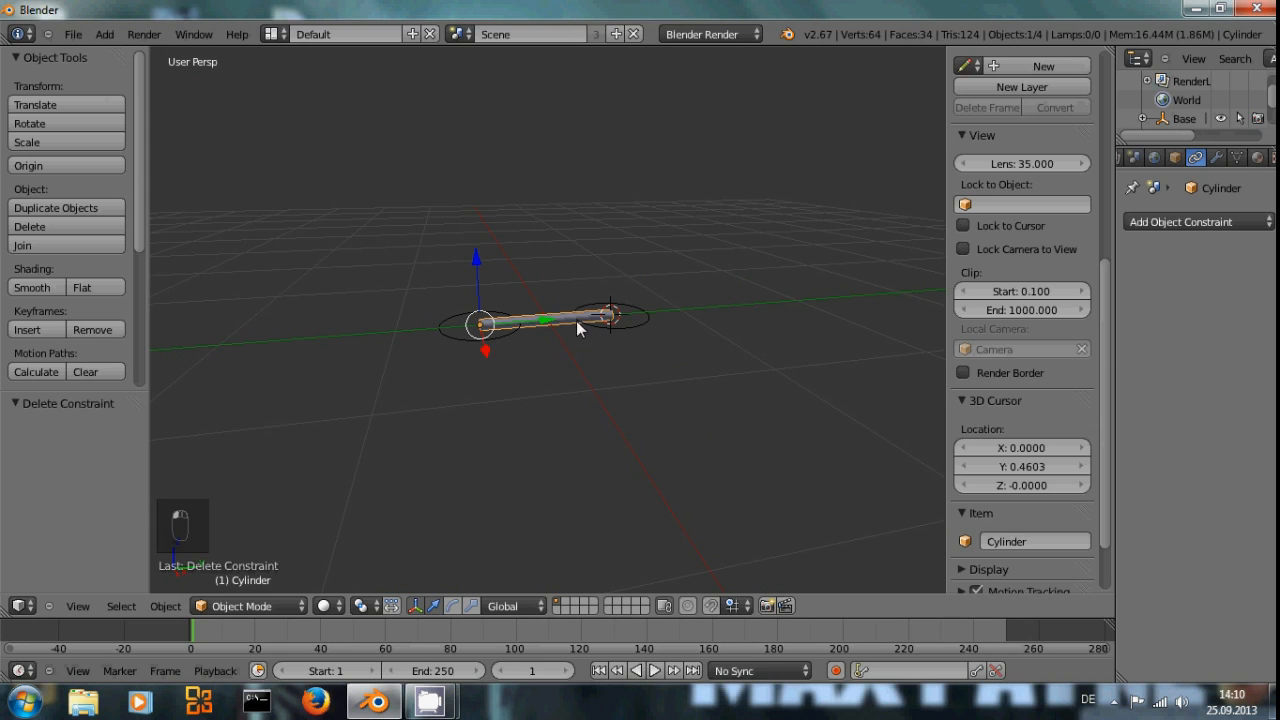
Select the cylinder and apply its rotation
{"action": "middle_click_drag", "start_coordinate": [565, 323], "coordinate": [662, 396]}
{"action": "middle_click_drag", "start_coordinate": [565, 325], "coordinate": [668, 374]}
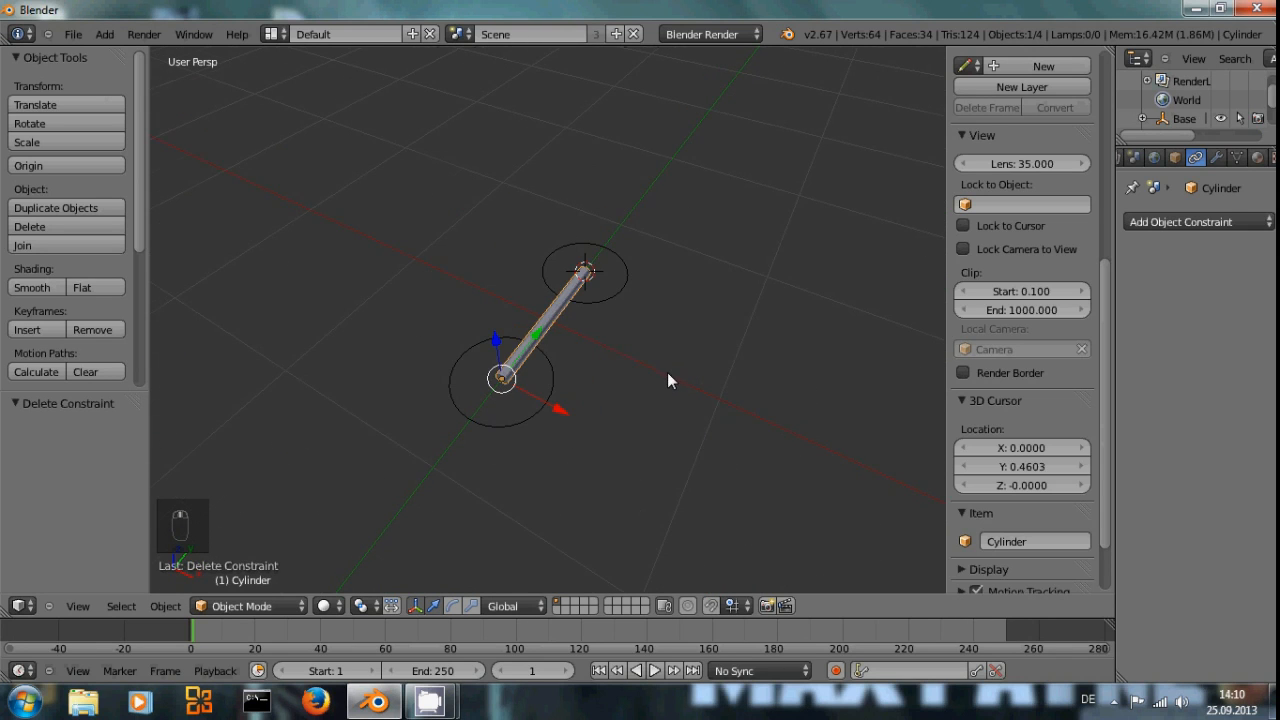
{"action": "right_click", "coordinate": [561, 302]}
{"action": "right_click", "coordinate": [551, 312]}
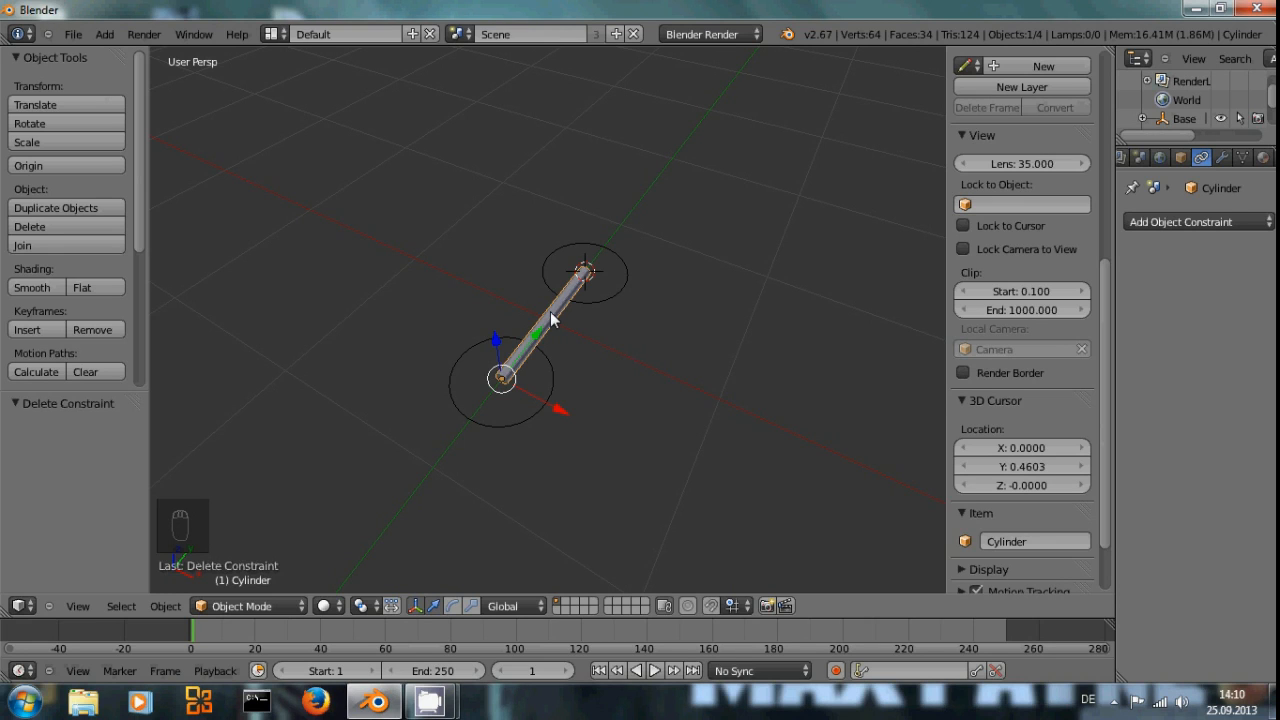
{"action": "key", "text": "ctrl+a"}
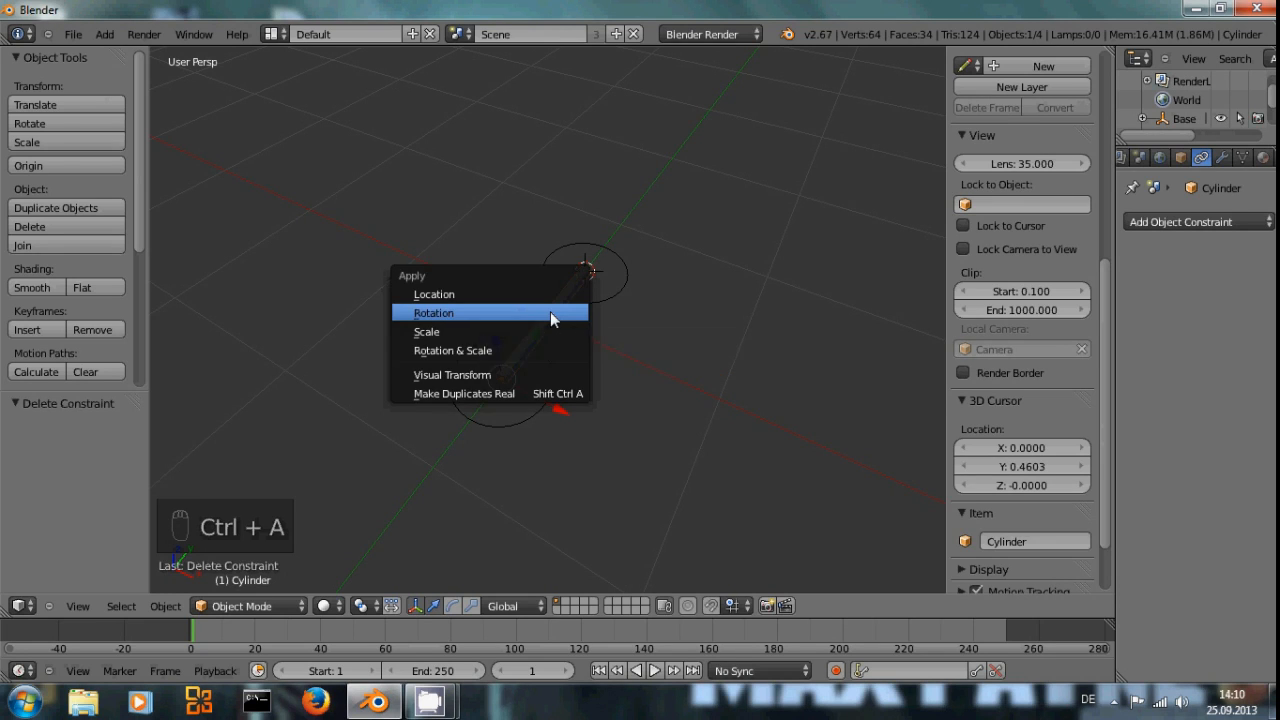
{"action": "left_click", "coordinate": [550, 312]}
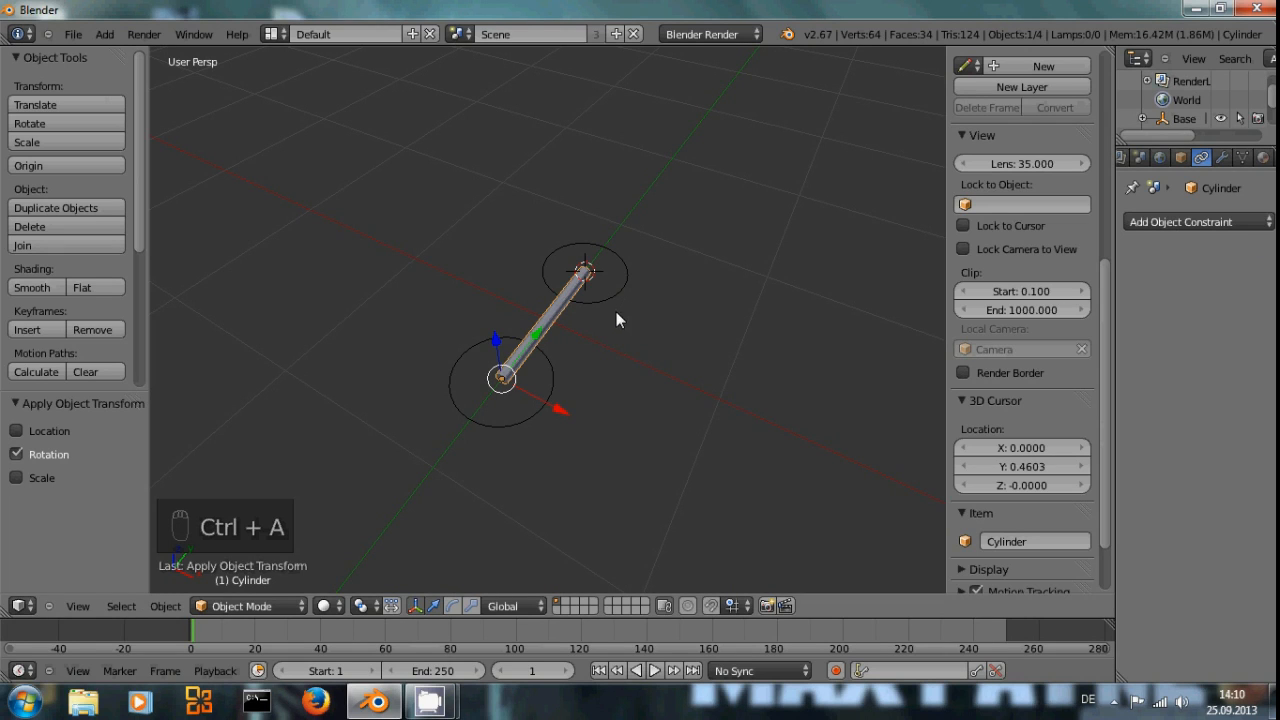
Add a Stretch To constraint to the cylinder with the Top empty as its target
{"action": "left_click", "coordinate": [1175, 223]}
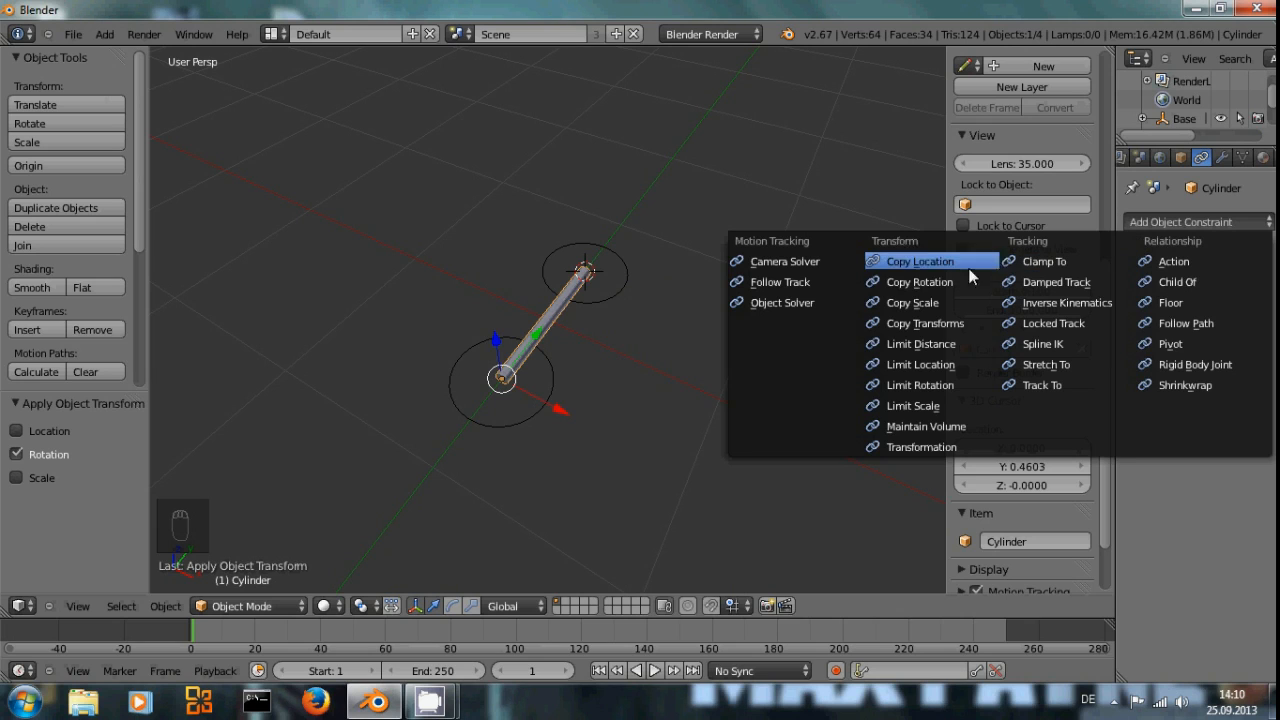
{"action": "left_click", "coordinate": [1050, 365]}
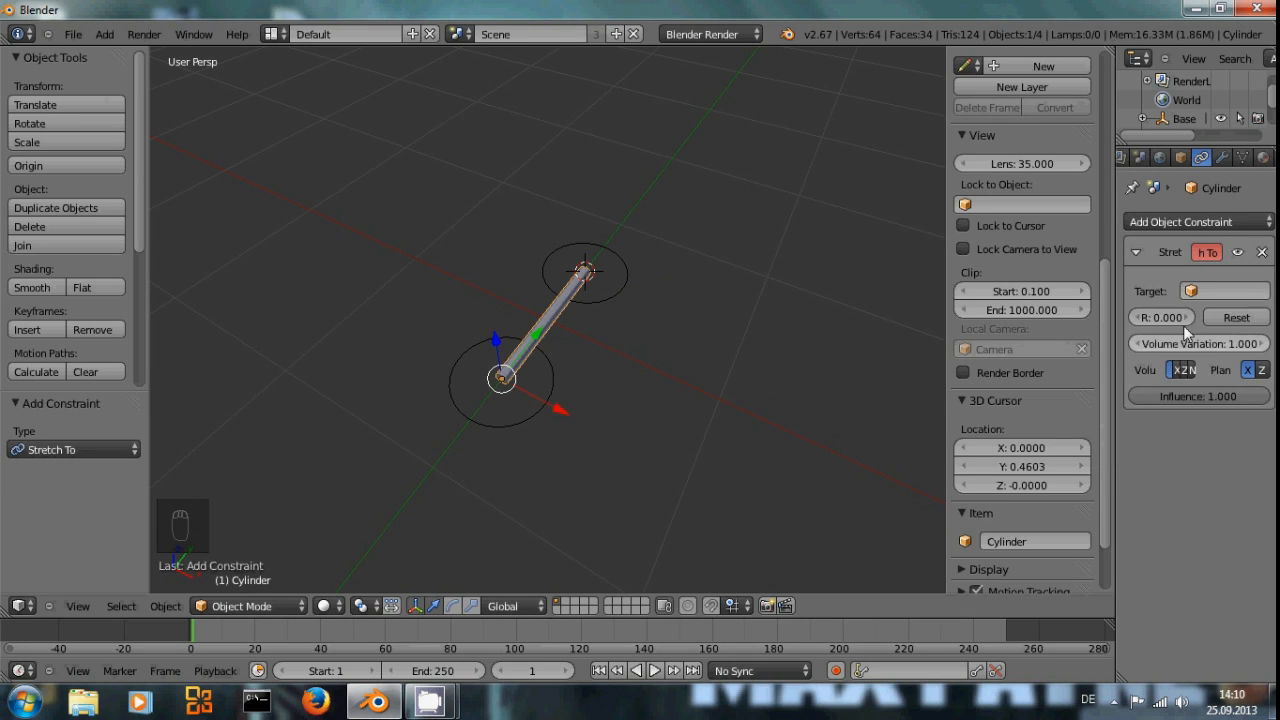
{"action": "left_click", "coordinate": [1205, 291]}
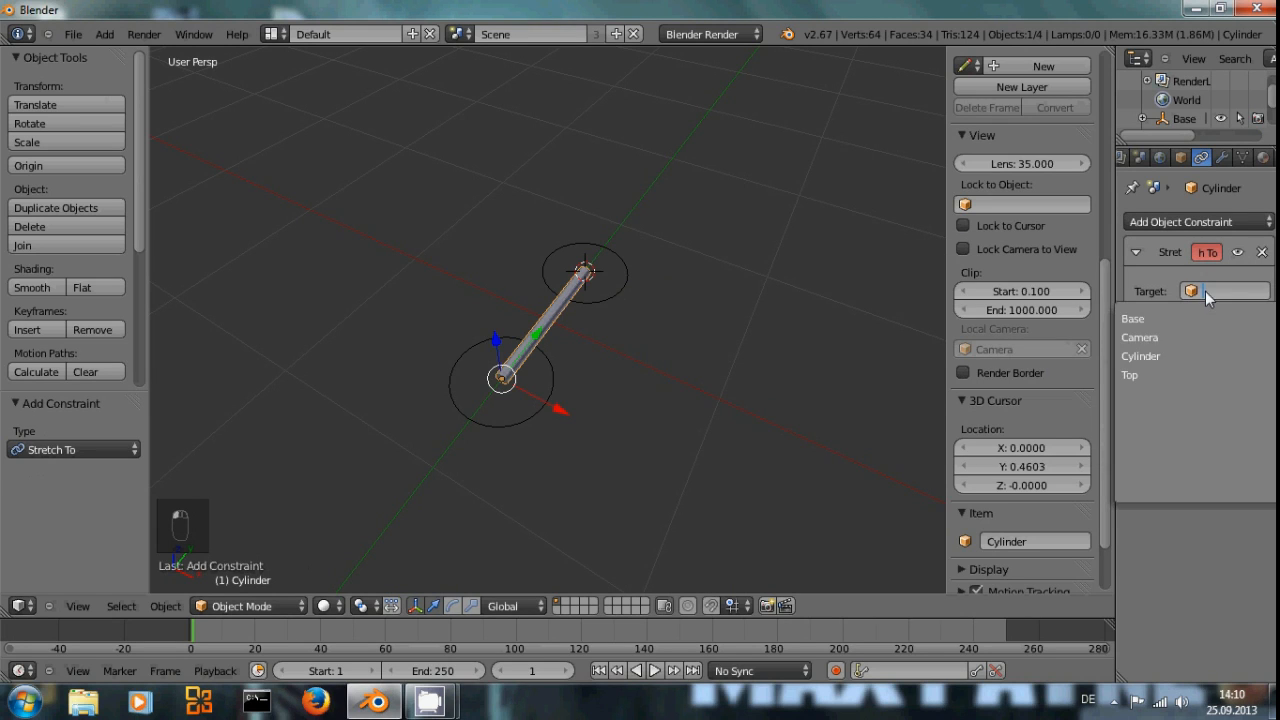
{"action": "left_click", "coordinate": [1153, 375]}
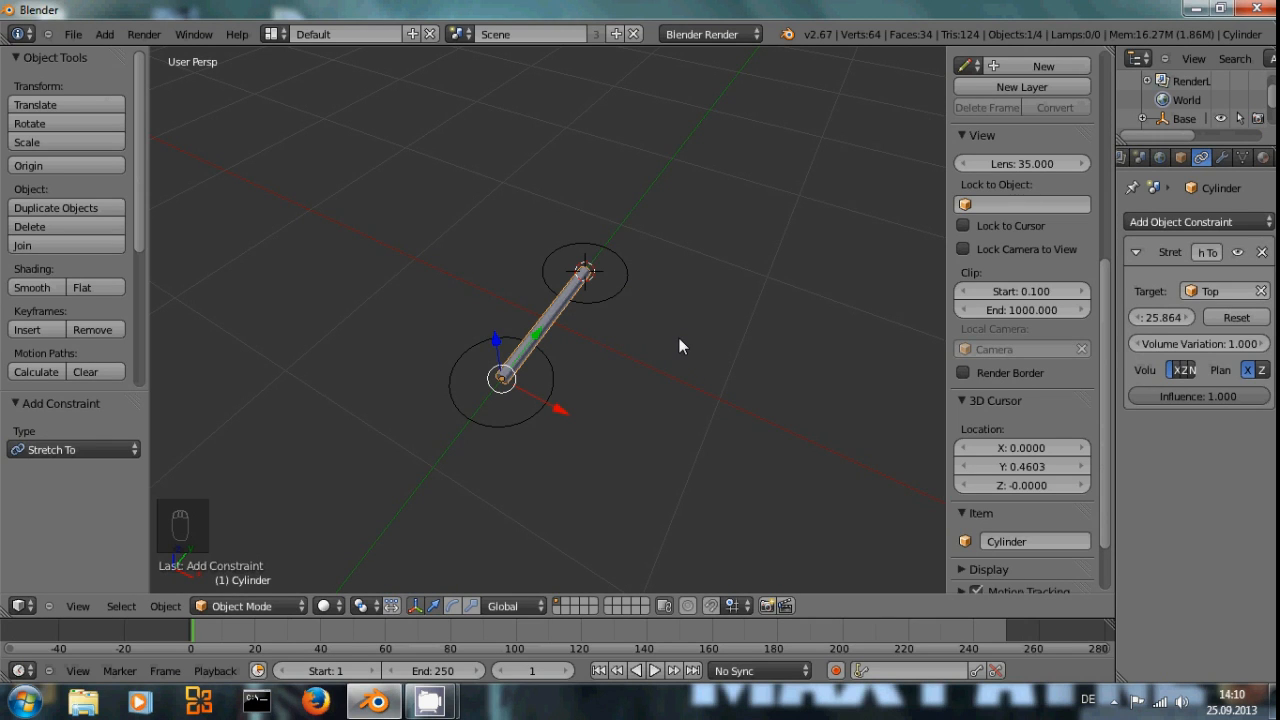
Try moving the Top and Base empties in the camera view to test how the blade follows and stretches
{"action": "key", "text": "KP_0"}
{"action": "right_click", "coordinate": [609, 246]}
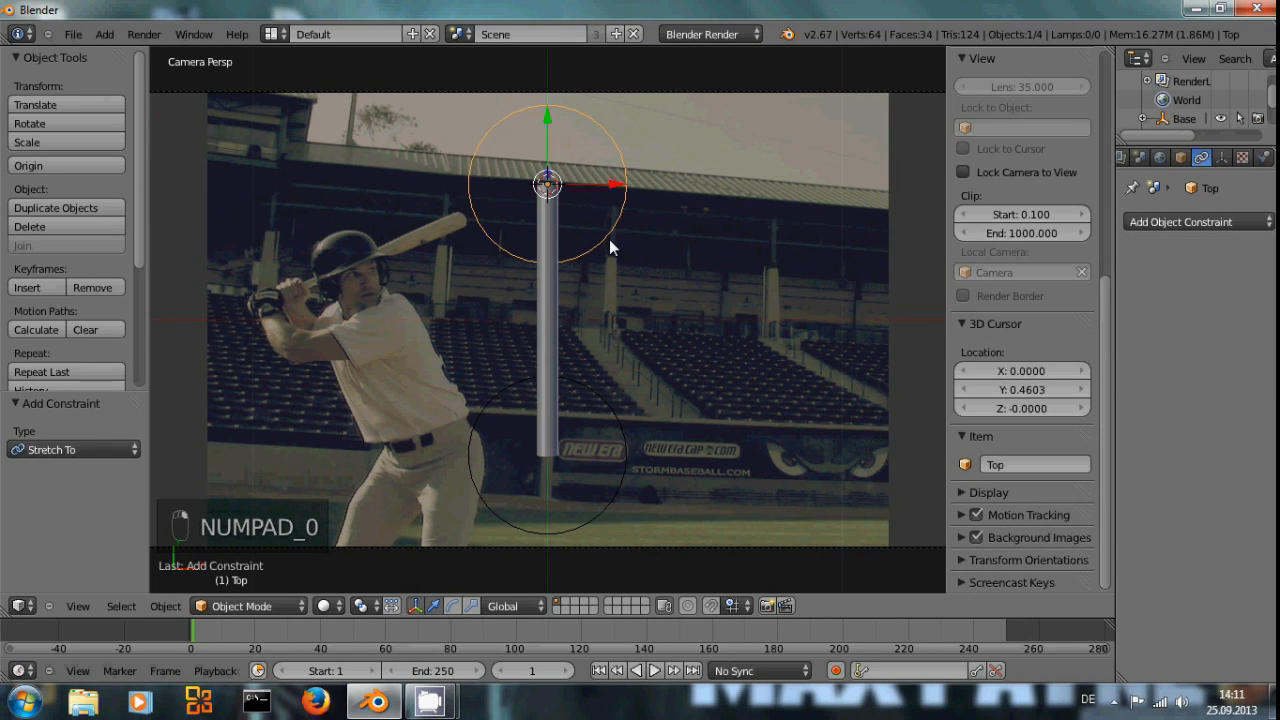
{"action": "key", "text": "g"}
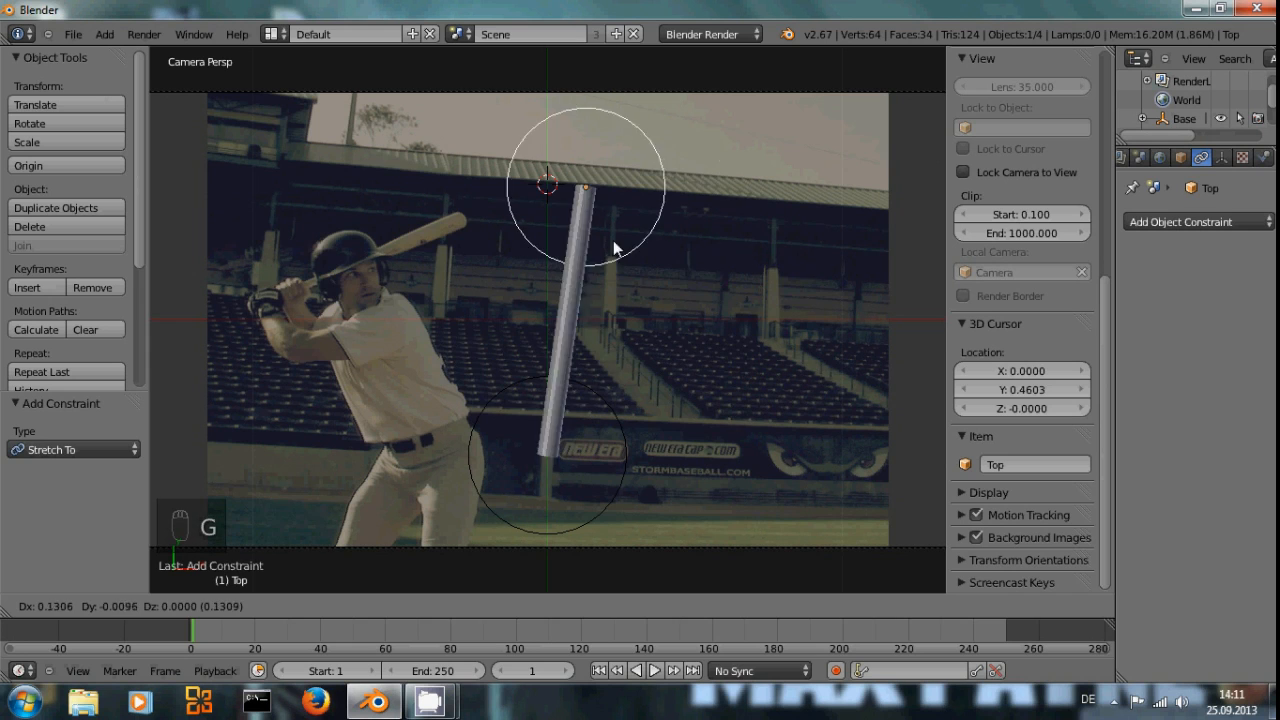
{"action": "right_click", "coordinate": [752, 244]}
{"action": "right_click", "coordinate": [625, 460]}
{"action": "key", "text": "g"}
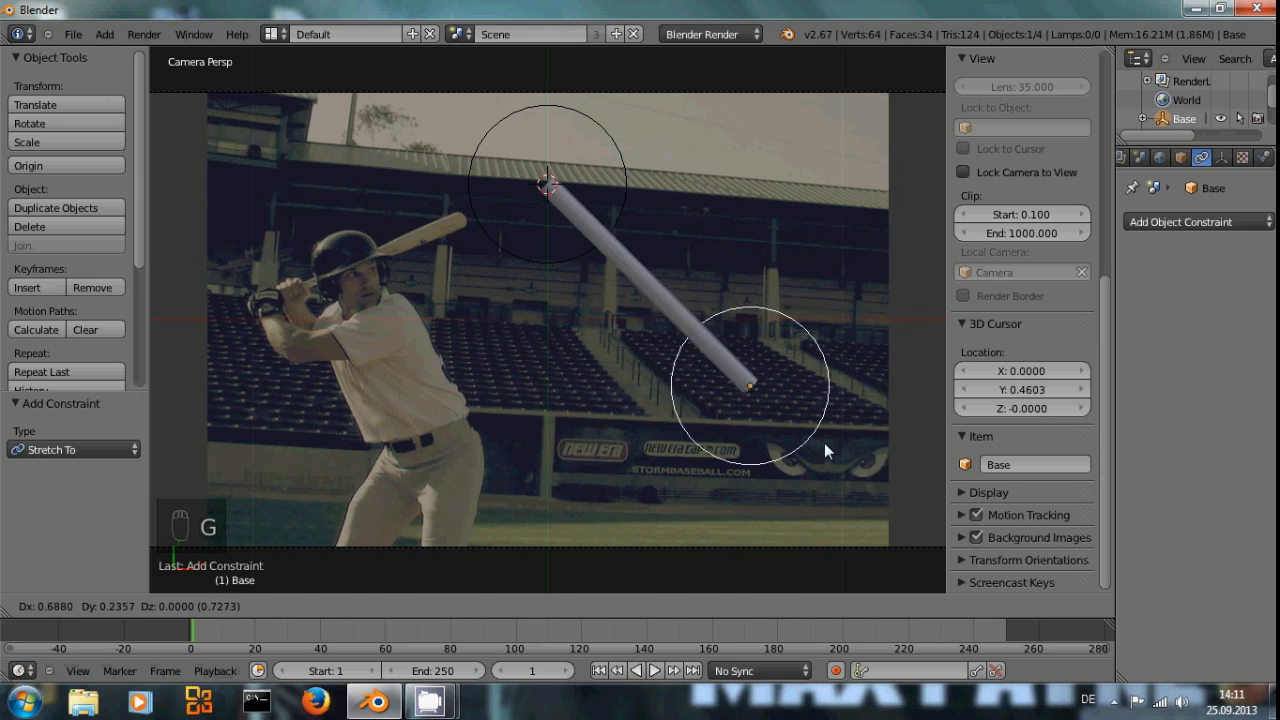
{"action": "right_click", "coordinate": [662, 440]}
{"action": "right_click", "coordinate": [632, 187]}
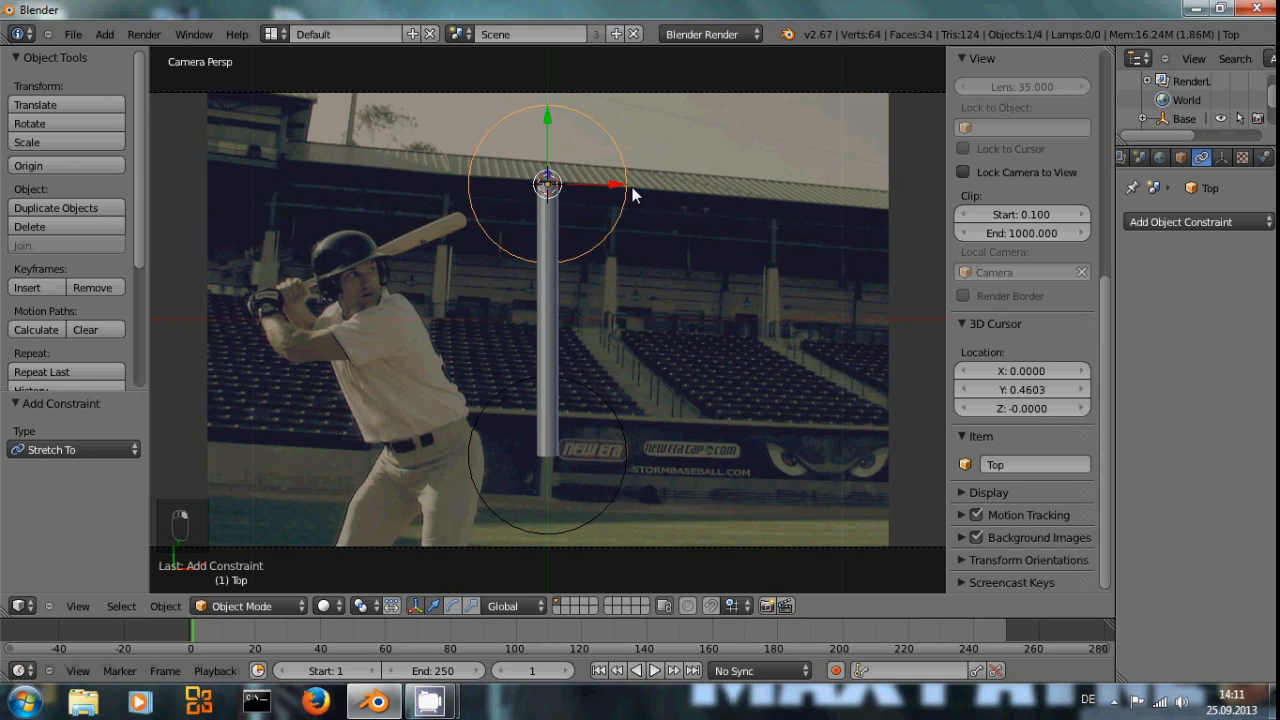
{"action": "key", "text": "g"}
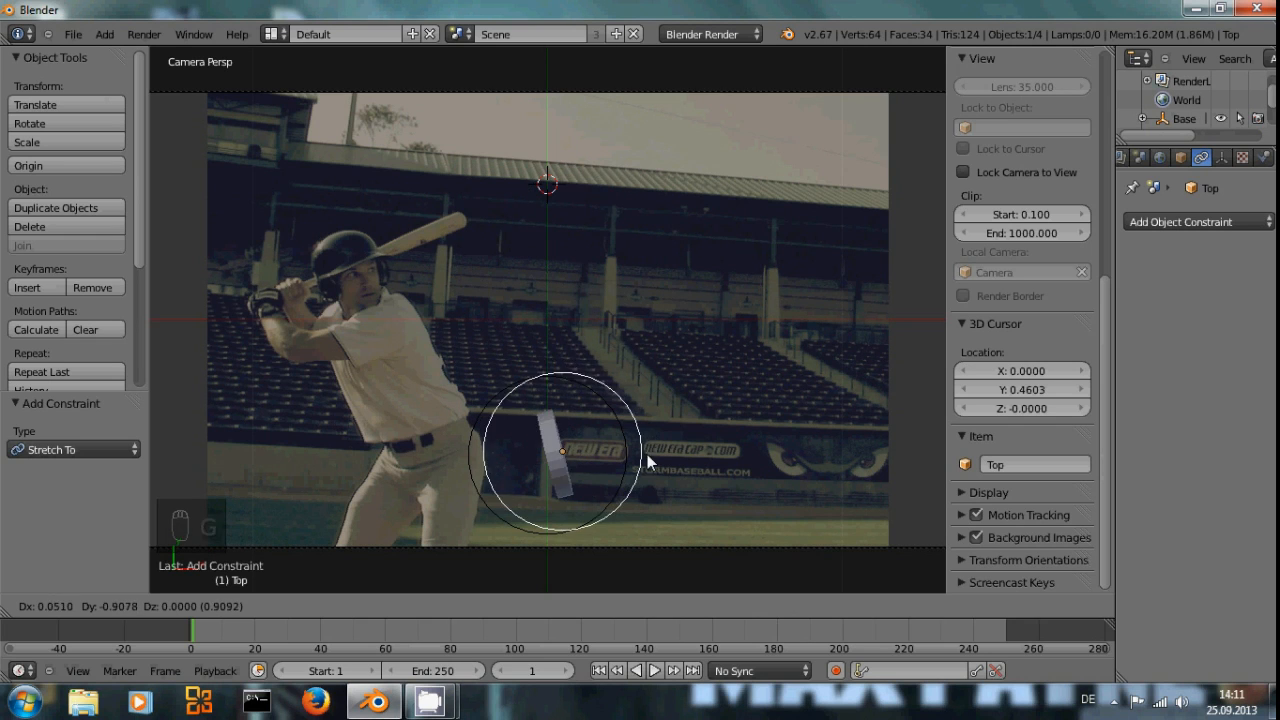
{"action": "right_click", "coordinate": [894, 114]}
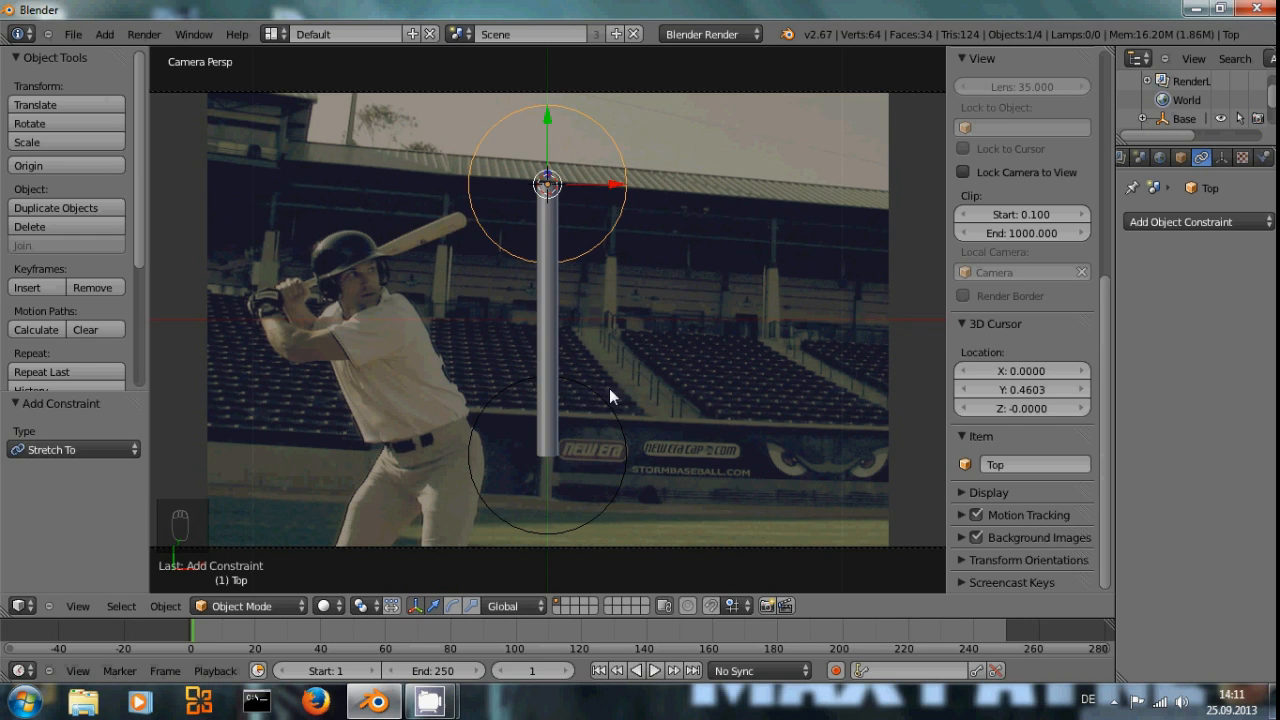
Set the Volume option of the cylinder's Stretch To constraint to None
{"action": "right_click", "coordinate": [567, 325]}
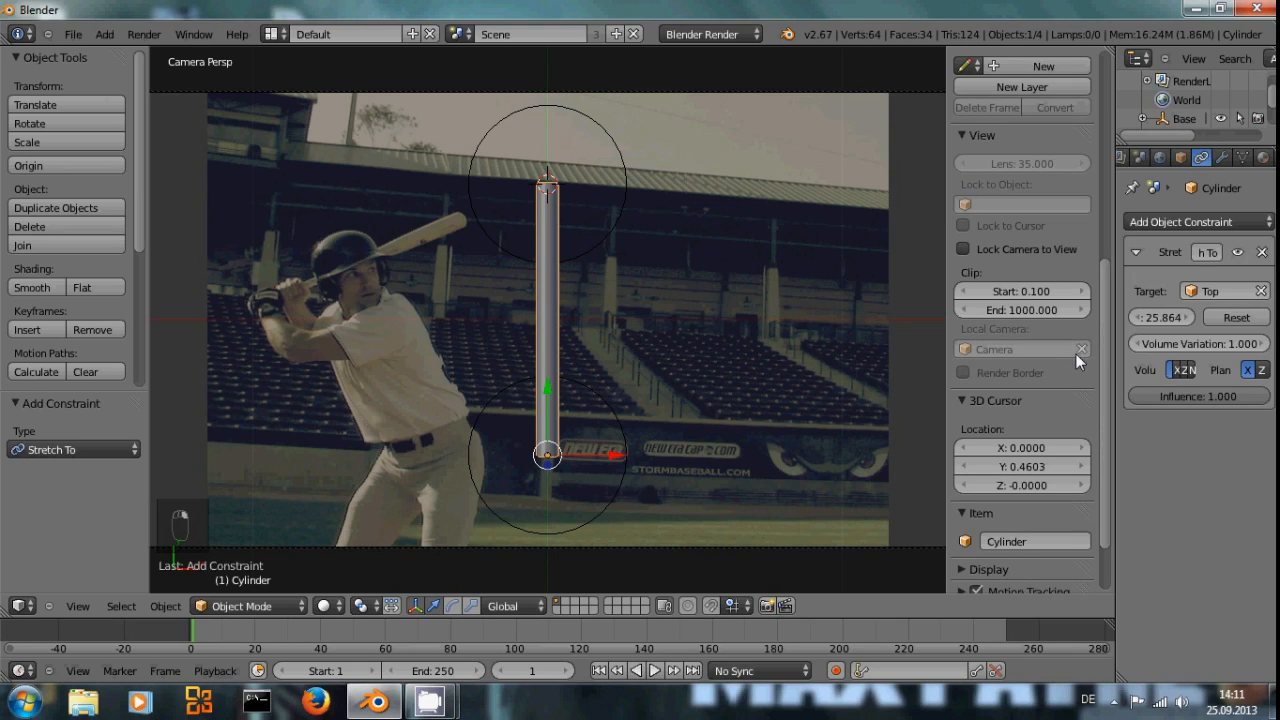
{"action": "left_click", "coordinate": [1196, 342]}
{"action": "left_click", "coordinate": [1233, 451]}
{"action": "left_click_drag", "start_coordinate": [1116, 367], "coordinate": [926, 367]}
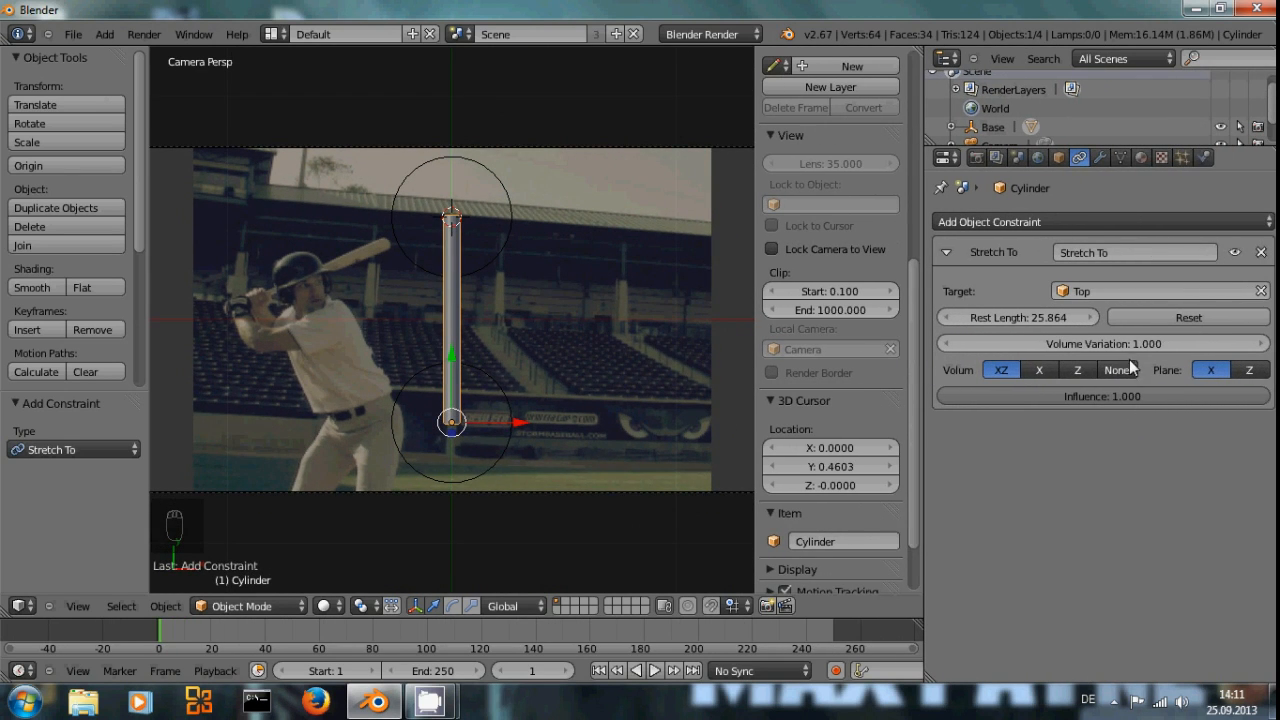
{"action": "left_click", "coordinate": [1130, 370]}
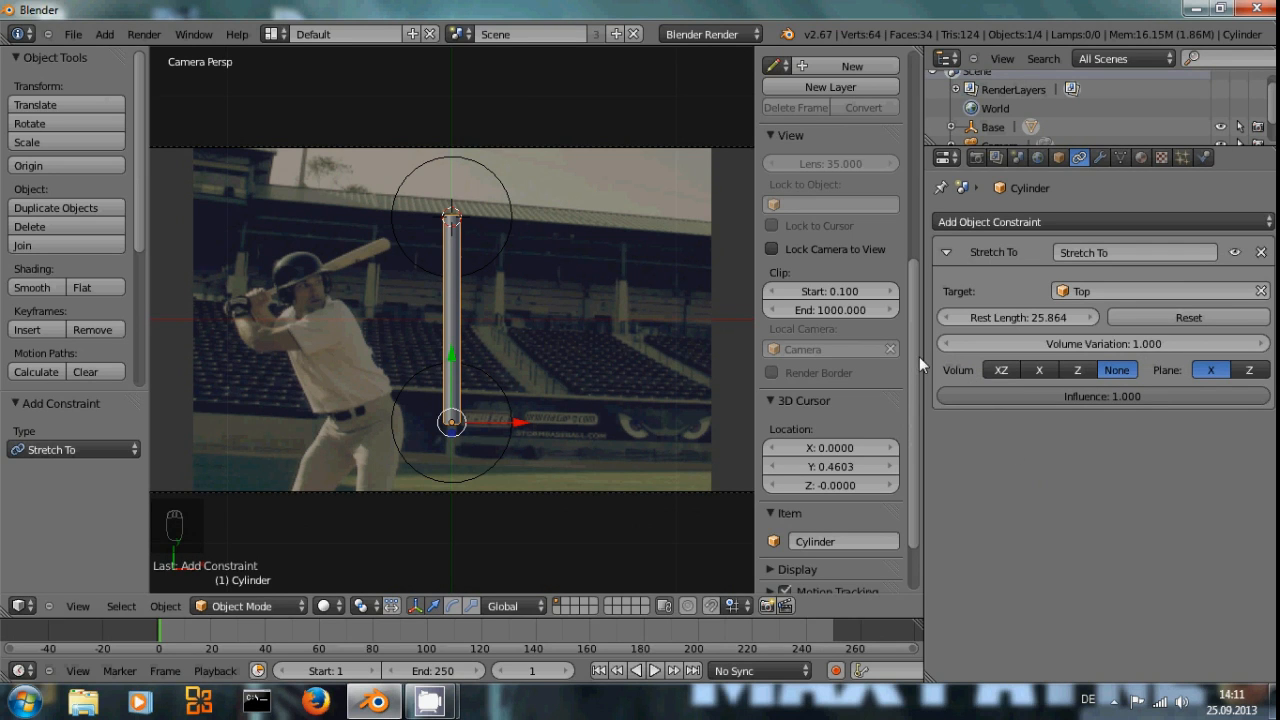
{"action": "left_click_drag", "start_coordinate": [928, 356], "coordinate": [1090, 356]}
Try moving the Top empty to check the blade's thickness without volume preservation
{"action": "right_click", "coordinate": [617, 196]}
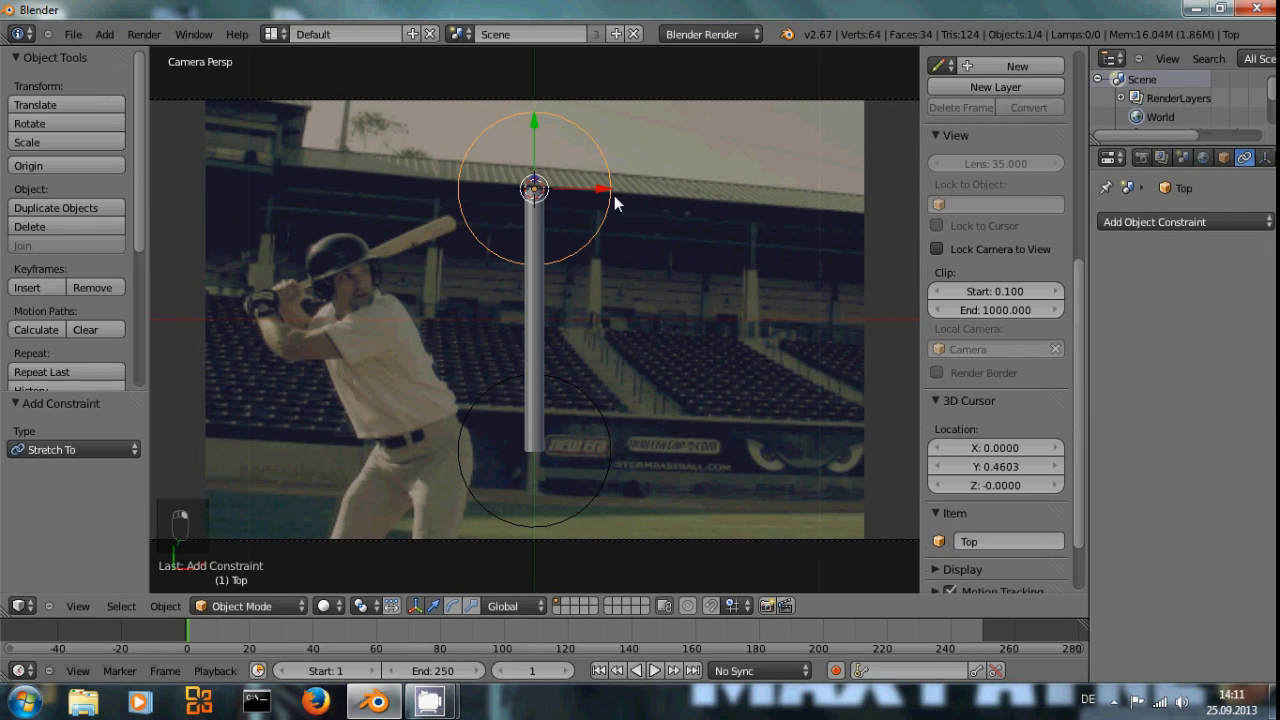
{"action": "key", "text": "g"}
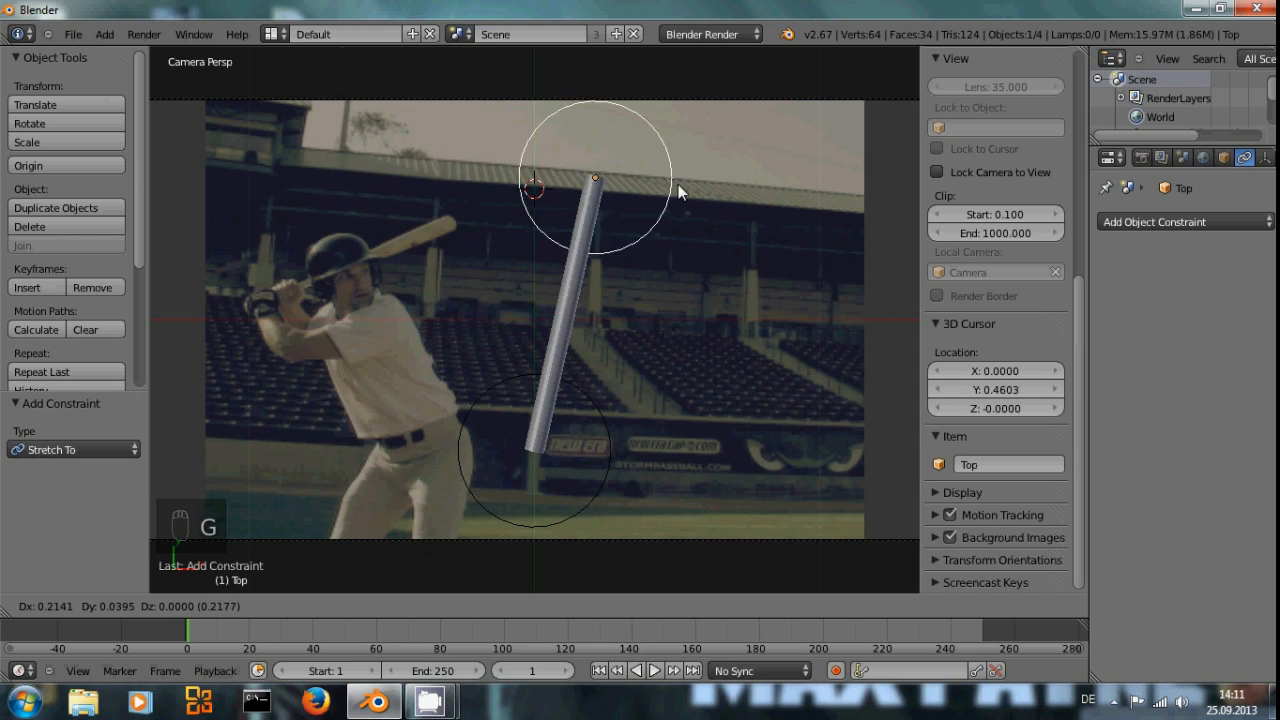
{"action": "right_click", "coordinate": [546, 143]}
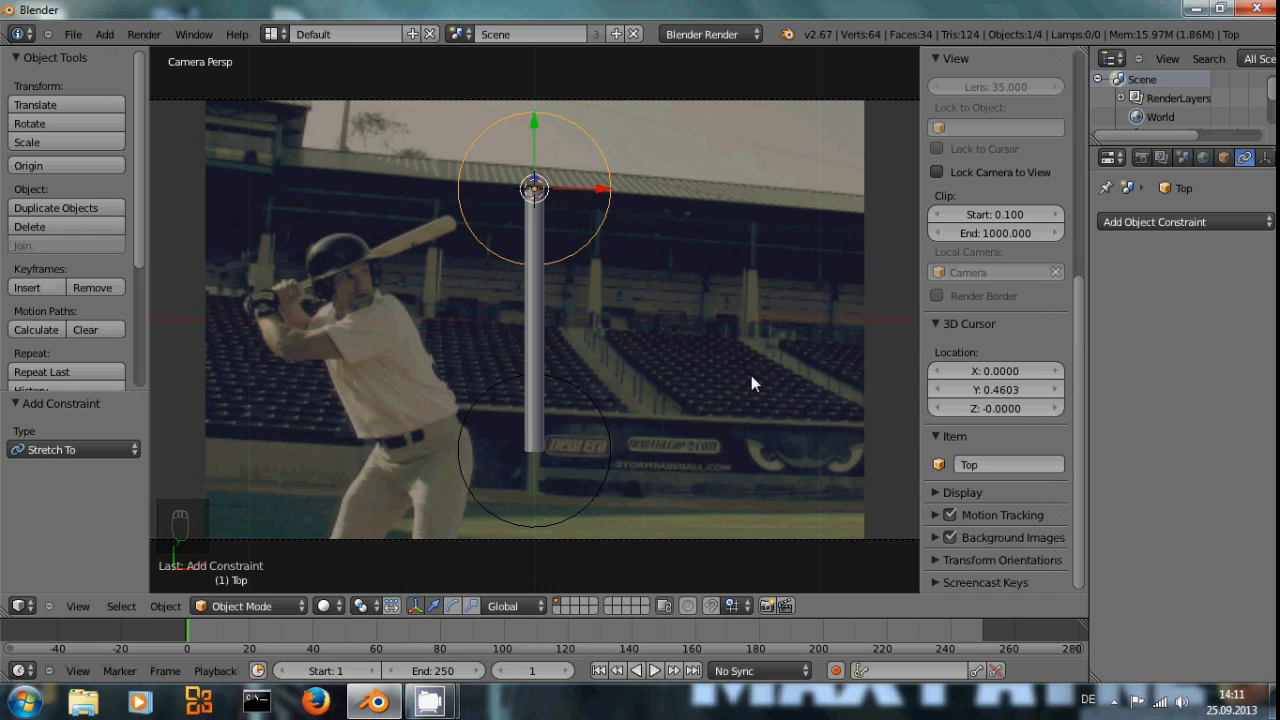
Hide the 3D view's properties sidebar and enable automatic keyframe insertion
{"action": "key", "text": "n"}
{"action": "scroll", "coordinate": [757, 385], "scroll_direction": "down", "scroll_amount": 2}
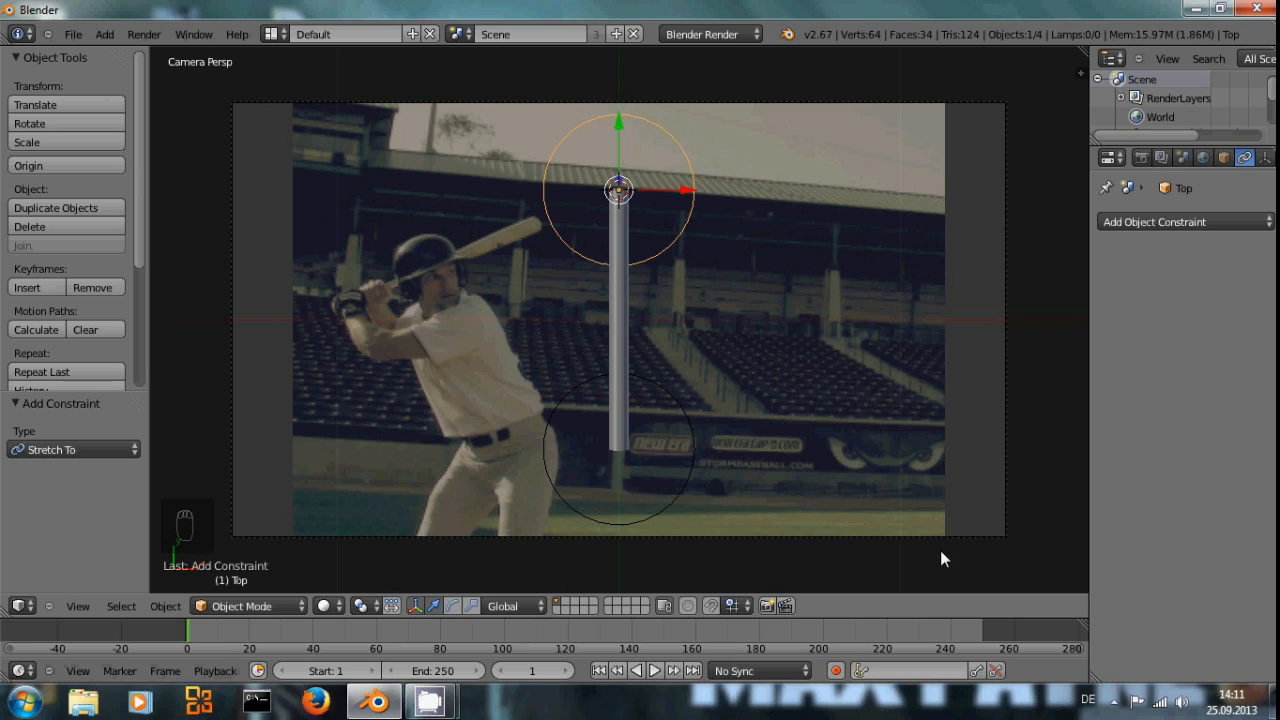
{"action": "left_click", "coordinate": [836, 673]}
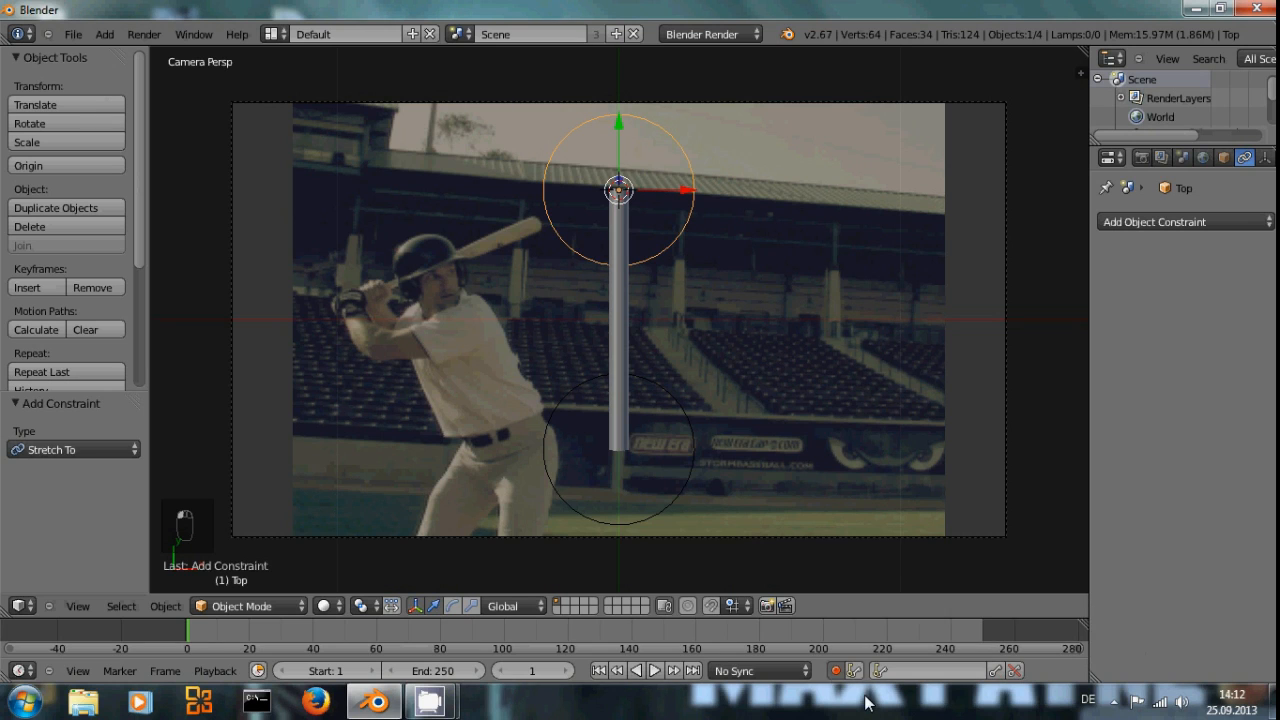
At frame 1, move the Base empty to the bat's handle just above the hands and the Top empty to the bat's tip
{"action": "right_click", "coordinate": [558, 497]}
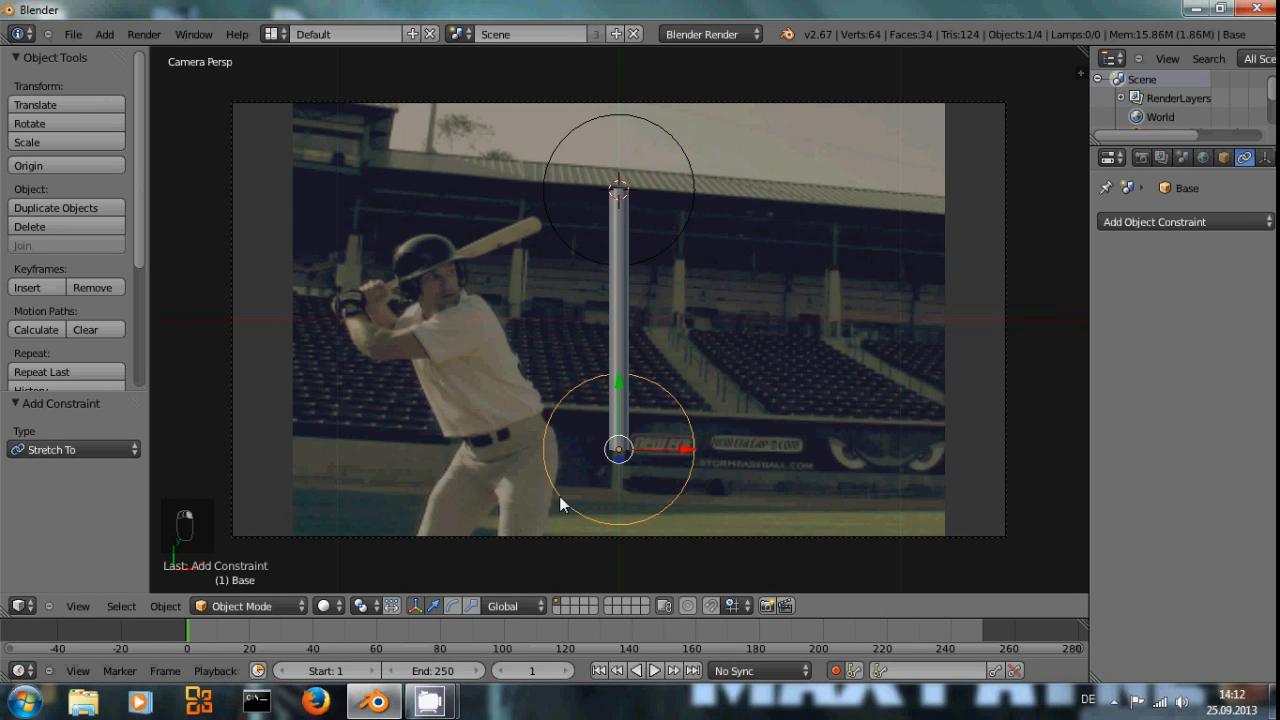
{"action": "key", "text": "g"}
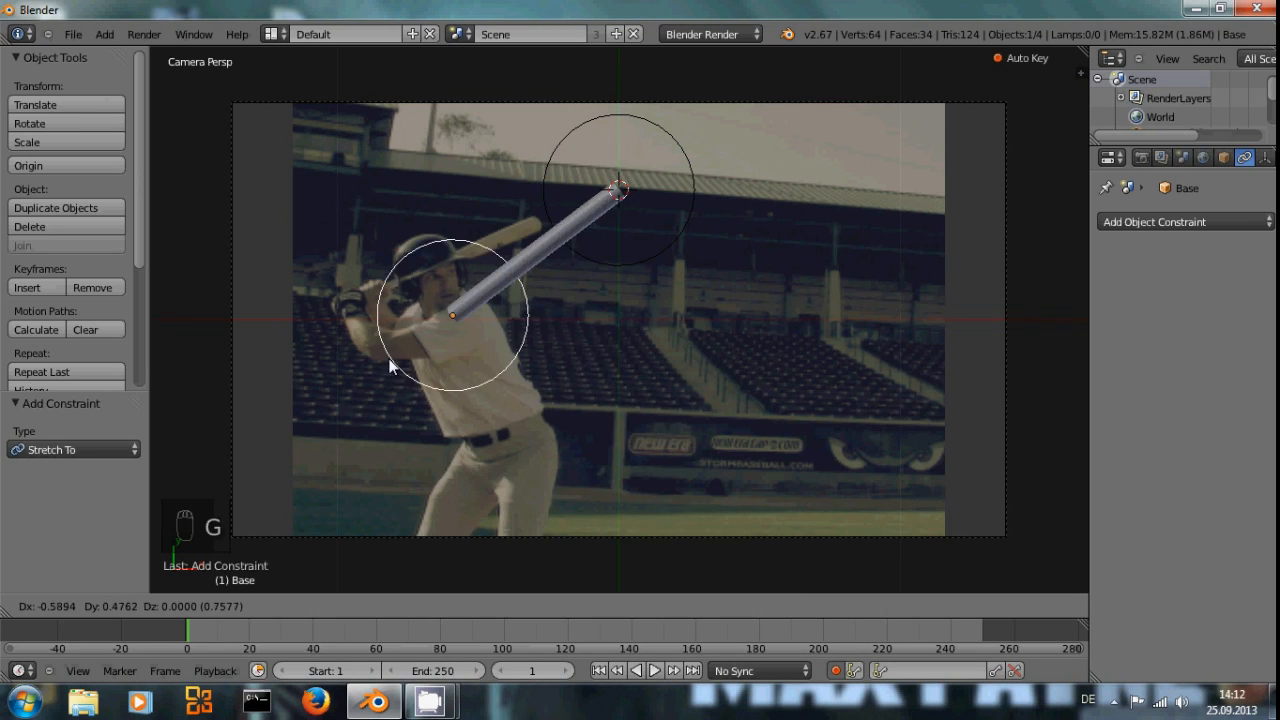
{"action": "left_click", "coordinate": [332, 334]}
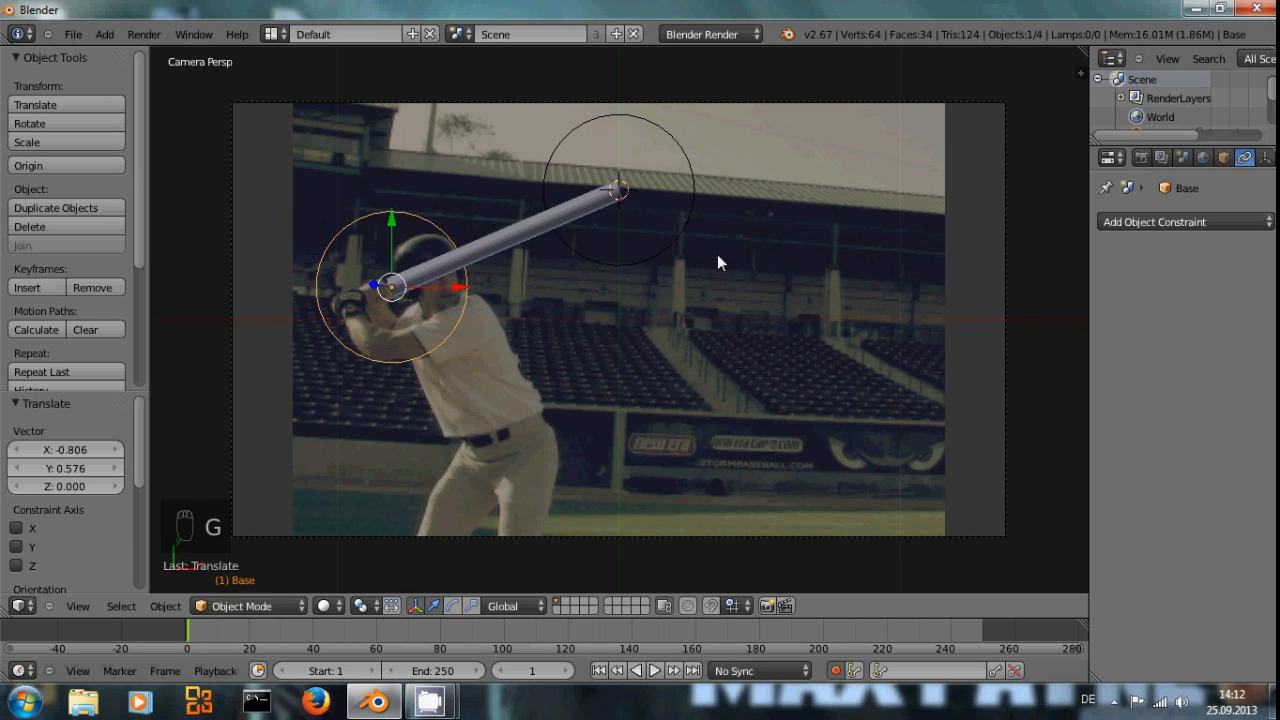
{"action": "right_click", "coordinate": [664, 229]}
{"action": "key", "text": "g"}
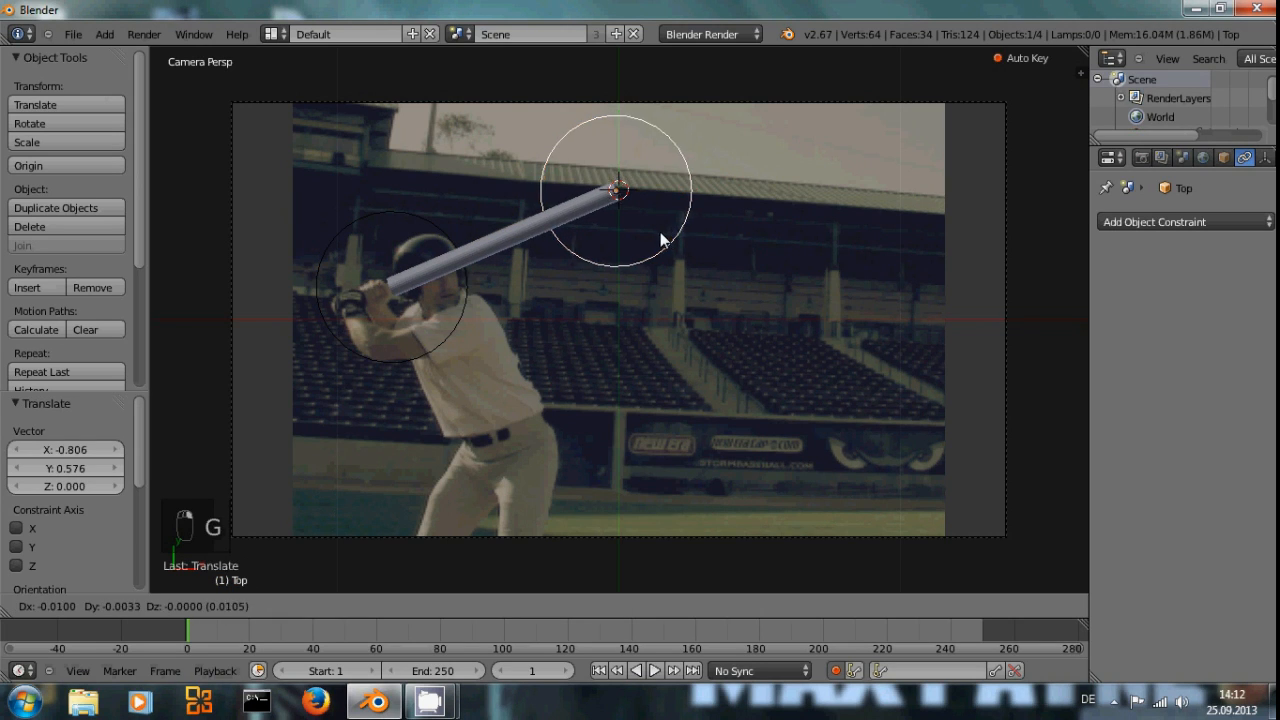
{"action": "left_click", "coordinate": [591, 271]}
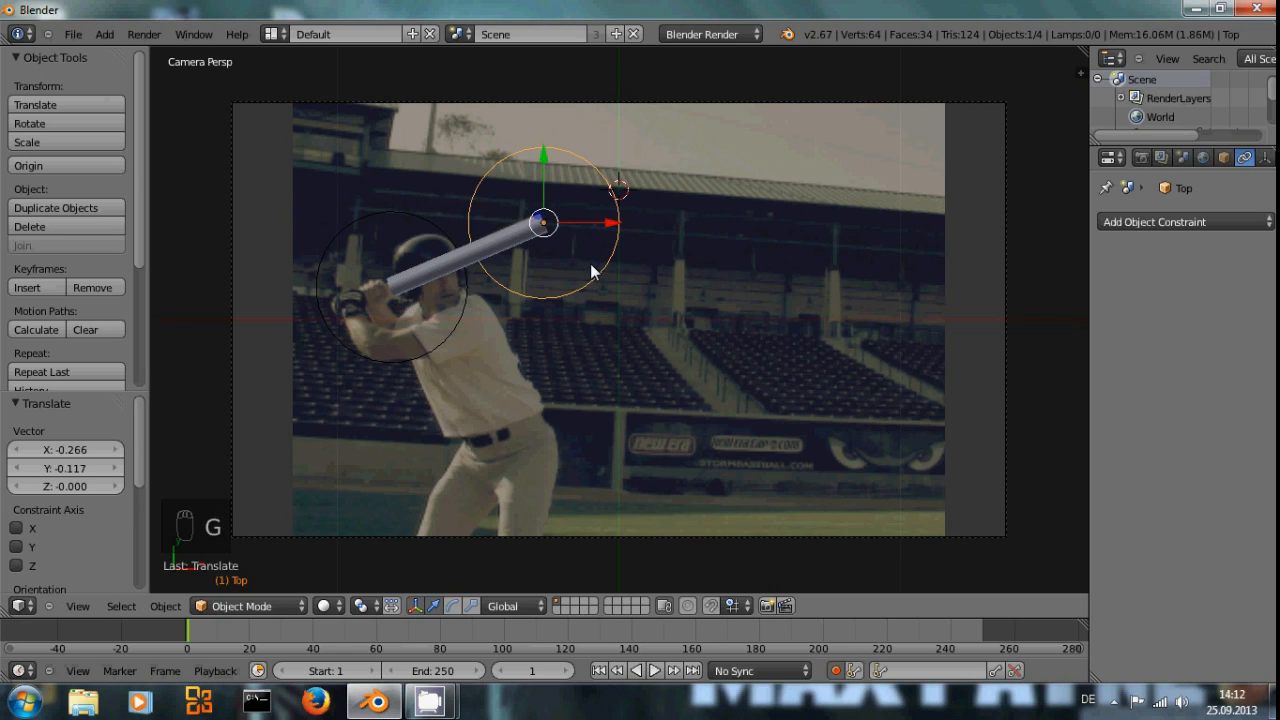
Display the blade in wireframe and fine-tune the Top and Base empties against the bat at frame 1
{"action": "key", "text": "z"}
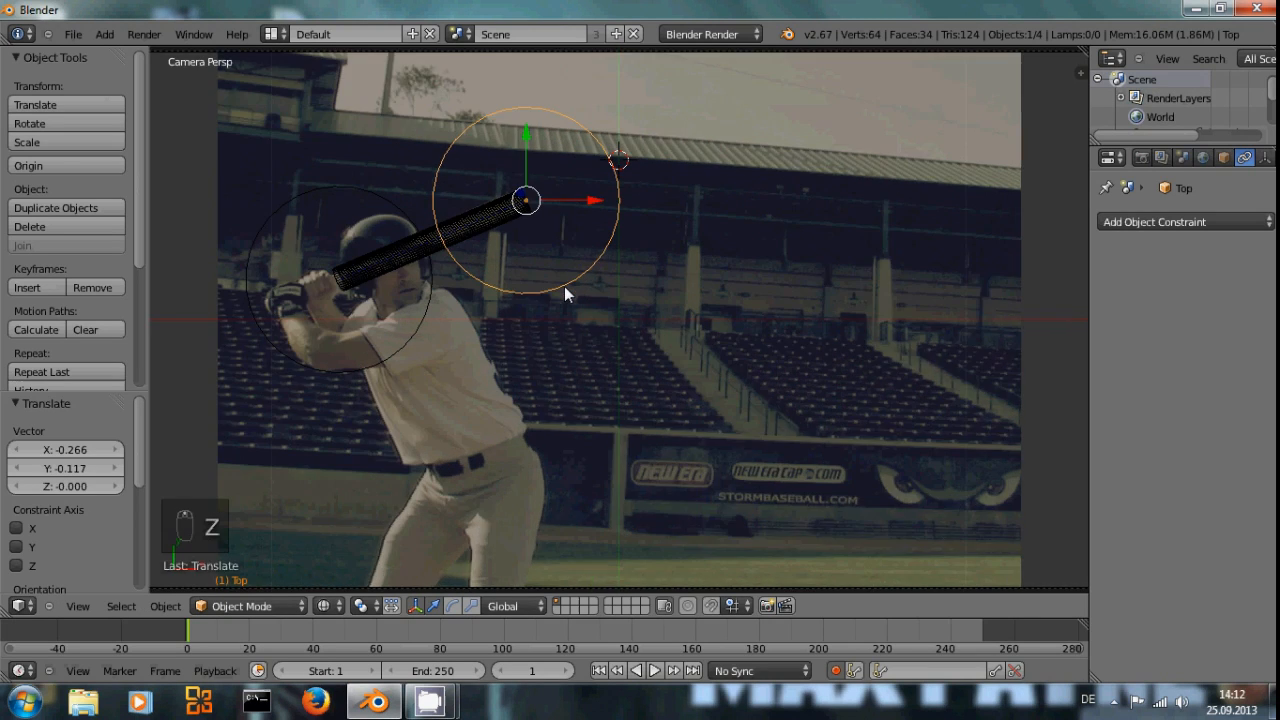
{"action": "key", "text": "g"}
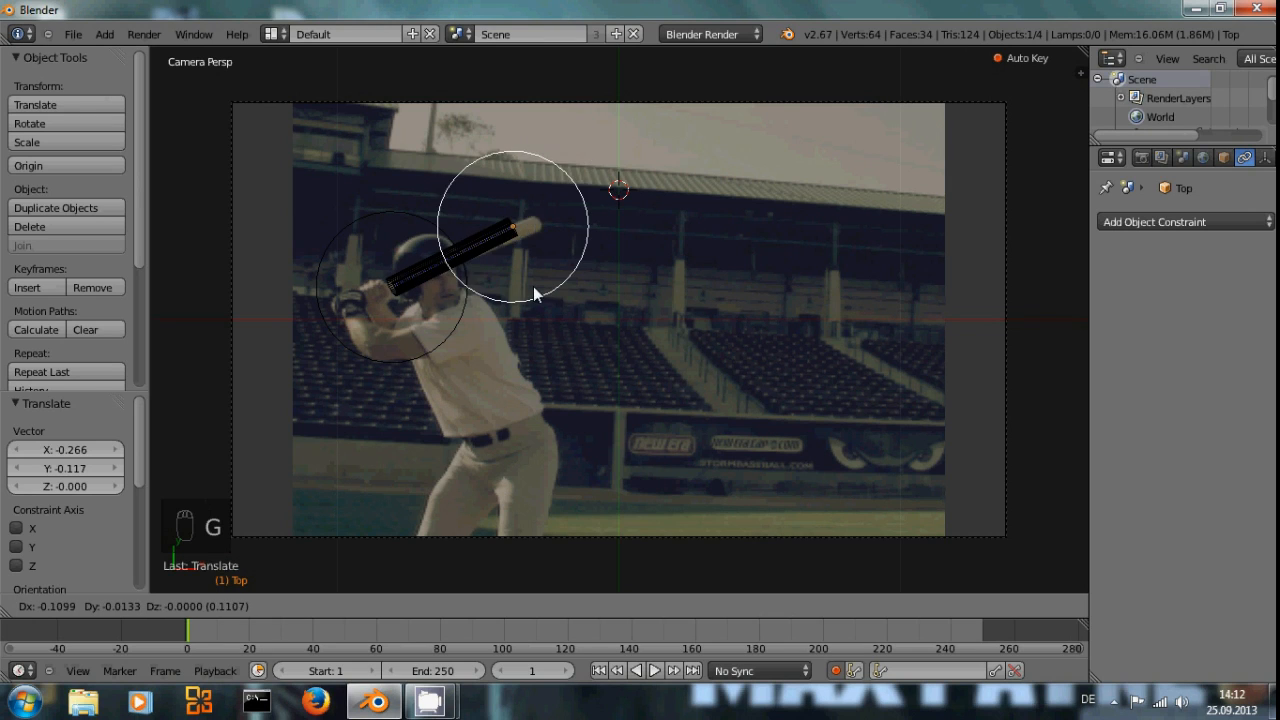
{"action": "left_click", "coordinate": [565, 280]}
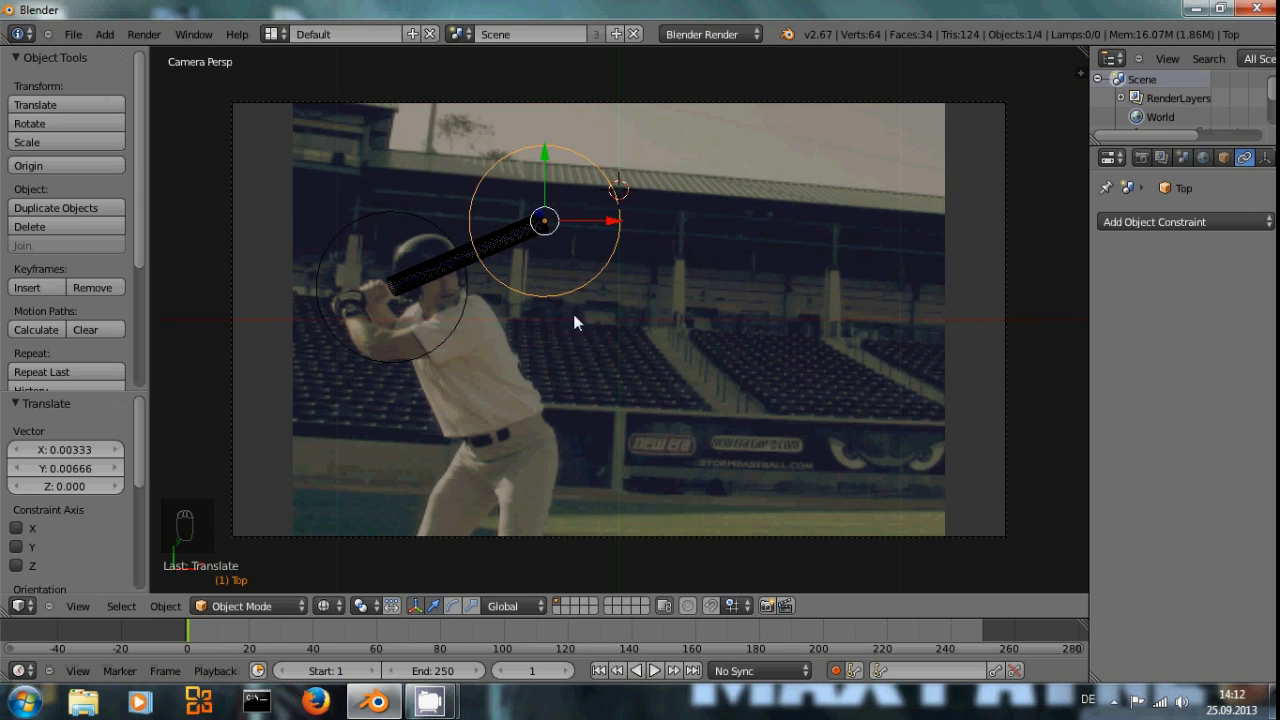
{"action": "right_click", "coordinate": [435, 334]}
{"action": "key", "text": "g"}
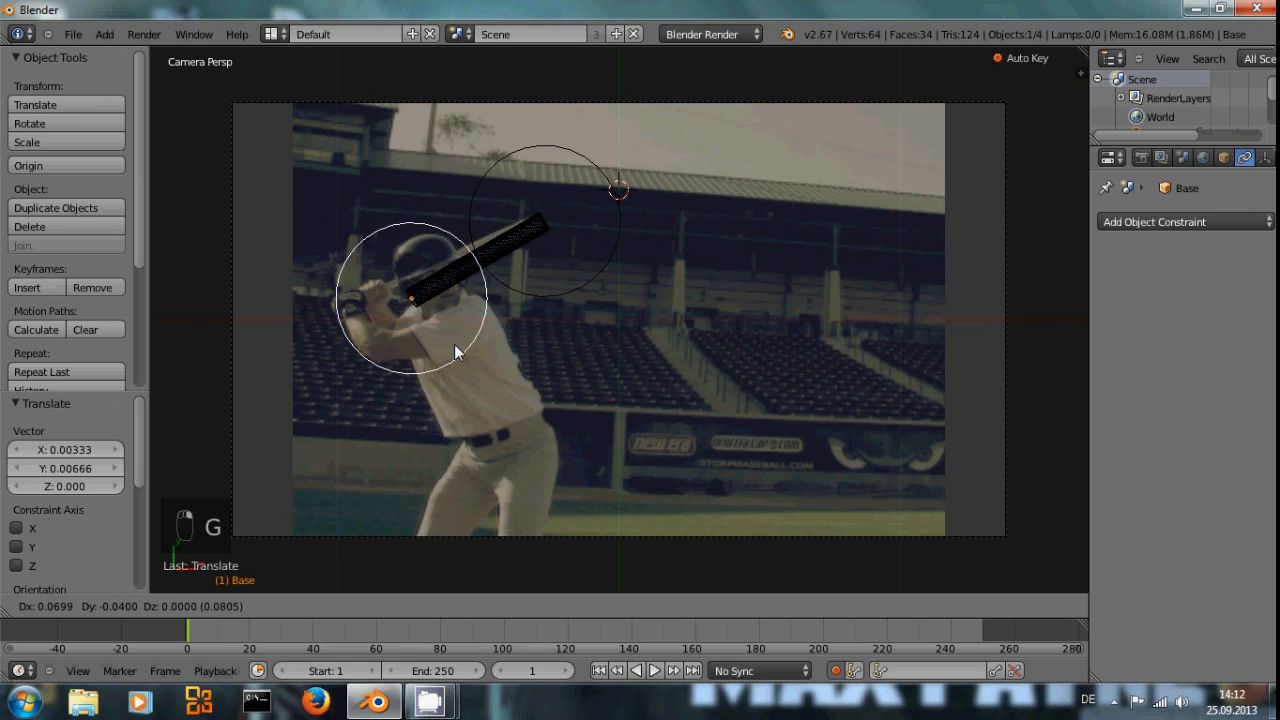
{"action": "left_click", "coordinate": [433, 332]}
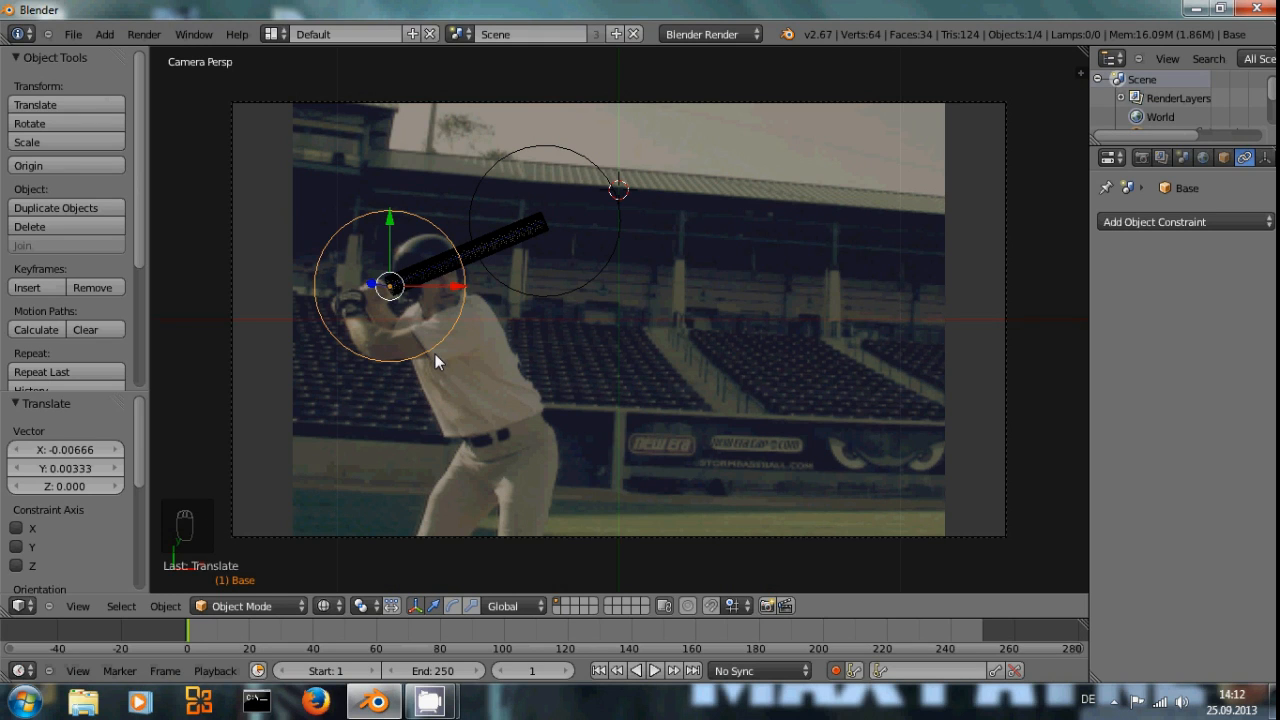
Advance to frame 3 and keyframe the Base and Top empties at the bat's handle and tip
{"action": "key", "text": "Right"}
{"action": "key", "text": "Right"}
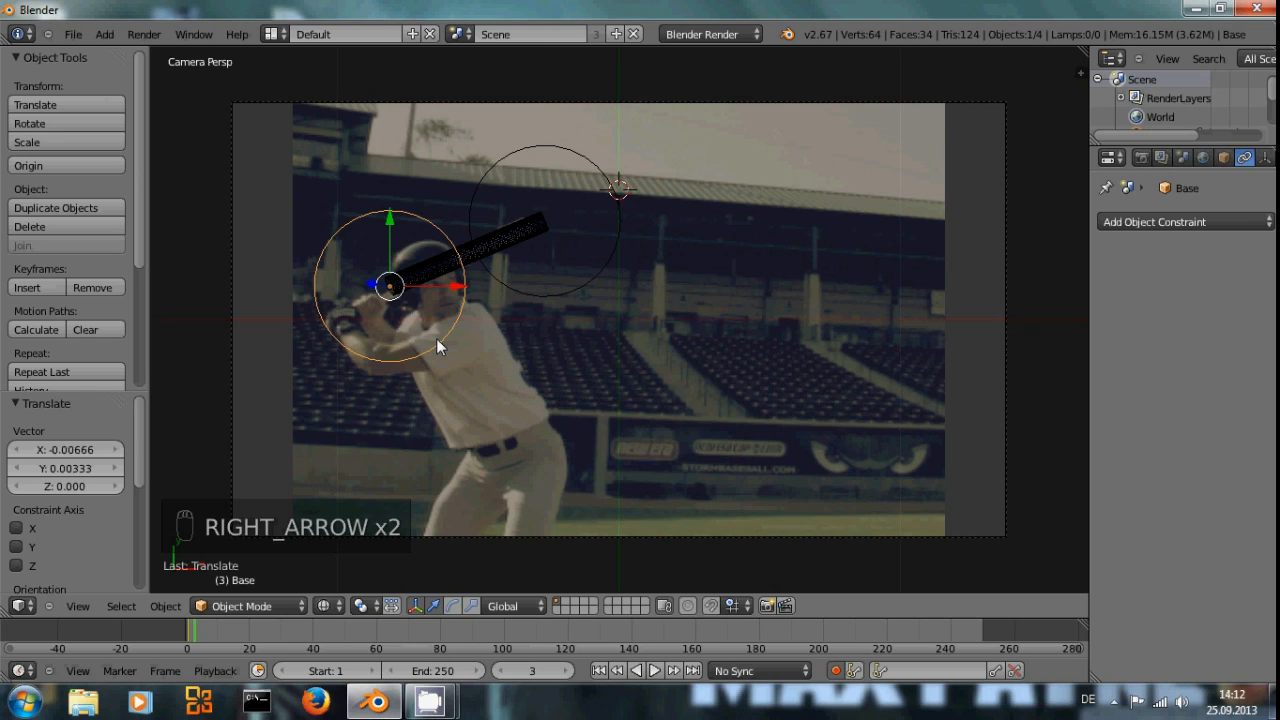
{"action": "key", "text": "g"}
{"action": "key", "text": "g"}
{"action": "key", "text": "g"}
{"action": "left_click", "coordinate": [433, 349]}
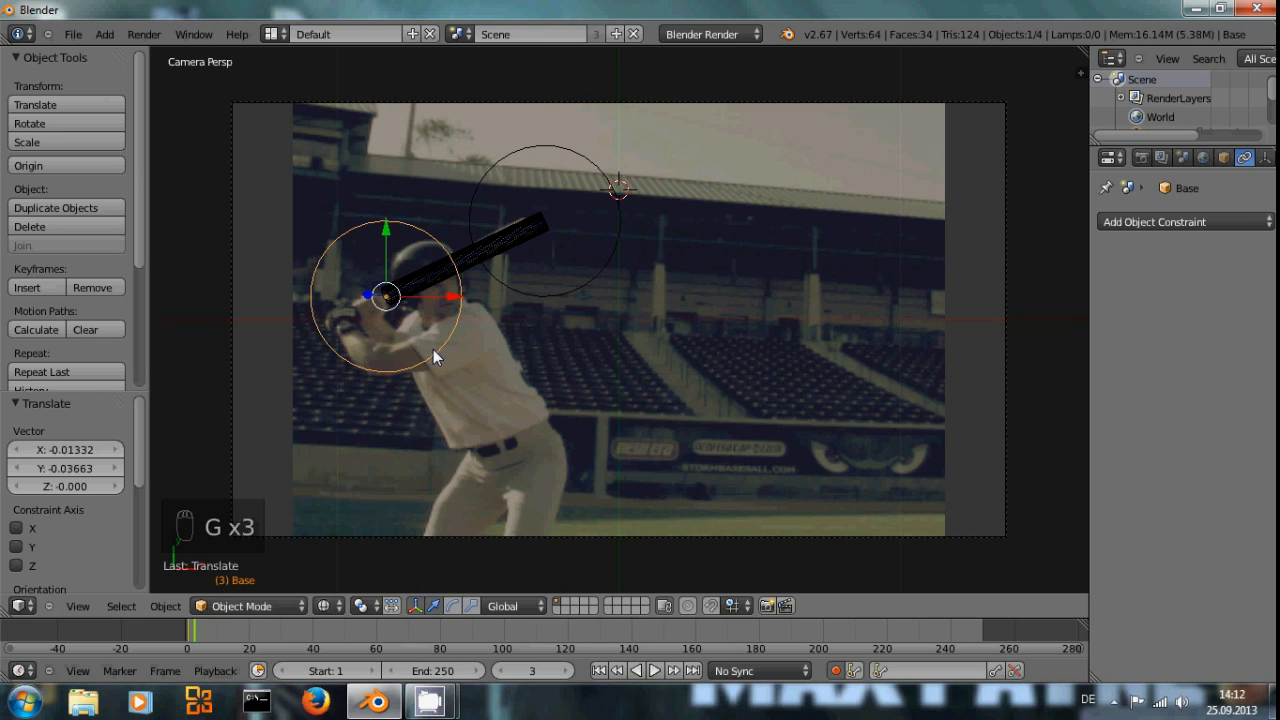
{"action": "right_click", "coordinate": [604, 261]}
{"action": "key", "text": "g"}
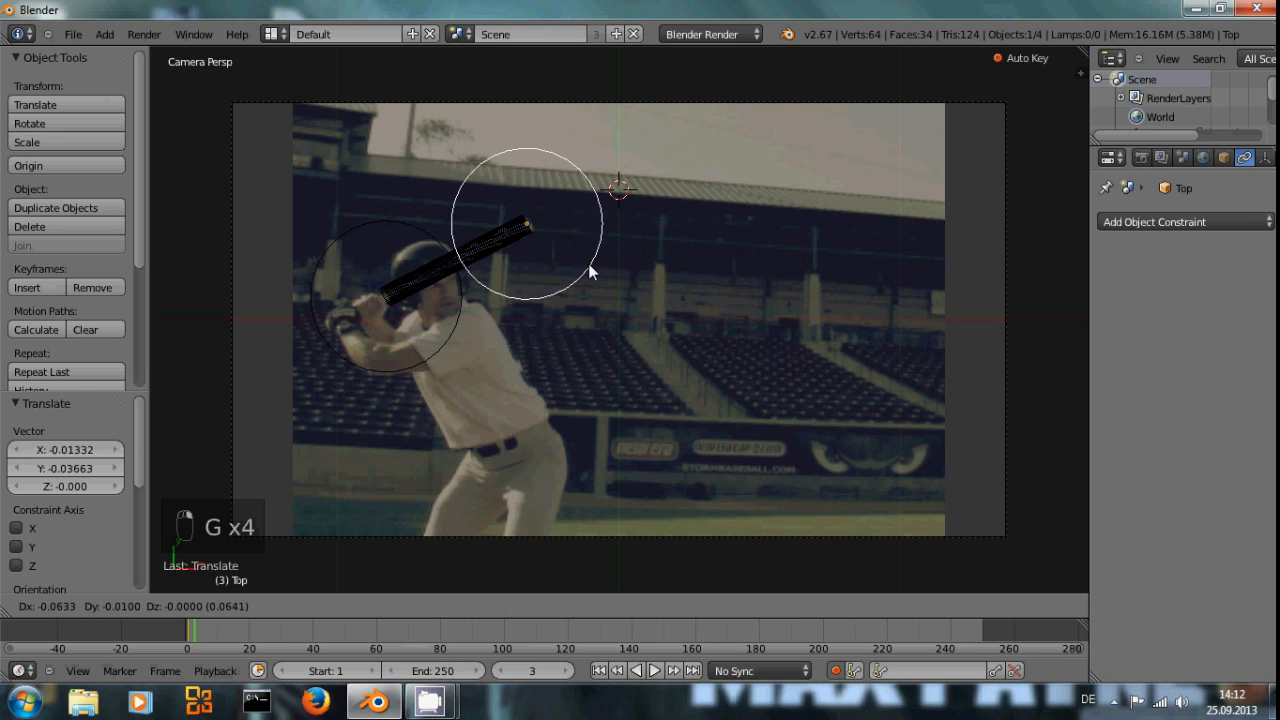
{"action": "left_click", "coordinate": [594, 269]}
Advance to frame 5 and realign the Base empty with the bat's handle and the Top empty with its tip
{"action": "key", "text": "Right"}
{"action": "key", "text": "Right"}
{"action": "key", "text": "Right"}
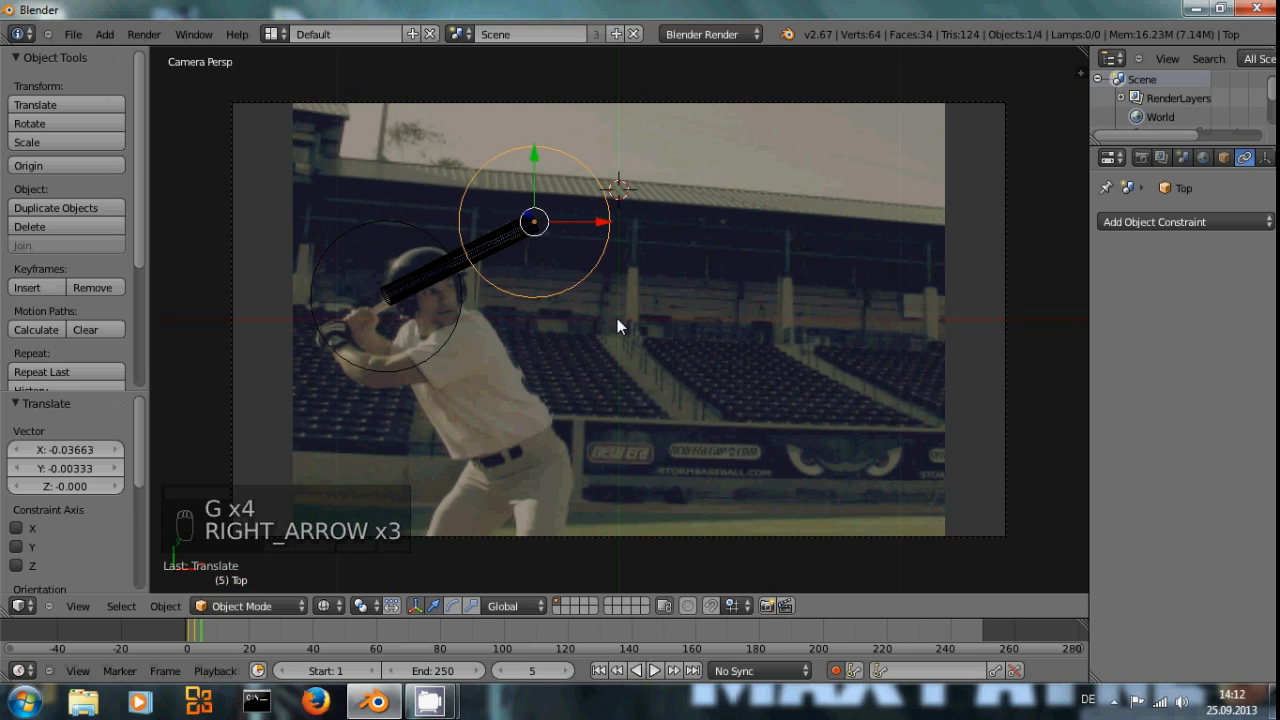
{"action": "right_click", "coordinate": [443, 326]}
{"action": "key", "text": "g"}
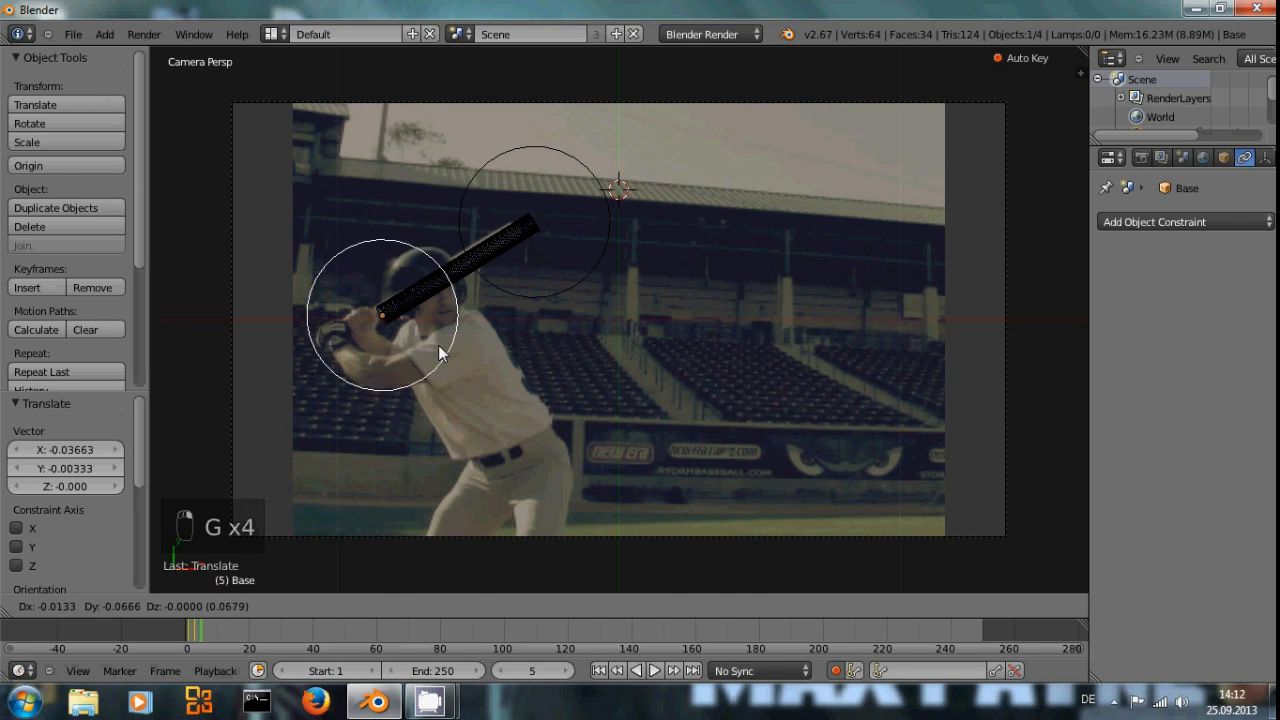
{"action": "left_click", "coordinate": [436, 344]}
{"action": "right_click", "coordinate": [579, 275]}
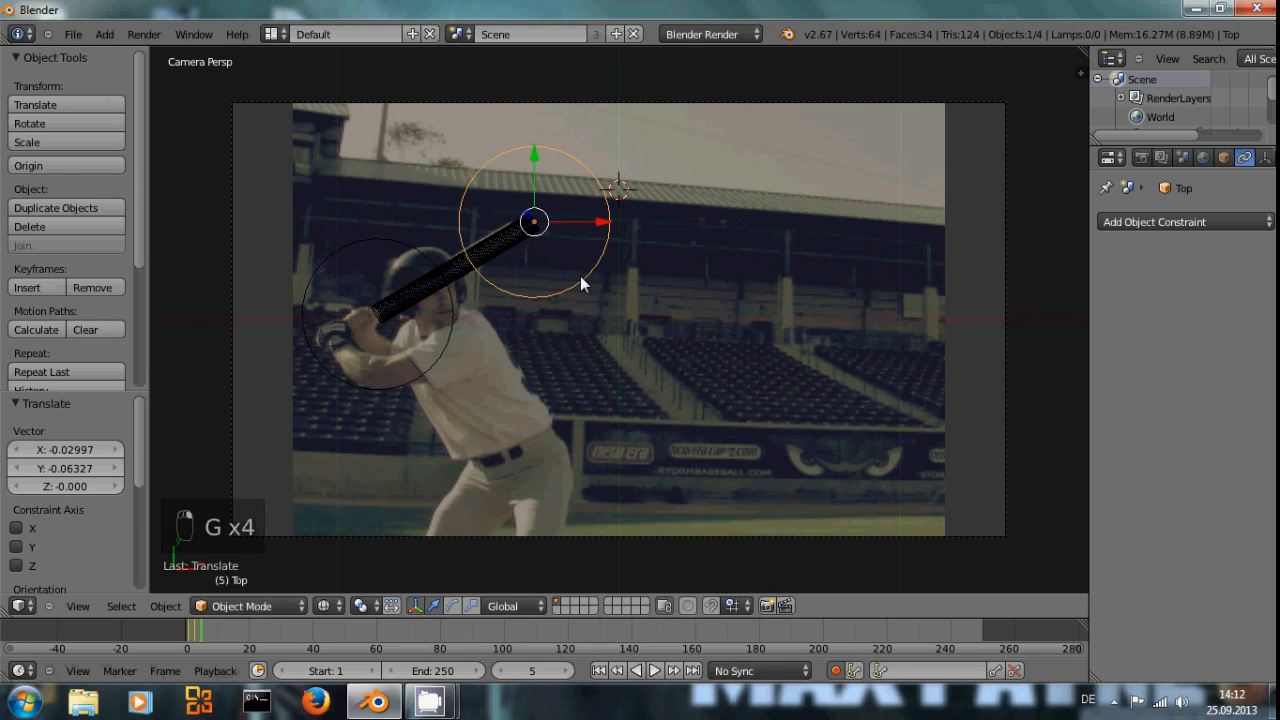
{"action": "key", "text": "g"}
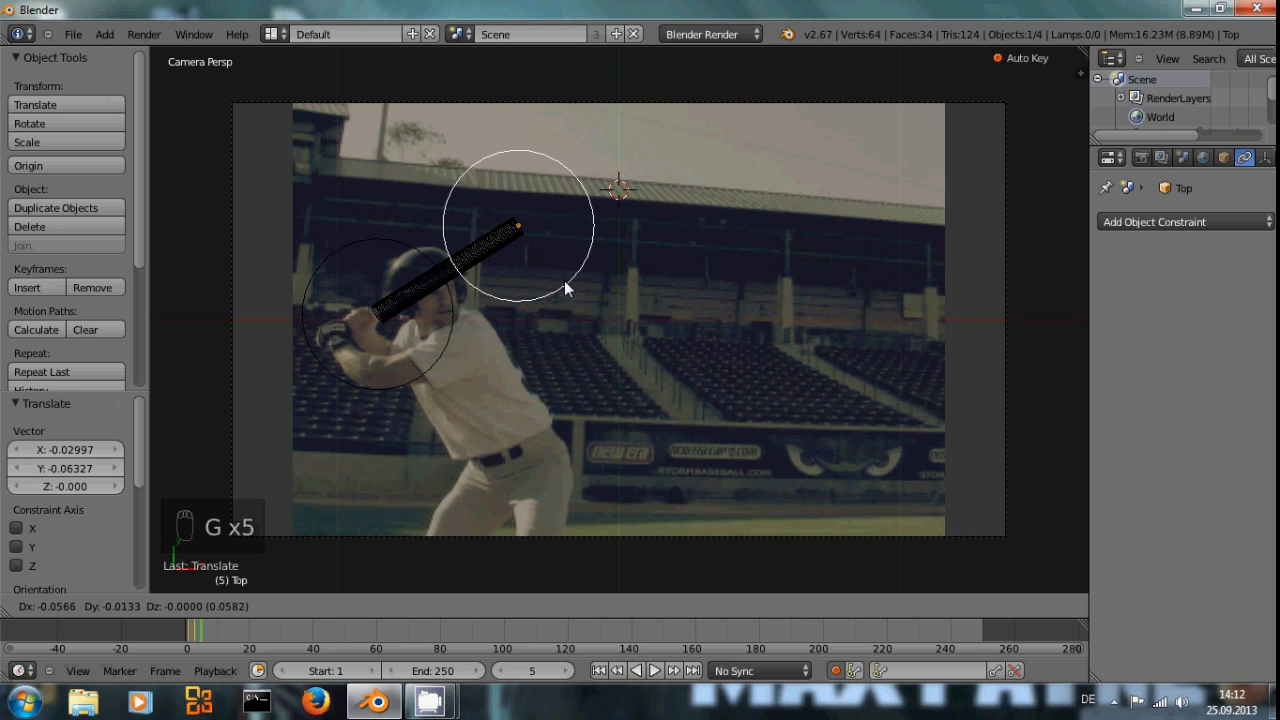
{"action": "left_click", "coordinate": [565, 288]}
Advance to frame 7 and nudge the Base and Top empties so the blade covers the bat
{"action": "key", "text": "Right"}
{"action": "key", "text": "Right"}
{"action": "key", "text": "Right"}
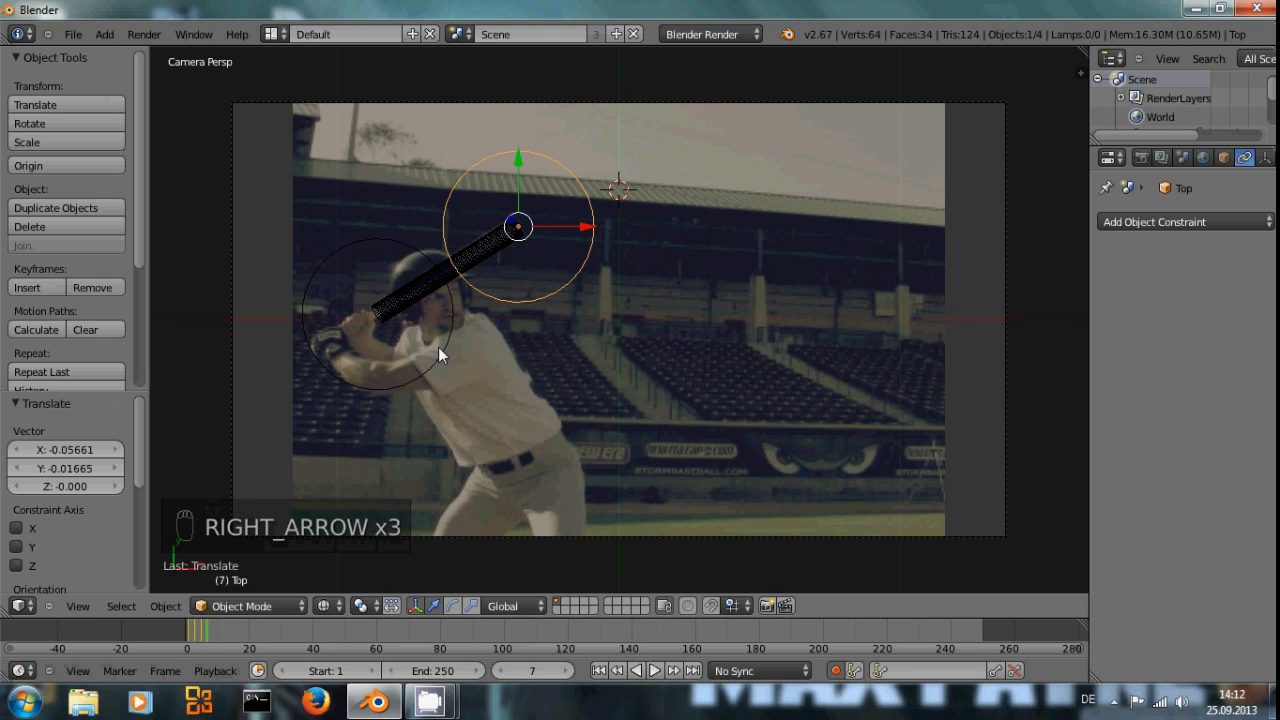
{"action": "right_click", "coordinate": [432, 342]}
{"action": "key", "text": "g"}
{"action": "left_click", "coordinate": [429, 342]}
{"action": "right_click", "coordinate": [566, 273]}
{"action": "key", "text": "g"}
{"action": "left_click", "coordinate": [561, 279]}
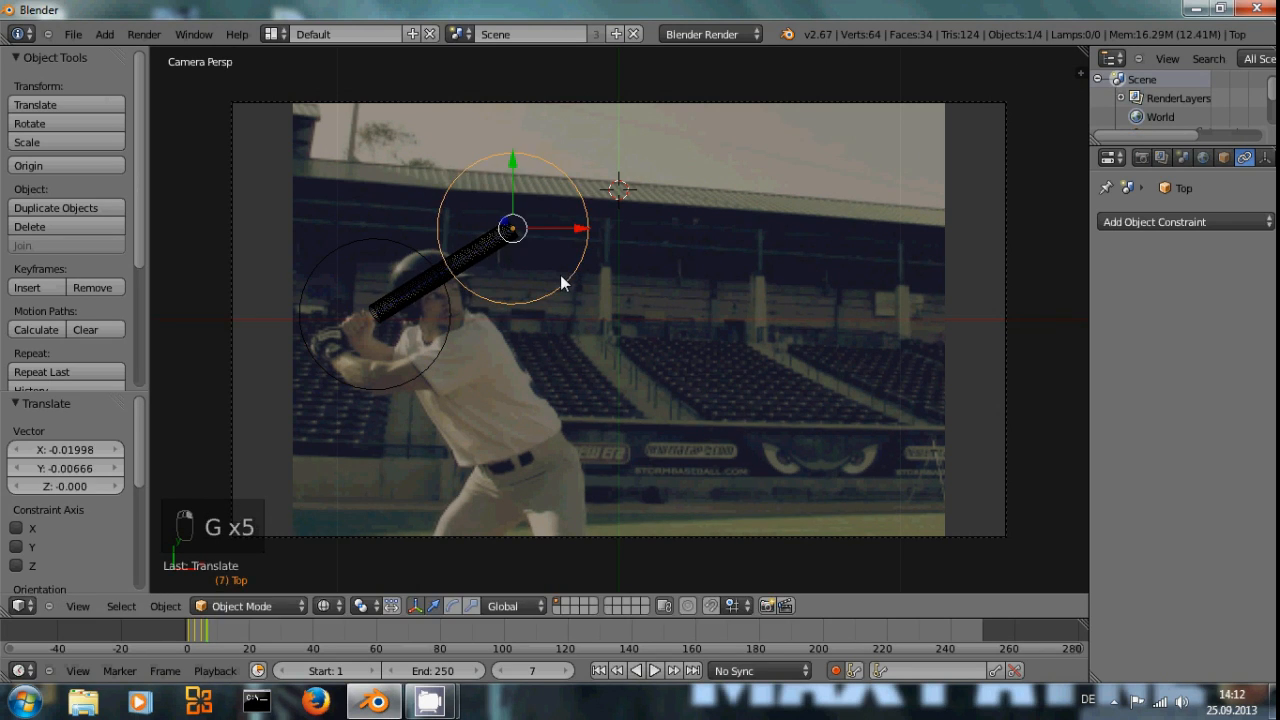
Advance to frame 9 and shift the Base and Top empties to the bat's handle and tip
{"action": "key", "text": "Right"}
{"action": "key", "text": "Right"}
{"action": "right_click", "coordinate": [429, 343]}
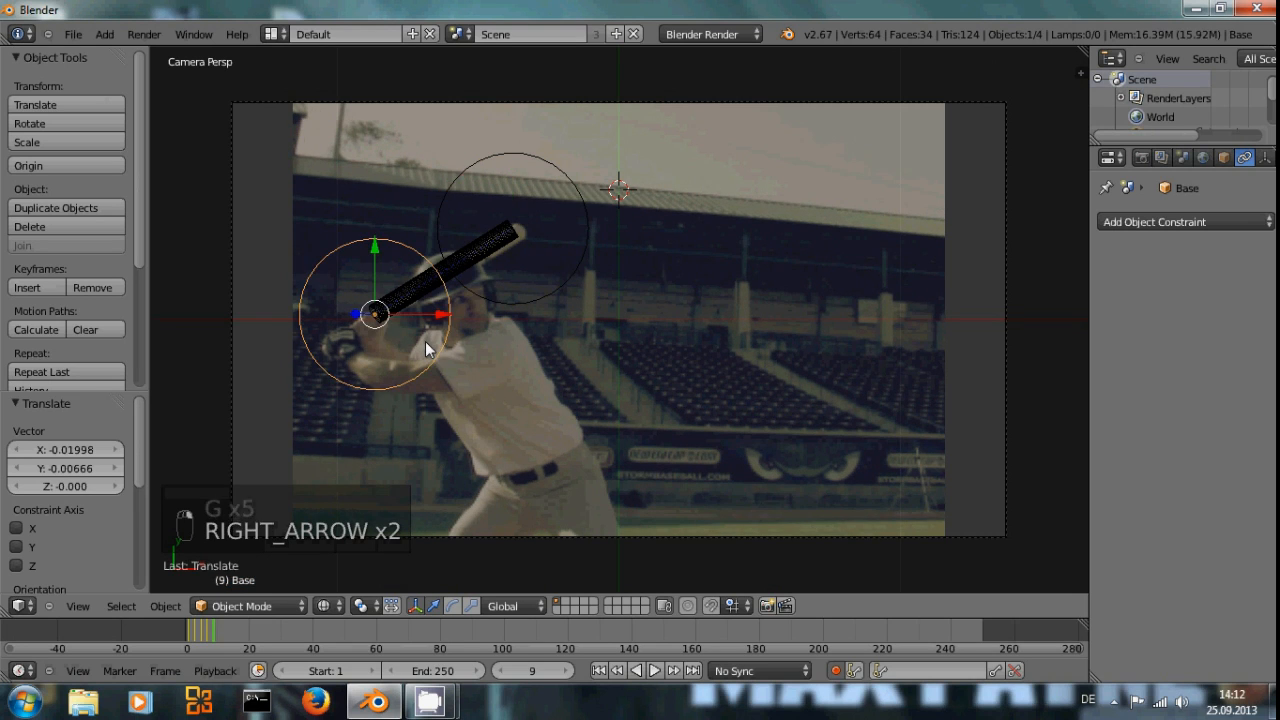
{"action": "key", "text": "g"}
{"action": "left_click", "coordinate": [444, 350]}
{"action": "right_click", "coordinate": [550, 282]}
{"action": "key", "text": "g"}
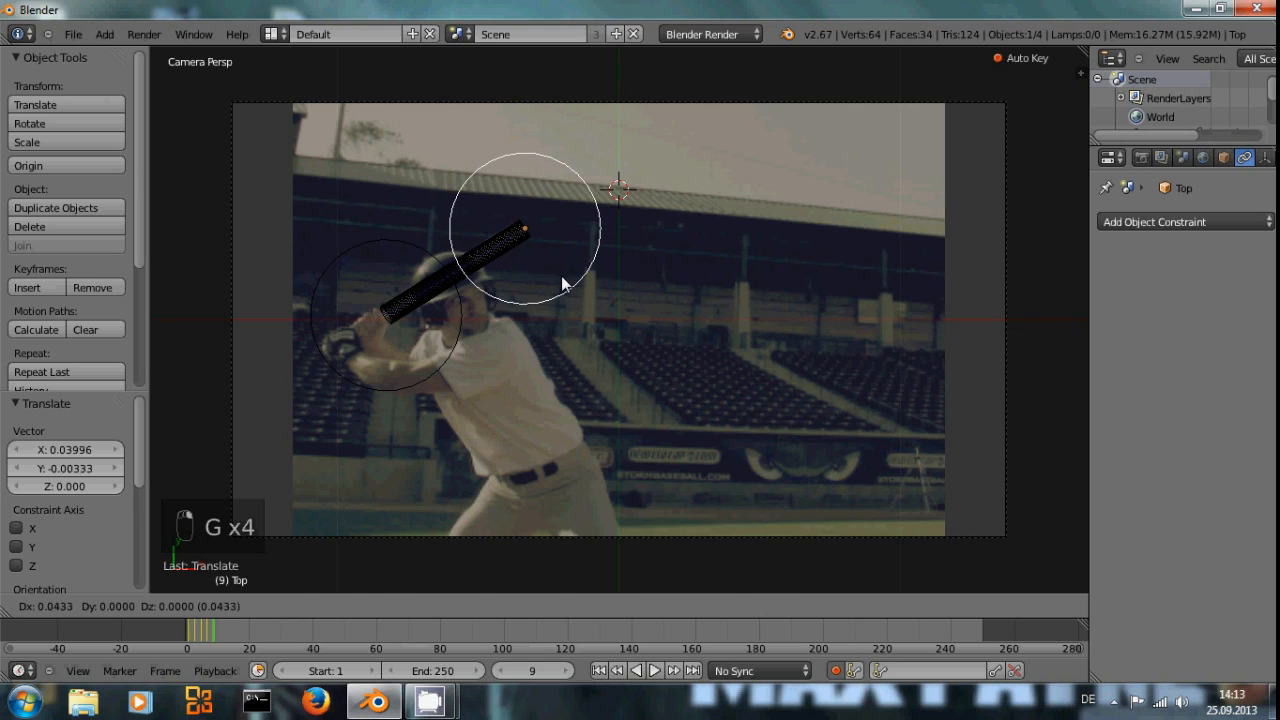
{"action": "left_click", "coordinate": [563, 280]}
Step back through the keyframed frames to frame 1 and forward again to check how the blade follows the bat
{"action": "scroll", "coordinate": [214, 627], "scroll_direction": "up", "scroll_amount": 1}
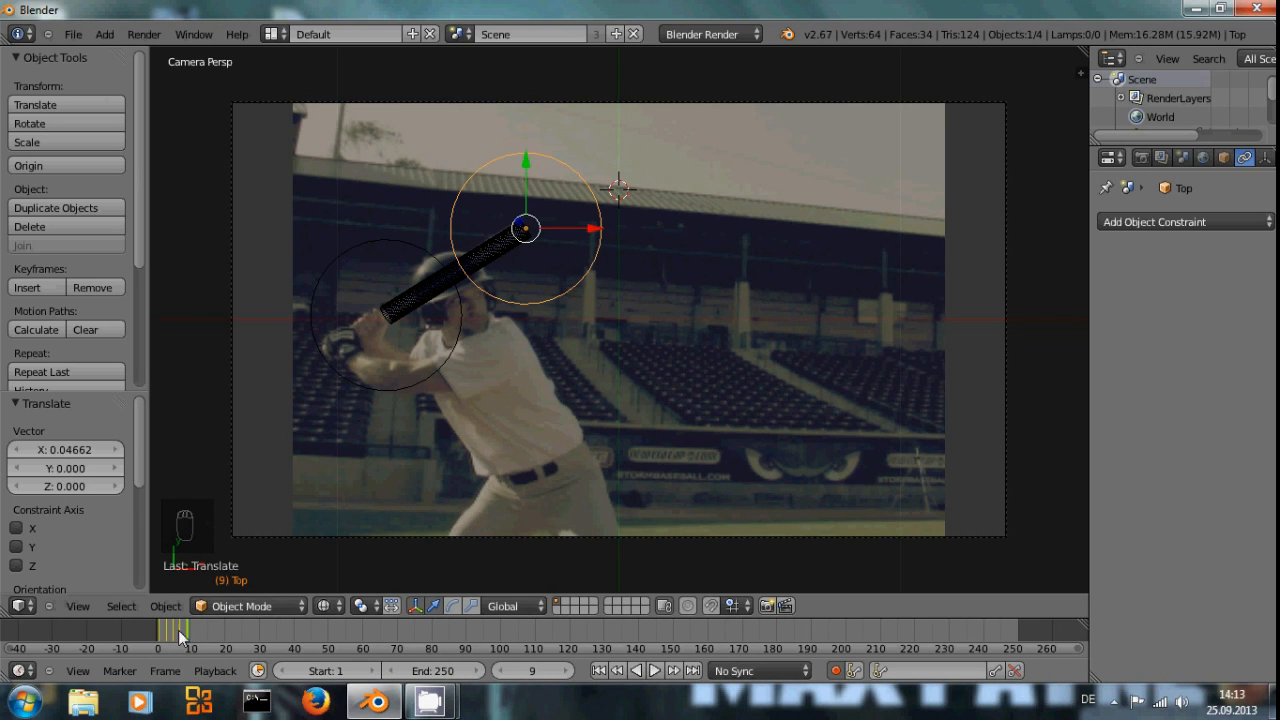
{"action": "key", "text": "Left"}
{"action": "key", "text": "Left"}
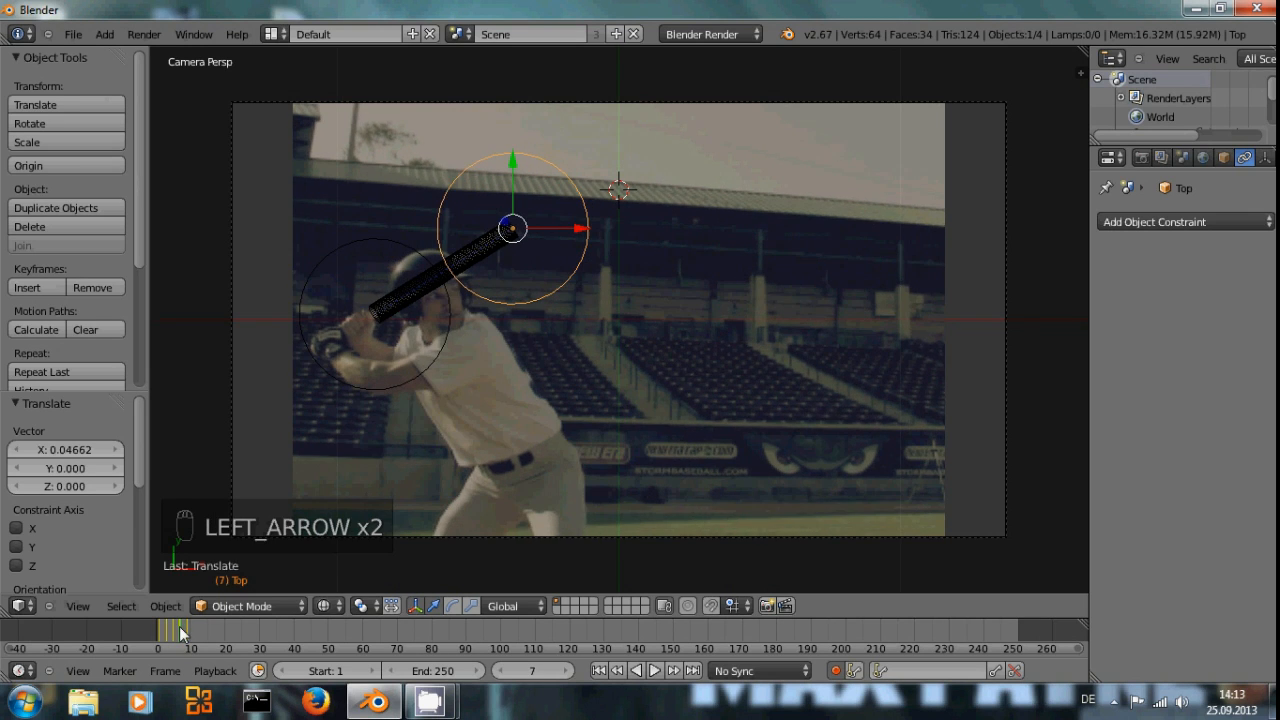
{"action": "key", "text": "Left"}
{"action": "key", "text": "Left"}
{"action": "key", "text": "Left"}
{"action": "key", "text": "Left"}
{"action": "key", "text": "Left"}
{"action": "key", "text": "Left"}
{"action": "key", "text": "Left"}
{"action": "key", "text": "Left"}
{"action": "key", "text": "Left"}
{"action": "key", "text": "Left"}
{"action": "key", "text": "Left"}
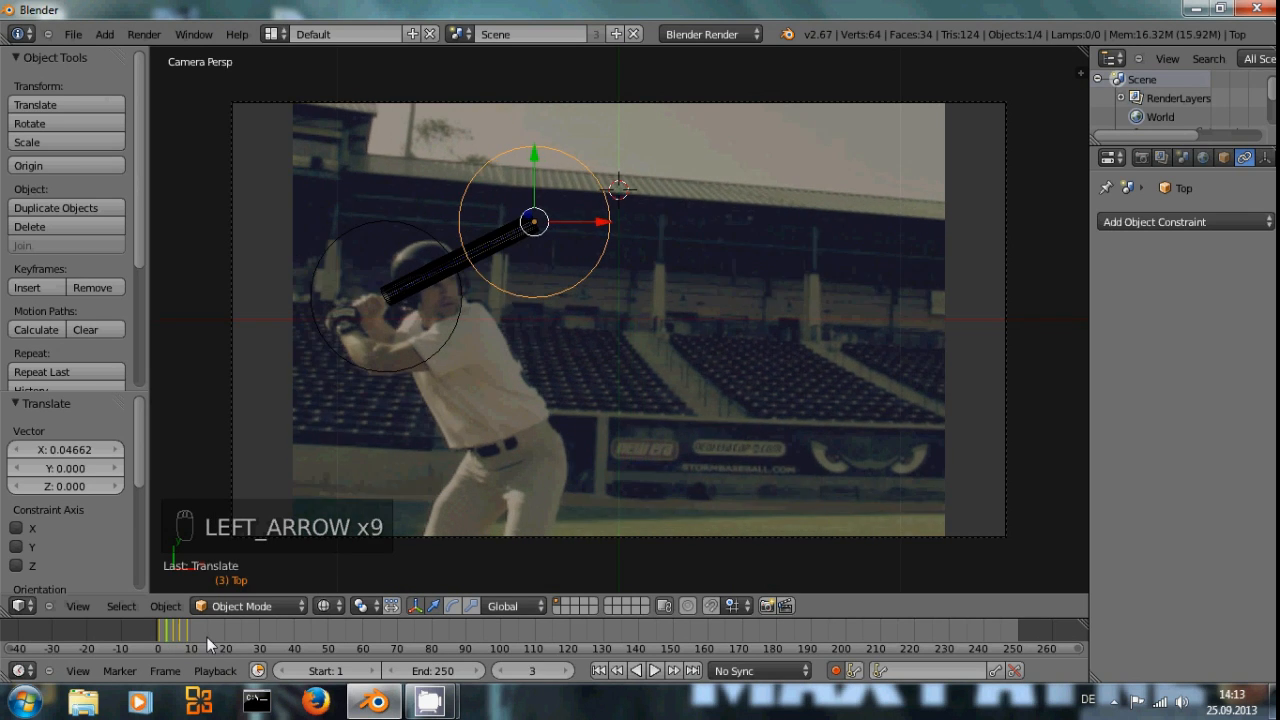
{"action": "key", "text": "Left"}
{"action": "key", "text": "Left"}
{"action": "key", "text": "Left"}
{"action": "key", "text": "Left"}
{"action": "key", "text": "Right"}
{"action": "key", "text": "Right"}
{"action": "key", "text": "Right"}
{"action": "key", "text": "Right"}
{"action": "key", "text": "Right"}
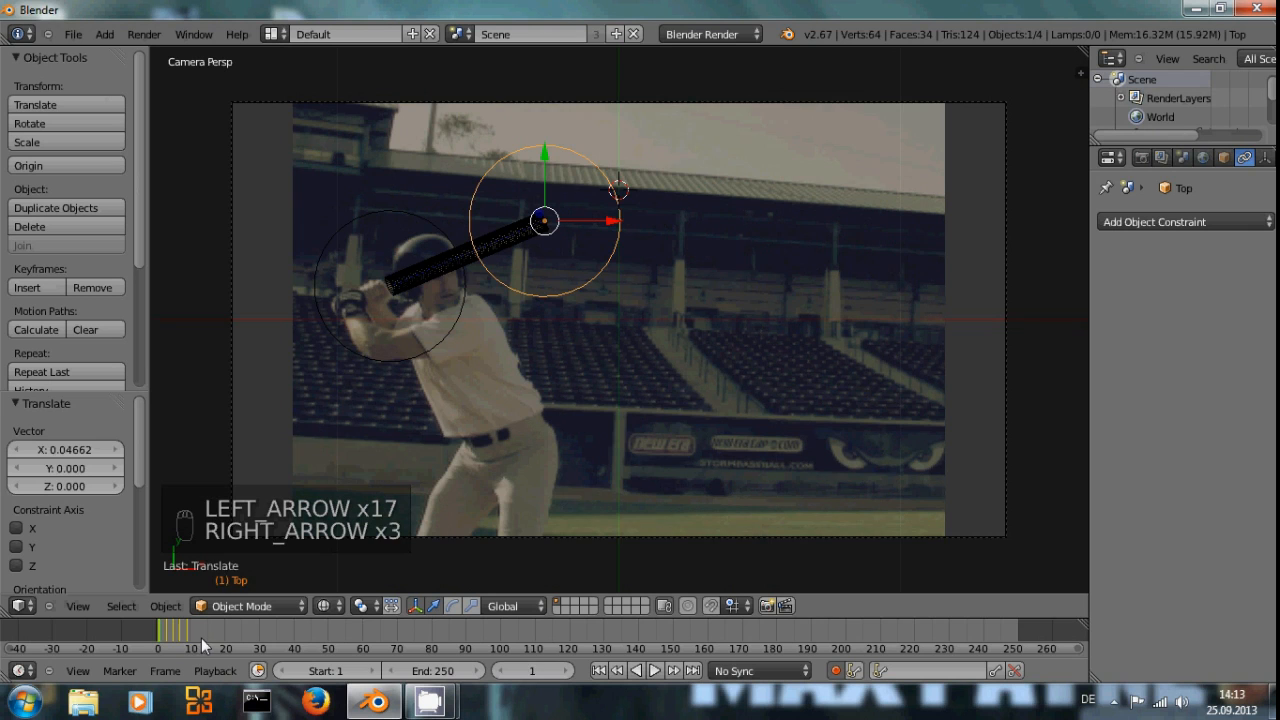
{"action": "key", "text": "Right"}
{"action": "key", "text": "Right"}
{"action": "key", "text": "Right"}
{"action": "key", "text": "Right"}
{"action": "key", "text": "Right"}
{"action": "key", "text": "Right"}
{"action": "key", "text": "Right"}
{"action": "key", "text": "Right"}
{"action": "key", "text": "Right"}
{"action": "key", "text": "Right"}
{"action": "key", "text": "Right"}
{"action": "key", "text": "Right"}
{"action": "key", "text": "Right"}
{"action": "key", "text": "Right"}
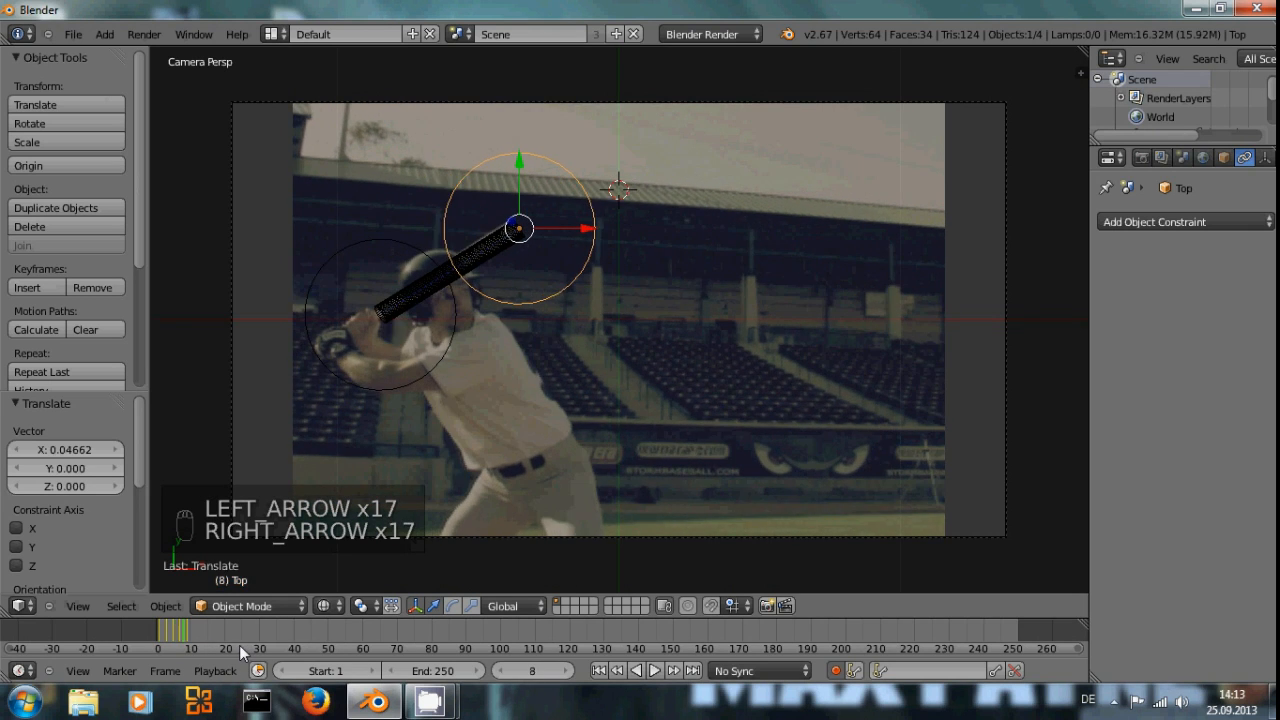
Advance to frame 11 and move the Base empty to the bat's handle and the Top empty to its tip
{"action": "key", "text": "Right"}
{"action": "key", "text": "Right"}
{"action": "key", "text": "Left"}
{"action": "key", "text": "Right"}
{"action": "key", "text": "Right"}
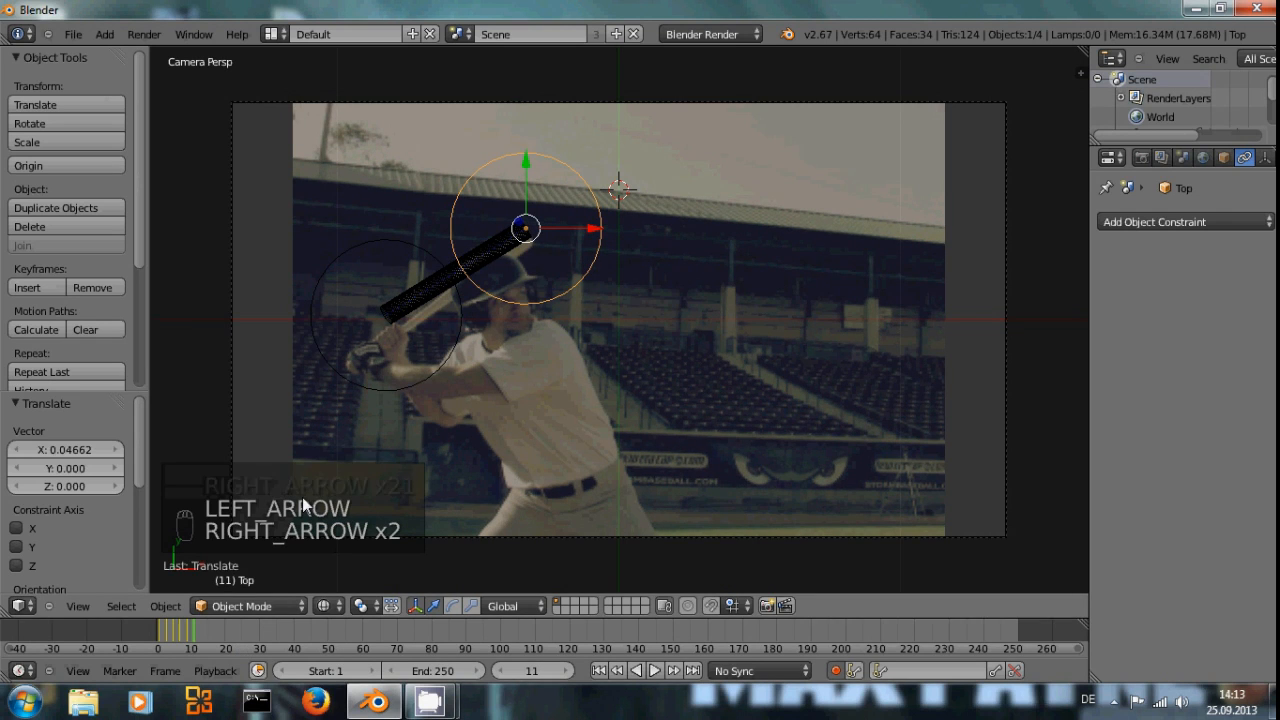
{"action": "right_click", "coordinate": [402, 387]}
{"action": "key", "text": "g"}
{"action": "key", "text": "g"}
{"action": "key", "text": "g"}
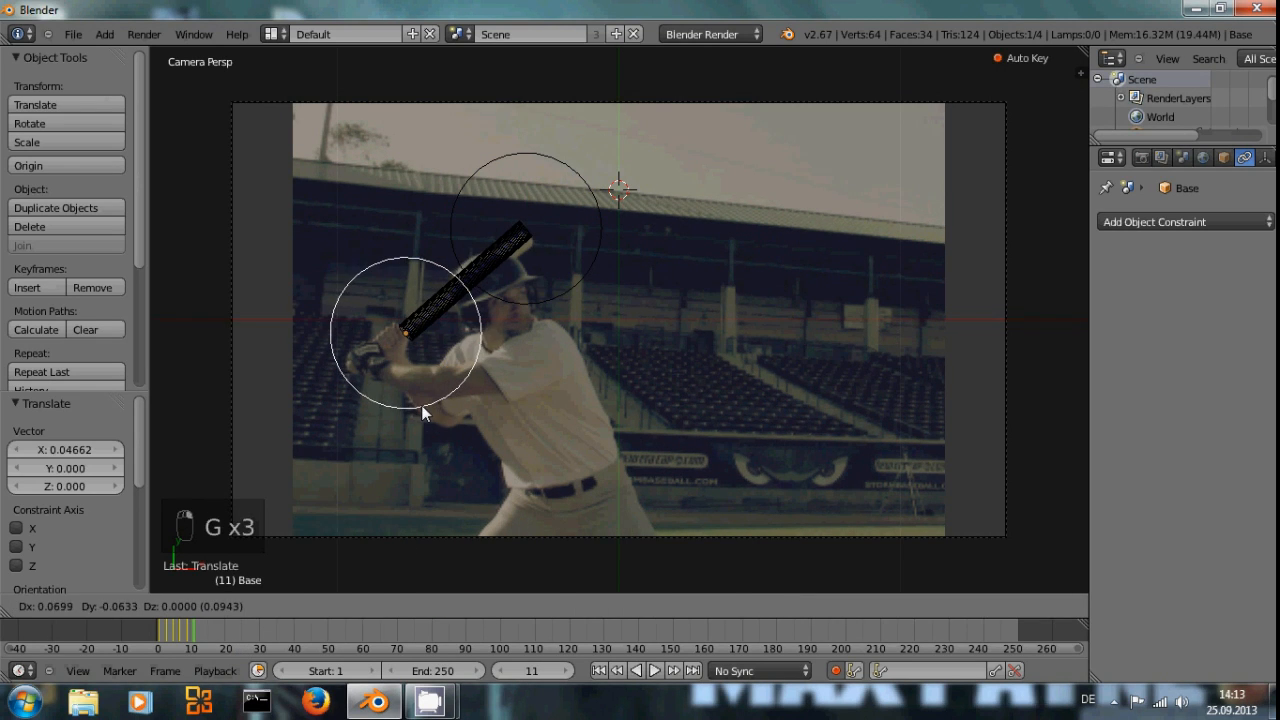
{"action": "left_click", "coordinate": [421, 406]}
{"action": "right_click", "coordinate": [582, 268]}
{"action": "key", "text": "g"}
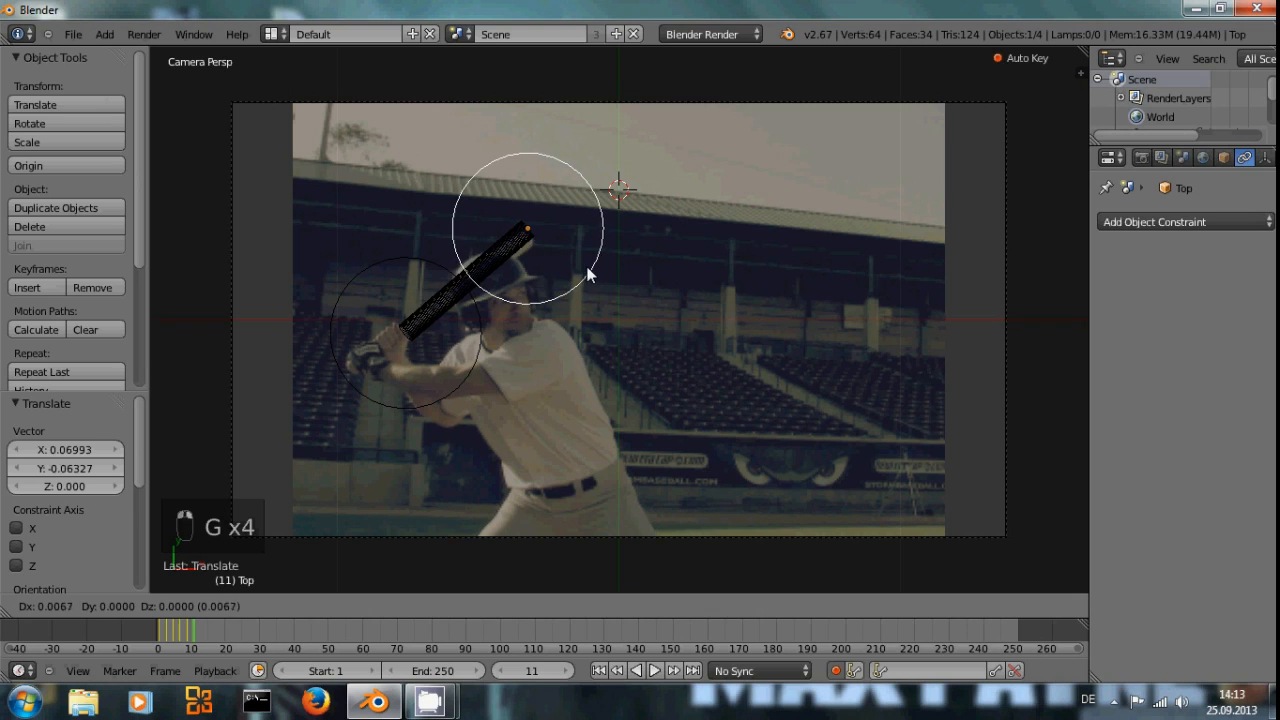
{"action": "left_click", "coordinate": [590, 282]}
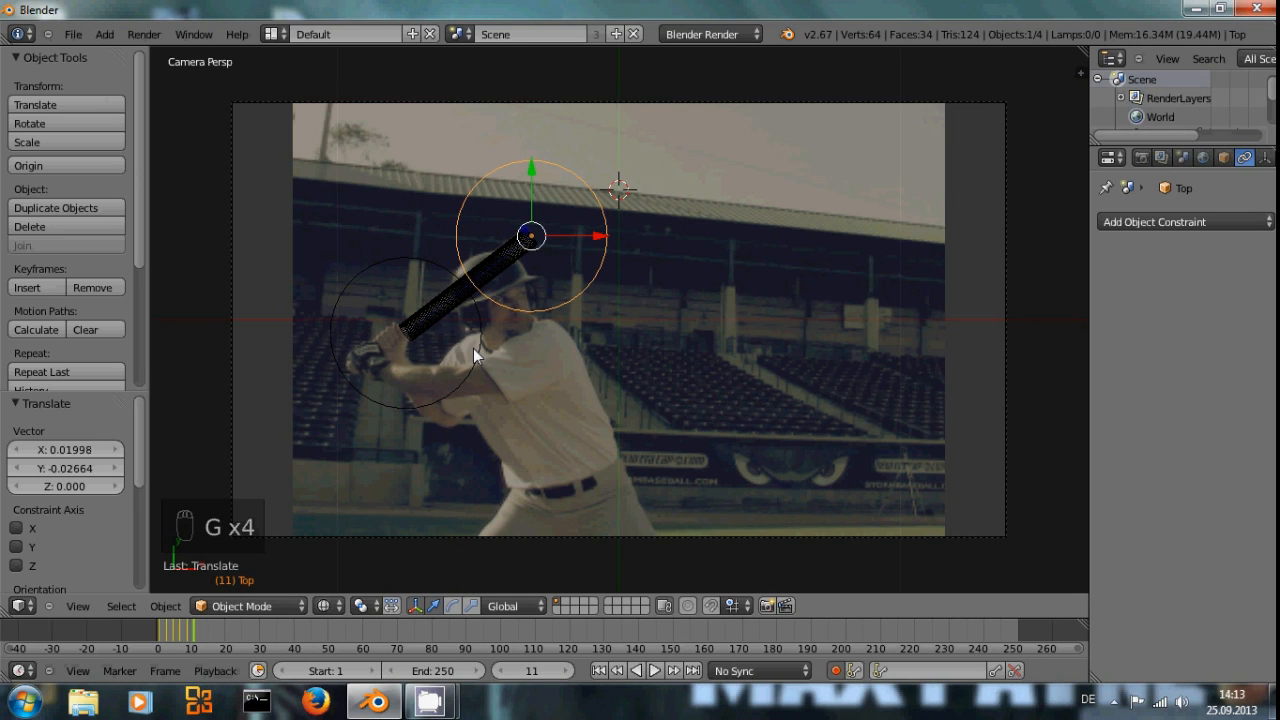
Advance to frame 13 and lower the Base and Top empties so the blade matches the tilted bat
{"action": "right_click", "coordinate": [437, 330]}
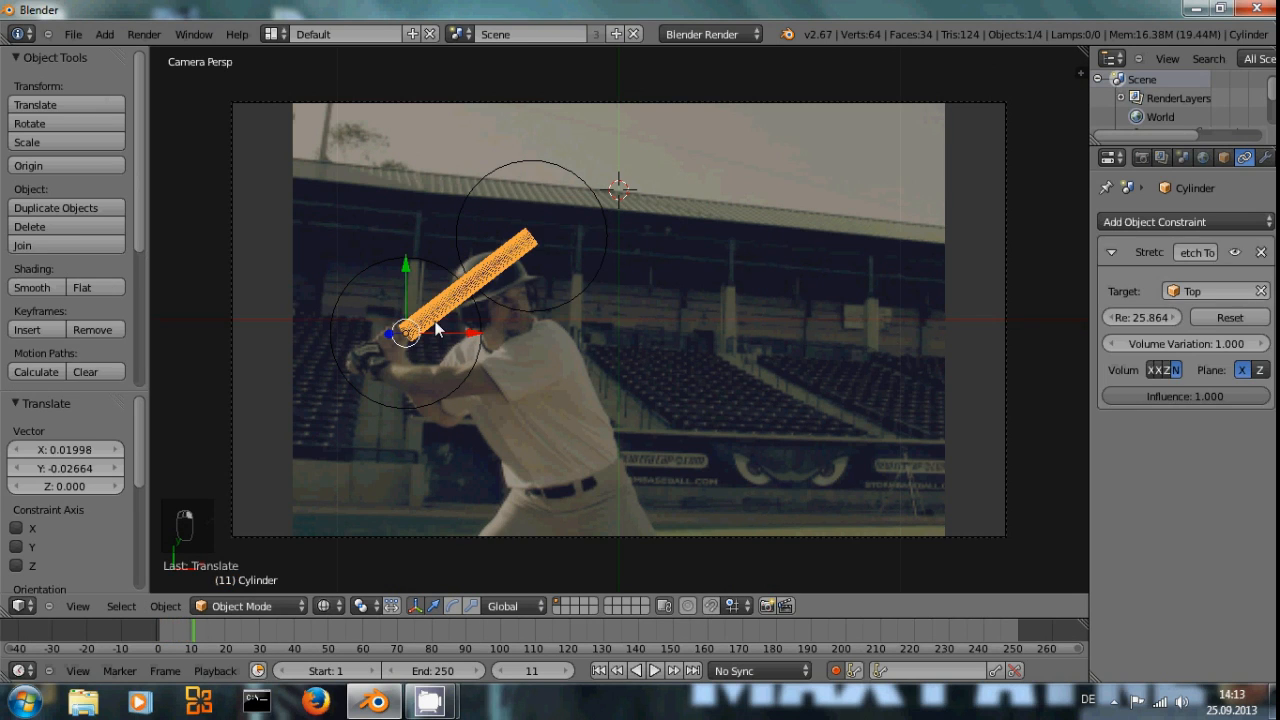
{"action": "right_click", "coordinate": [462, 361]}
{"action": "key", "text": "Right"}
{"action": "key", "text": "Right"}
{"action": "key", "text": "Right"}
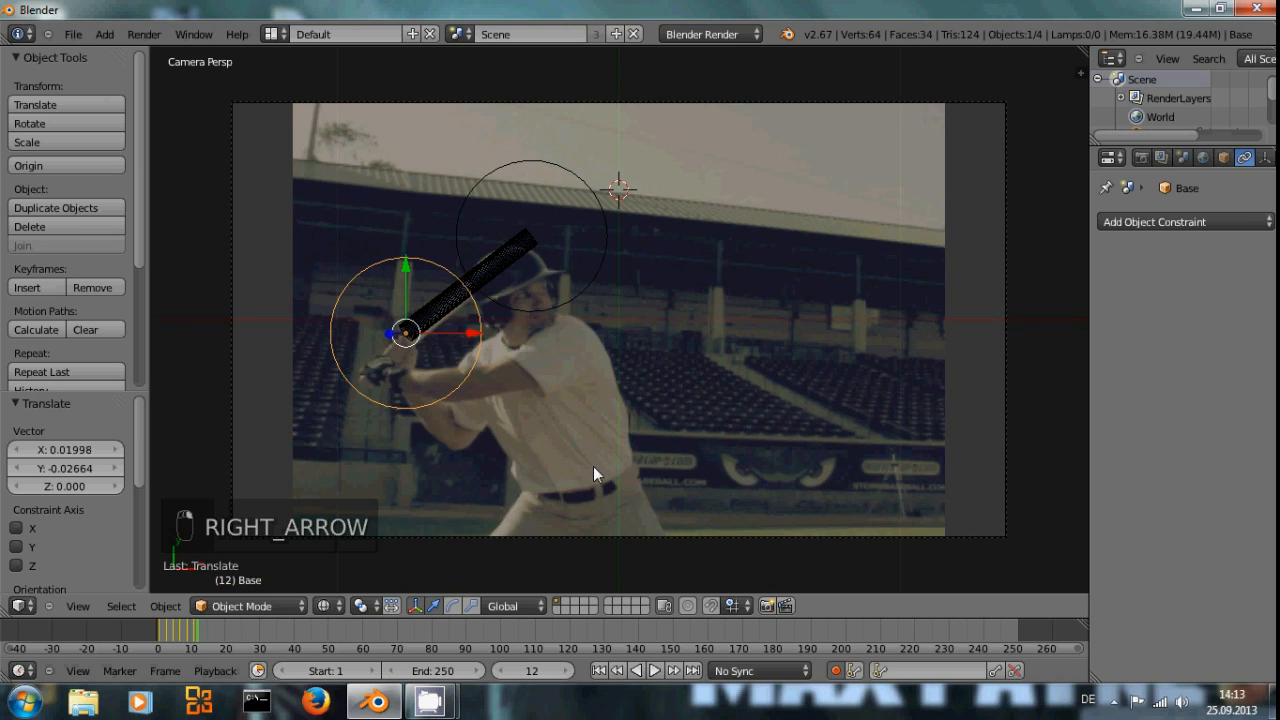
{"action": "key", "text": "g"}
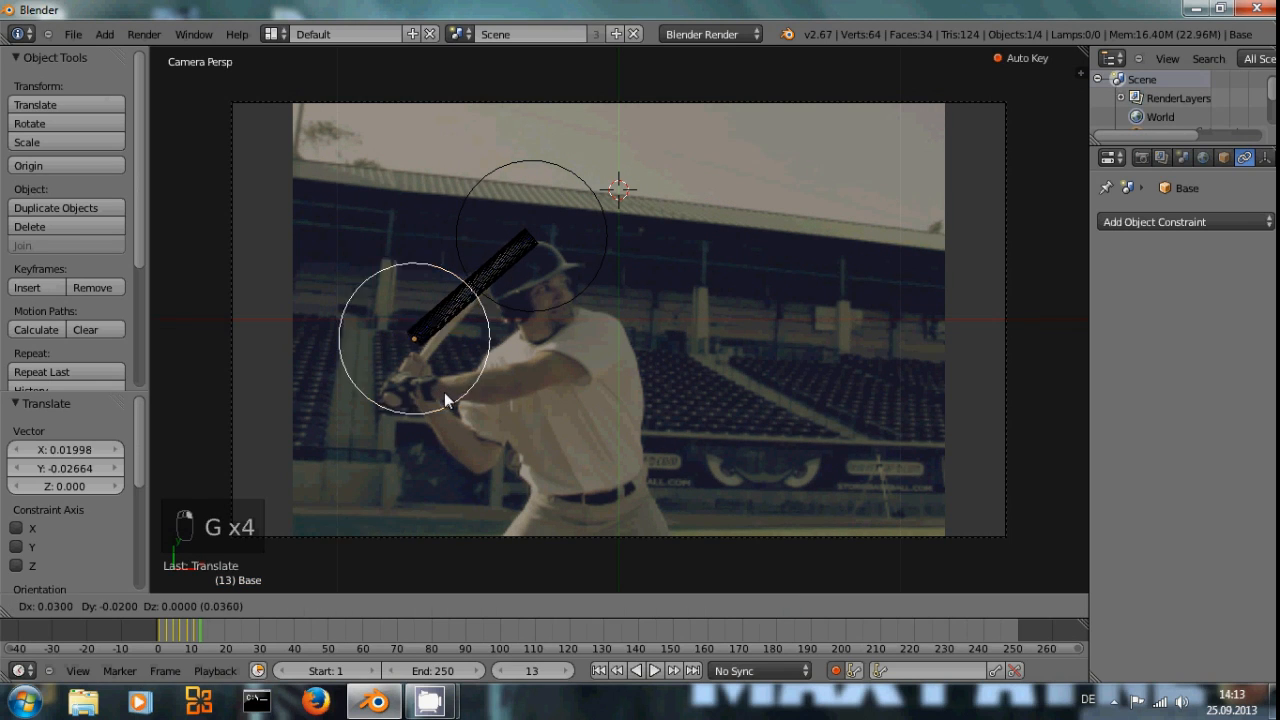
{"action": "left_click", "coordinate": [451, 408]}
{"action": "right_click", "coordinate": [572, 302]}
{"action": "key", "text": "g"}
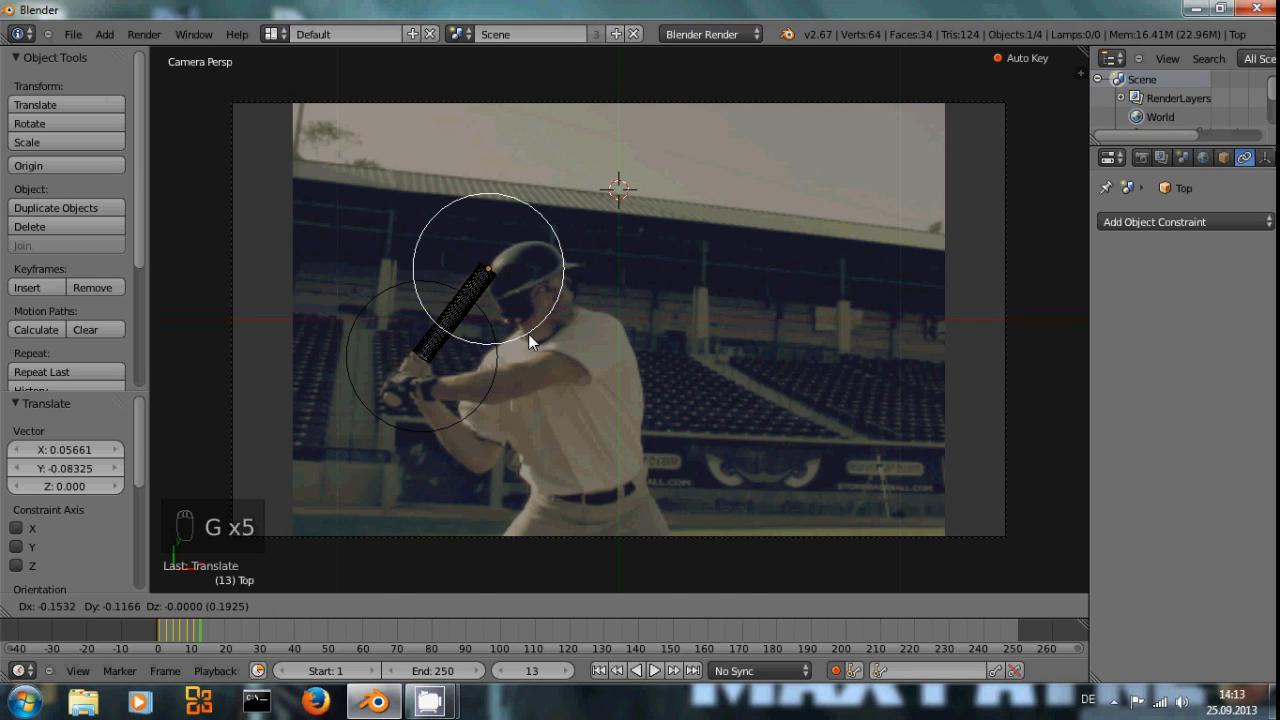
{"action": "left_click", "coordinate": [528, 334]}
Advance to frame 15 and place the Base empty at the batter's hands and the Top empty at the tip of the nearly horizontal bat
{"action": "key", "text": "Right"}
{"action": "key", "text": "Right"}
{"action": "key", "text": "Right"}
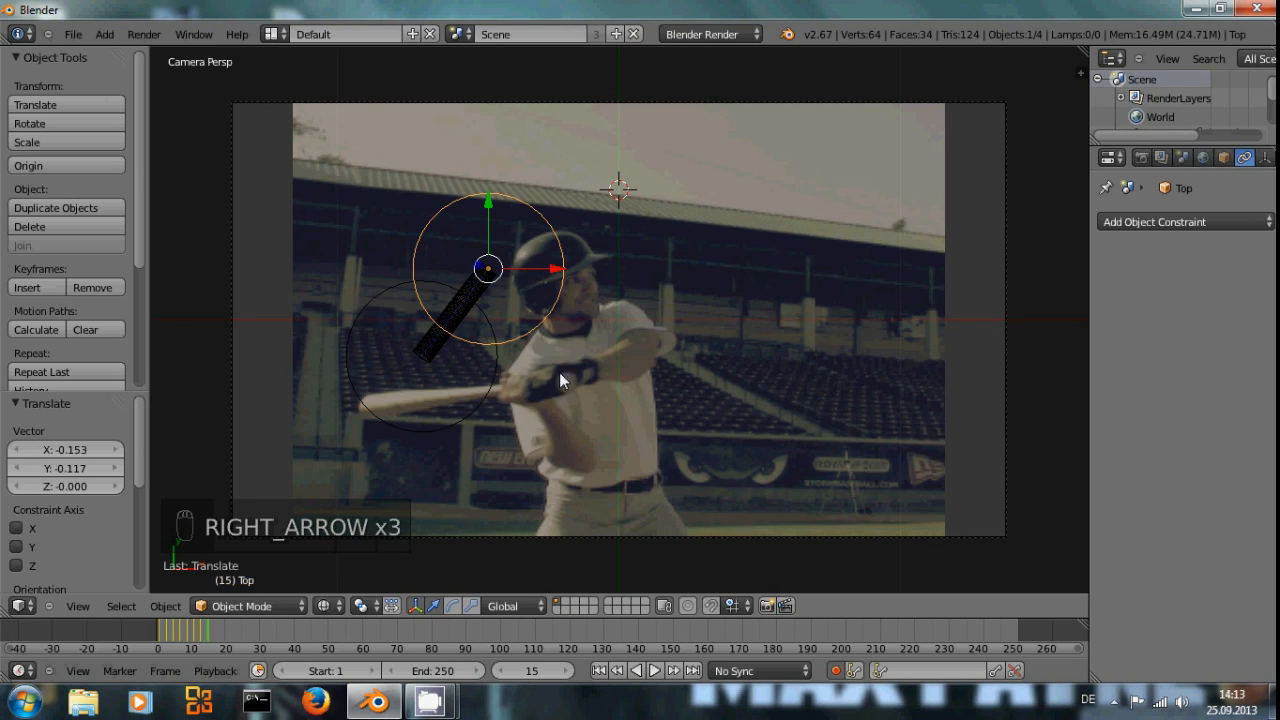
{"action": "right_click", "coordinate": [483, 389]}
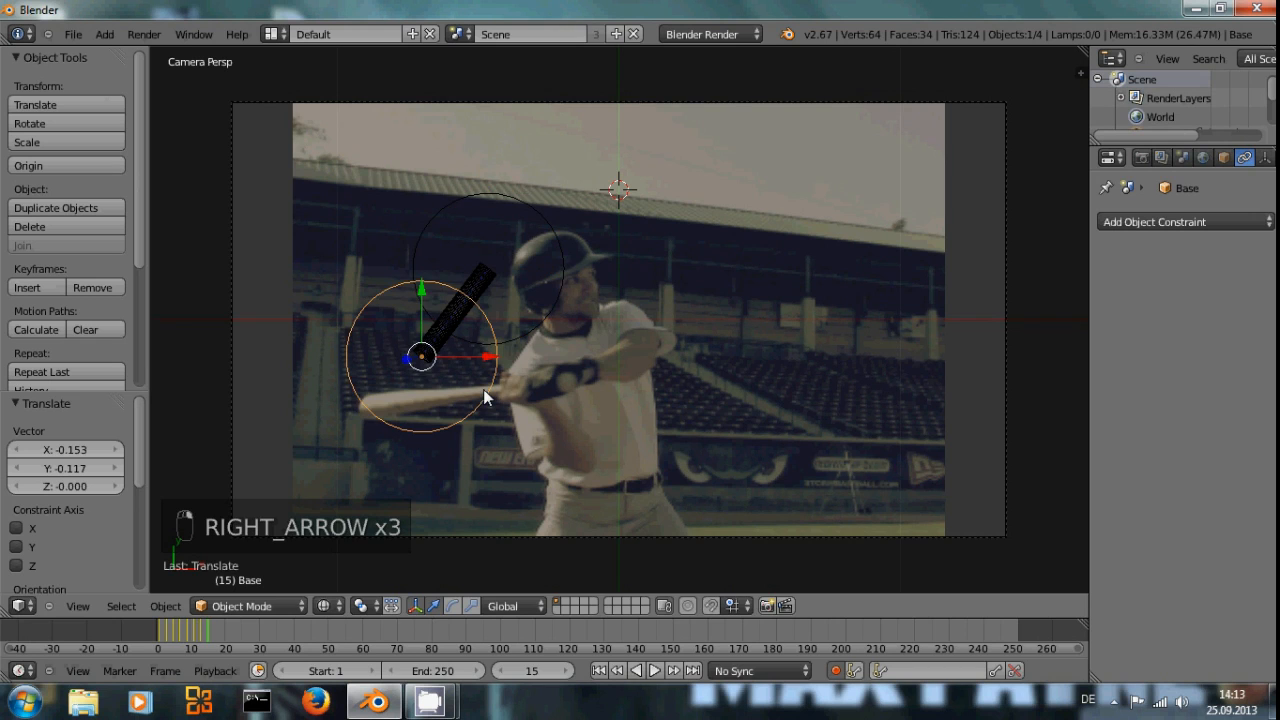
{"action": "key", "text": "g"}
{"action": "left_click", "coordinate": [560, 388]}
{"action": "right_click", "coordinate": [430, 228]}
{"action": "key", "text": "g"}
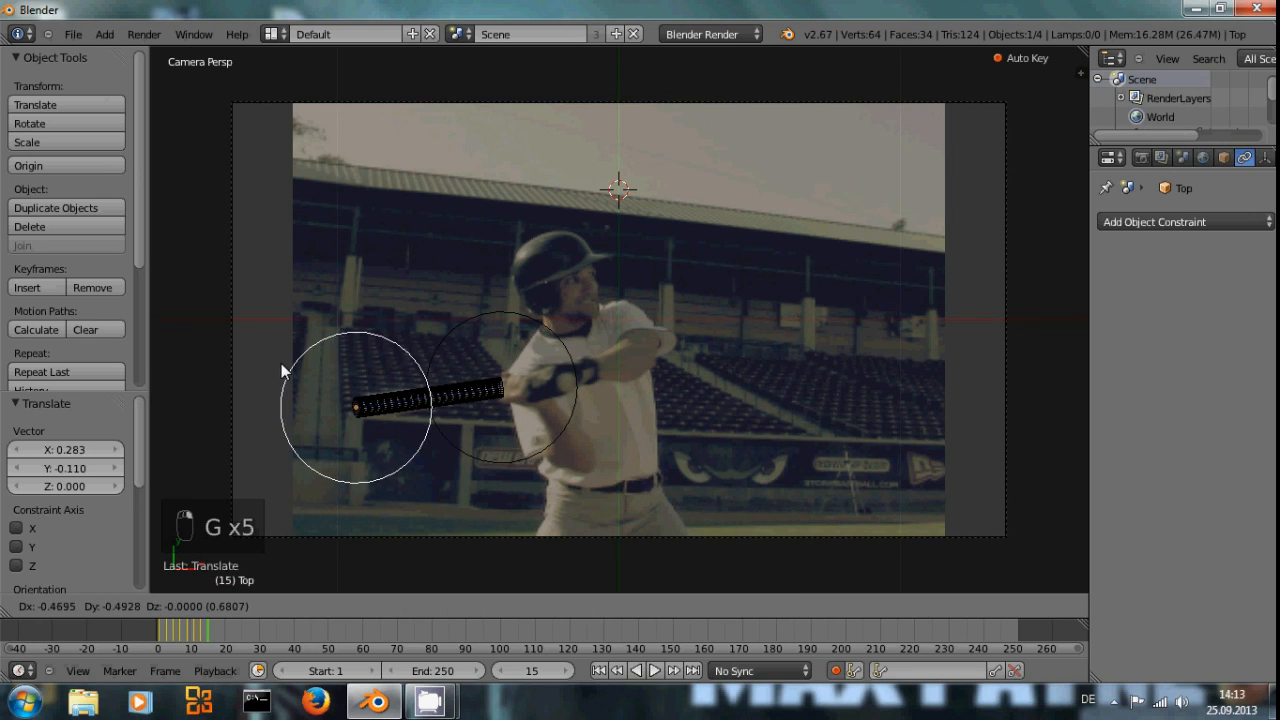
{"action": "left_click", "coordinate": [281, 365]}
{"action": "right_click", "coordinate": [561, 430]}
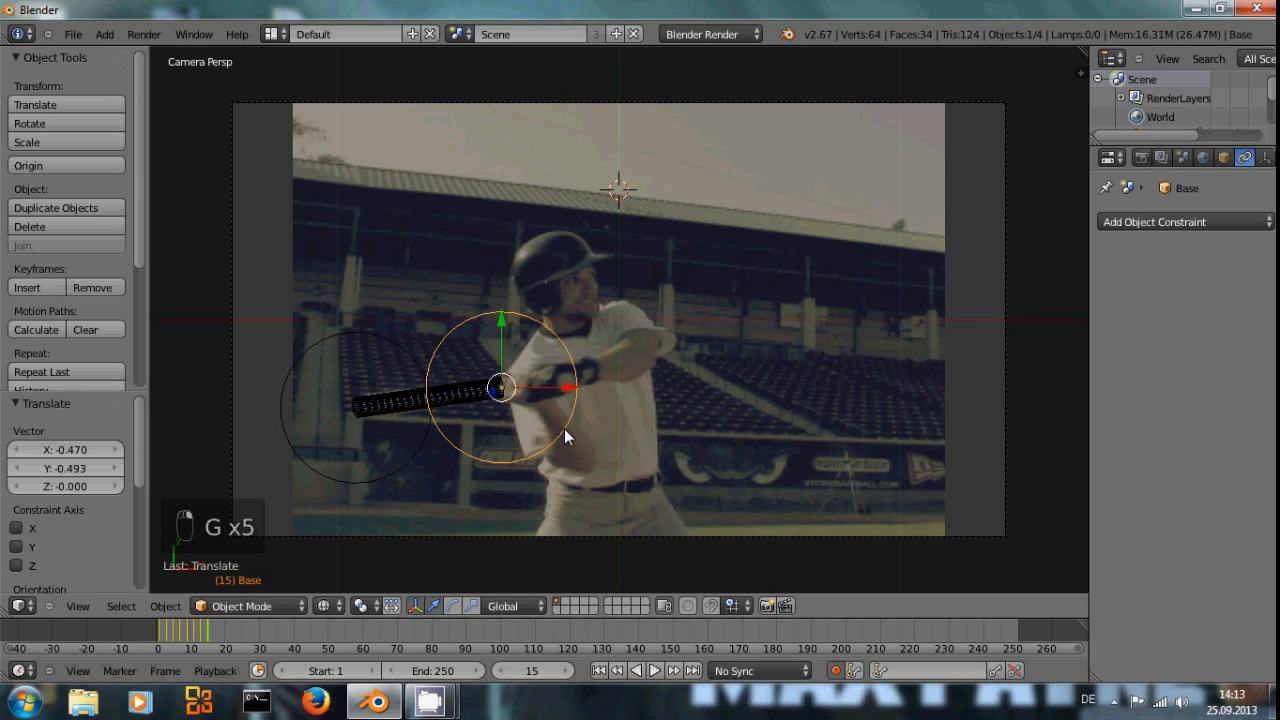
{"action": "key", "text": "g"}
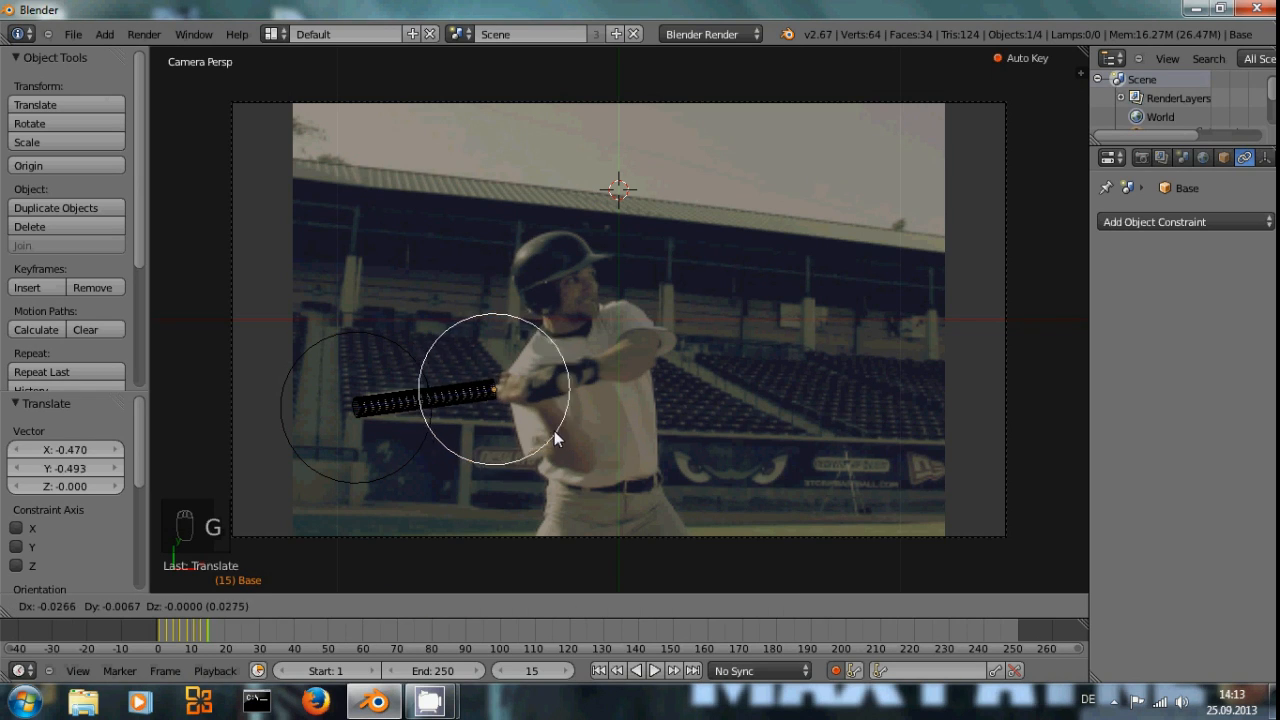
{"action": "left_click", "coordinate": [559, 431]}
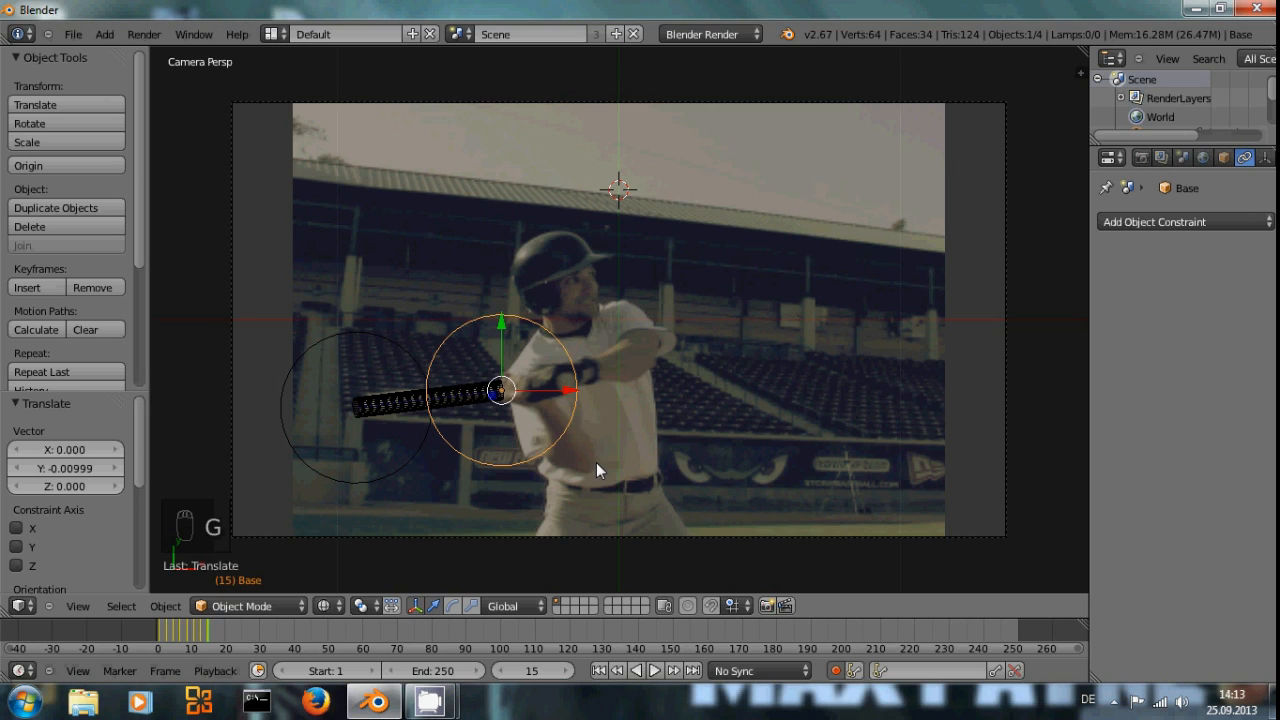
Advance to frame 16 and reposition the Base empty at the hands and the Top empty at the bat's far end
{"action": "key", "text": "Right"}
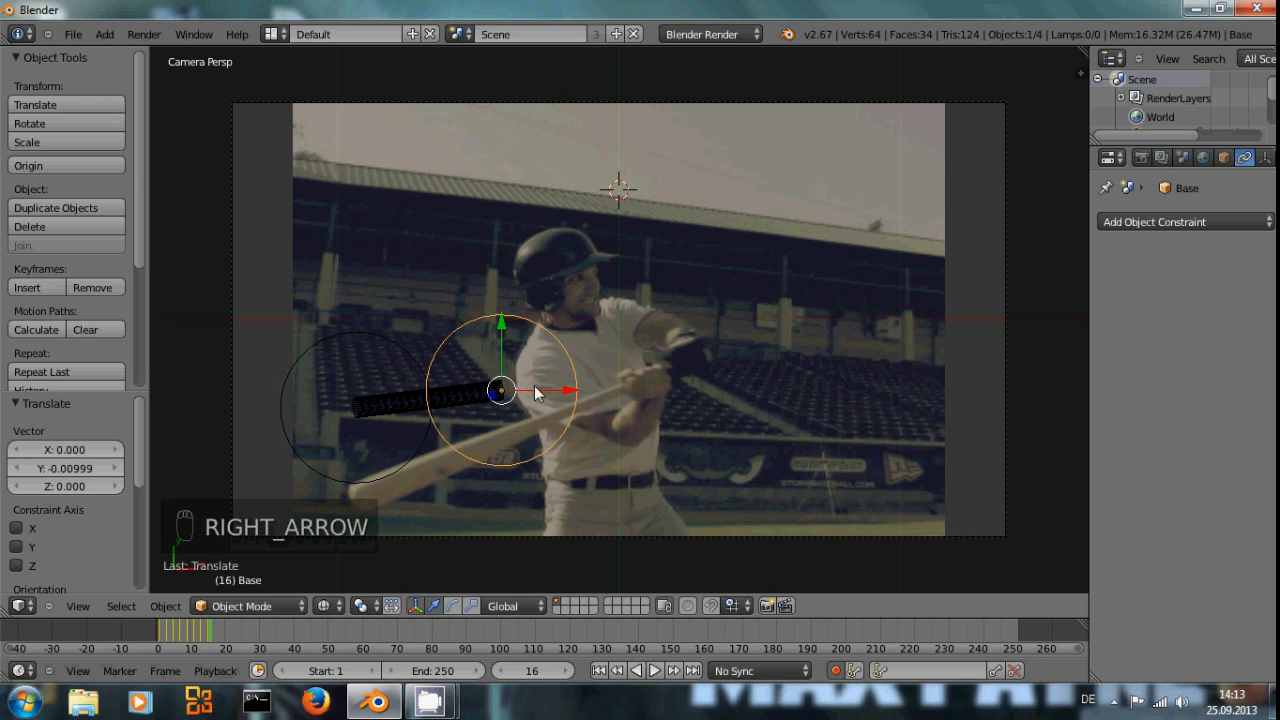
{"action": "key", "text": "g"}
{"action": "key", "text": "g"}
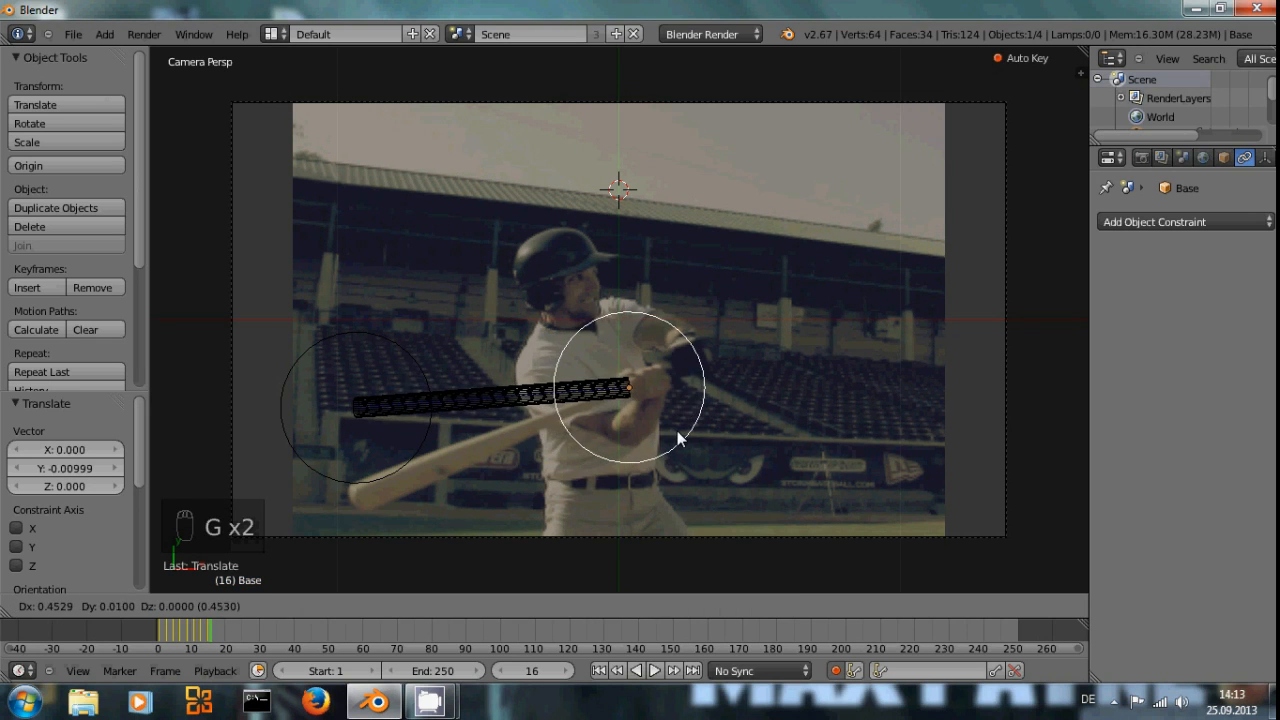
{"action": "left_click", "coordinate": [677, 440]}
{"action": "right_click", "coordinate": [377, 467]}
{"action": "key", "text": "g"}
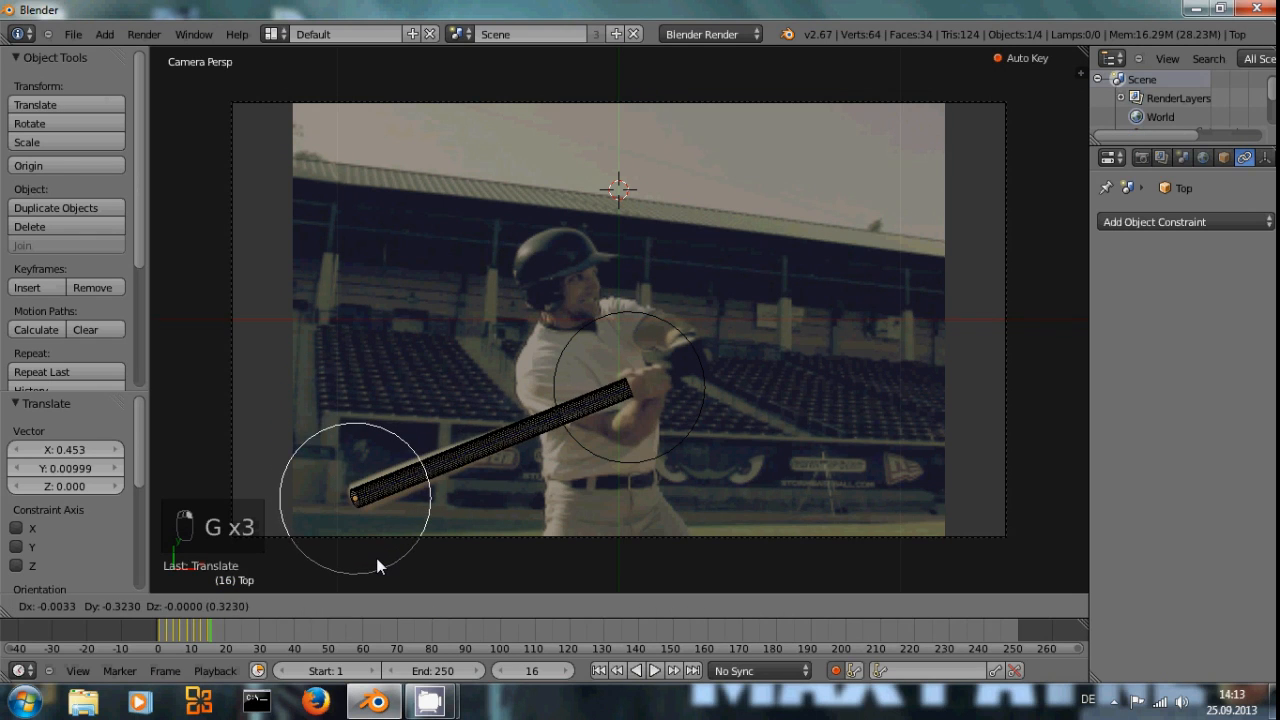
{"action": "left_click", "coordinate": [374, 559]}
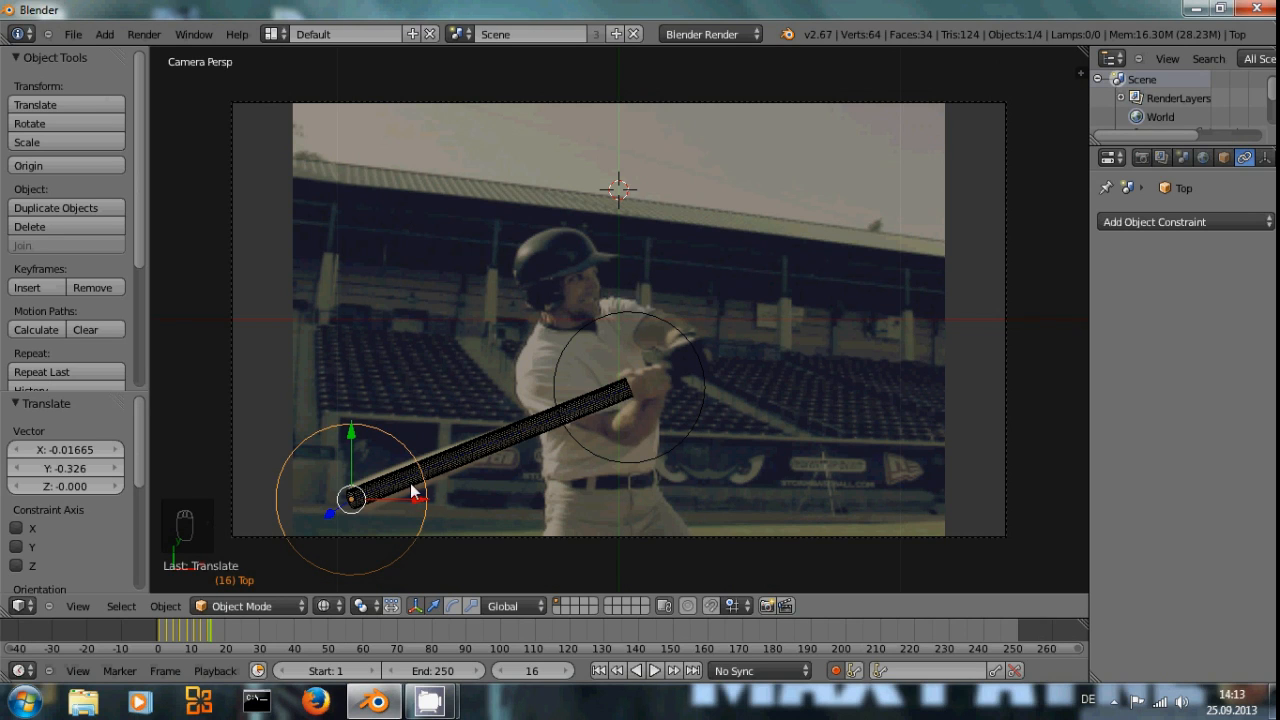
{"action": "scroll", "coordinate": [440, 476], "scroll_direction": "up", "scroll_amount": 1}
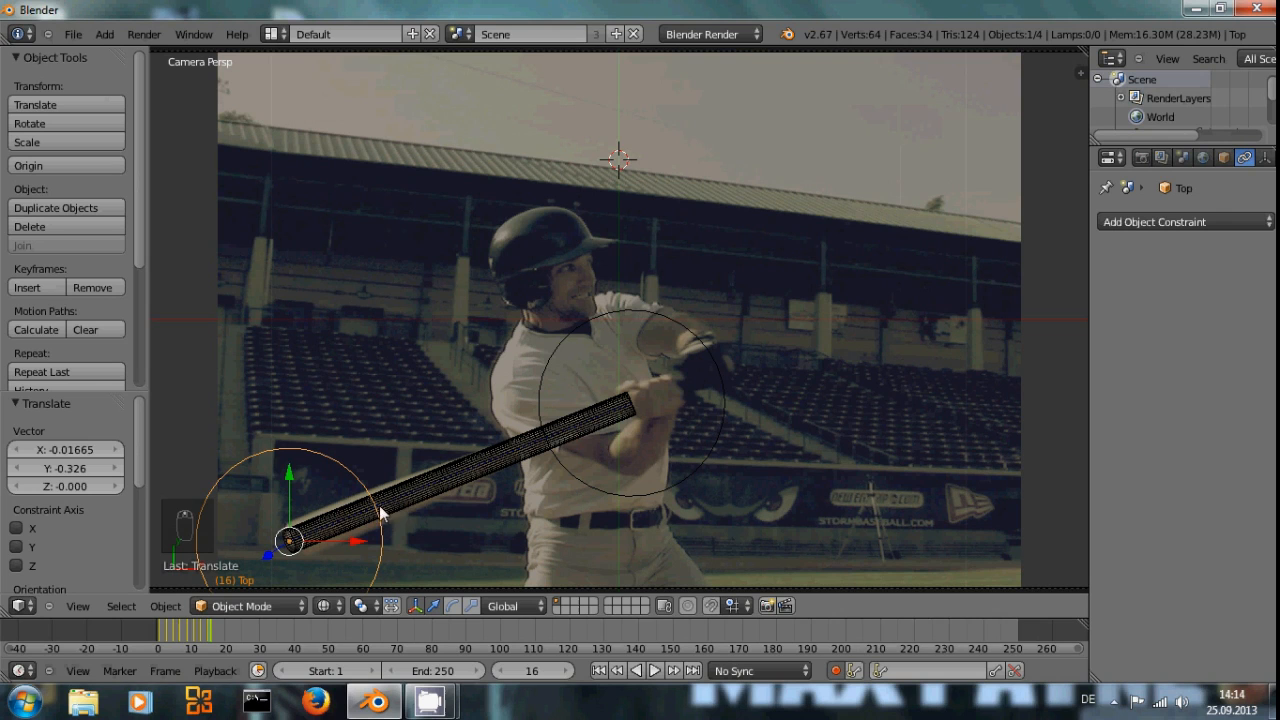
{"action": "scroll", "coordinate": [371, 514], "scroll_direction": "down", "scroll_amount": 1}
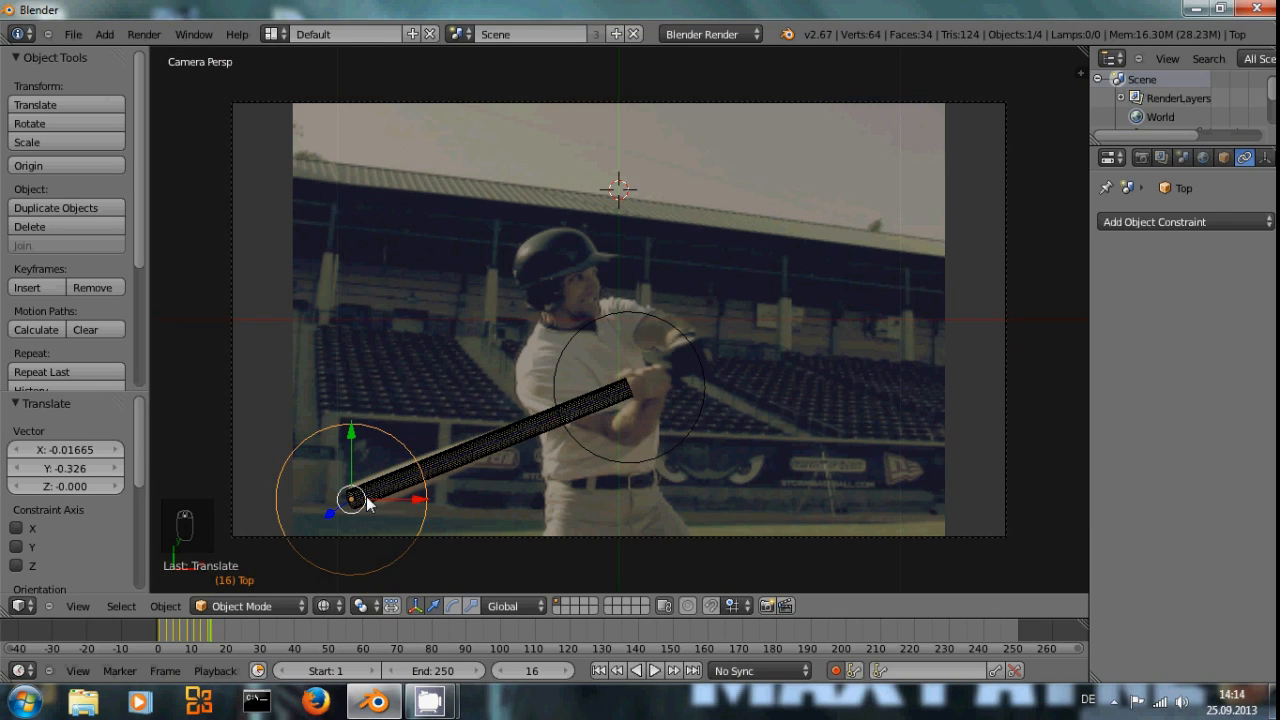
{"action": "right_click", "coordinate": [434, 465]}
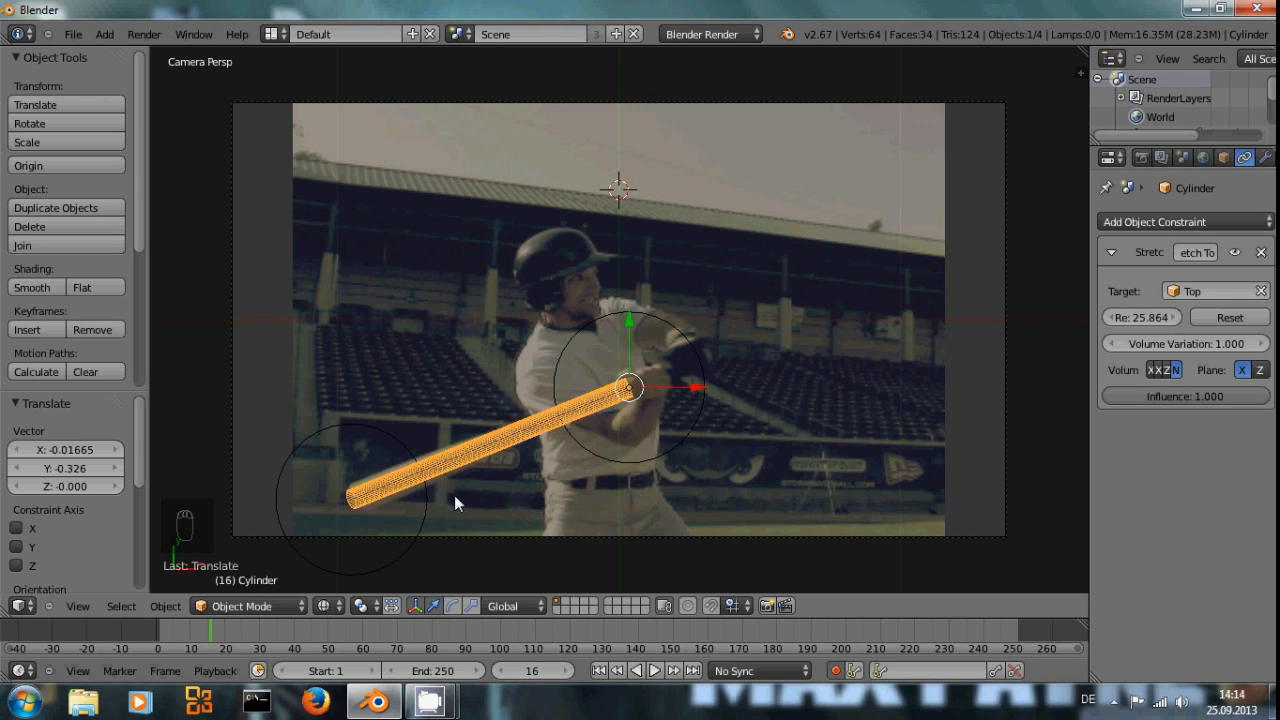
{"action": "key", "text": "s"}
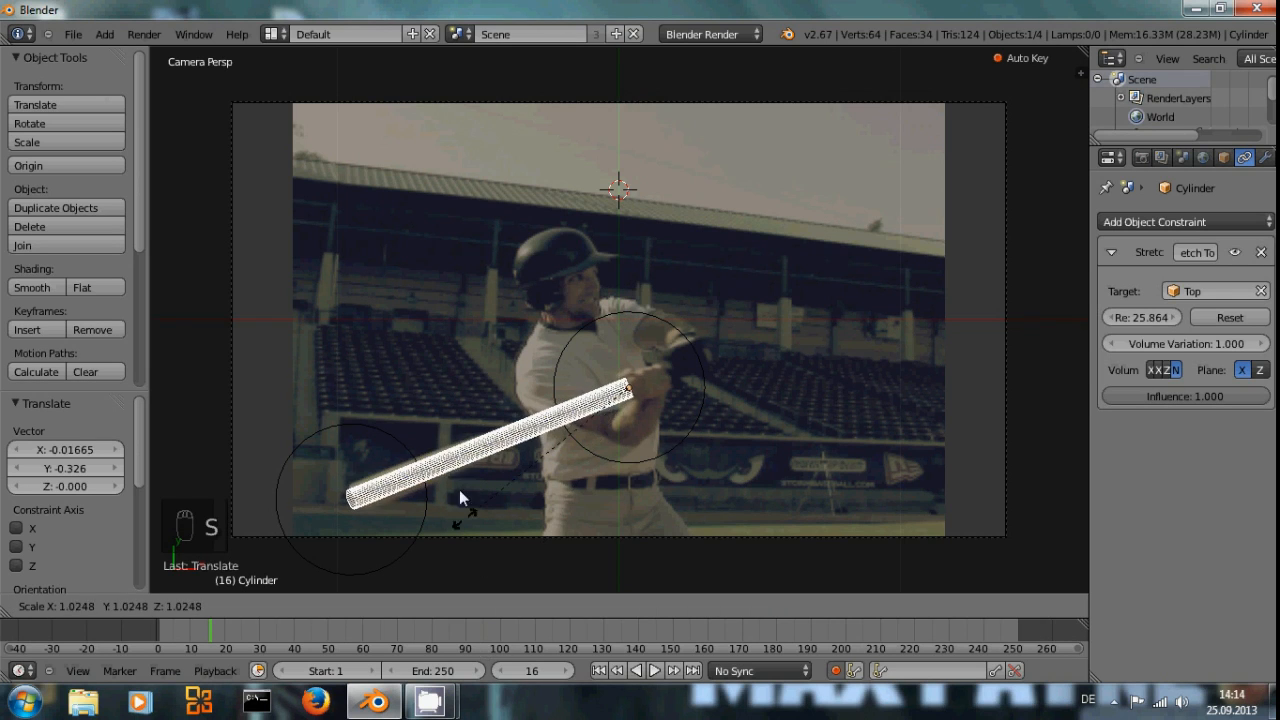
{"action": "left_click", "coordinate": [486, 629]}
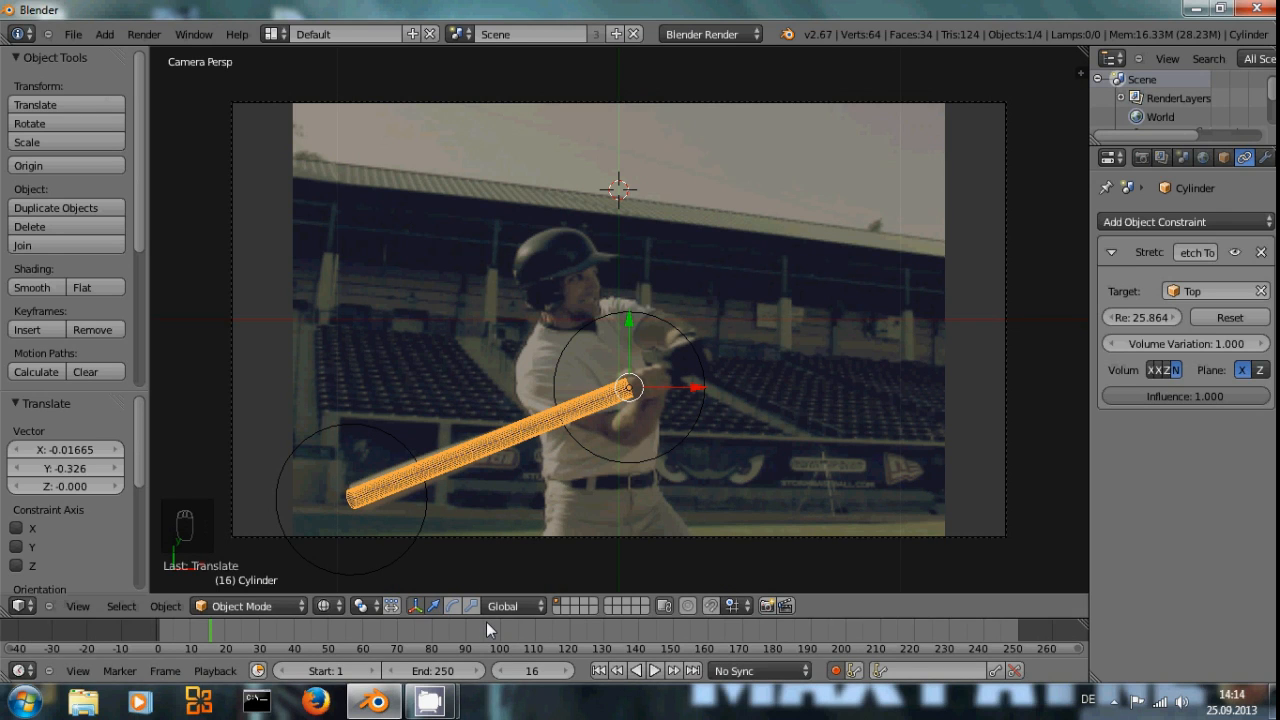
Pull the Top empty back along the bat toward the handle by about 0.286 in X and 0.110 in Y
{"action": "right_click", "coordinate": [420, 505]}
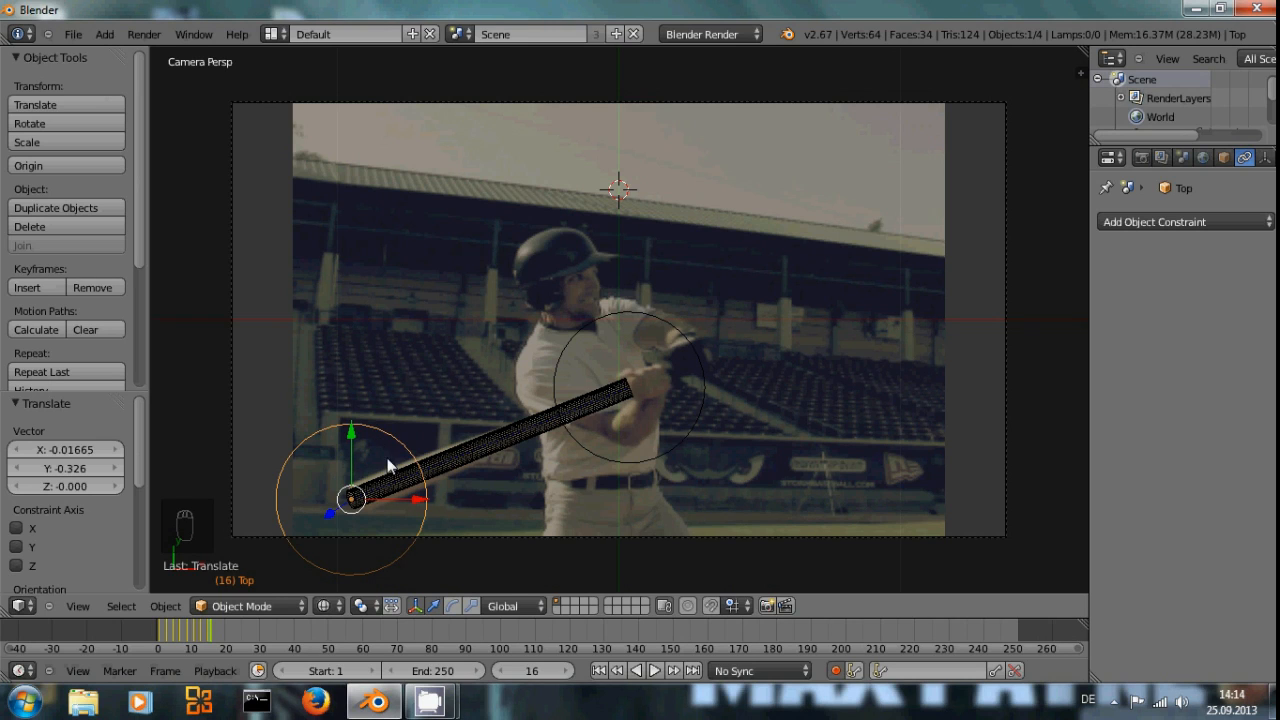
{"action": "key", "text": "g"}
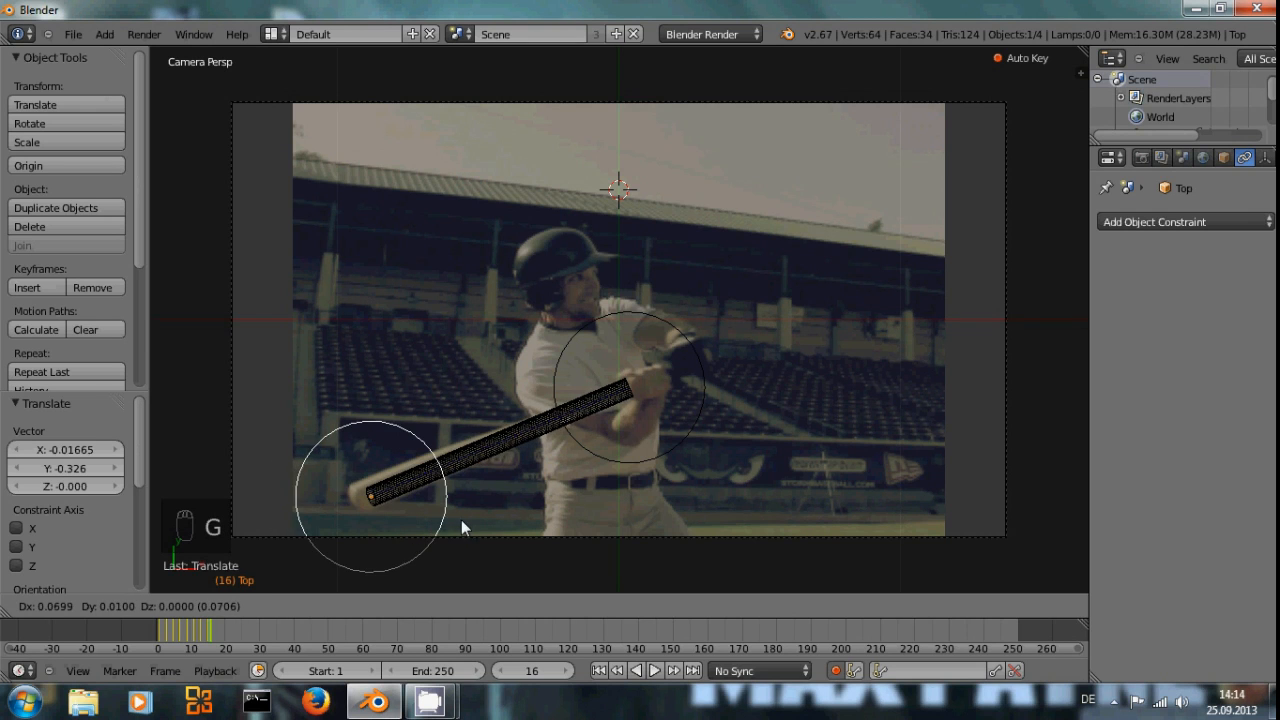
{"action": "left_click", "coordinate": [522, 491]}
At frame 16, move the Top empty about 1.093 along the global Z axis toward the camera
{"action": "middle_click_drag", "start_coordinate": [637, 534], "coordinate": [578, 238]}
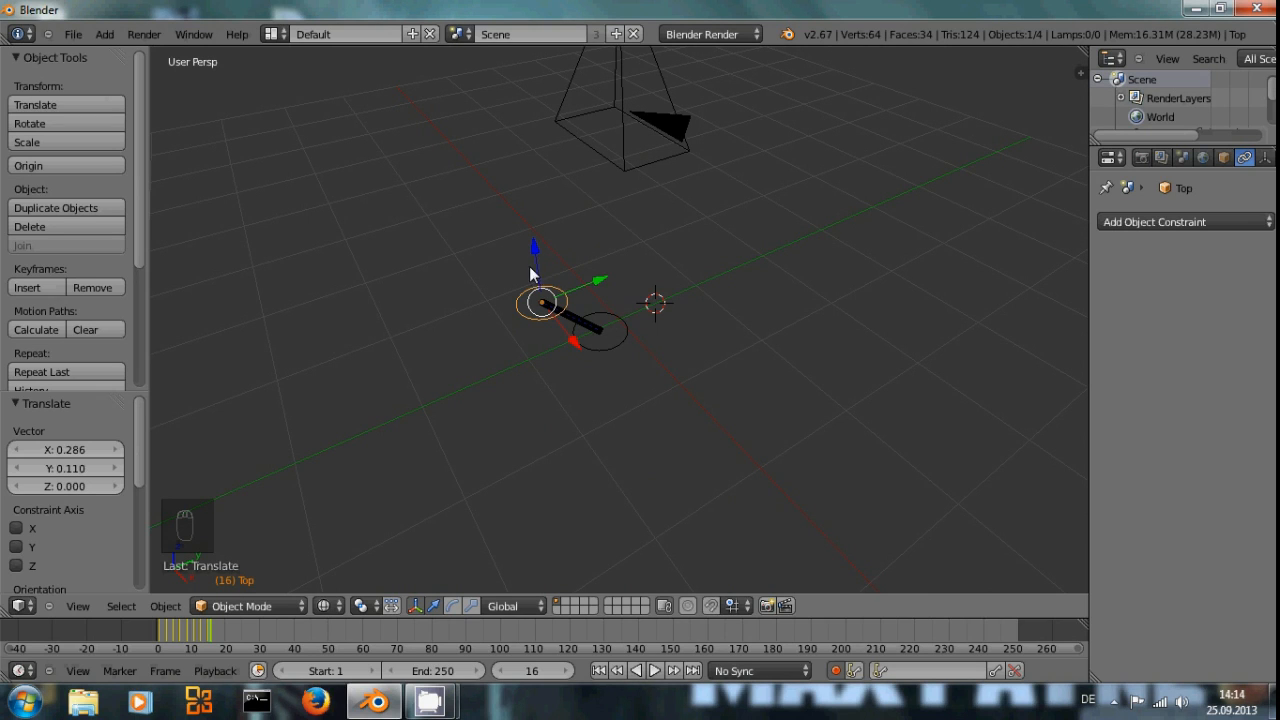
{"action": "key", "text": "KP_0"}
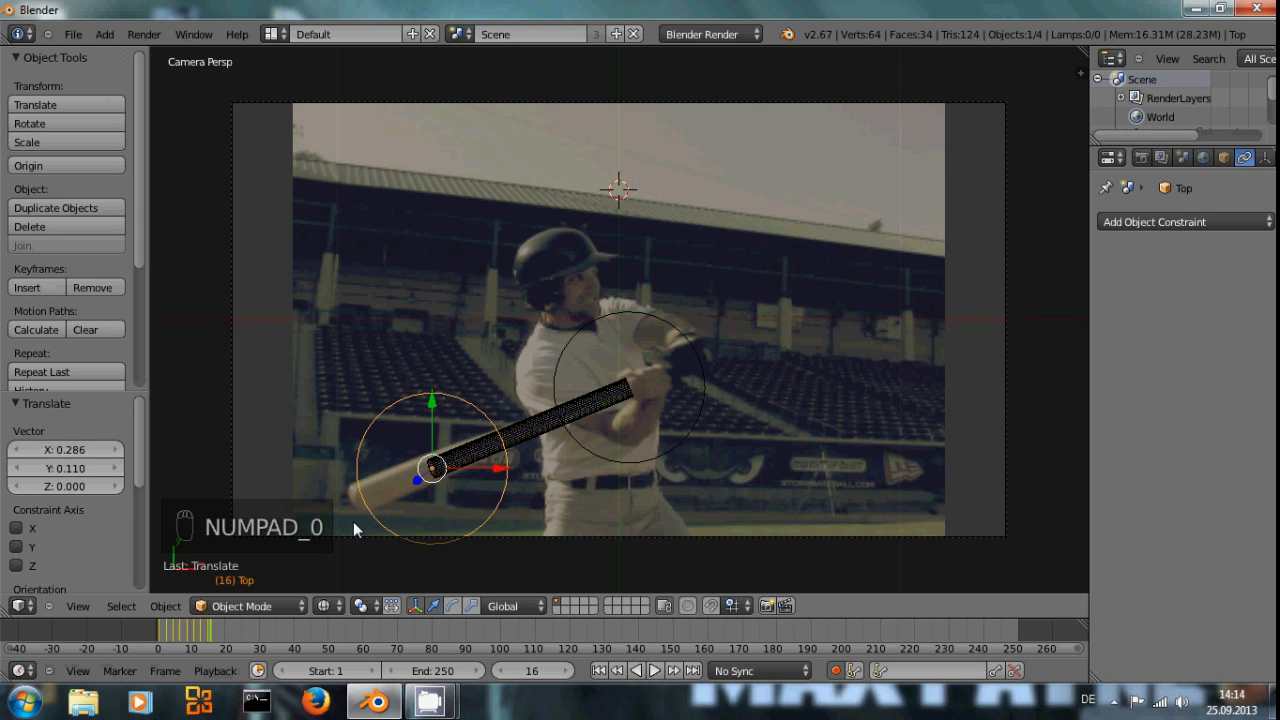
{"action": "key", "text": "g"}
{"action": "key", "text": "z"}
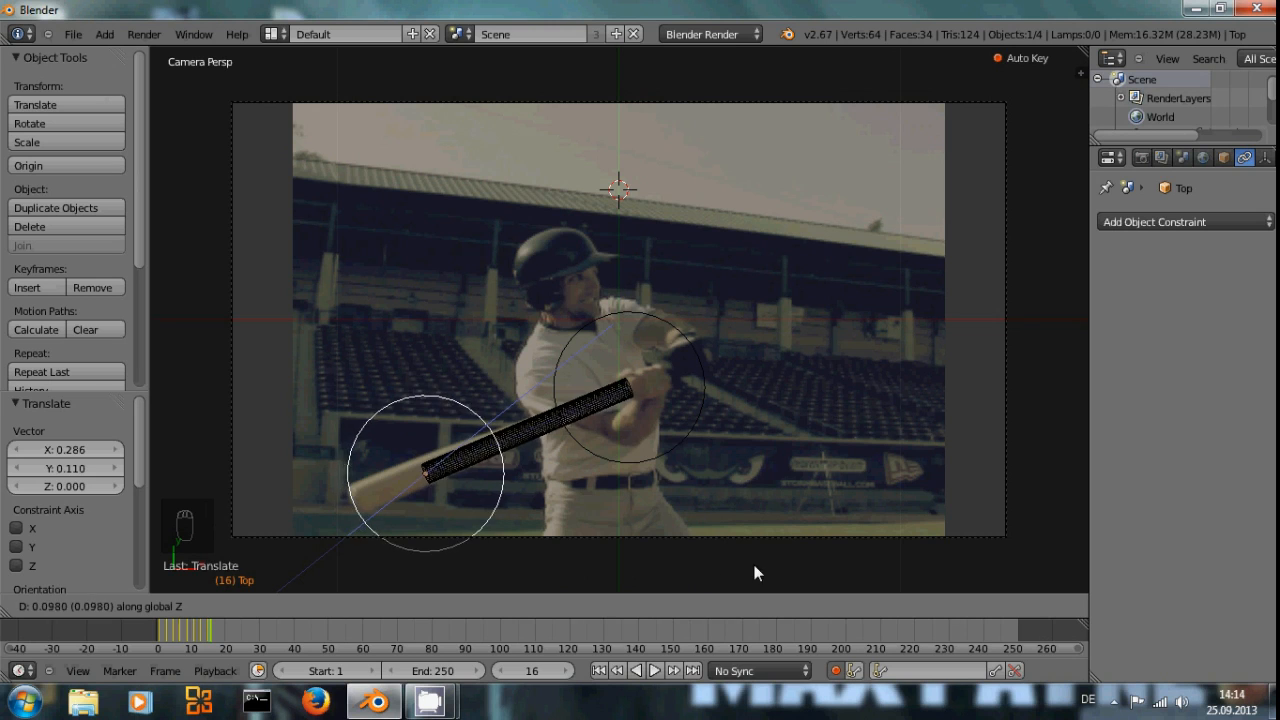
{"action": "left_click", "coordinate": [610, 667]}
Shift the Top empty up and inward along the bat in two small moves, the second about 0.057 in X and 0.025 in Y
{"action": "key", "text": "g"}
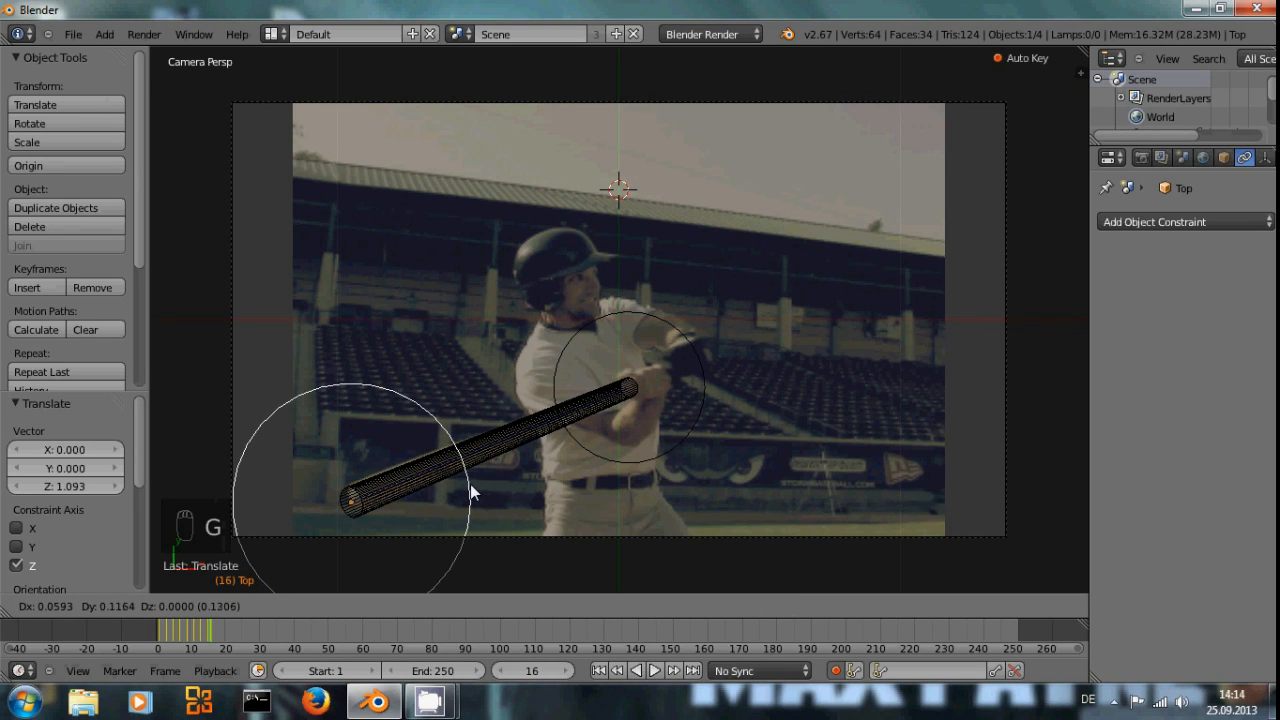
{"action": "left_click", "coordinate": [470, 484]}
{"action": "key", "text": "g"}
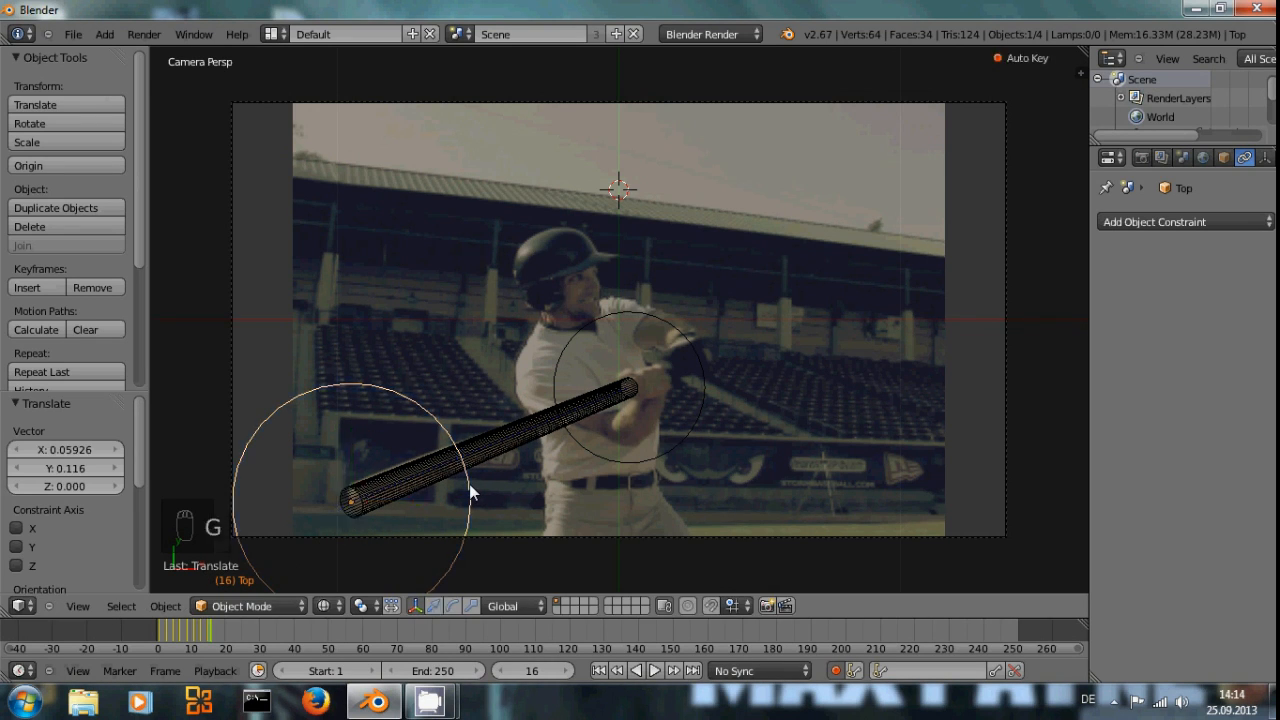
{"action": "left_click", "coordinate": [495, 473]}
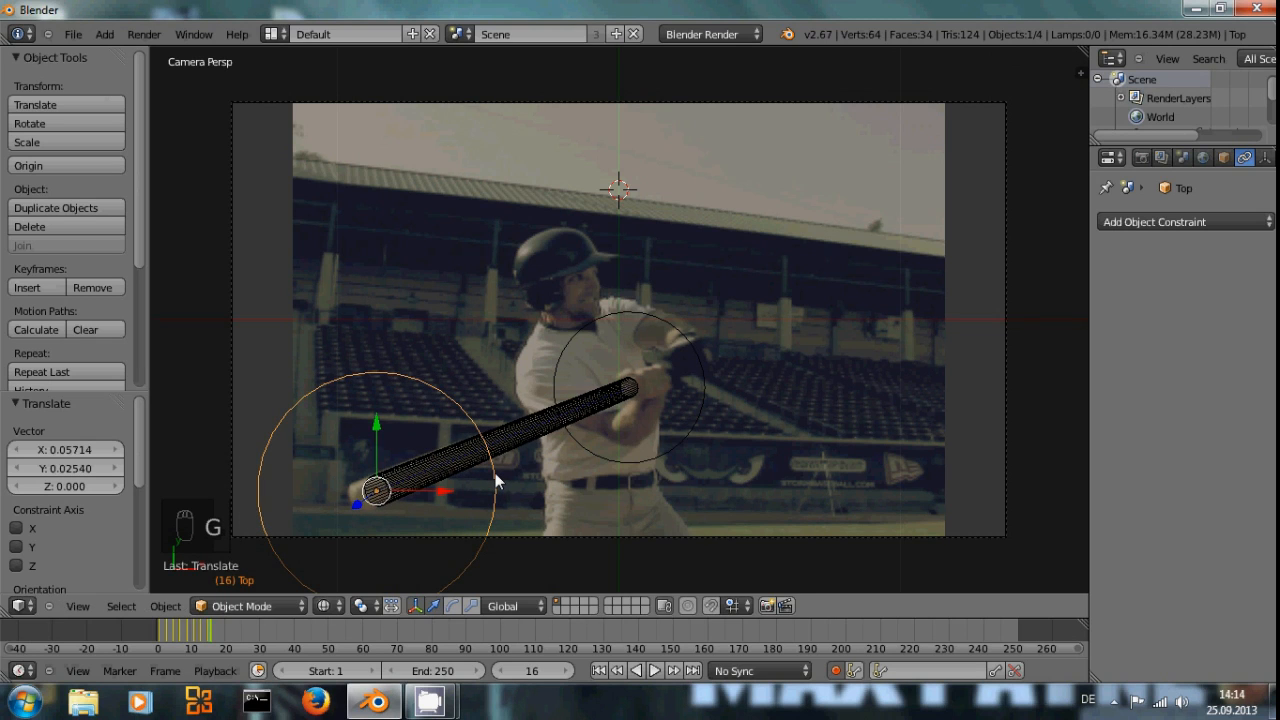
Move the Top empty about 0.093 farther along global Z, then shift it about -0.030 in X onto the bat's tip
{"action": "key", "text": "g"}
{"action": "key", "text": "z"}
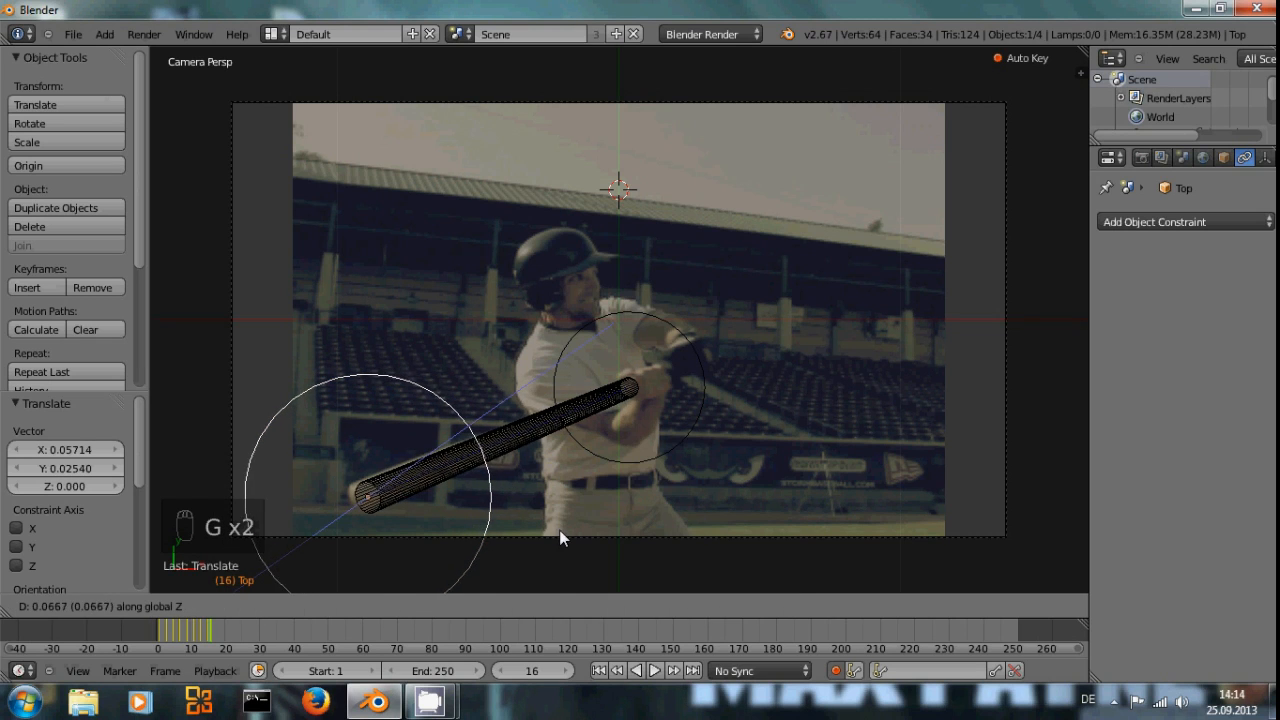
{"action": "left_click", "coordinate": [580, 548]}
{"action": "key", "text": "g"}
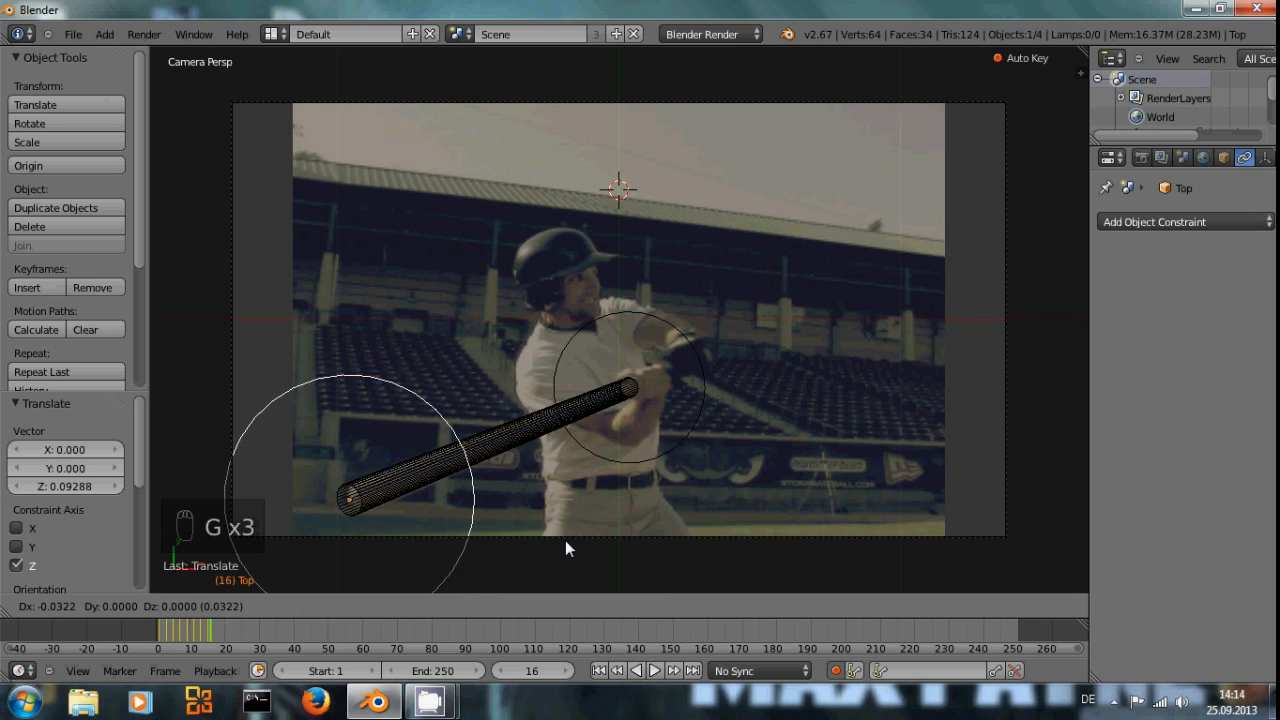
{"action": "left_click", "coordinate": [566, 543]}
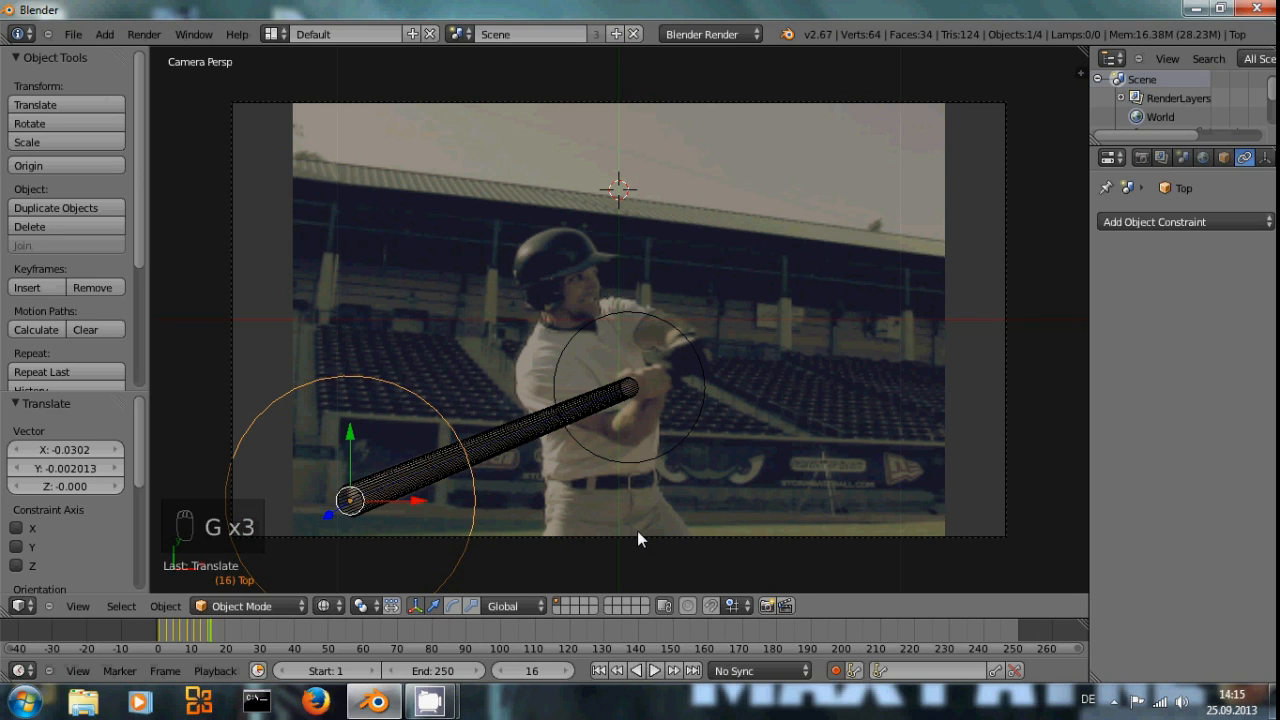
Go back to frame 14 and move the Top empty about 0.083 in X and 0.077 in Y onto the upright bat's tip
{"action": "key", "text": "Left"}
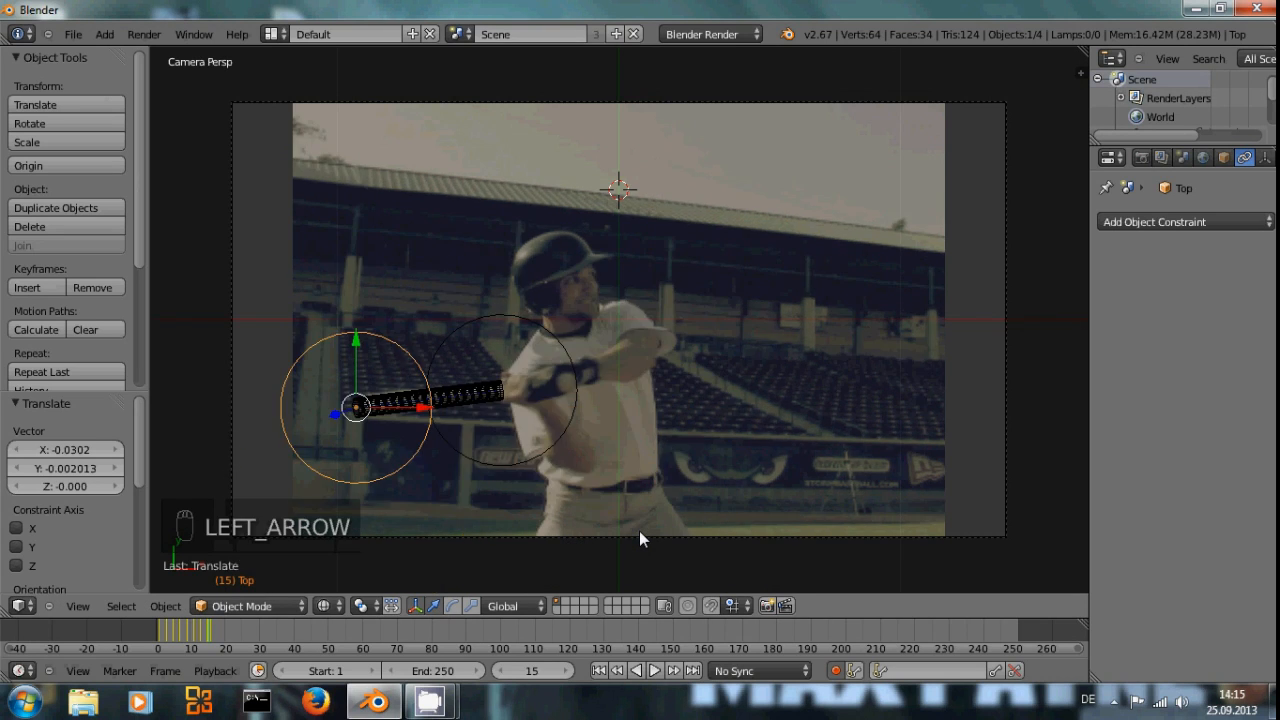
{"action": "key", "text": "Left"}
{"action": "key", "text": "Left"}
{"action": "key", "text": "Right"}
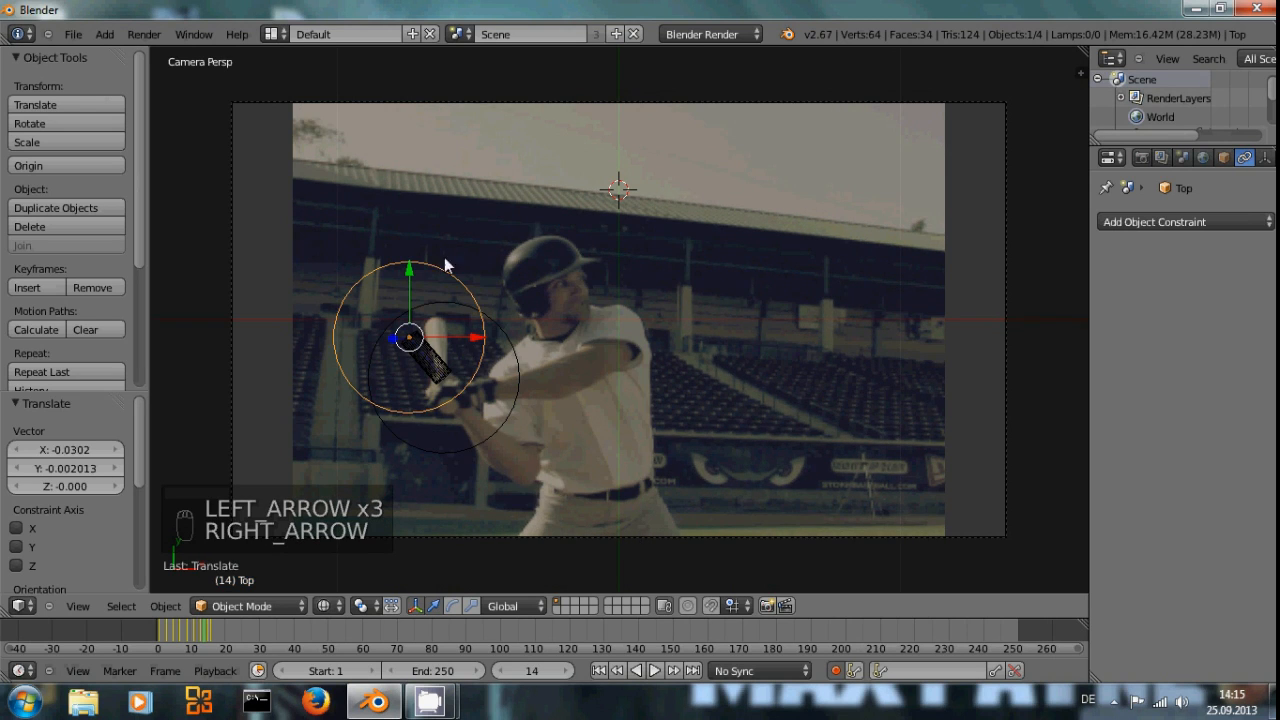
{"action": "key", "text": "g"}
{"action": "key", "text": "g"}
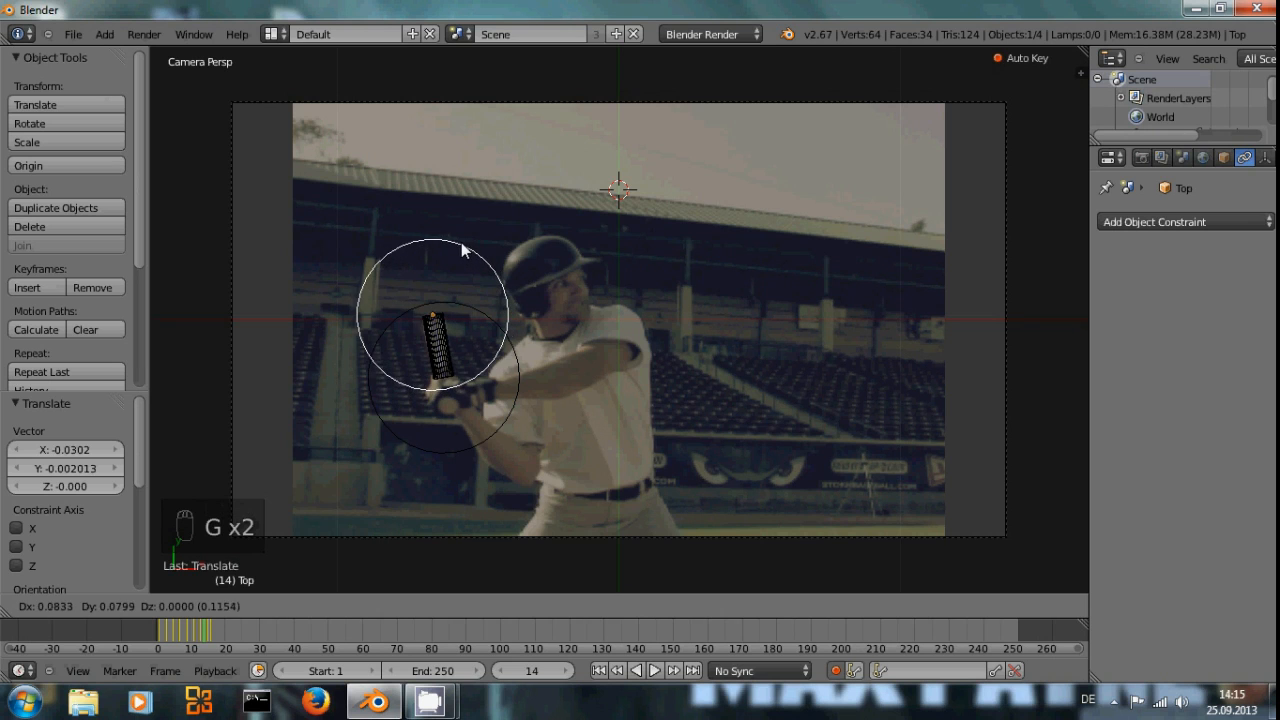
{"action": "left_click", "coordinate": [464, 250]}
Return to frame 16 and nudge the Top empty about 0.020 in X and 0.010 in Y along the bat
{"action": "key", "text": "Right"}
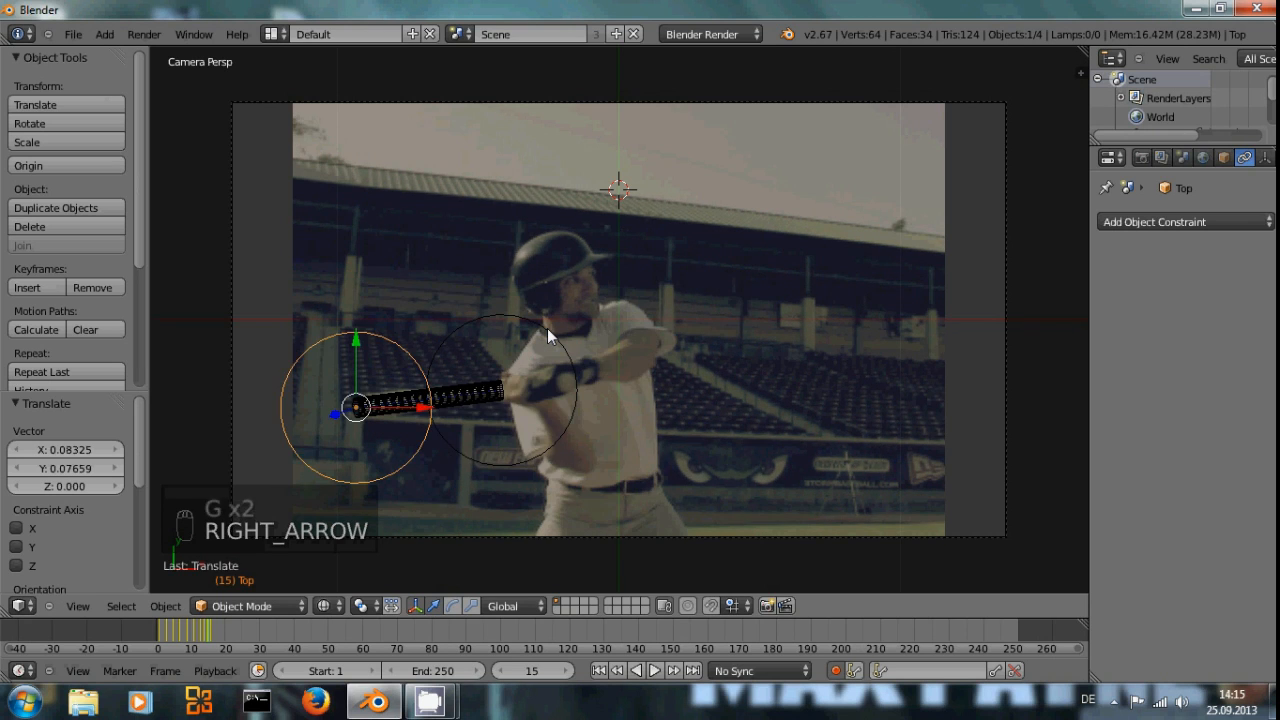
{"action": "key", "text": "Right"}
{"action": "key", "text": "Right"}
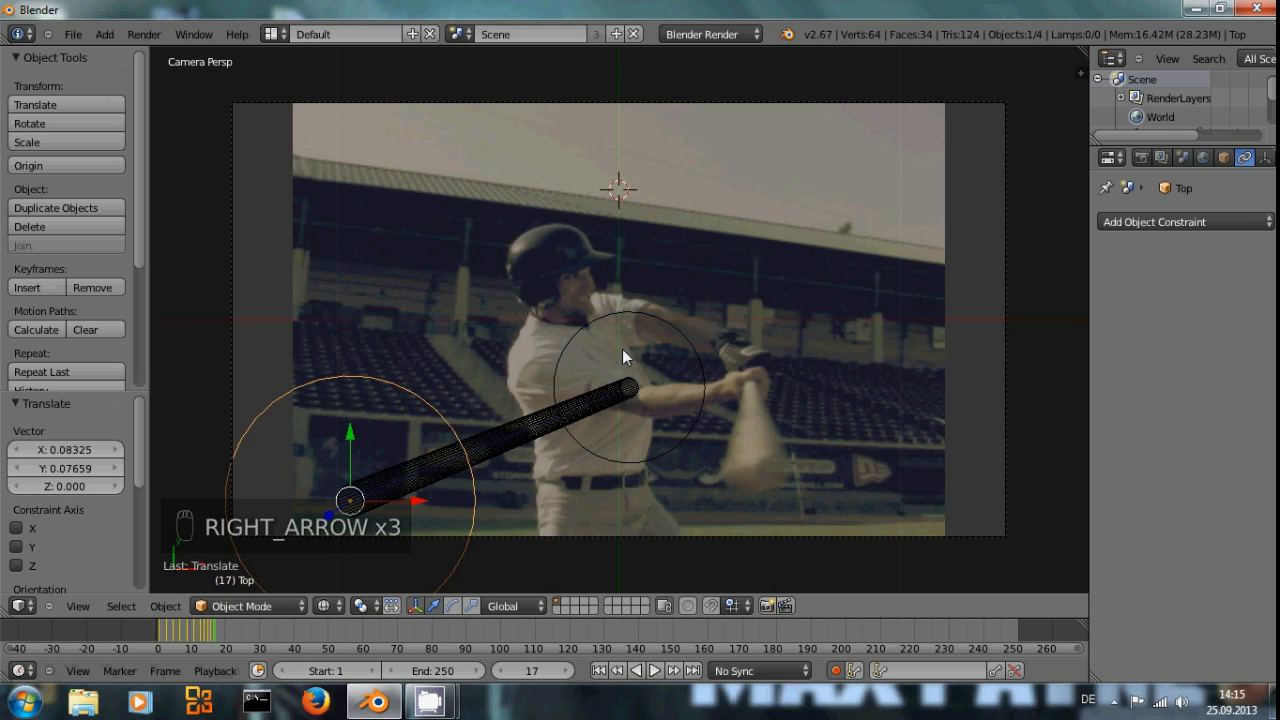
{"action": "key", "text": "Left"}
{"action": "scroll", "coordinate": [685, 416], "scroll_direction": "down", "scroll_amount": 1}
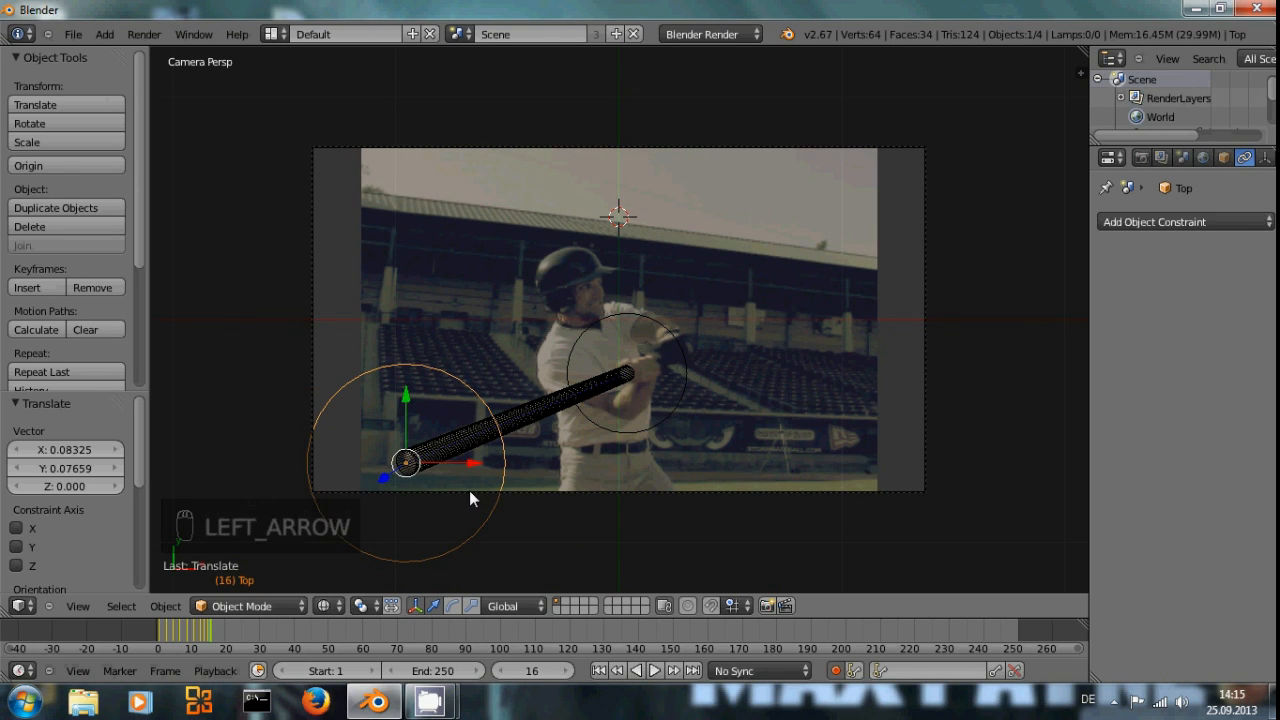
{"action": "key", "text": "g"}
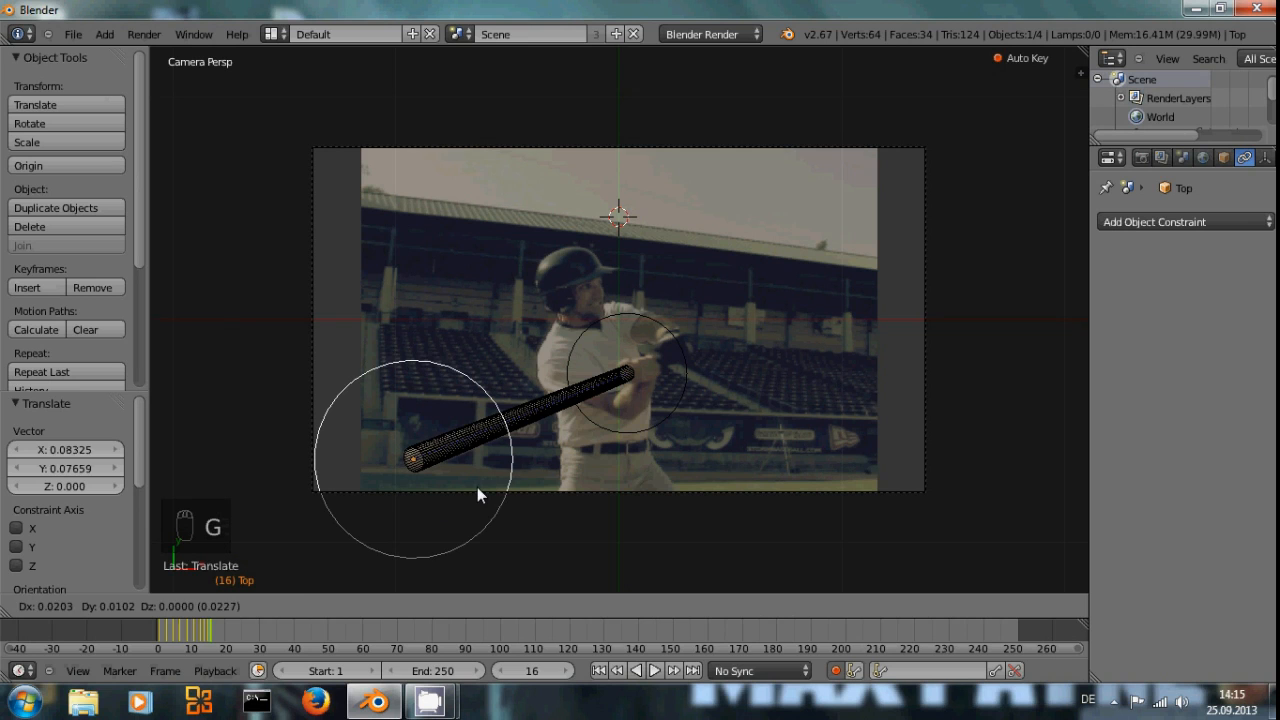
{"action": "left_click", "coordinate": [478, 488]}
Advance to frame 17 and move the Base empty about 0.425 in X to the batter's hands
{"action": "key", "text": "Left"}
{"action": "key", "text": "Left"}
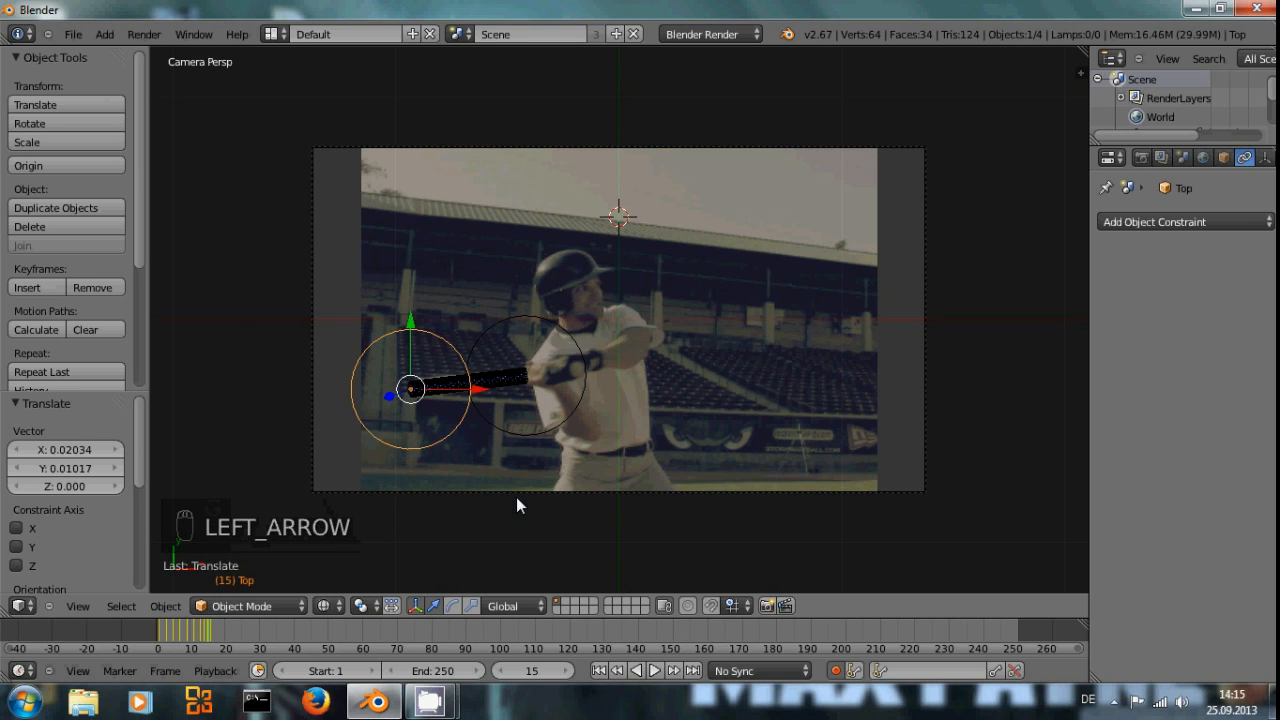
{"action": "key", "text": "Right"}
{"action": "key", "text": "Right"}
{"action": "key", "text": "Right"}
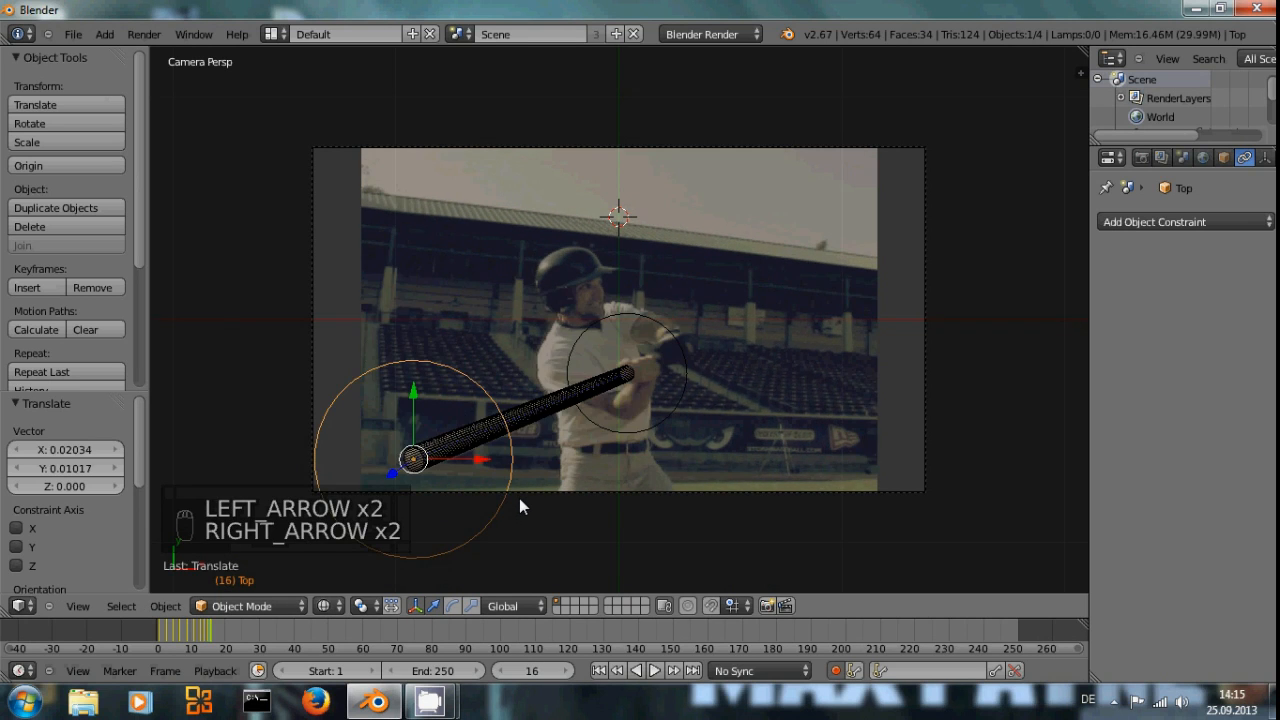
{"action": "right_click", "coordinate": [655, 400]}
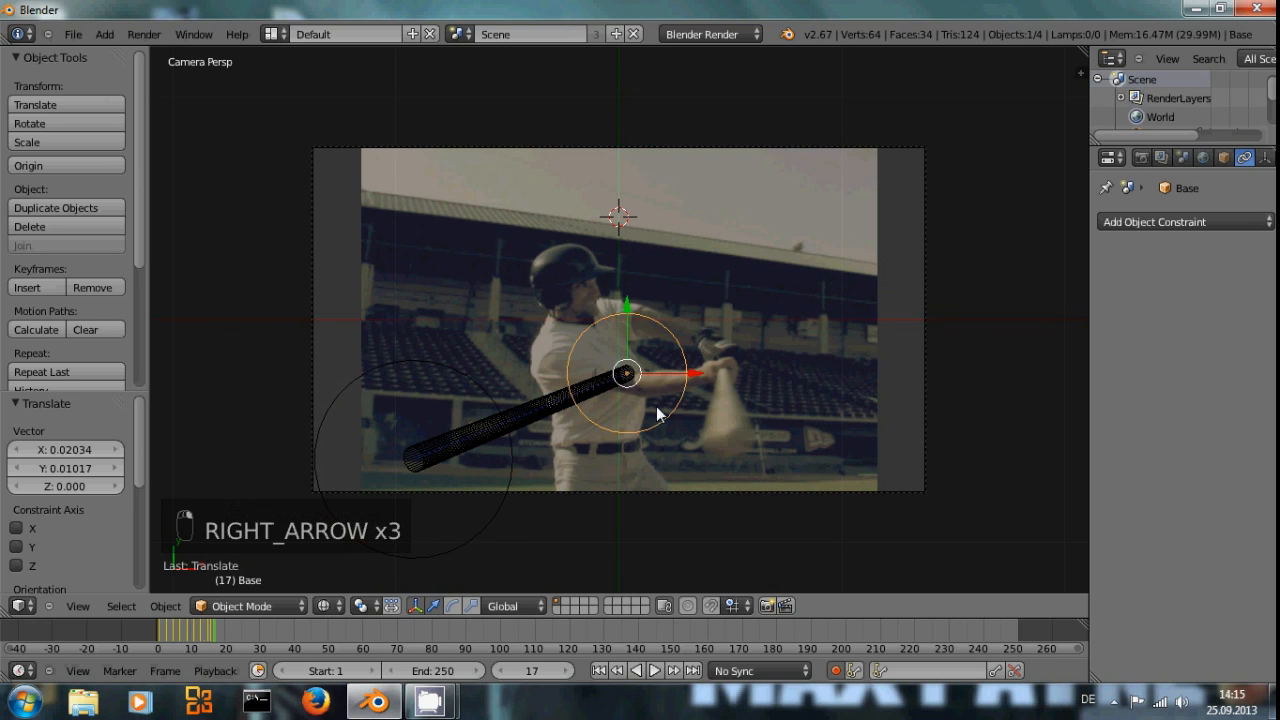
{"action": "key", "text": "g"}
{"action": "key", "text": "g"}
{"action": "key", "text": "g"}
{"action": "key", "text": "g"}
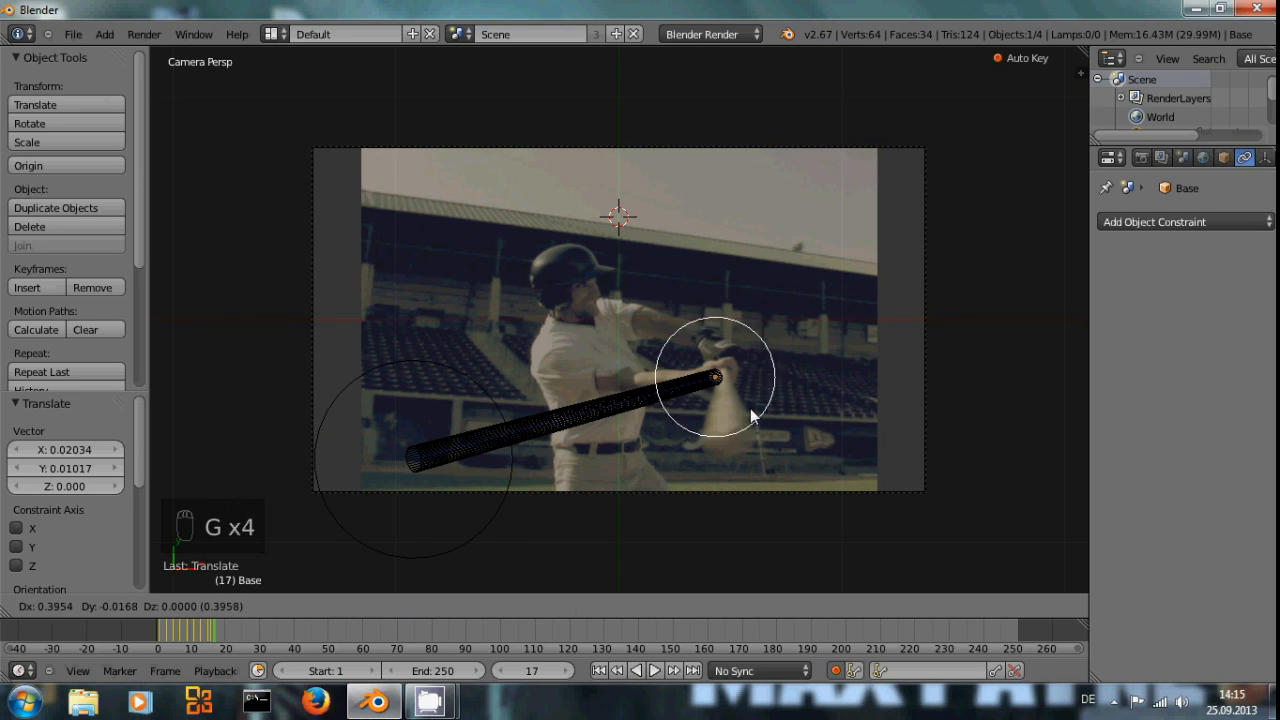
{"action": "left_click", "coordinate": [755, 412]}
Move the Top empty about 0.849 in X and 0.036 in Y to the bat's far end below the hands, and check the blade's depth
{"action": "right_click", "coordinate": [484, 504]}
{"action": "right_click", "coordinate": [487, 503]}
{"action": "key", "text": "g"}
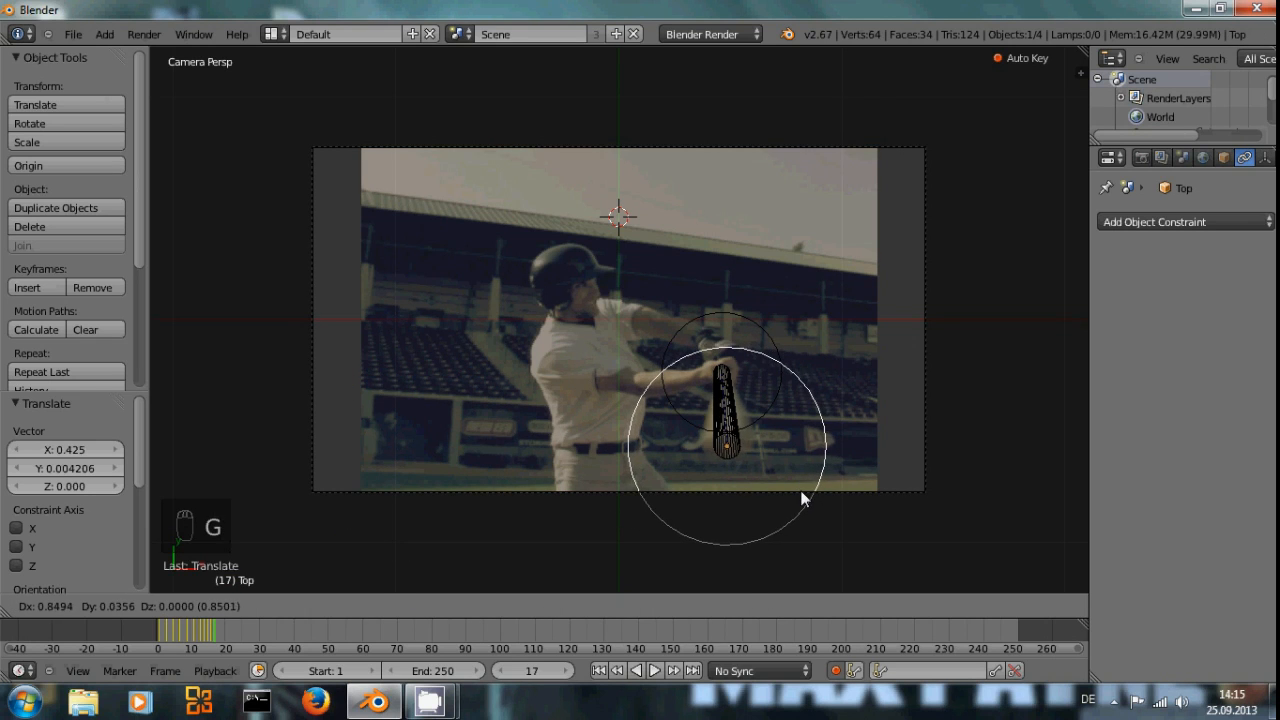
{"action": "left_click", "coordinate": [802, 496]}
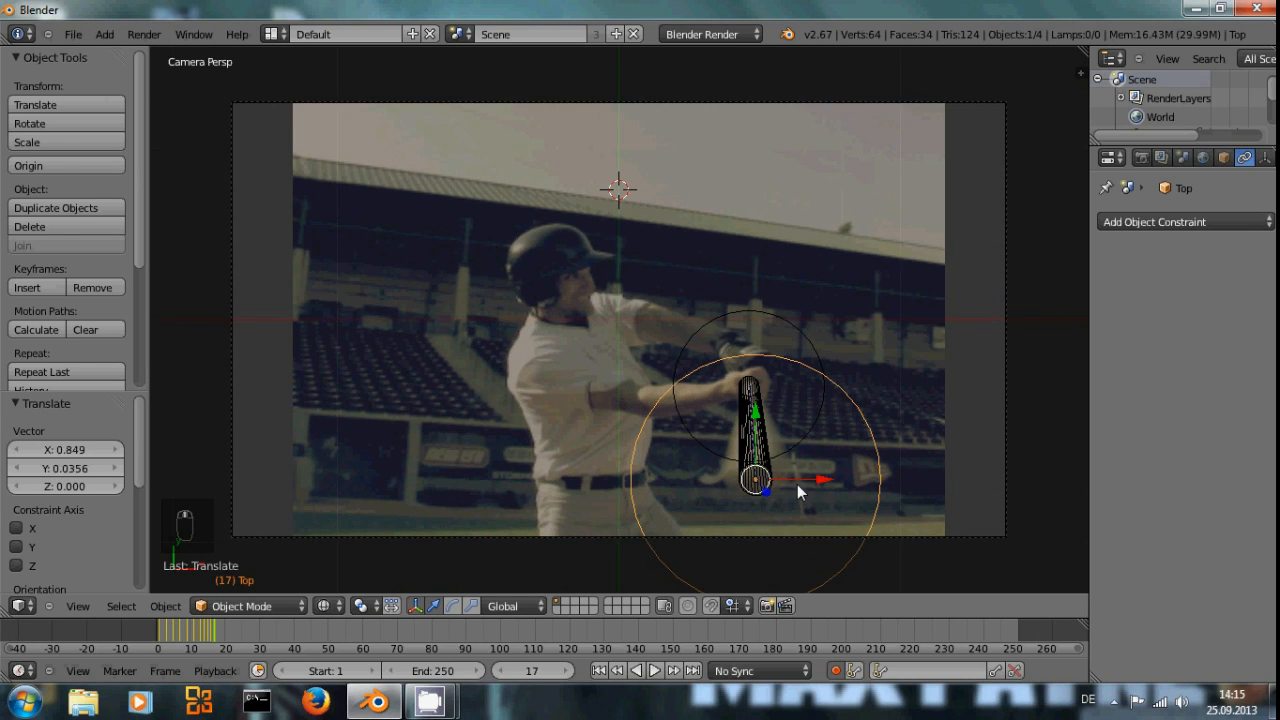
{"action": "middle_click_drag", "start_coordinate": [842, 496], "coordinate": [603, 328]}
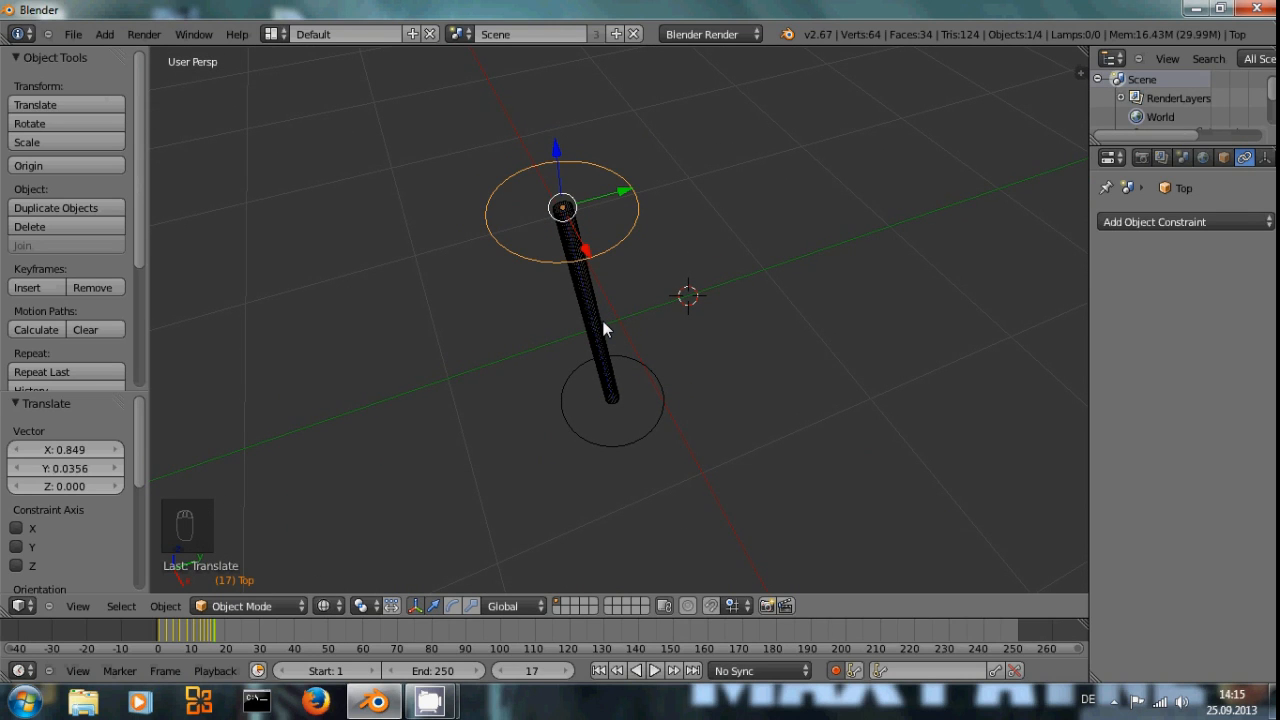
{"action": "key", "text": "KP_0"}
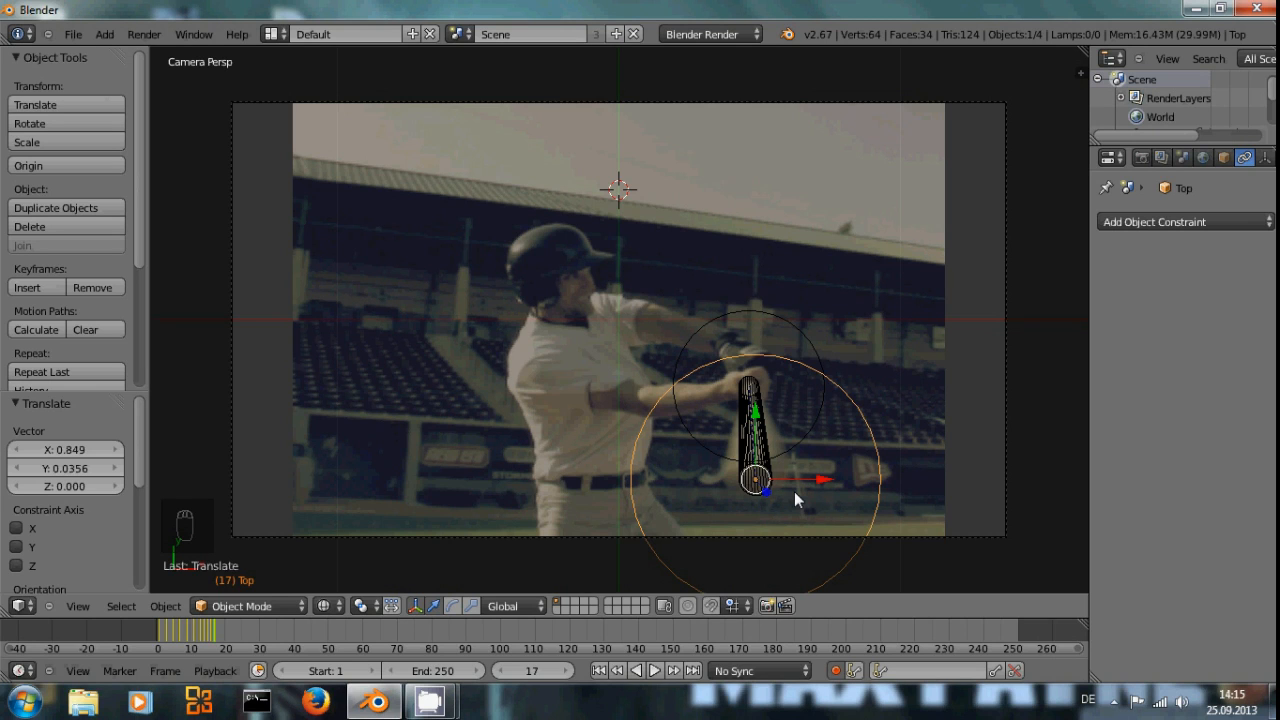
{"action": "key", "text": "KP_0"}
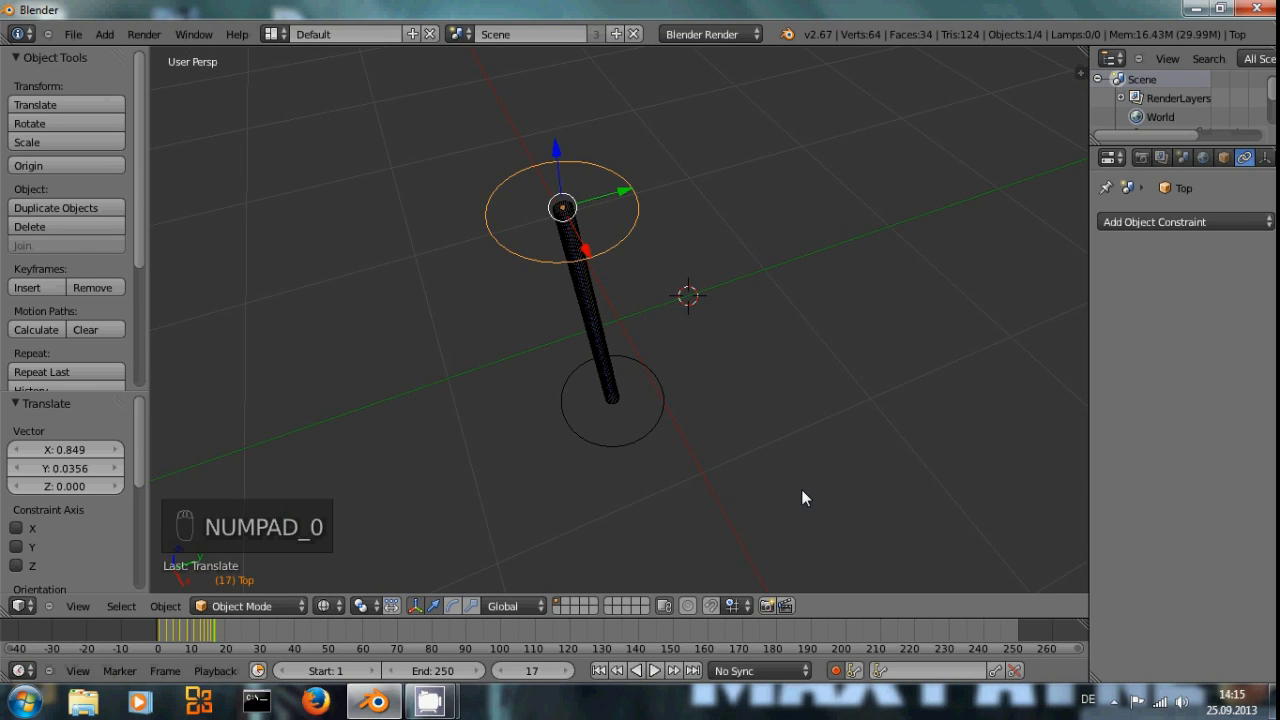
{"action": "key", "text": "KP_0"}
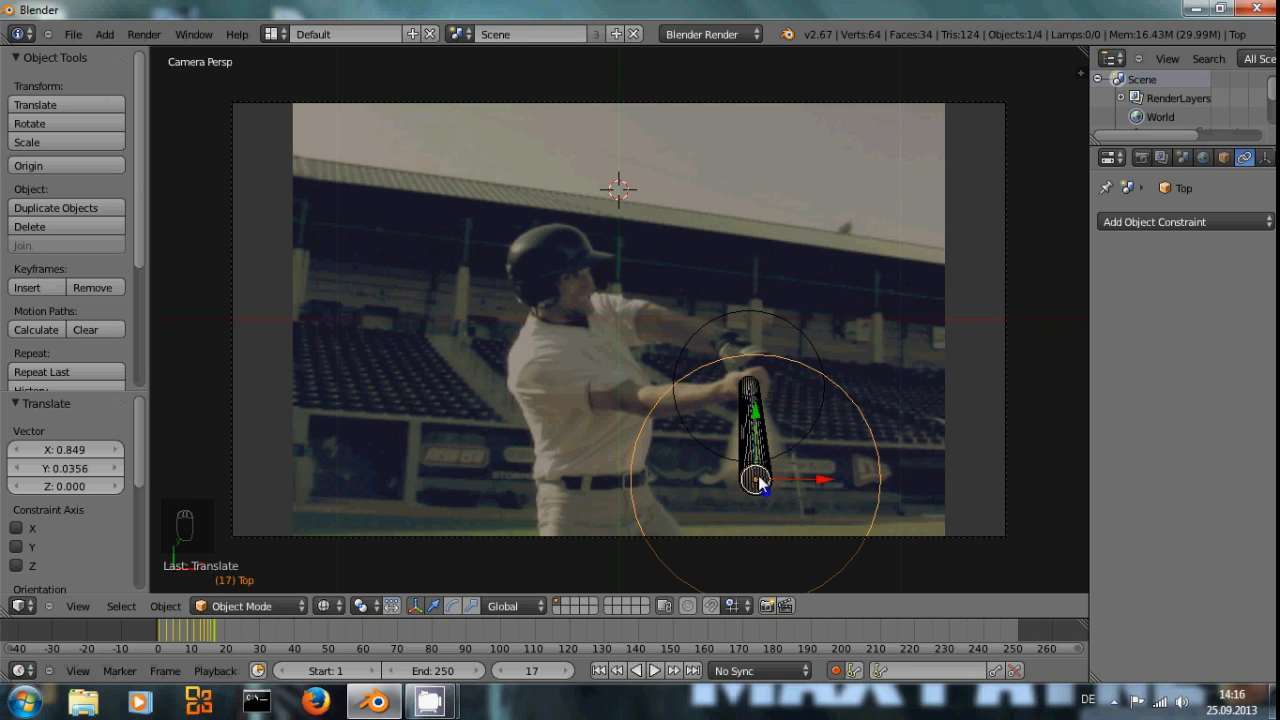
Advance to frame 18 and move the Base empty about 0.240 in X and 0.008 in Y to the batter's hands
{"action": "key", "text": "Down"}
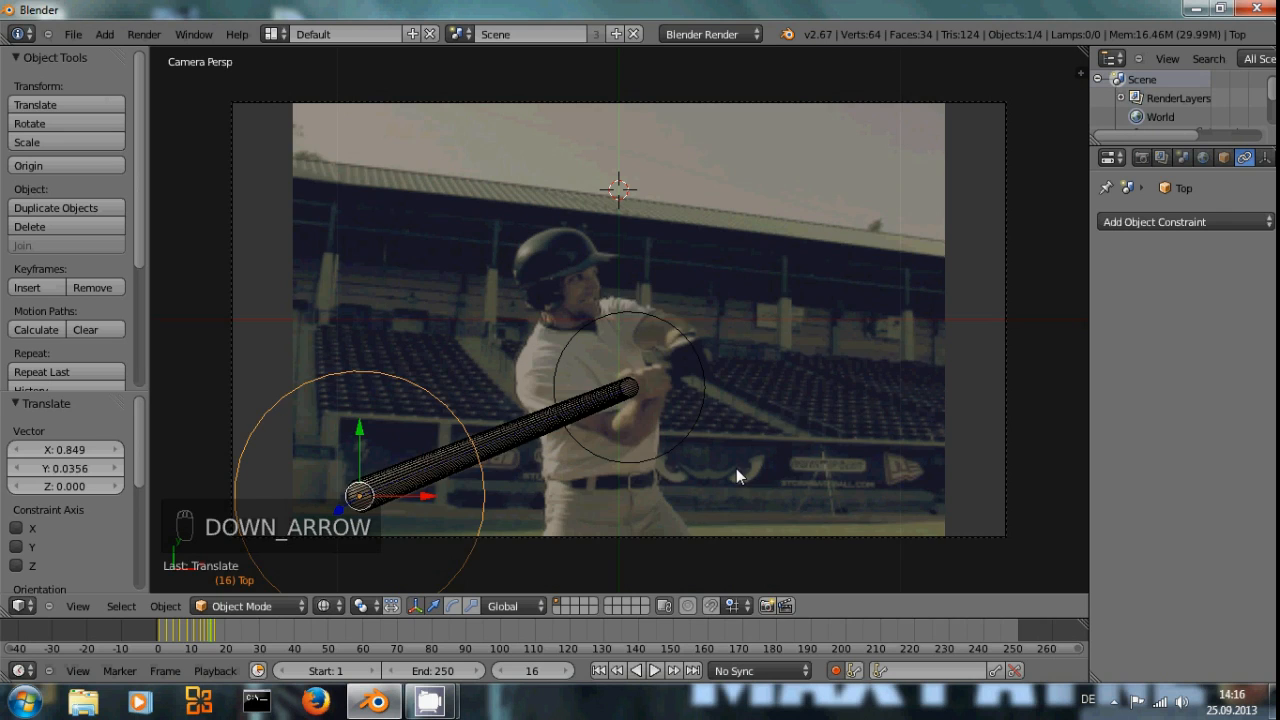
{"action": "key", "text": "Right"}
{"action": "key", "text": "Right"}
{"action": "scroll", "coordinate": [894, 449], "scroll_direction": "down", "scroll_amount": 1}
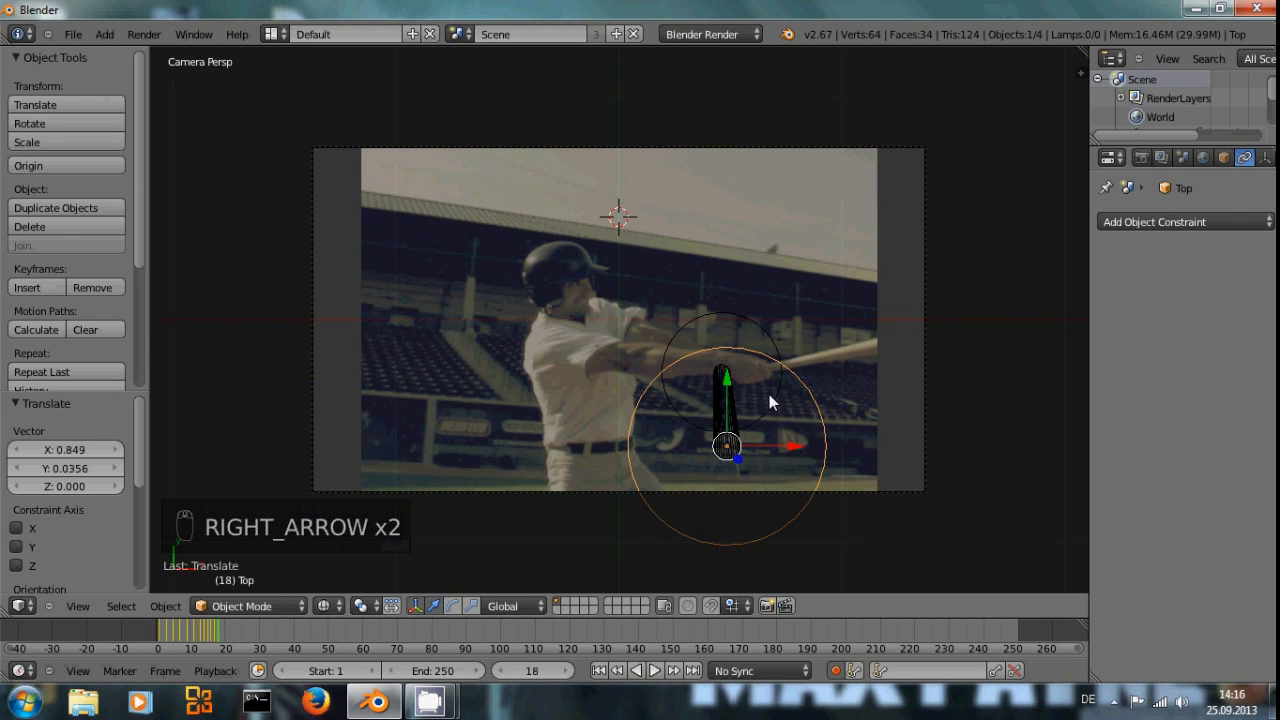
{"action": "right_click", "coordinate": [769, 394]}
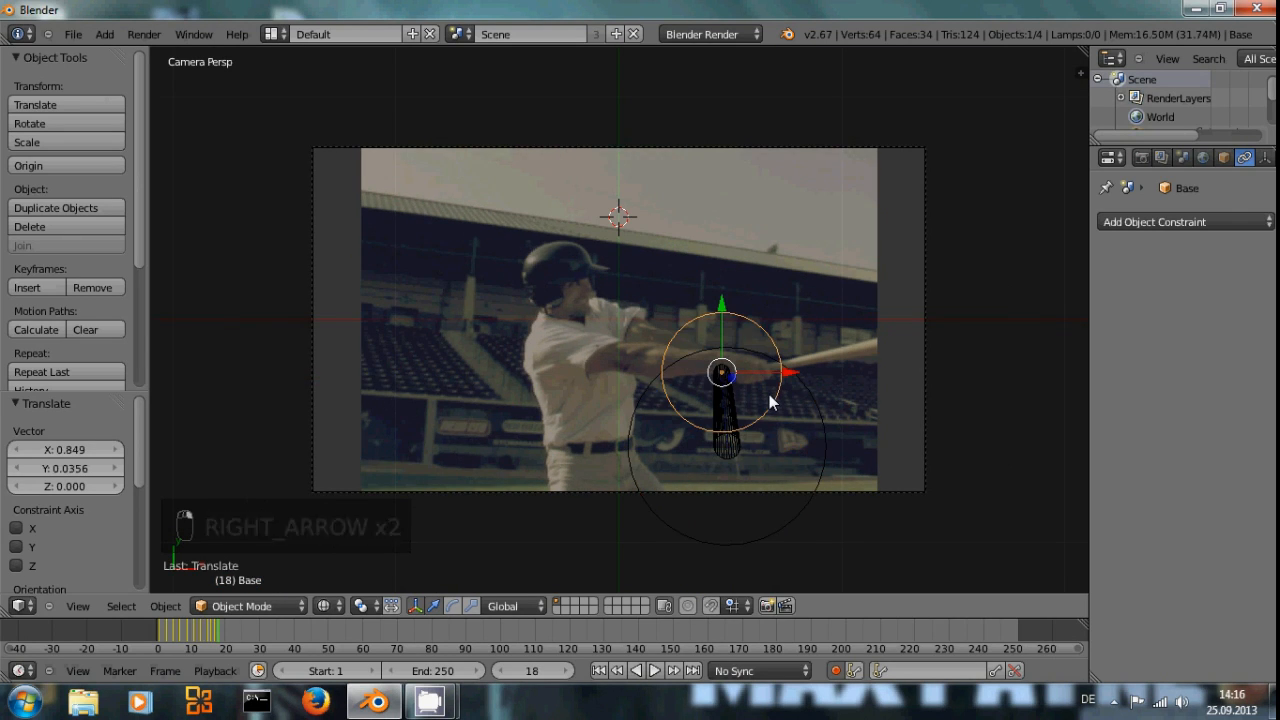
{"action": "key", "text": "g"}
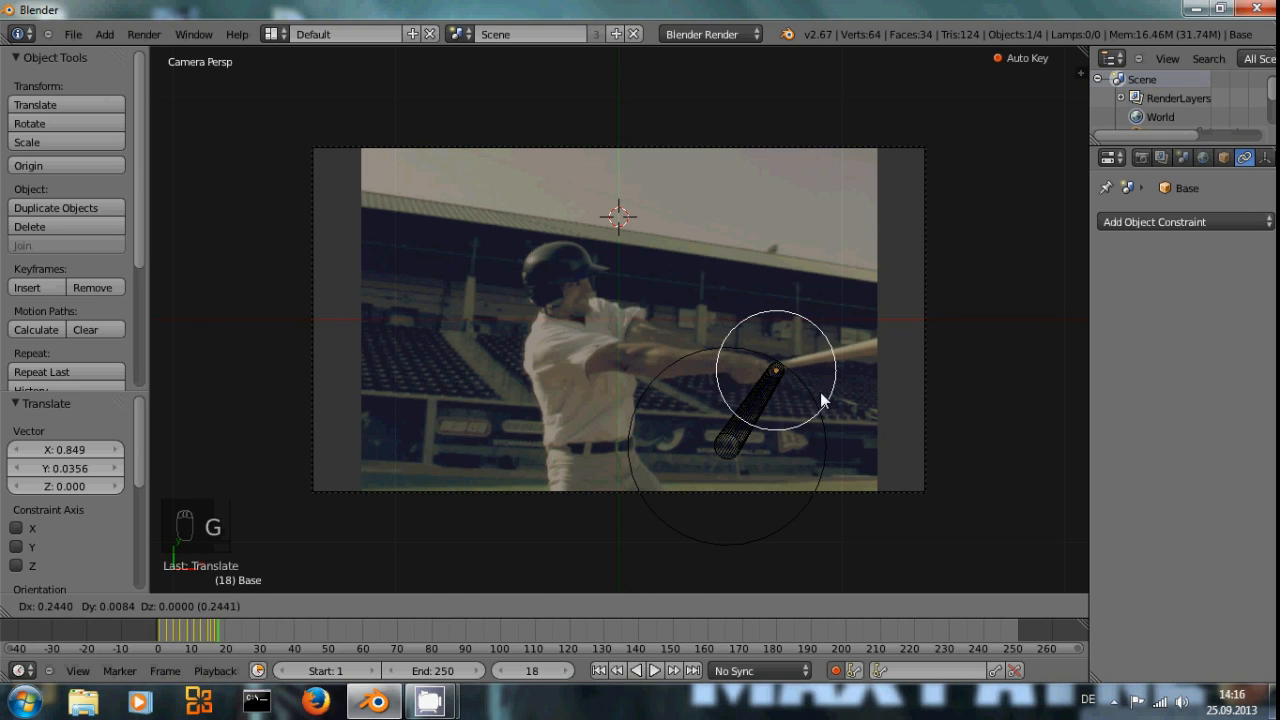
{"action": "left_click", "coordinate": [821, 396]}
Move the Top empty about 0.547 in X and 0.308 in Y, extending the blade along the bat beyond the footage edge
{"action": "right_click", "coordinate": [826, 471]}
{"action": "key", "text": "g"}
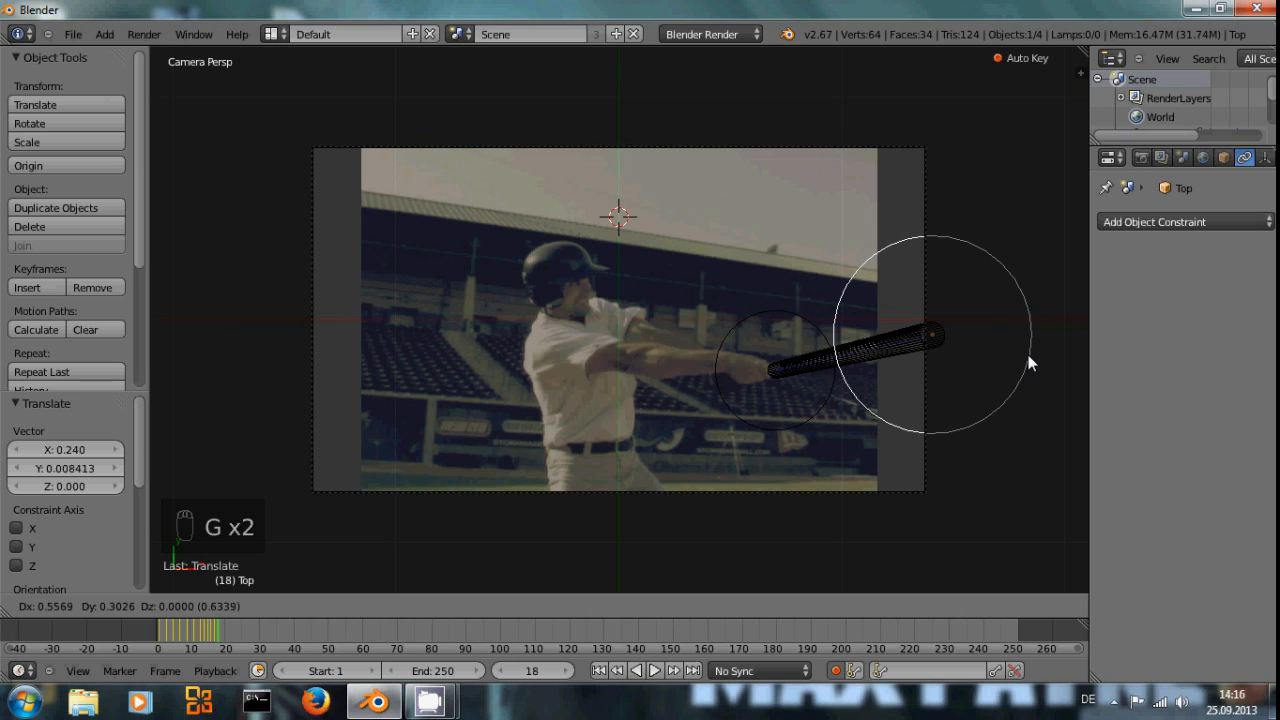
{"action": "left_click", "coordinate": [1024, 355]}
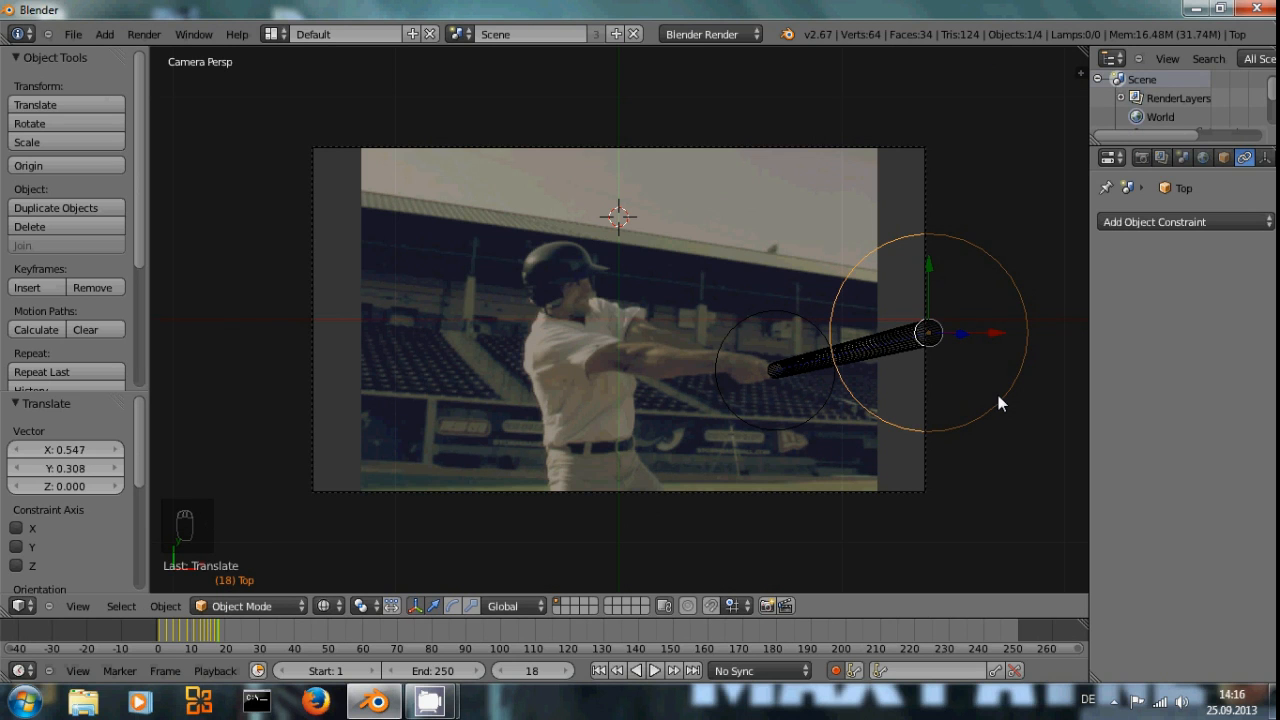
Lower the Top empty about 0.961 along the global Z axis at frame 18
{"action": "middle_click_drag", "start_coordinate": [993, 459], "coordinate": [957, 336]}
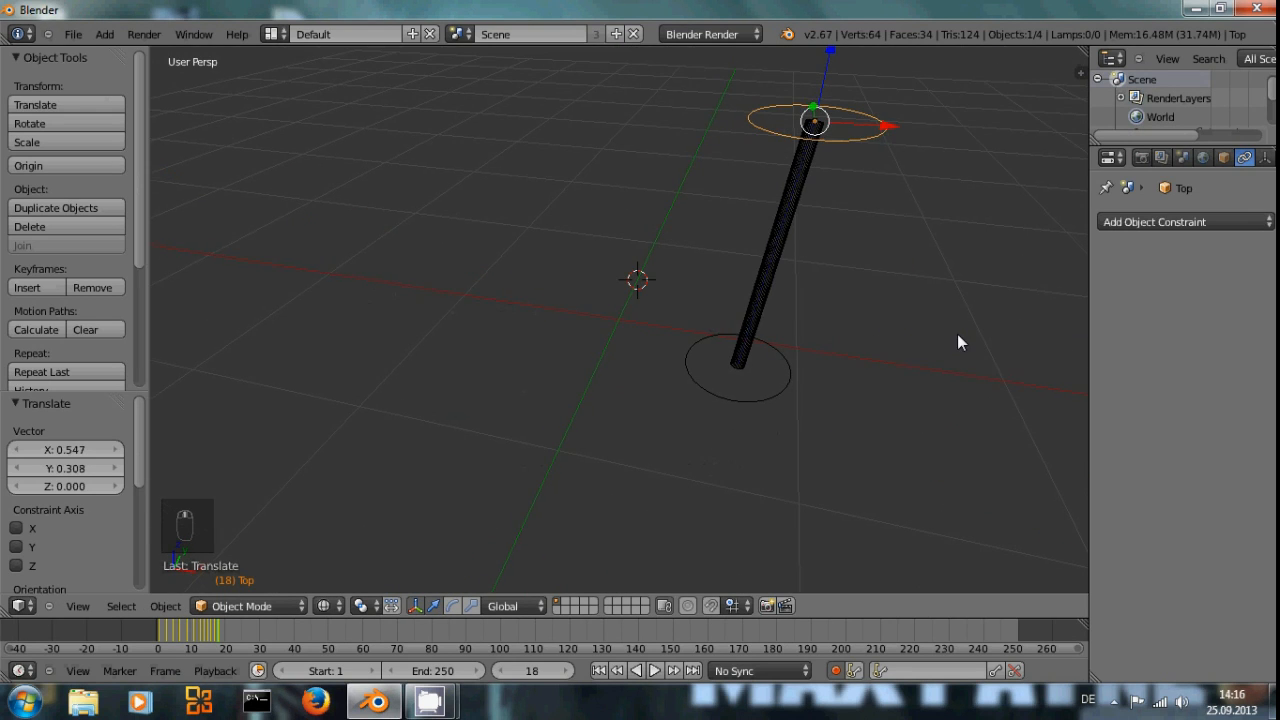
{"action": "key", "text": "g"}
{"action": "key", "text": "z"}
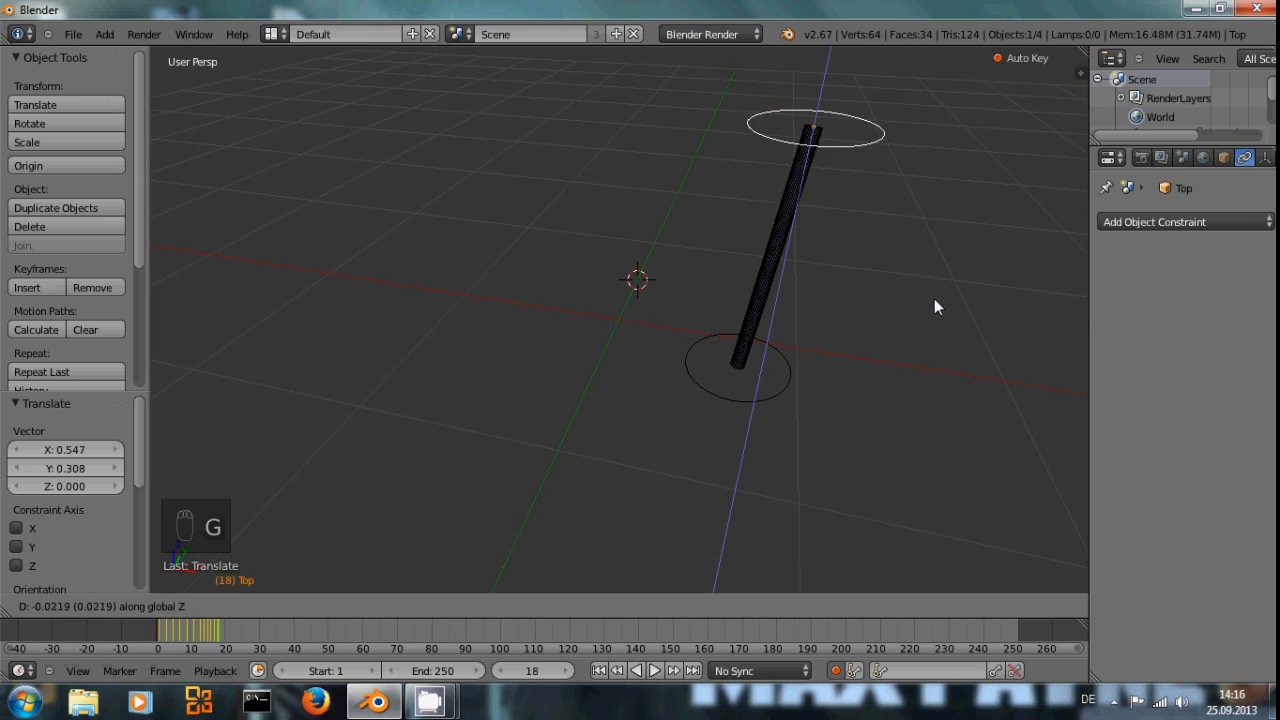
{"action": "left_click", "coordinate": [999, 499]}
Shift the Top empty outward and level with the Base, finishing with about 0.568 in X and -0.186 in Z from the front
{"action": "key", "text": "g"}
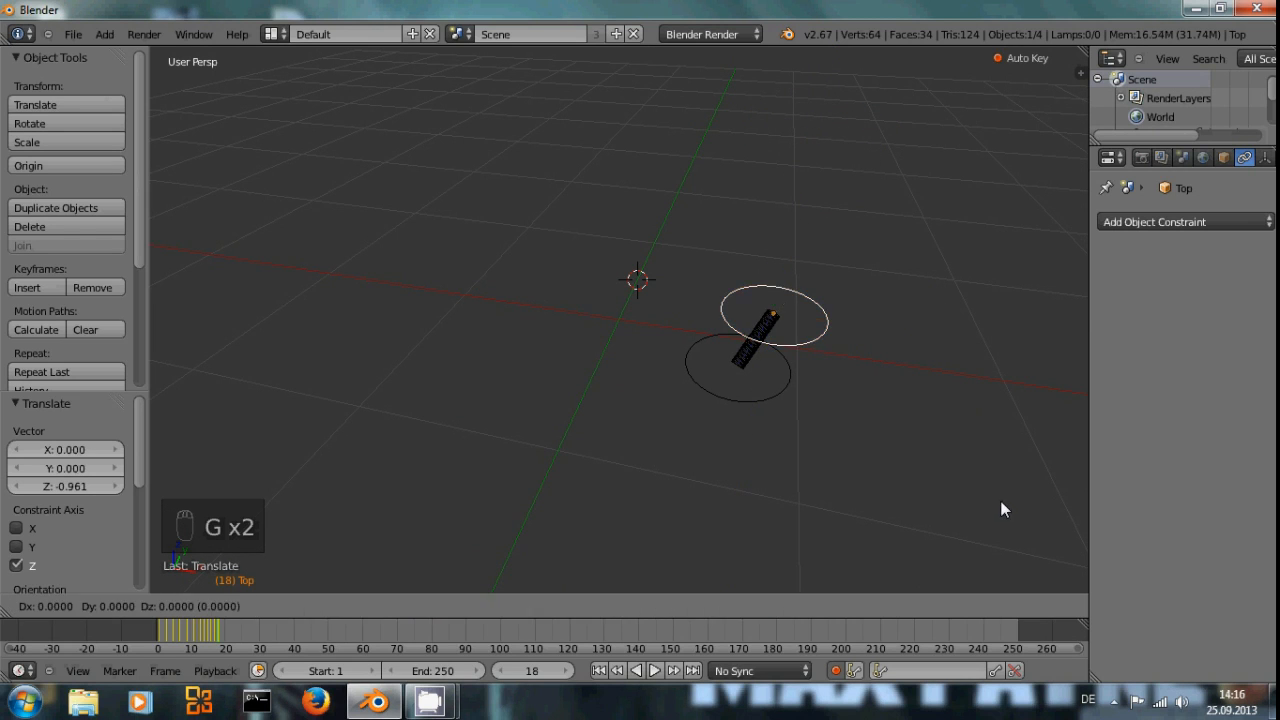
{"action": "left_click", "coordinate": [1036, 508]}
{"action": "key", "text": "KP_1"}
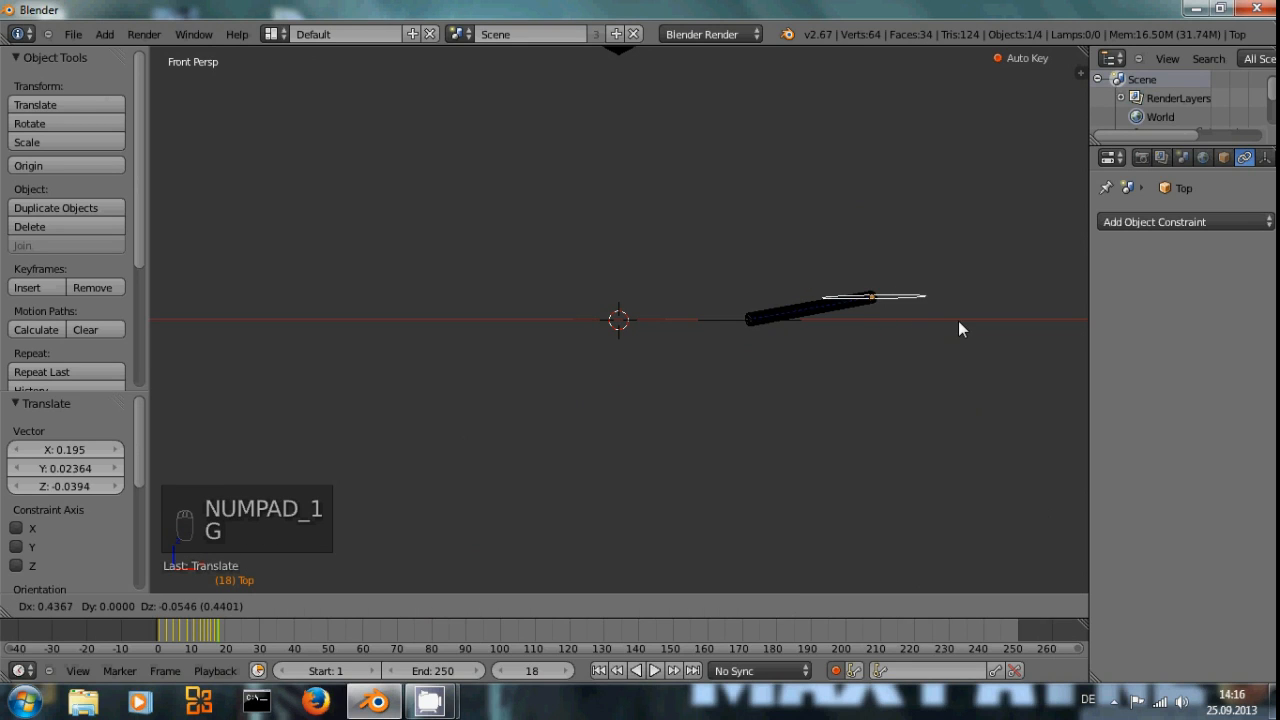
{"action": "left_click", "coordinate": [973, 345]}
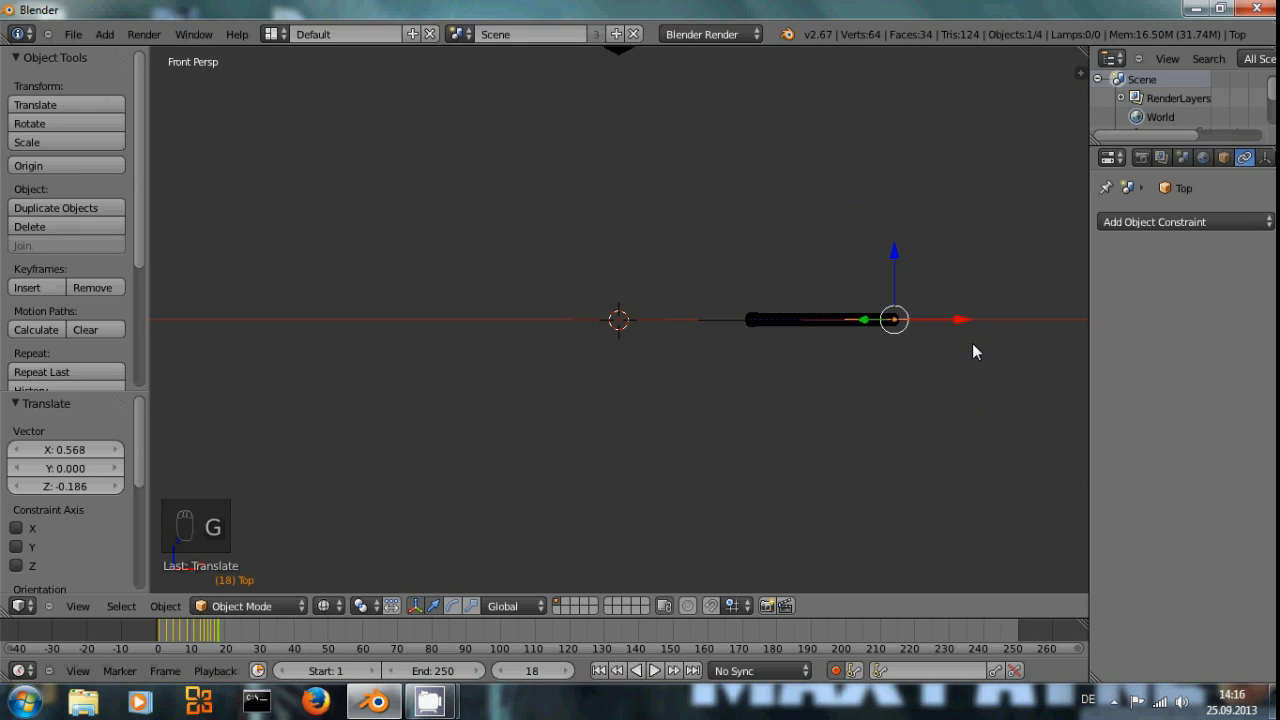
Set the Top empty's Z location to exactly 0
{"action": "key", "text": "n"}
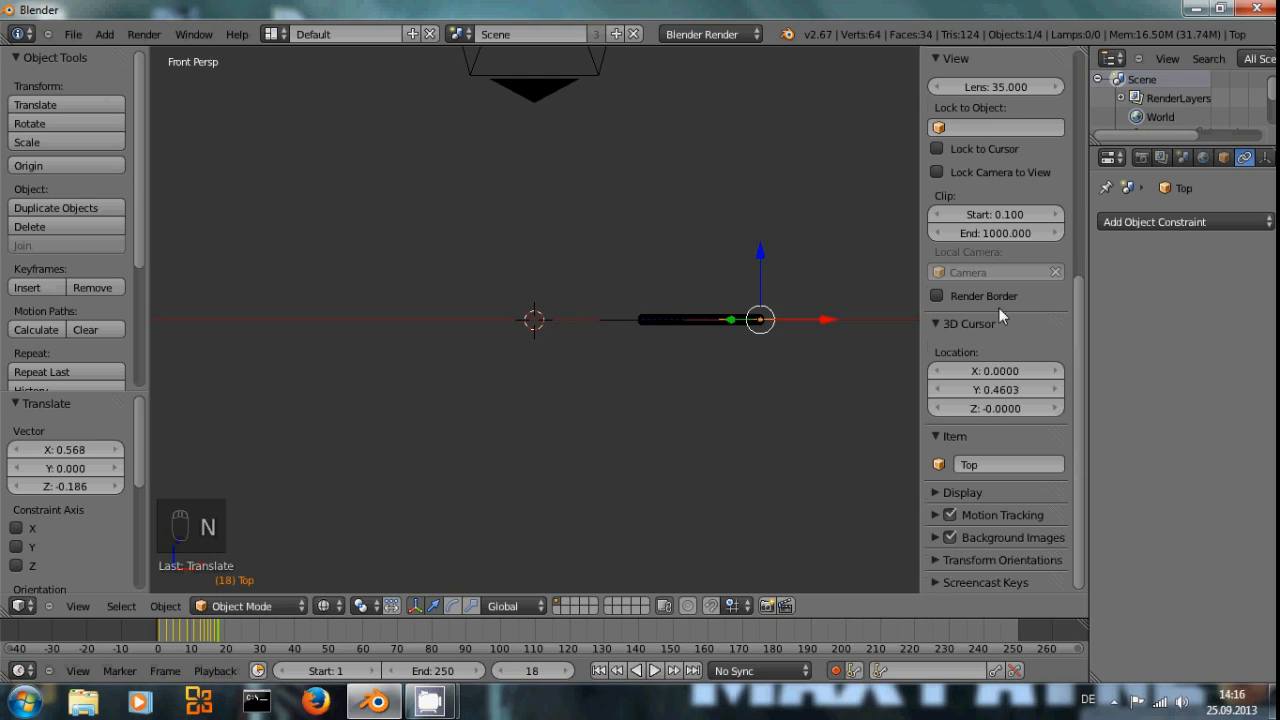
{"action": "scroll", "coordinate": [1006, 312], "scroll_direction": "up", "scroll_amount": 8}
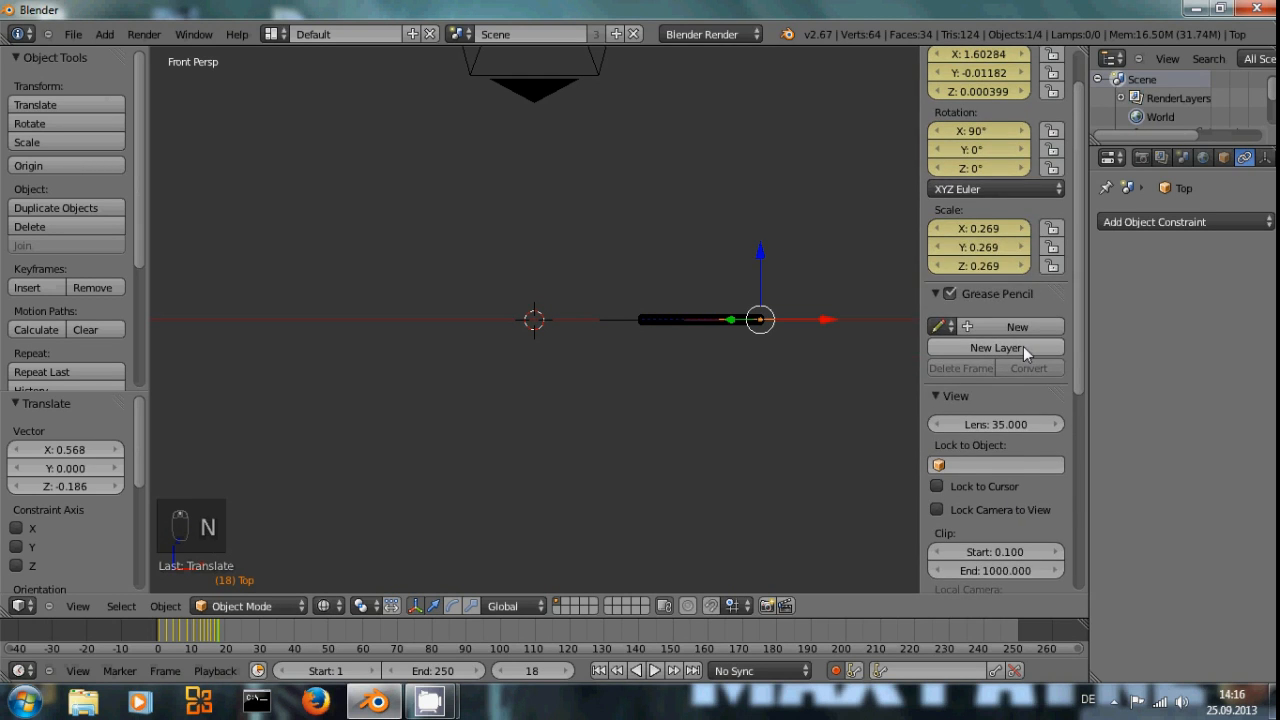
{"action": "scroll", "coordinate": [1023, 346], "scroll_direction": "up", "scroll_amount": 2}
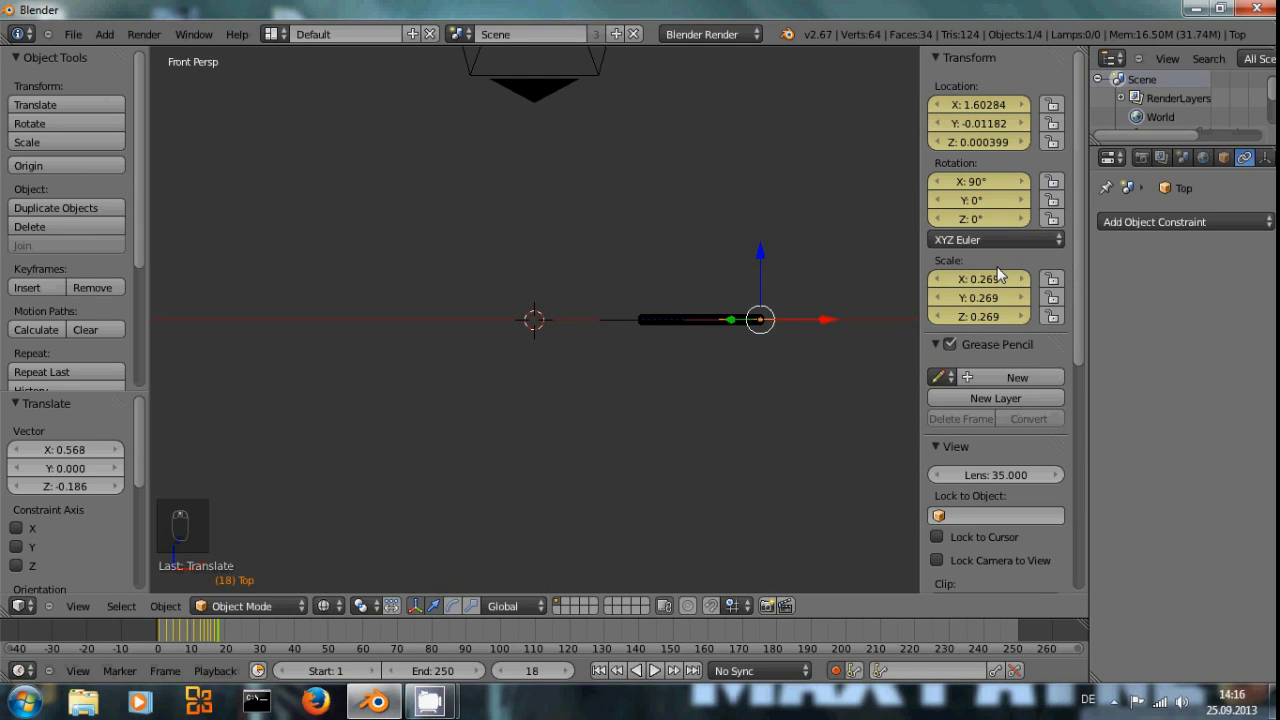
{"action": "left_click", "coordinate": [984, 141]}
{"action": "type", "text": "0"}
{"action": "key", "text": "Return"}
{"action": "key", "text": "n"}
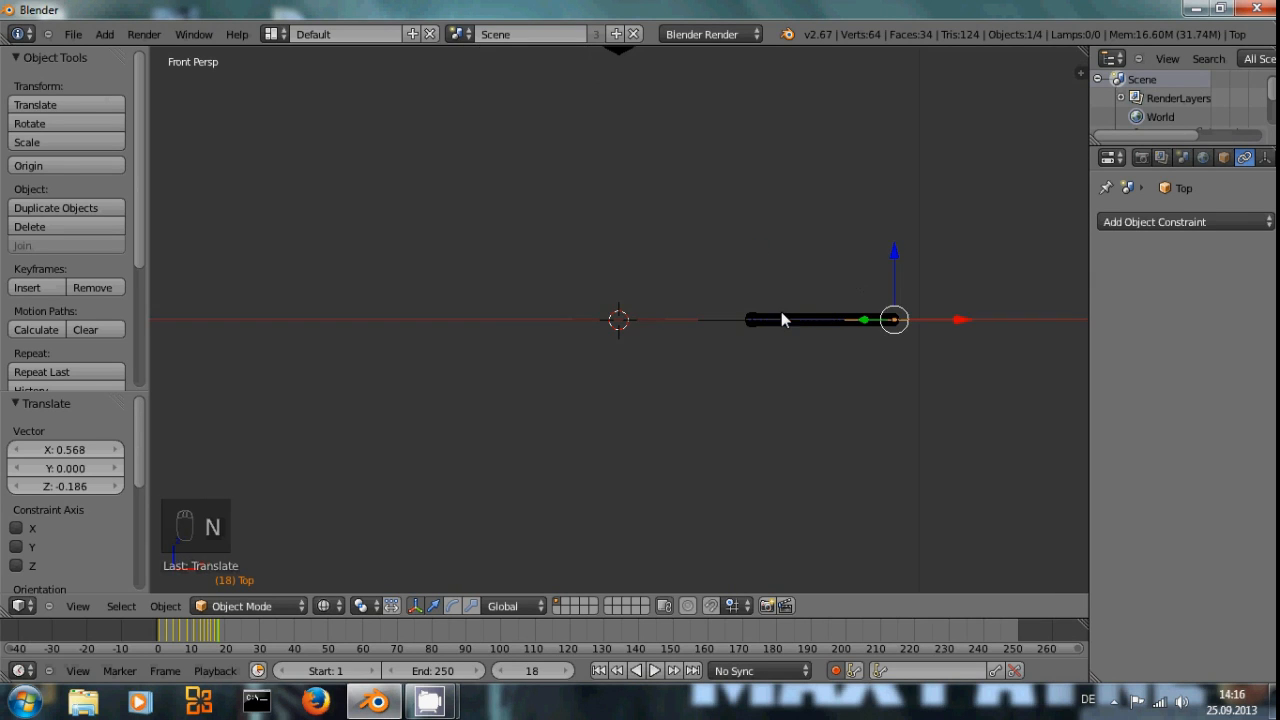
In camera view, move the Top empty about -0.244 in X and -0.050 in Y so the blade follows the bat
{"action": "key", "text": "KP_0"}
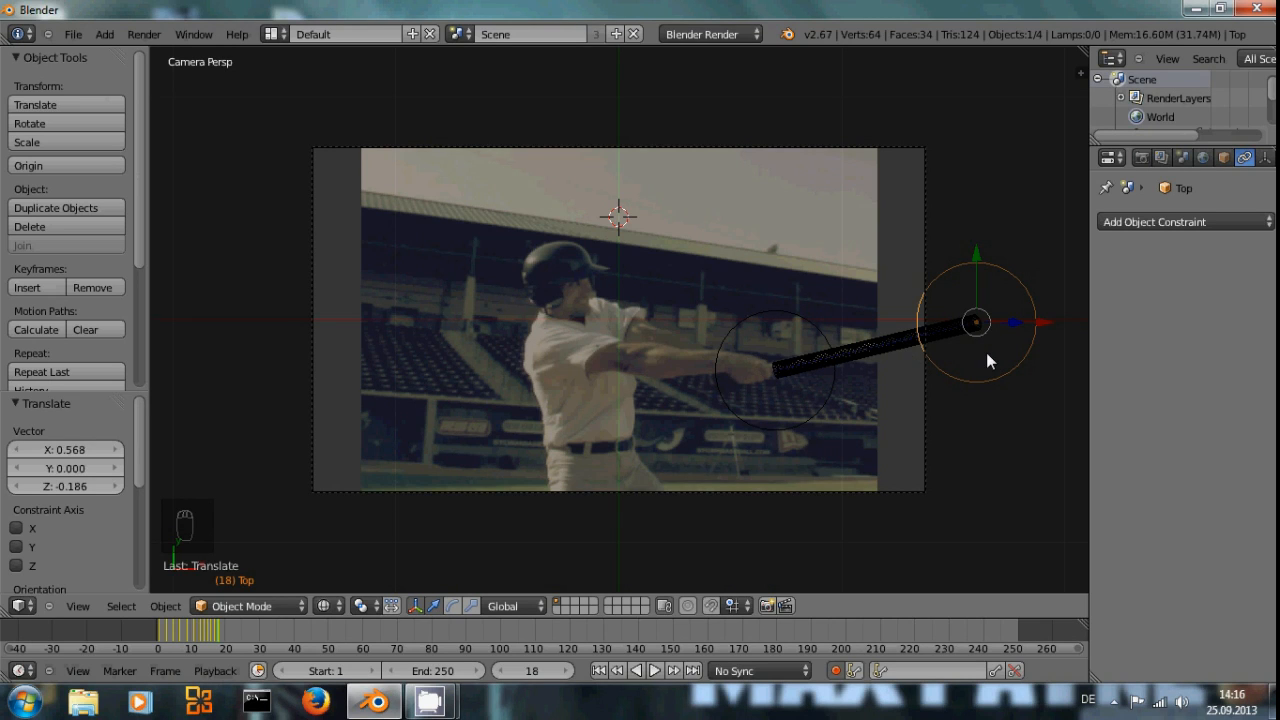
{"action": "key", "text": "g"}
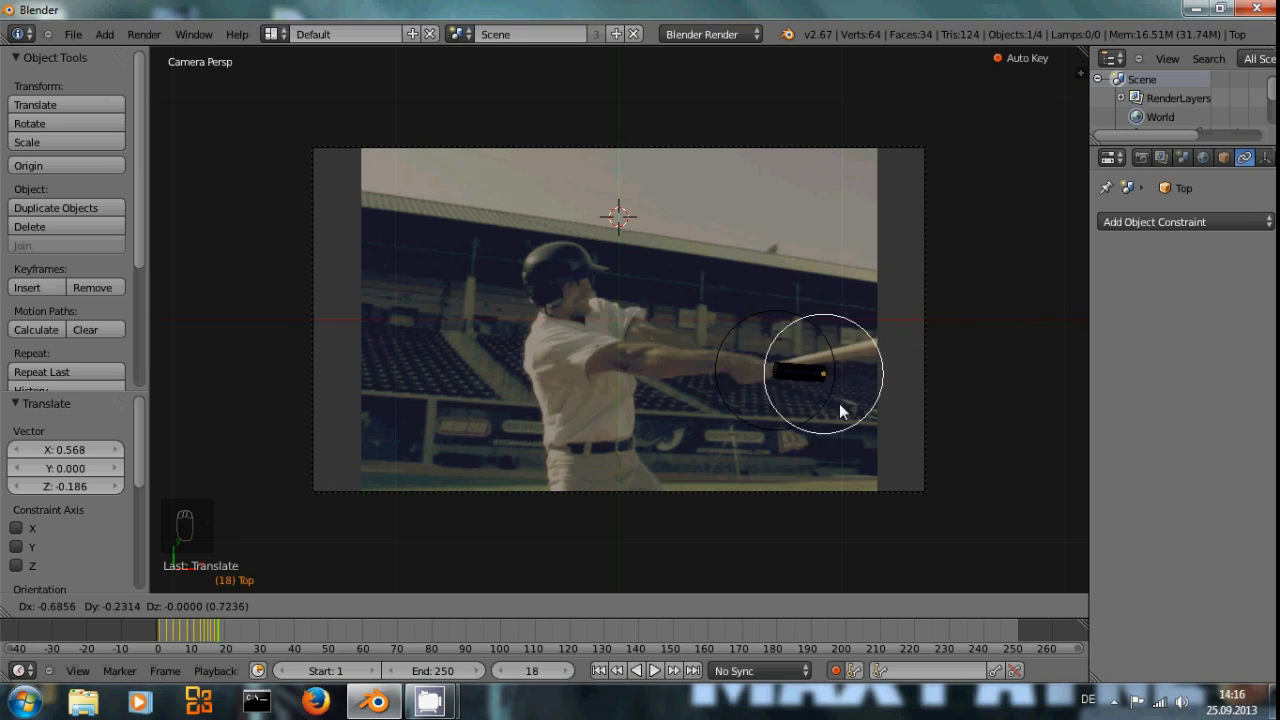
{"action": "left_click", "coordinate": [930, 366]}
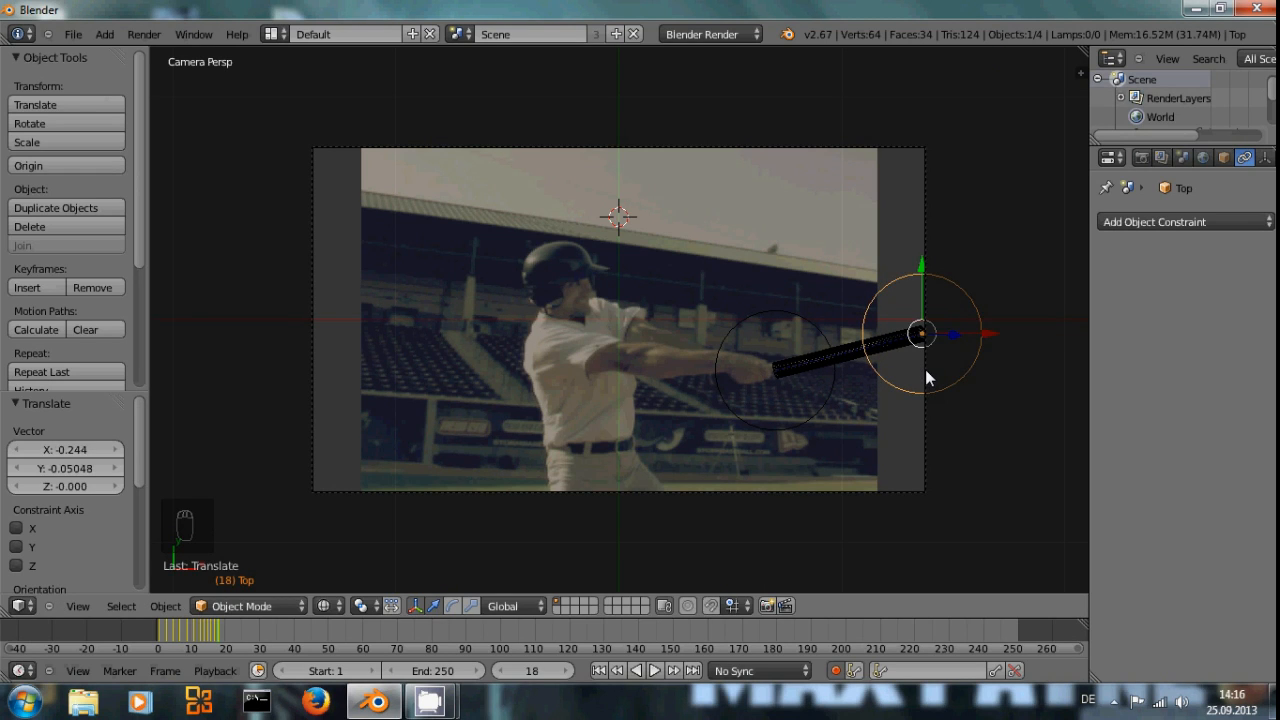
Step back through the keyframed frames, play the swing animation to check the blade, and return to frame 1
{"action": "key", "text": "Left"}
{"action": "key", "text": "Right"}
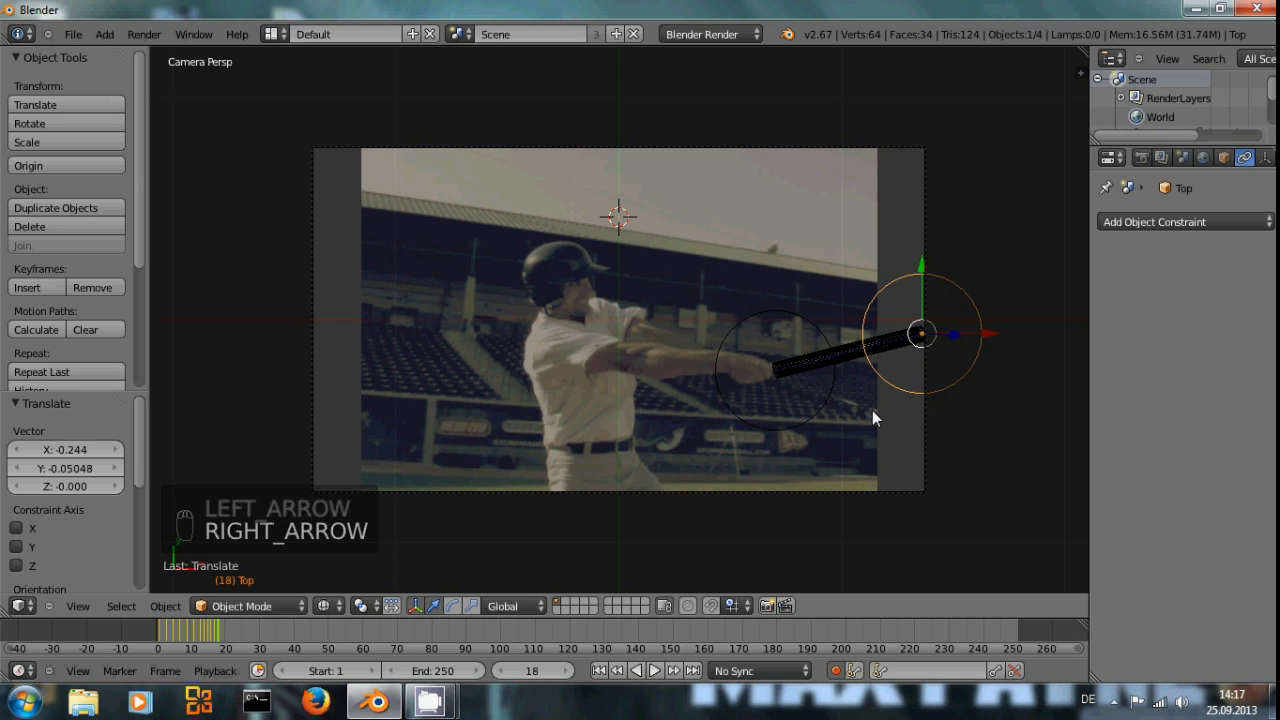
{"action": "key", "text": "Left"}
{"action": "key", "text": "Left"}
{"action": "key", "text": "Left"}
{"action": "key", "text": "Left"}
{"action": "key", "text": "Left"}
{"action": "key", "text": "Left"}
{"action": "key", "text": "Left"}
{"action": "key", "text": "Left"}
{"action": "key", "text": "Left"}
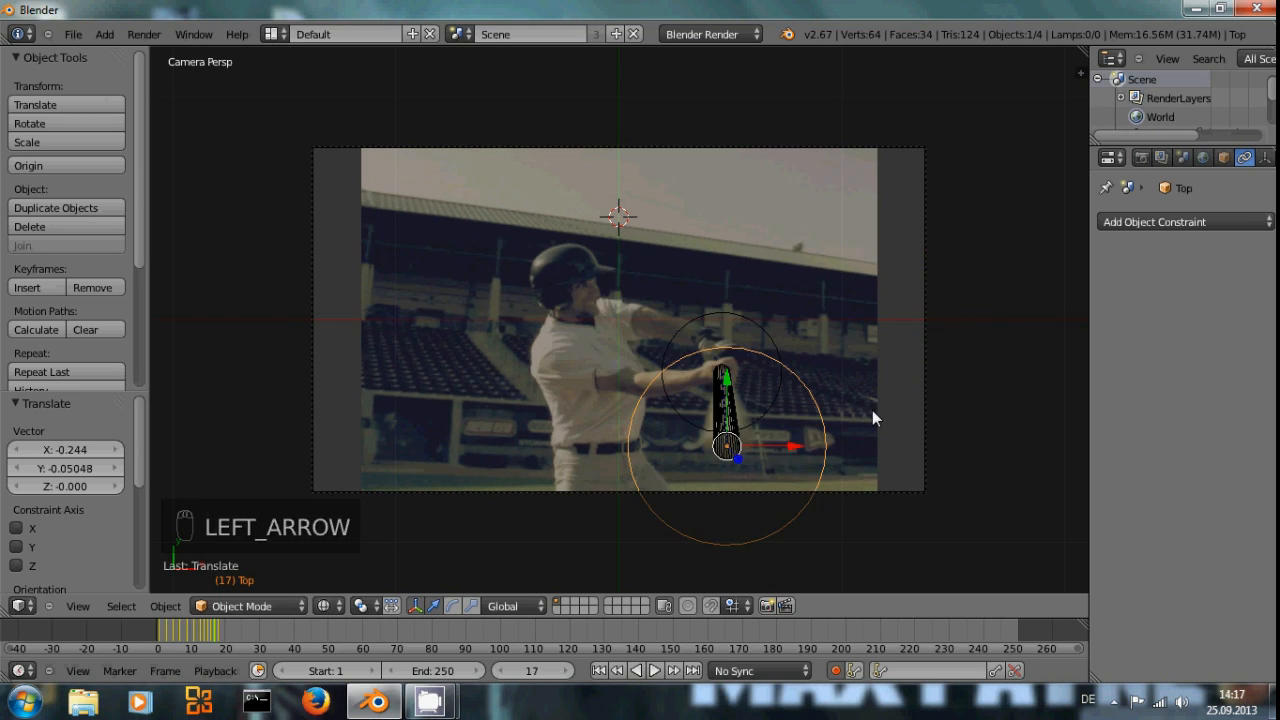
{"action": "key", "text": "Left"}
{"action": "key", "text": "Left"}
{"action": "key", "text": "Left"}
{"action": "key", "text": "Left"}
{"action": "key", "text": "Left"}
{"action": "key", "text": "Left"}
{"action": "key", "text": "Left"}
{"action": "key", "text": "Left"}
{"action": "key", "text": "Left"}
{"action": "key", "text": "Left"}
{"action": "key", "text": "Left"}
{"action": "key", "text": "Left"}
{"action": "key", "text": "Left"}
{"action": "key", "text": "Left"}
{"action": "key", "text": "Left"}
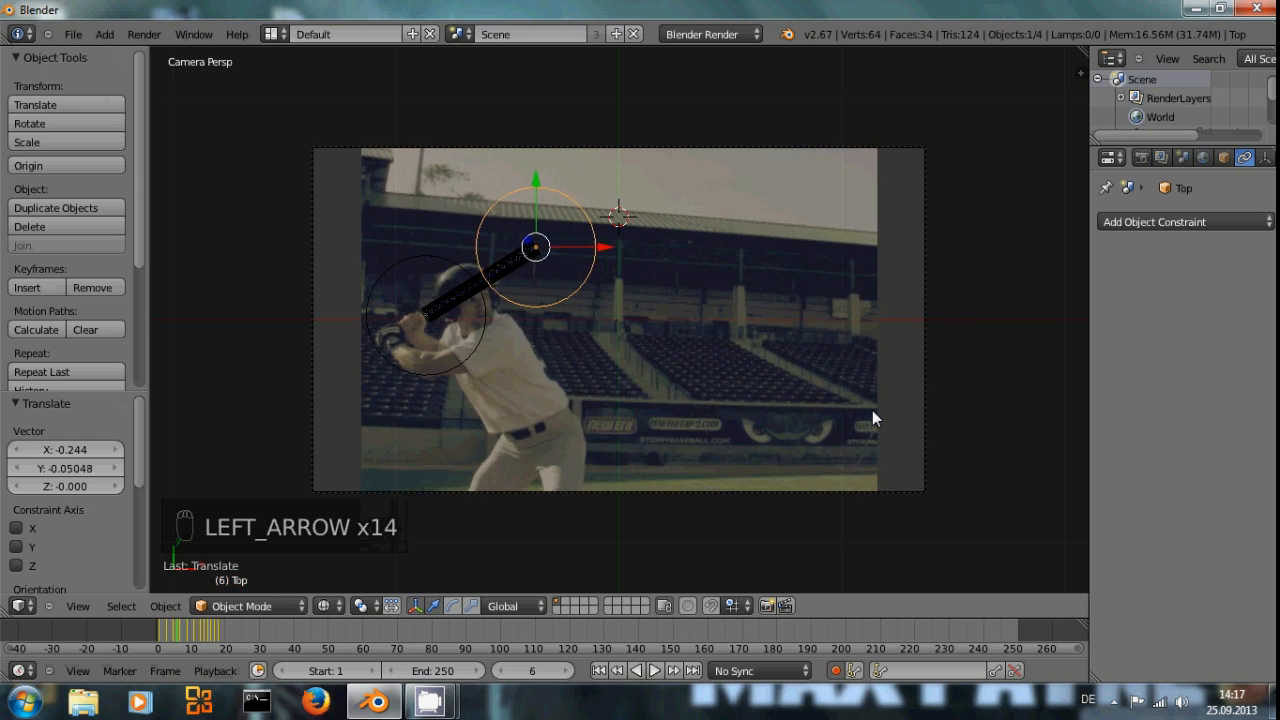
{"action": "key", "text": "alt+a"}
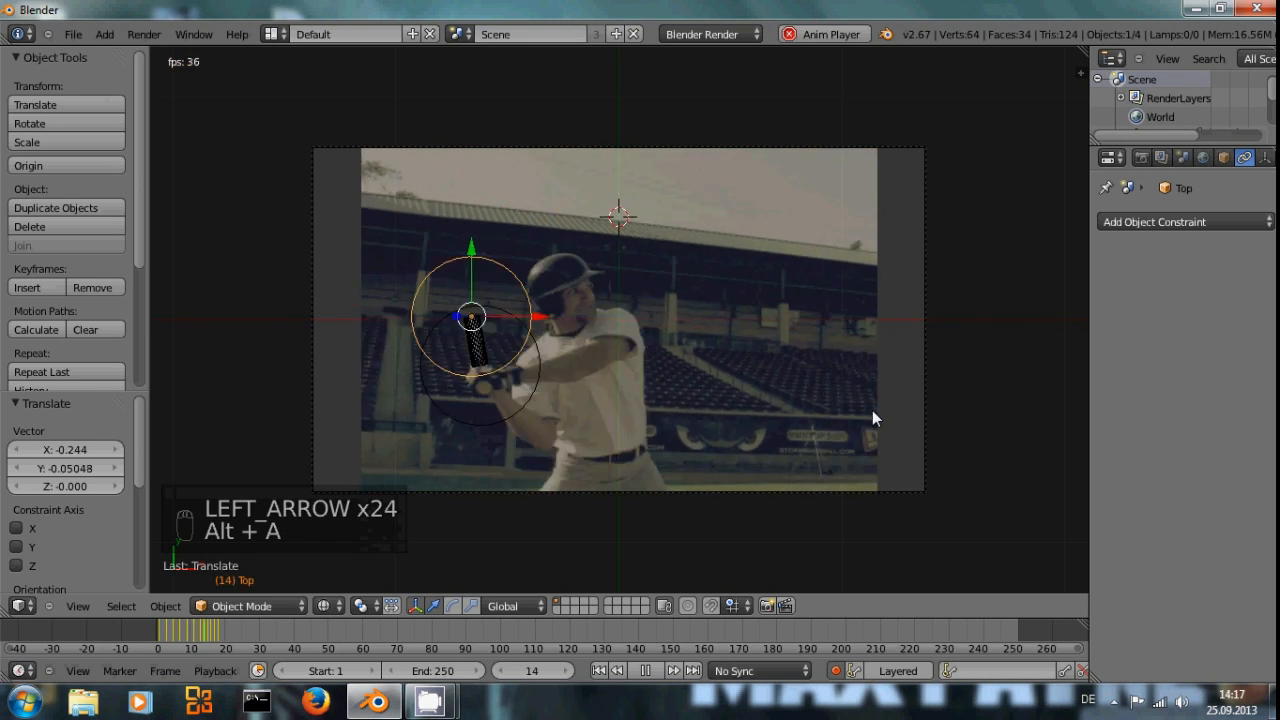
{"action": "key", "text": "alt+a"}
{"action": "key", "text": "ctrl+shift+Down"}
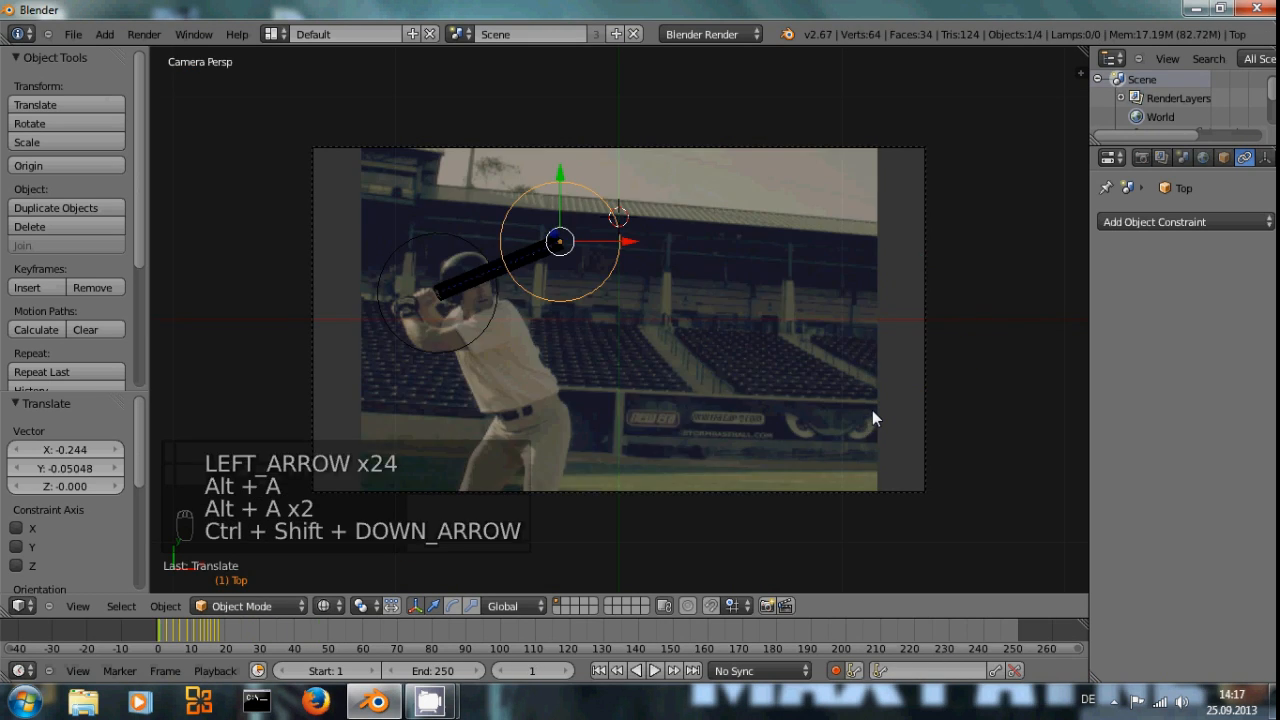
Step through the footage after the swing to frame 78 and make it the end frame of the playback range
{"action": "left_click", "coordinate": [319, 624]}
{"action": "key", "text": "Right"}
{"action": "key", "text": "Right"}
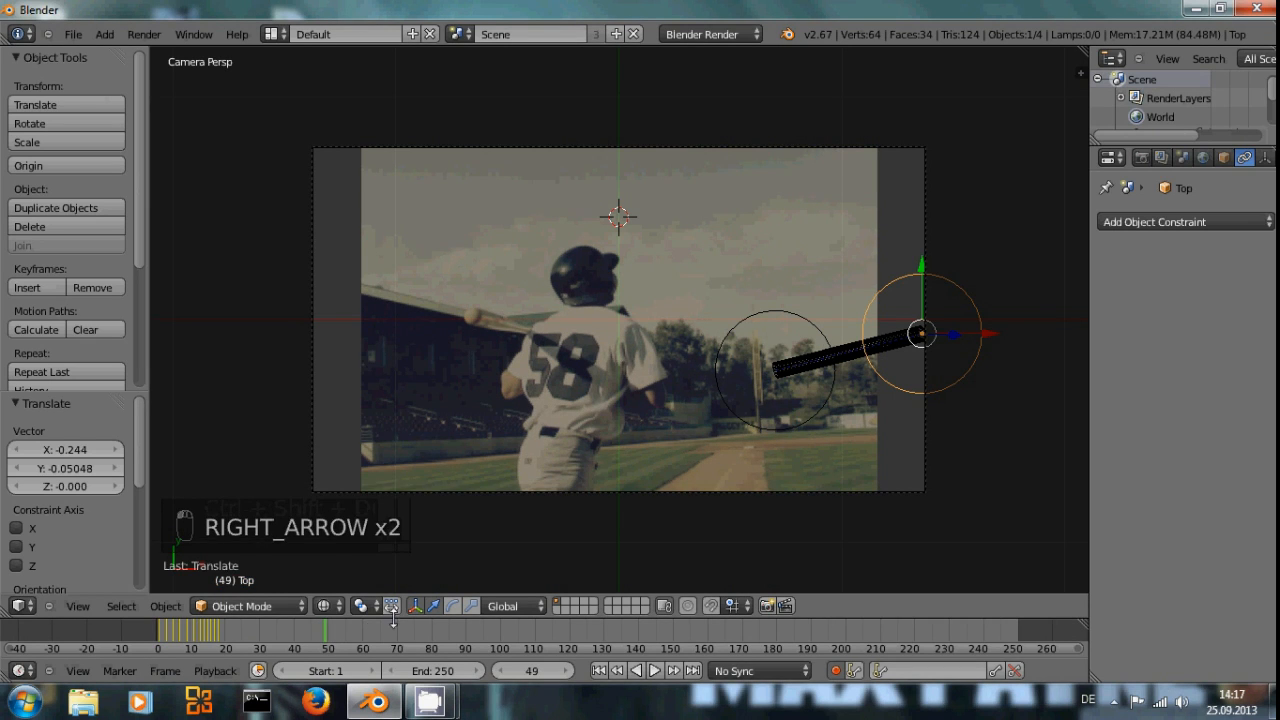
{"action": "key", "text": "Left"}
{"action": "key", "text": "Left"}
{"action": "key", "text": "Left"}
{"action": "key", "text": "Left"}
{"action": "key", "text": "Left"}
{"action": "key", "text": "Left"}
{"action": "key", "text": "Right"}
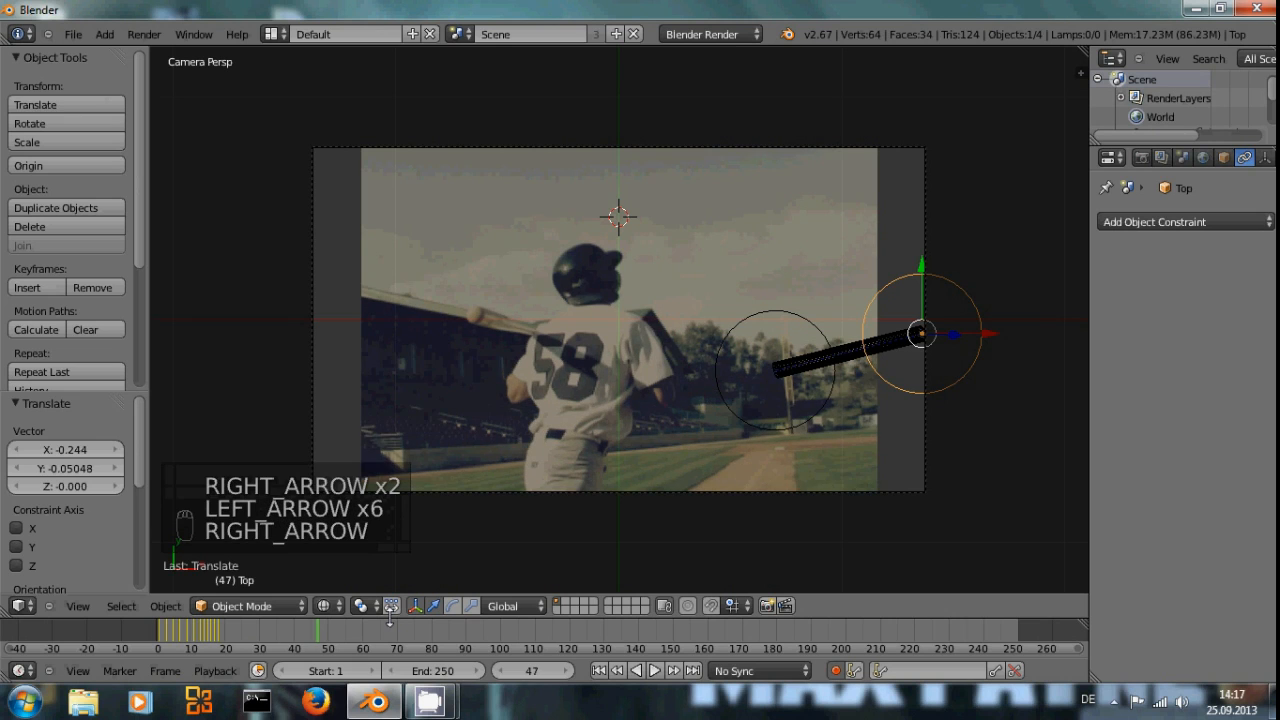
{"action": "key", "text": "Right"}
{"action": "key", "text": "Right"}
{"action": "key", "text": "Right"}
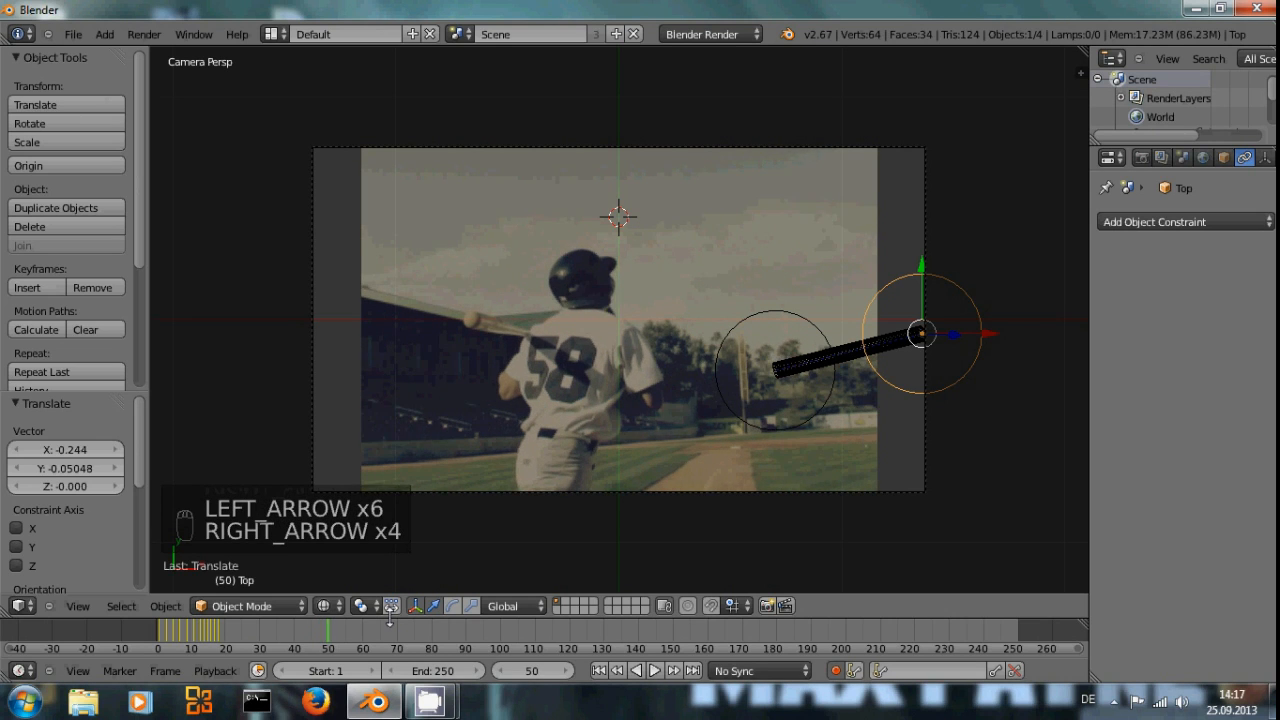
{"action": "key", "text": "Right"}
{"action": "key", "text": "Right"}
{"action": "key", "text": "Right"}
{"action": "key", "text": "Right"}
{"action": "key", "text": "Right"}
{"action": "key", "text": "Right"}
{"action": "key", "text": "Right"}
{"action": "key", "text": "Right"}
{"action": "key", "text": "Right"}
{"action": "key", "text": "Right"}
{"action": "key", "text": "Right"}
{"action": "key", "text": "Right"}
{"action": "key", "text": "Right"}
{"action": "key", "text": "Right"}
{"action": "key", "text": "Right"}
{"action": "key", "text": "Right"}
{"action": "key", "text": "Right"}
{"action": "key", "text": "Right"}
{"action": "key", "text": "Right"}
{"action": "key", "text": "Right"}
{"action": "key", "text": "Right"}
{"action": "key", "text": "Right"}
{"action": "key", "text": "Right"}
{"action": "key", "text": "Right"}
{"action": "key", "text": "Right"}
{"action": "key", "text": "Right"}
{"action": "key", "text": "Right"}
{"action": "key", "text": "Right"}
{"action": "key", "text": "Right"}
{"action": "key", "text": "Right"}
{"action": "key", "text": "Right"}
{"action": "key", "text": "Right"}
{"action": "key", "text": "Right"}
{"action": "key", "text": "Right"}
{"action": "key", "text": "Right"}
{"action": "key", "text": "Right"}
{"action": "key", "text": "Right"}
{"action": "key", "text": "Right"}
{"action": "key", "text": "Right"}
{"action": "key", "text": "Right"}
{"action": "key", "text": "Right"}
{"action": "key", "text": "Right"}
{"action": "key", "text": "Right"}
{"action": "key", "text": "Right"}
{"action": "key", "text": "Right"}
{"action": "key", "text": "Right"}
{"action": "key", "text": "Right"}
{"action": "key", "text": "Right"}
{"action": "key", "text": "Right"}
{"action": "key", "text": "Right"}
{"action": "key", "text": "Right"}
{"action": "key", "text": "Right"}
{"action": "key", "text": "Right"}
{"action": "key", "text": "Right"}
{"action": "key", "text": "Right"}
{"action": "key", "text": "Left"}
{"action": "key", "text": "Left"}
{"action": "key", "text": "Left"}
{"action": "key", "text": "Left"}
{"action": "key", "text": "Left"}
{"action": "key", "text": "Right"}
{"action": "key", "text": "Left"}
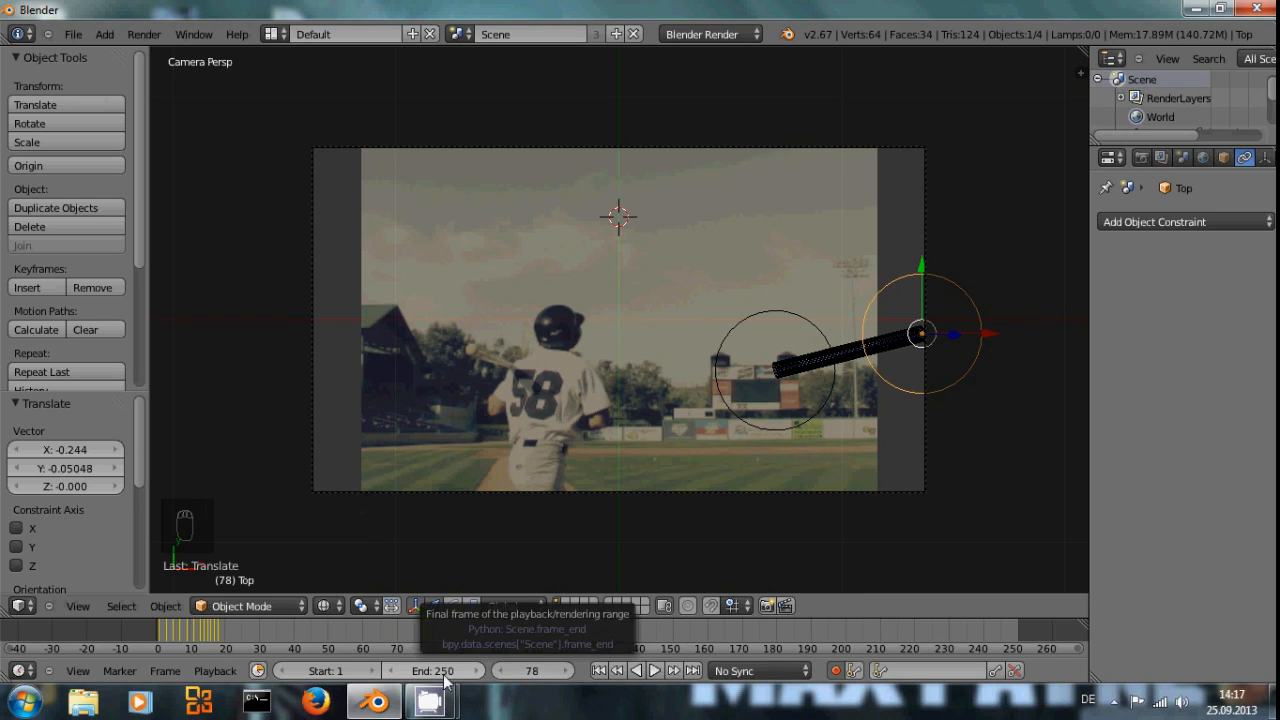
{"action": "key", "text": "e"}
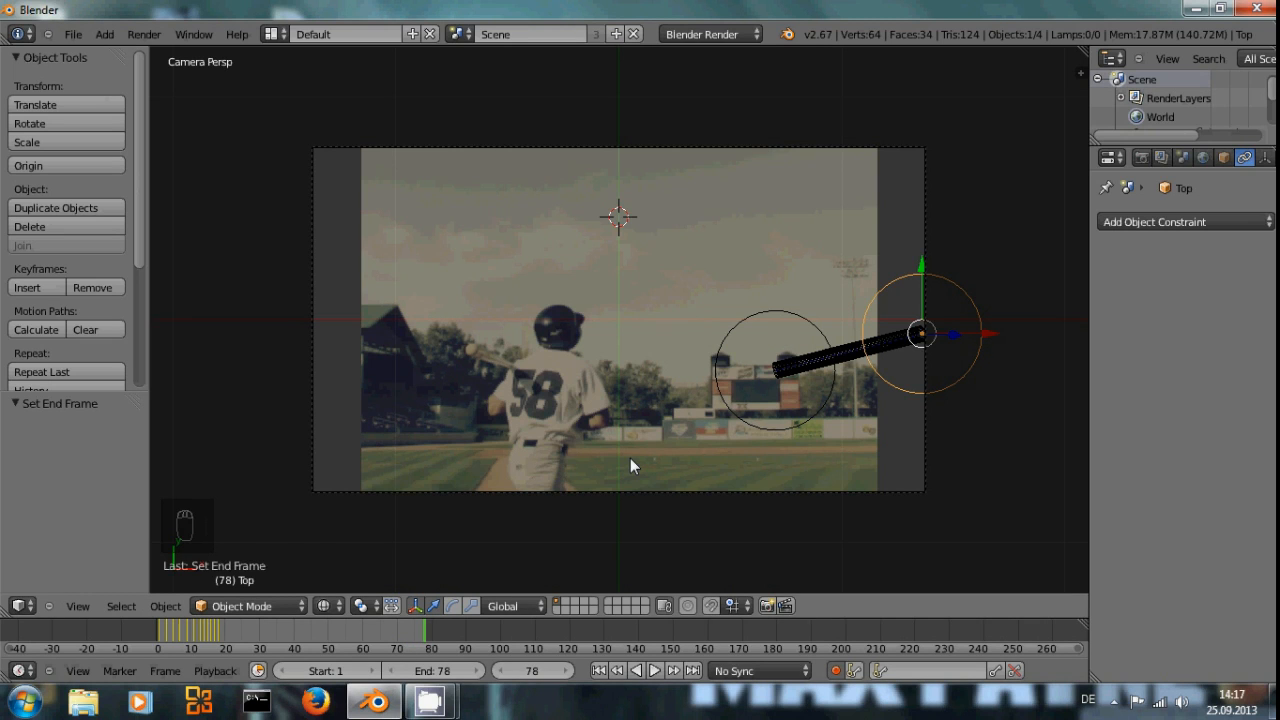
Go to frame 16 and select the blade cylinder
{"action": "key", "text": "ctrl+shift+Down"}
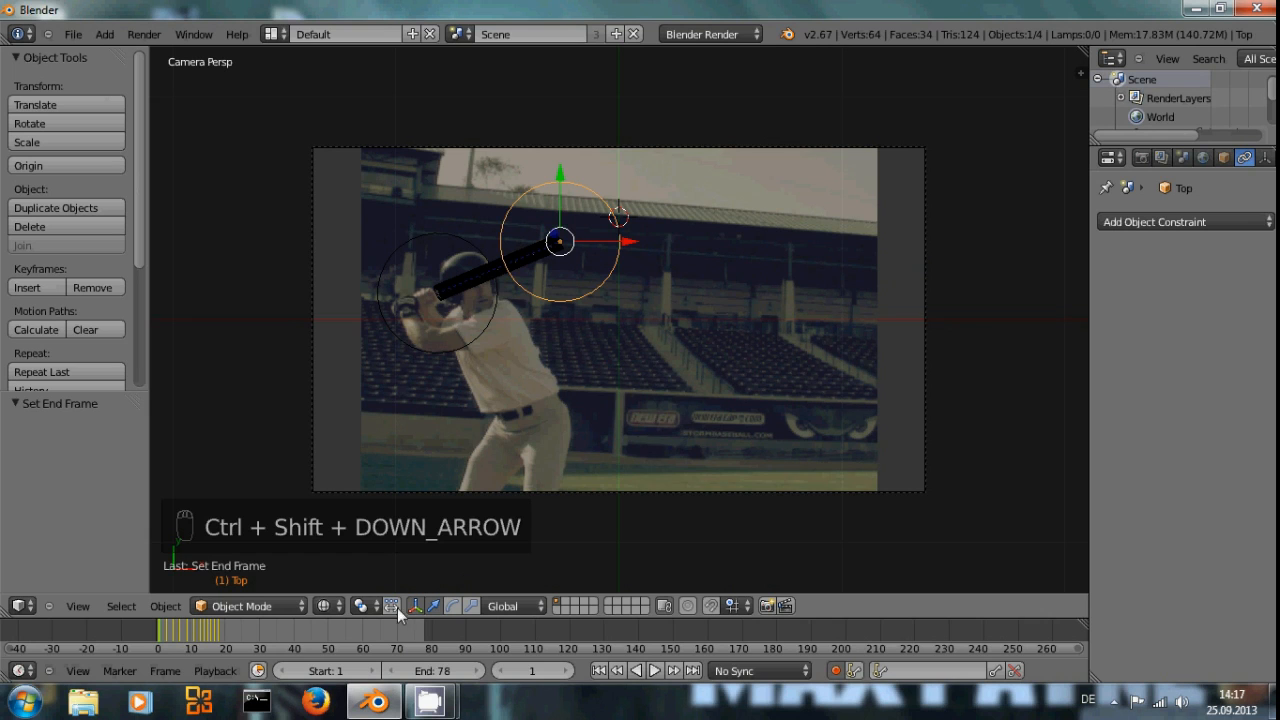
{"action": "left_click_drag", "start_coordinate": [182, 634], "coordinate": [210, 642]}
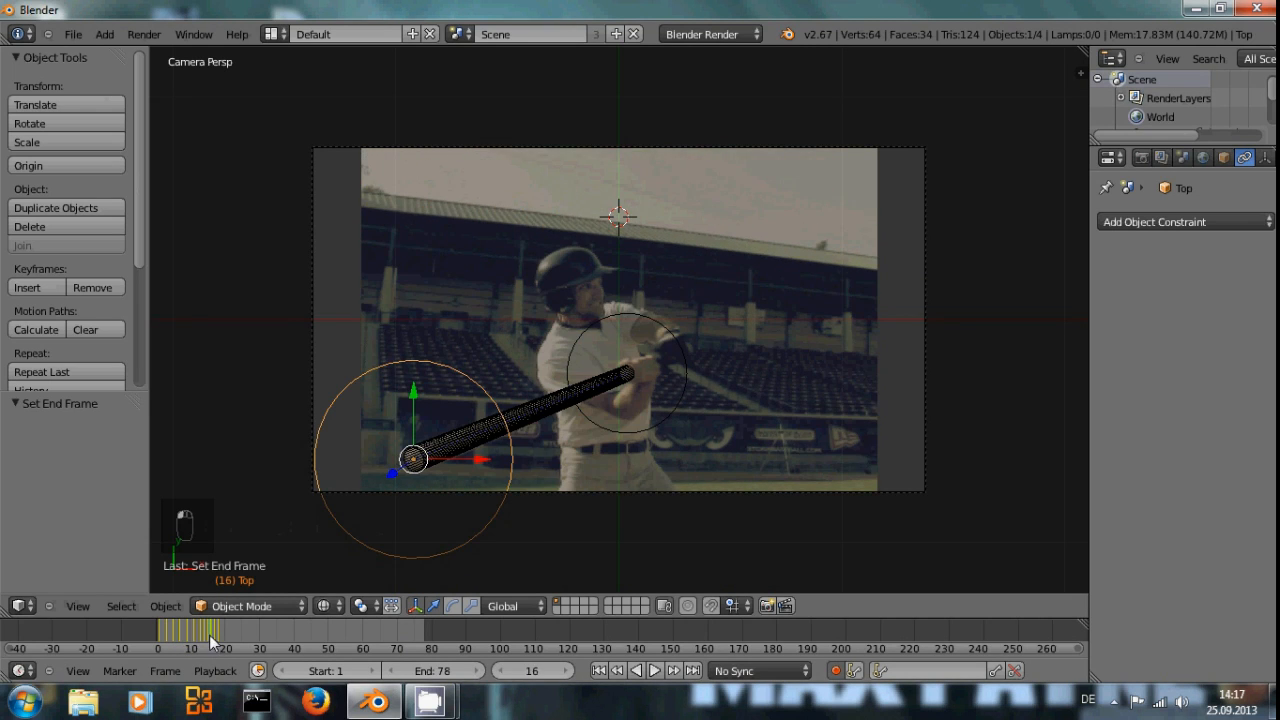
{"action": "right_click", "coordinate": [523, 413]}
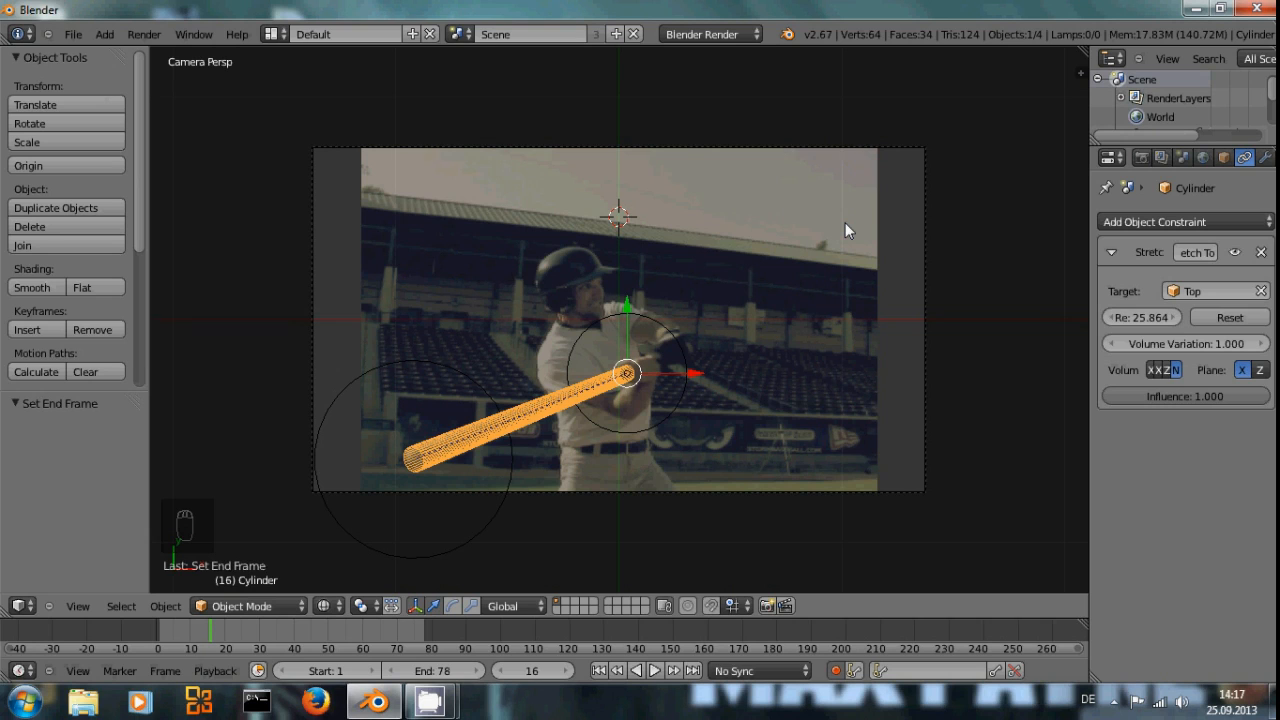
Test-render frame 16 and look over the world and render settings
{"action": "key", "text": "F12"}
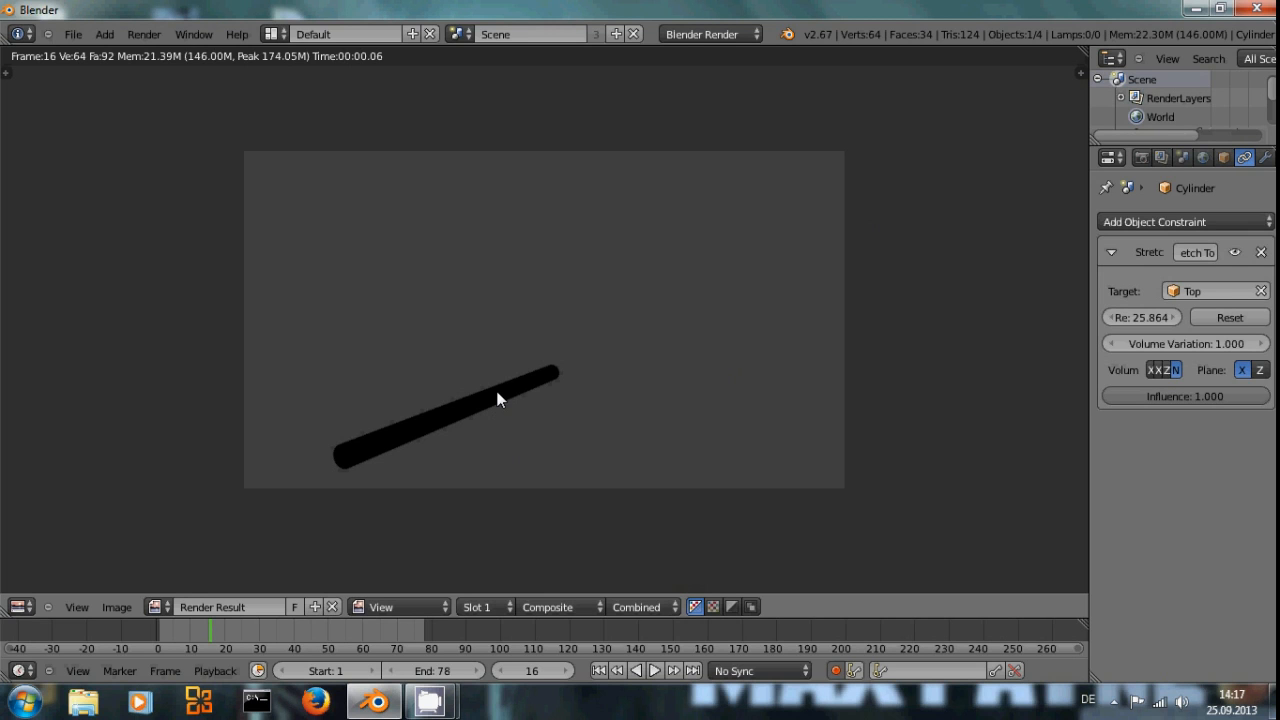
{"action": "key", "text": "Escape"}
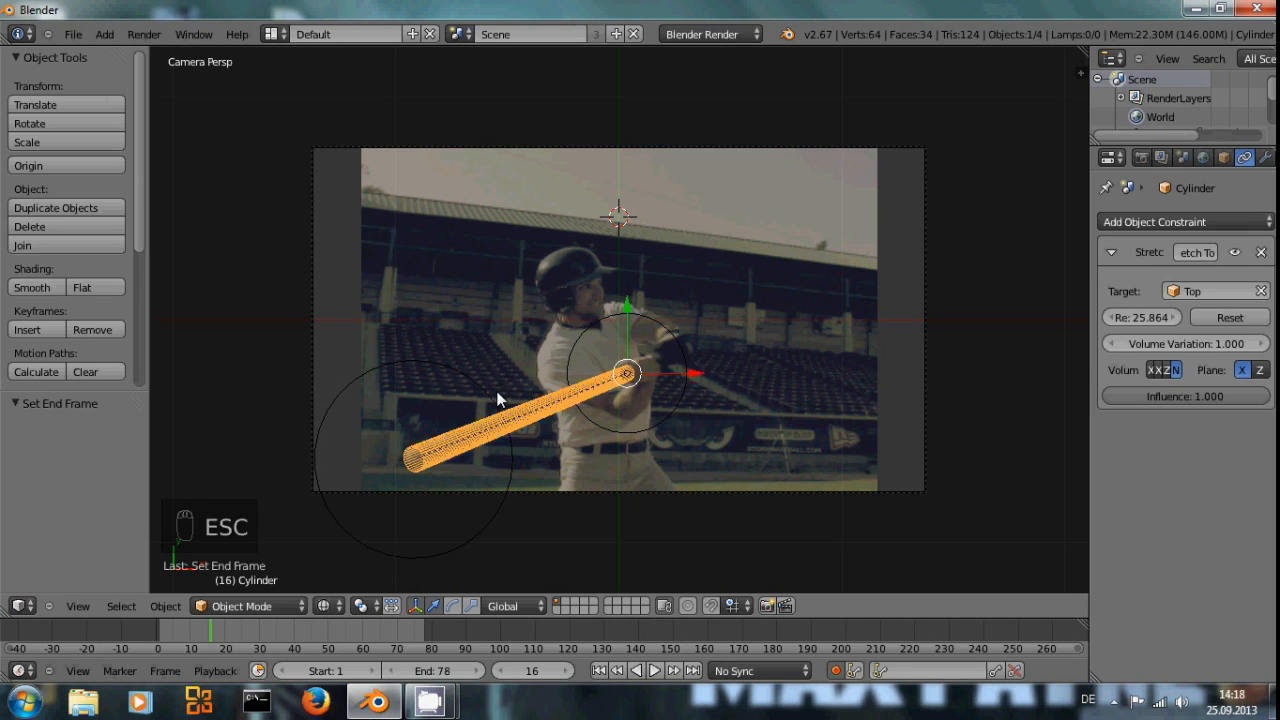
{"action": "left_click", "coordinate": [1141, 157]}
{"action": "left_click", "coordinate": [1203, 157]}
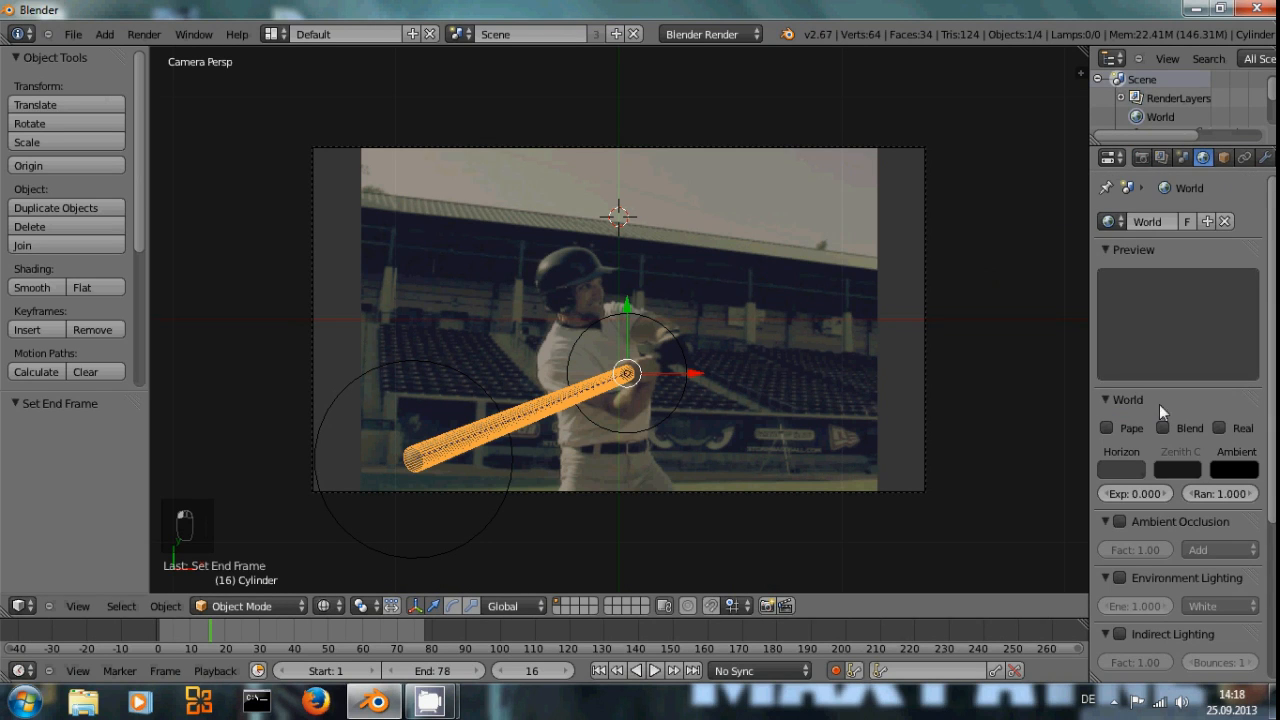
{"action": "left_click", "coordinate": [1142, 160]}
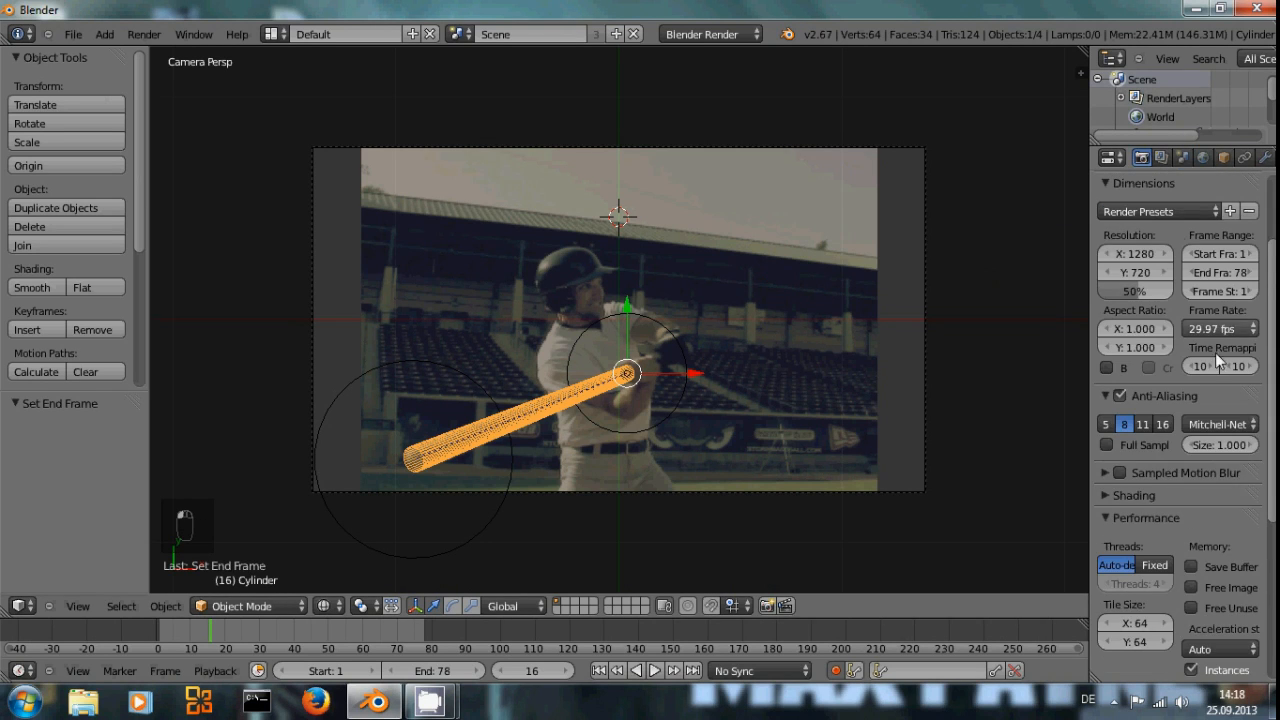
{"action": "scroll", "coordinate": [1191, 490], "scroll_direction": "down", "scroll_amount": 2}
{"action": "scroll", "coordinate": [1190, 470], "scroll_direction": "down", "scroll_amount": 2}
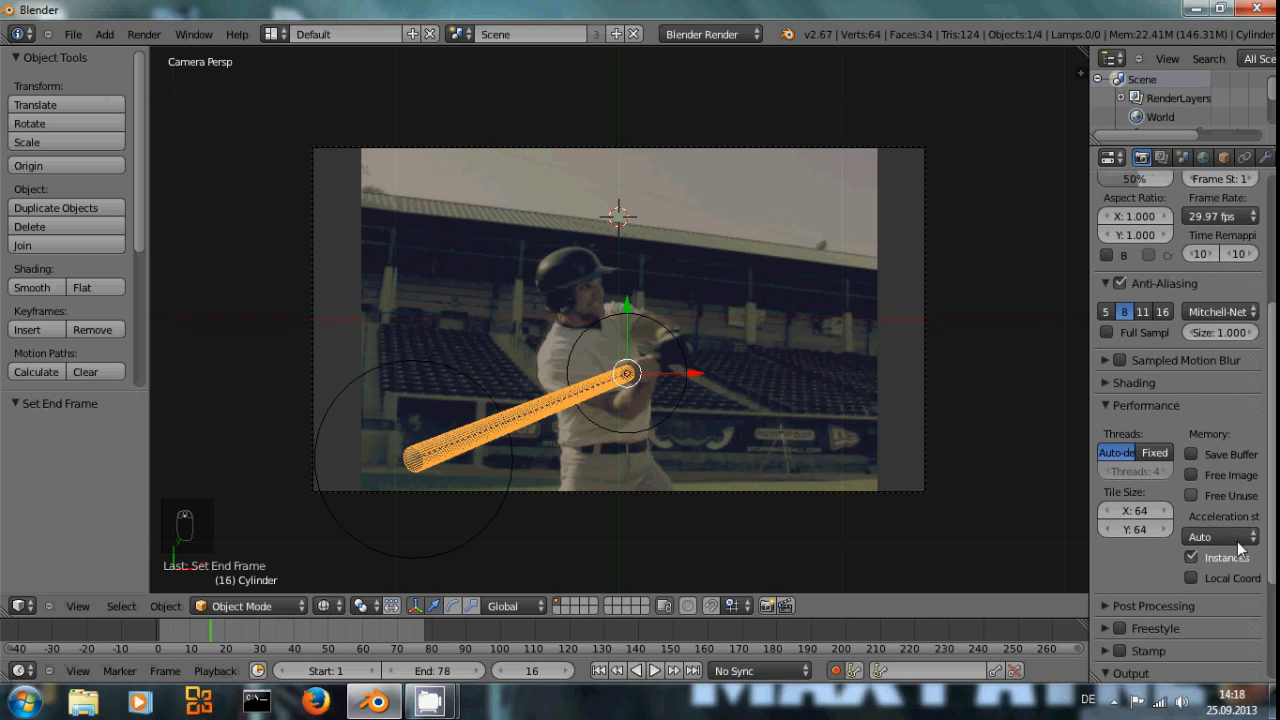
{"action": "scroll", "coordinate": [1200, 372], "scroll_direction": "up", "scroll_amount": 2}
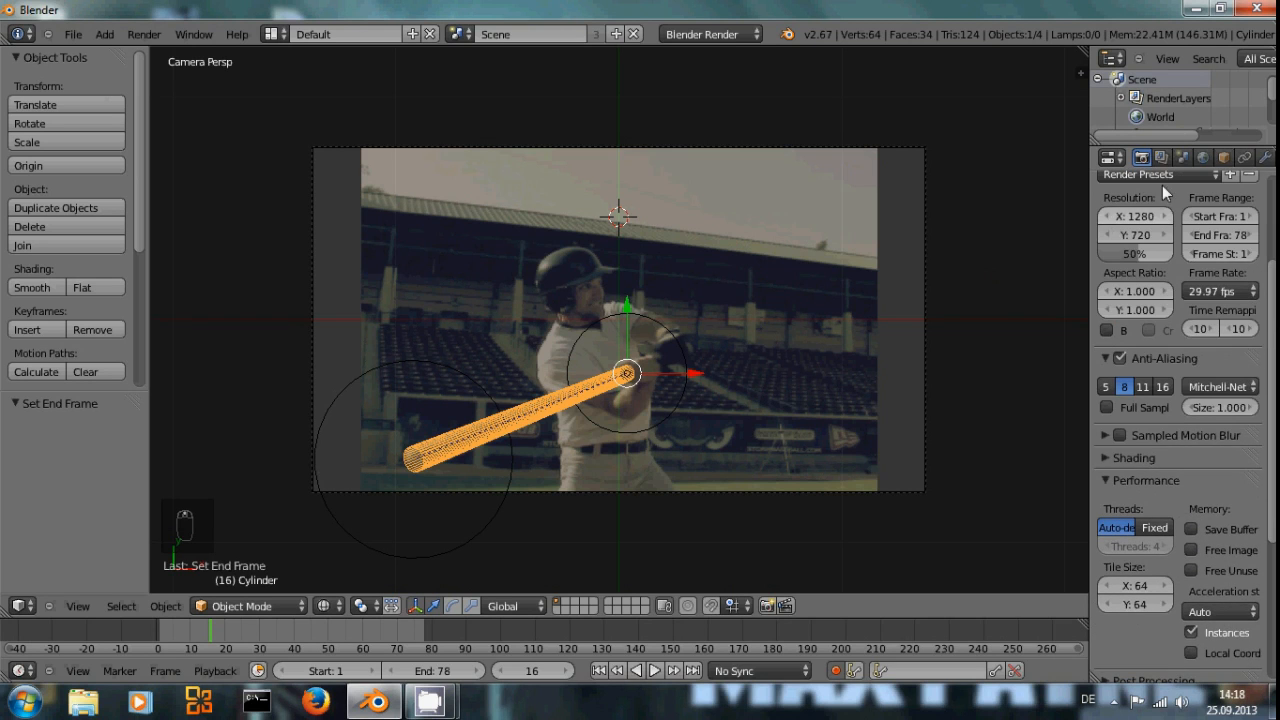
Set the world's horizon color to black
{"action": "left_click", "coordinate": [1203, 157]}
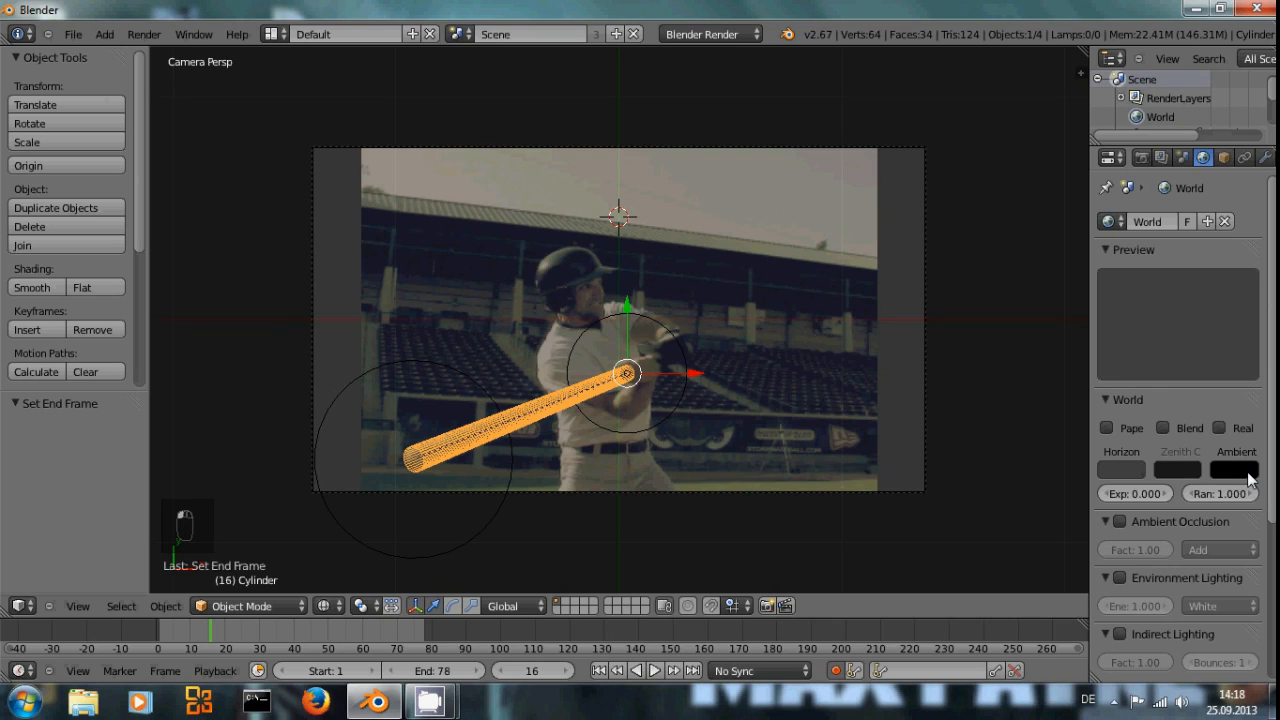
{"action": "left_click", "coordinate": [1120, 470]}
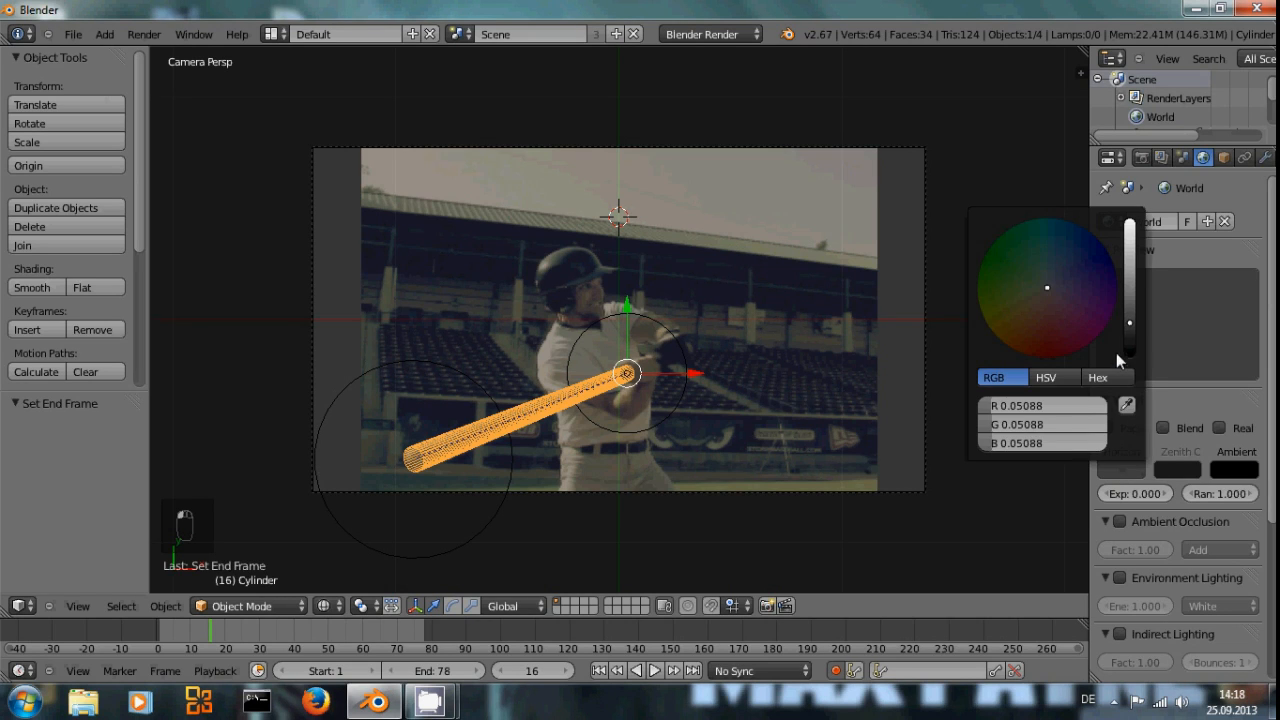
{"action": "left_click_drag", "start_coordinate": [1123, 358], "coordinate": [1129, 366]}
{"action": "left_click", "coordinate": [1200, 403]}
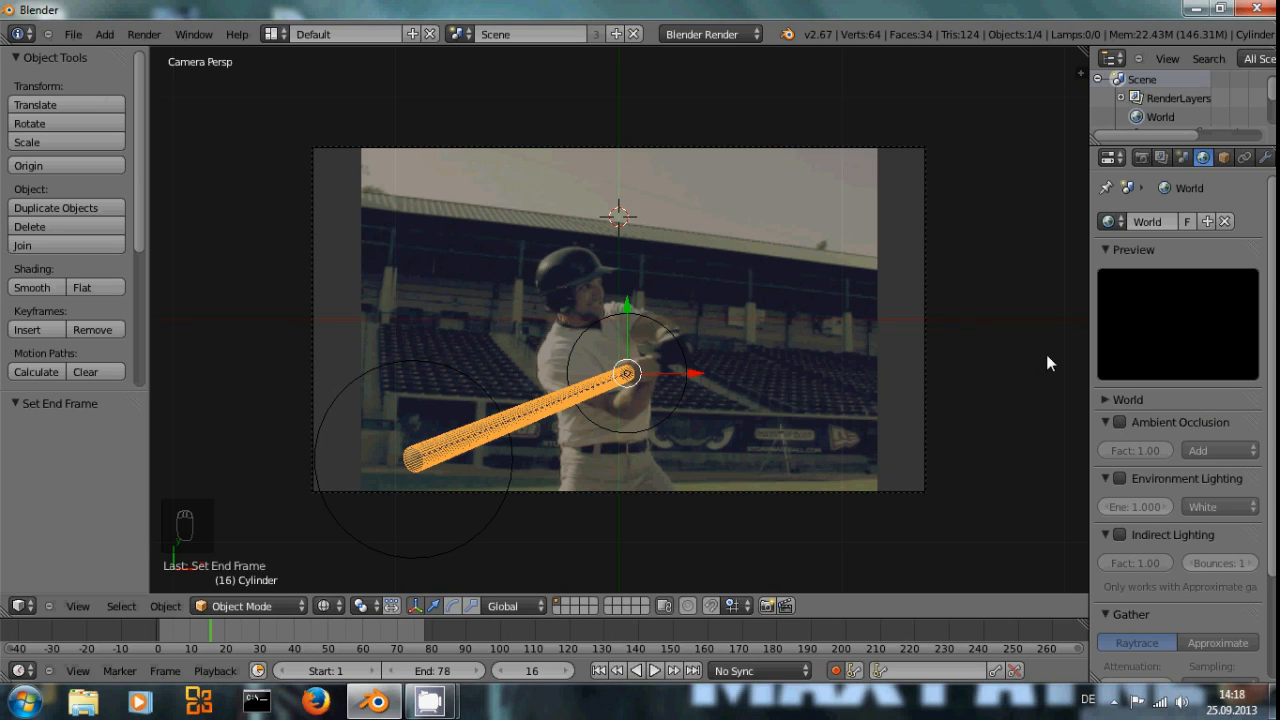
Create a new material on the blade cylinder and name it Light
{"action": "scroll", "coordinate": [1226, 157], "scroll_direction": "down", "scroll_amount": 2}
{"action": "left_click", "coordinate": [1249, 157]}
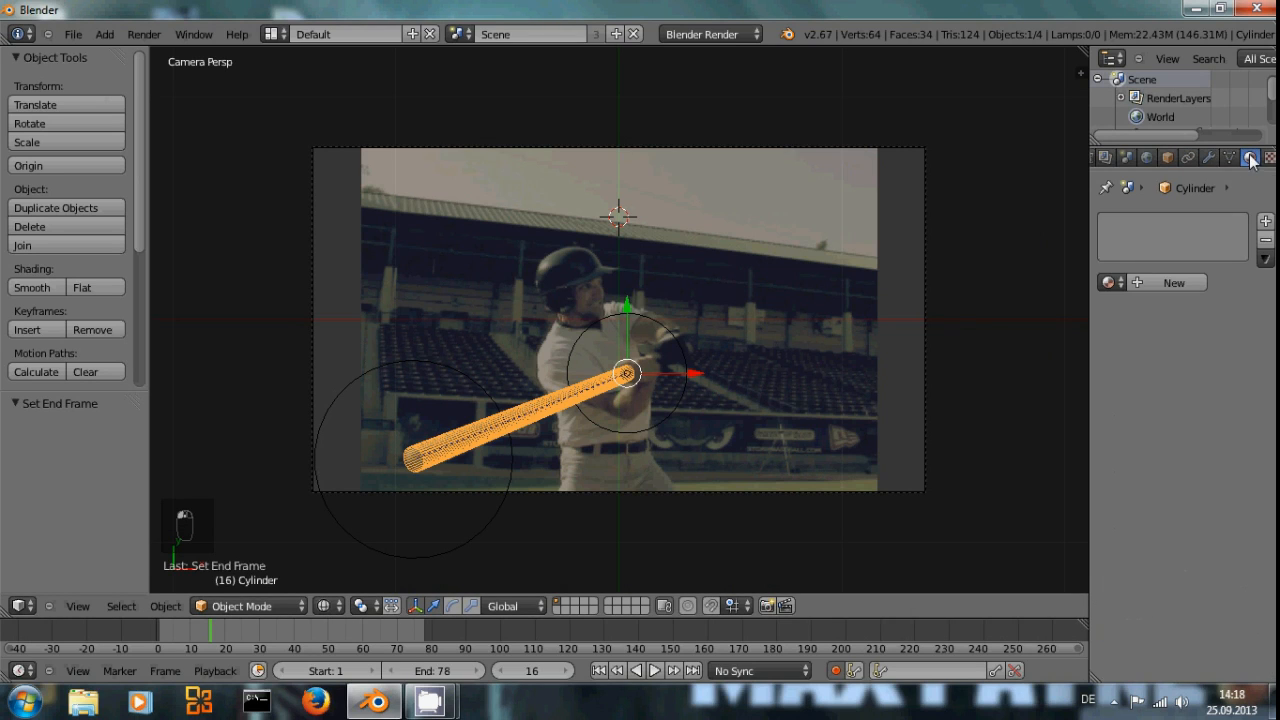
{"action": "left_click", "coordinate": [1132, 284]}
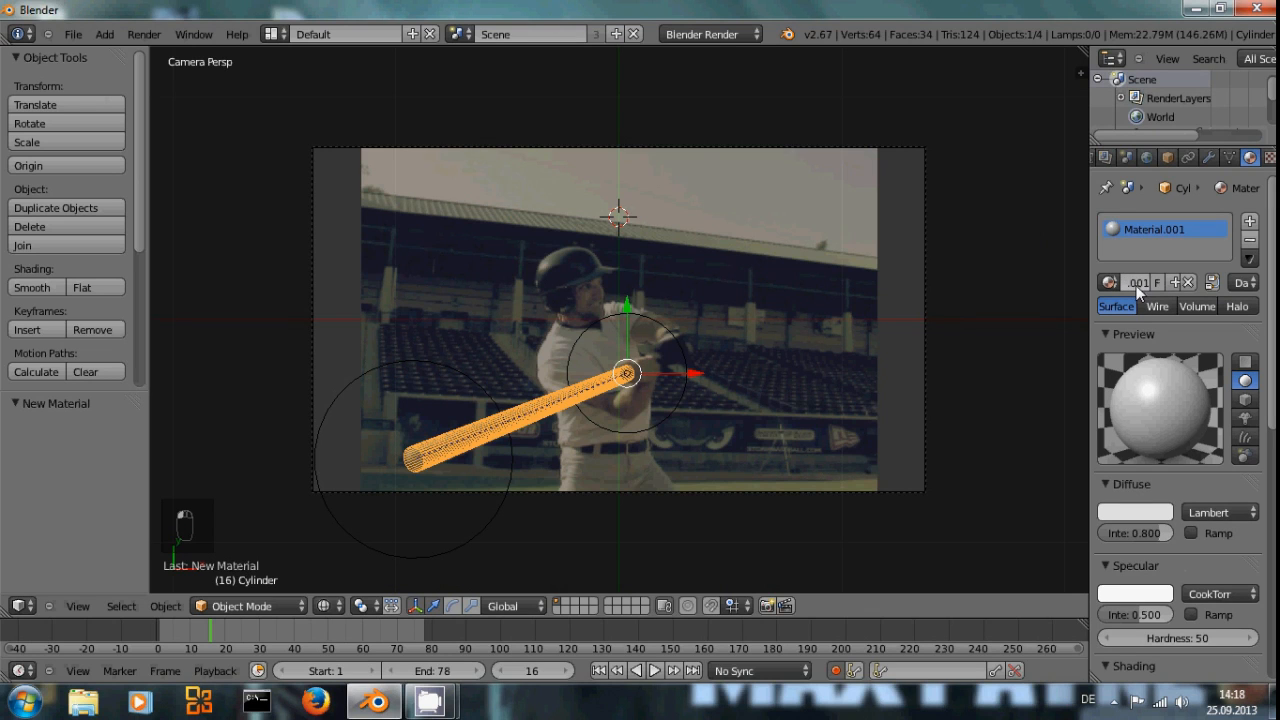
{"action": "type", "text": "lIGHT"}
{"action": "key", "text": "Return"}
{"action": "left_click", "coordinate": [1126, 281]}
{"action": "type", "text": "Light"}
{"action": "key", "text": "Return"}
Make the Light material full white and shadeless, and test-render frame 16
{"action": "left_click", "coordinate": [1135, 512]}
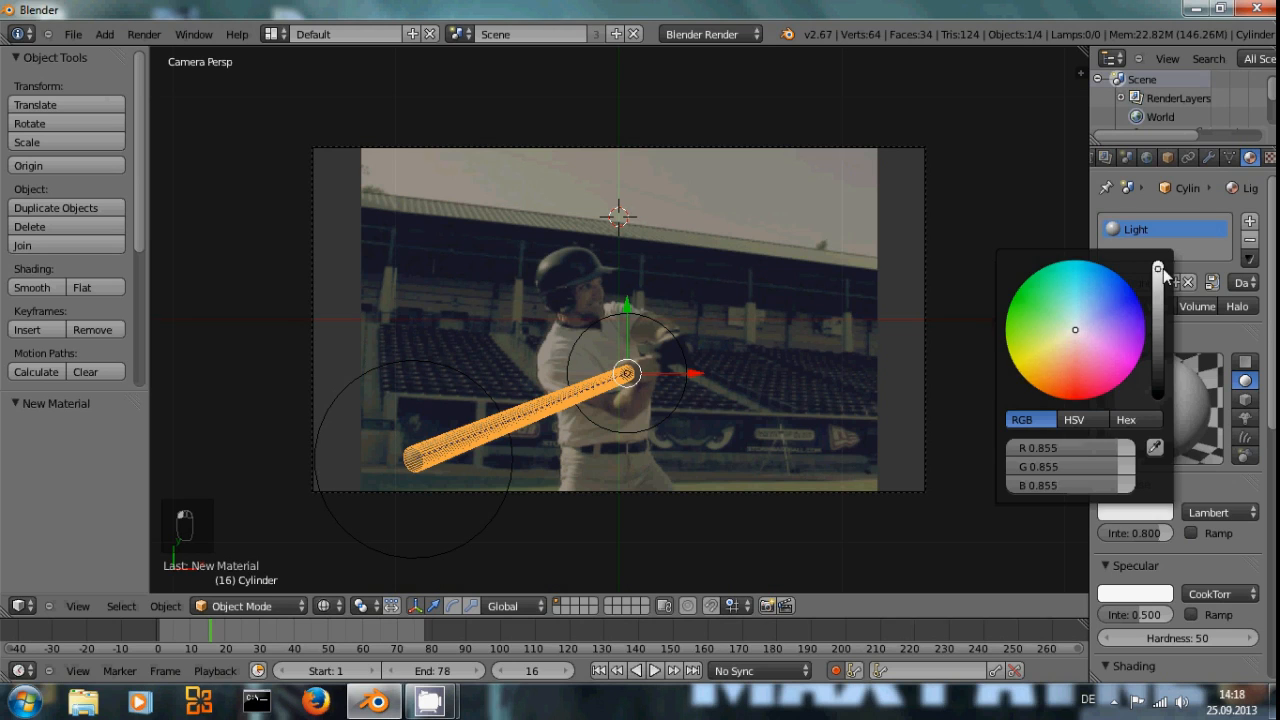
{"action": "scroll", "coordinate": [1265, 533], "scroll_direction": "down", "scroll_amount": 3}
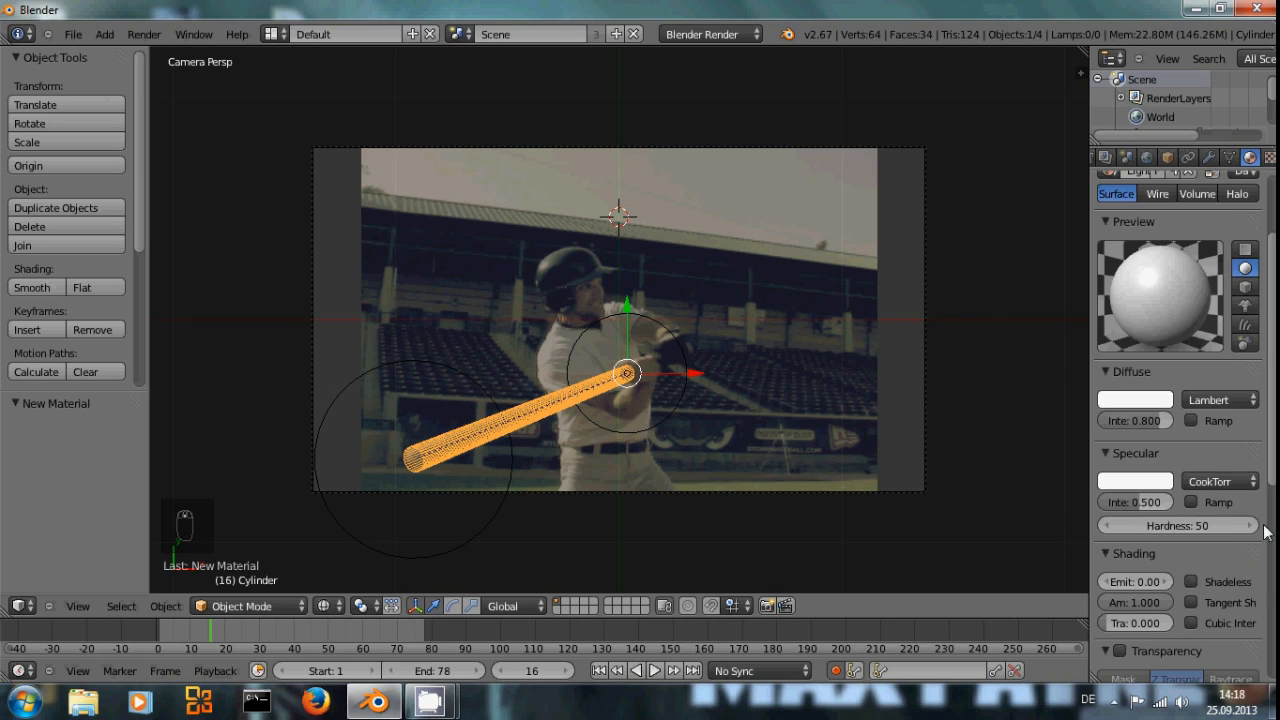
{"action": "left_click", "coordinate": [1191, 582]}
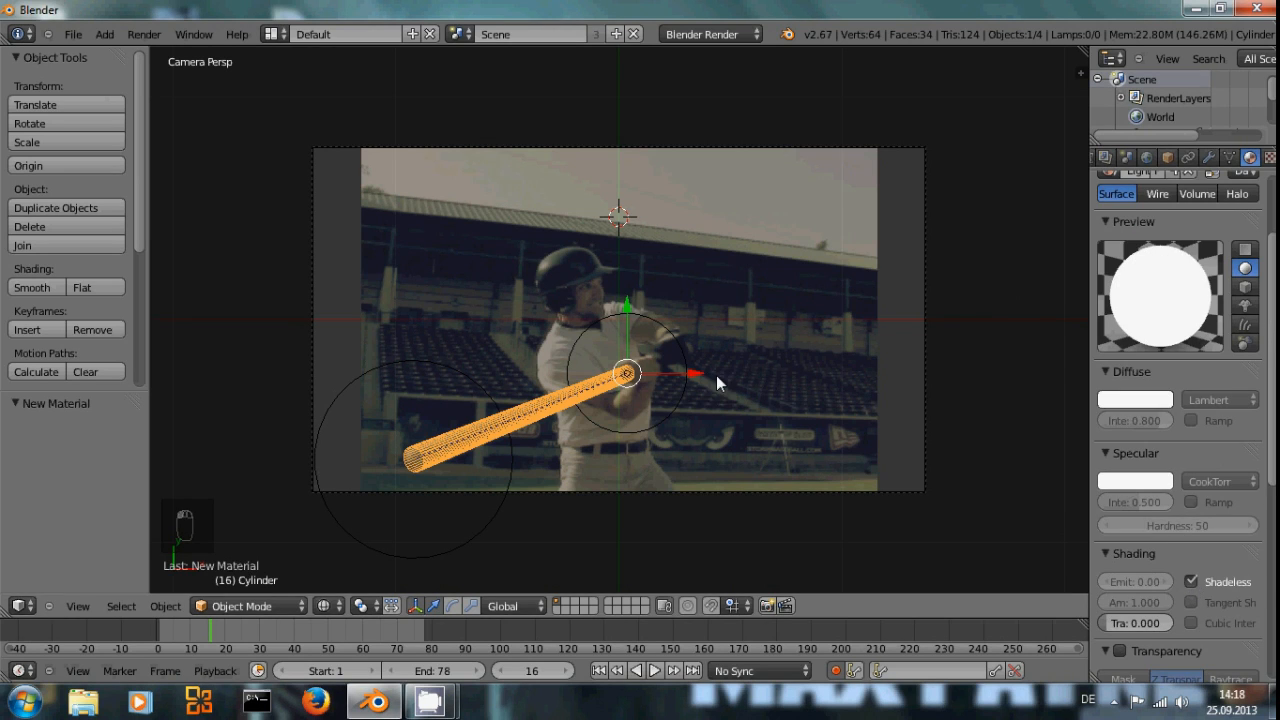
{"action": "key", "text": "F12"}
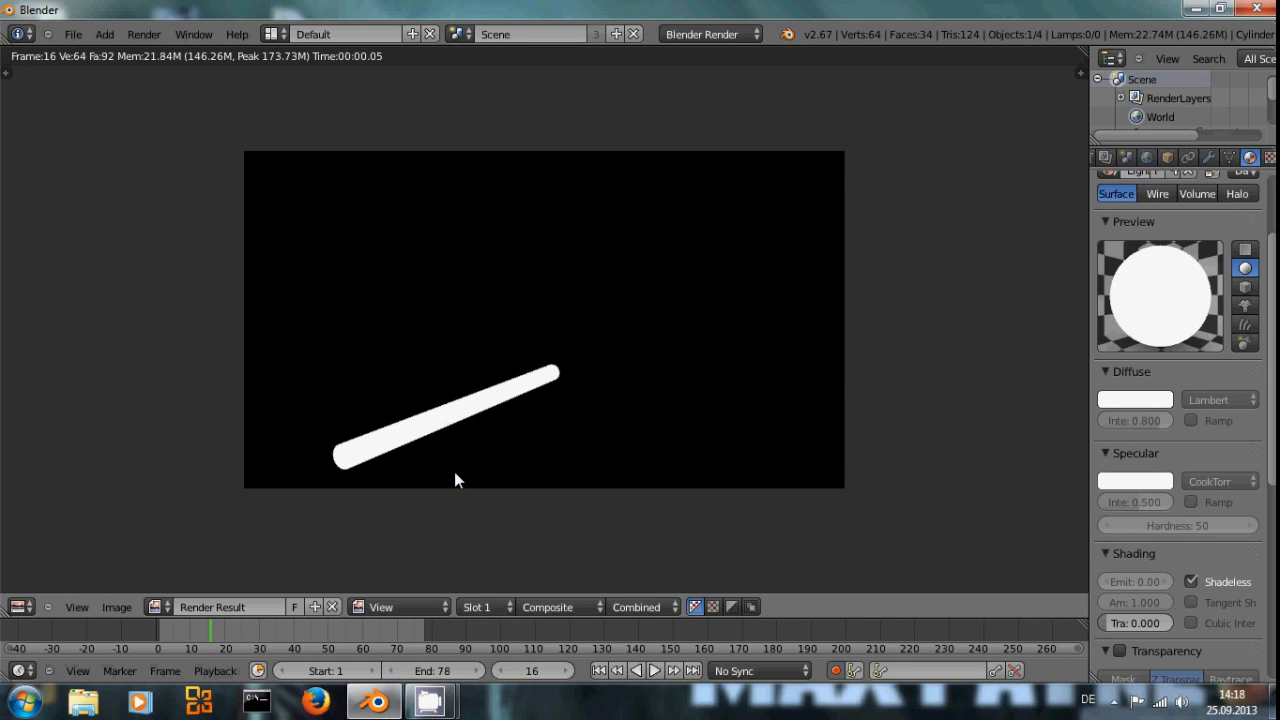
{"action": "key", "text": "Escape"}
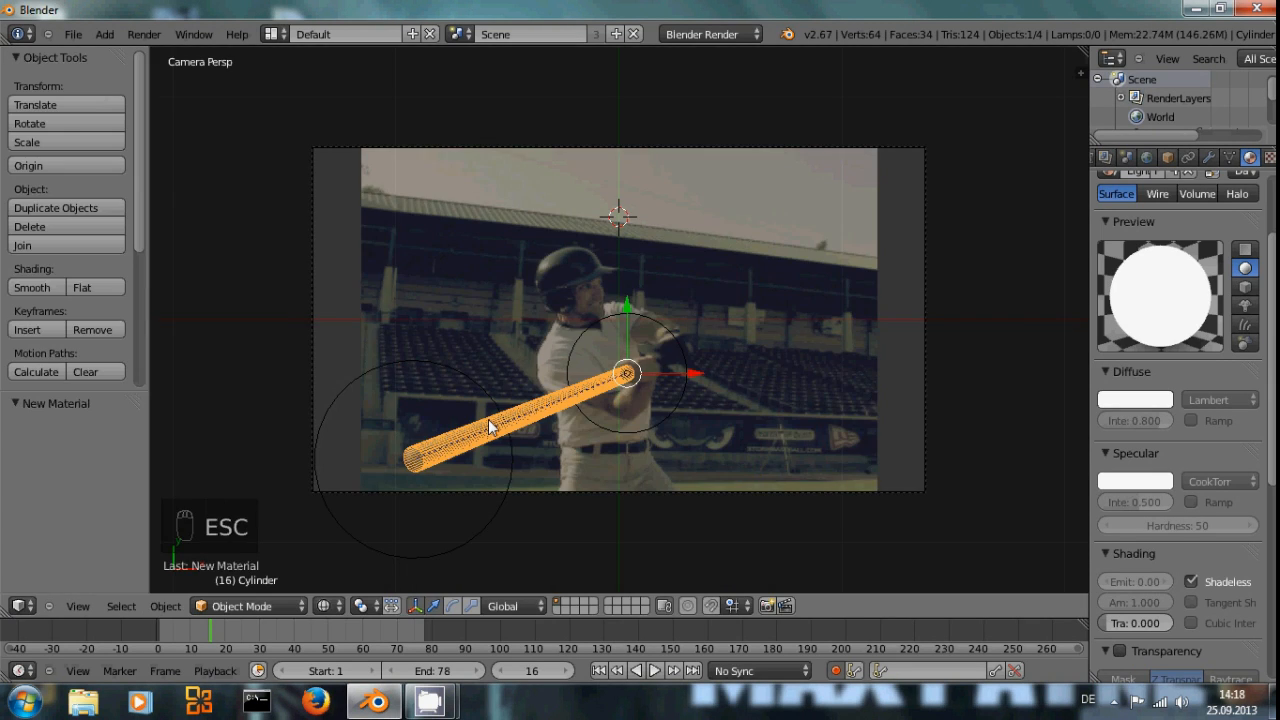
Switch the main area to the Node Editor, move the Render Layers and Composite nodes apart, and hide the node properties
{"action": "left_click", "coordinate": [22, 606]}
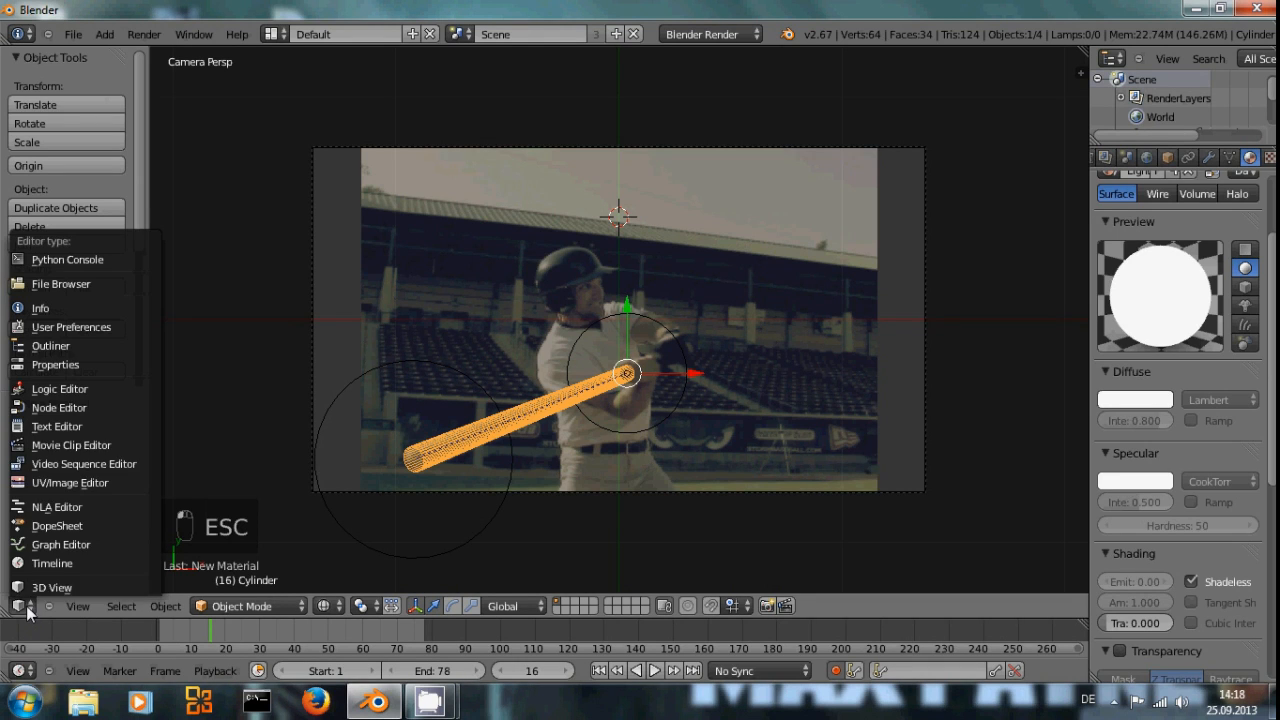
{"action": "left_click", "coordinate": [61, 410]}
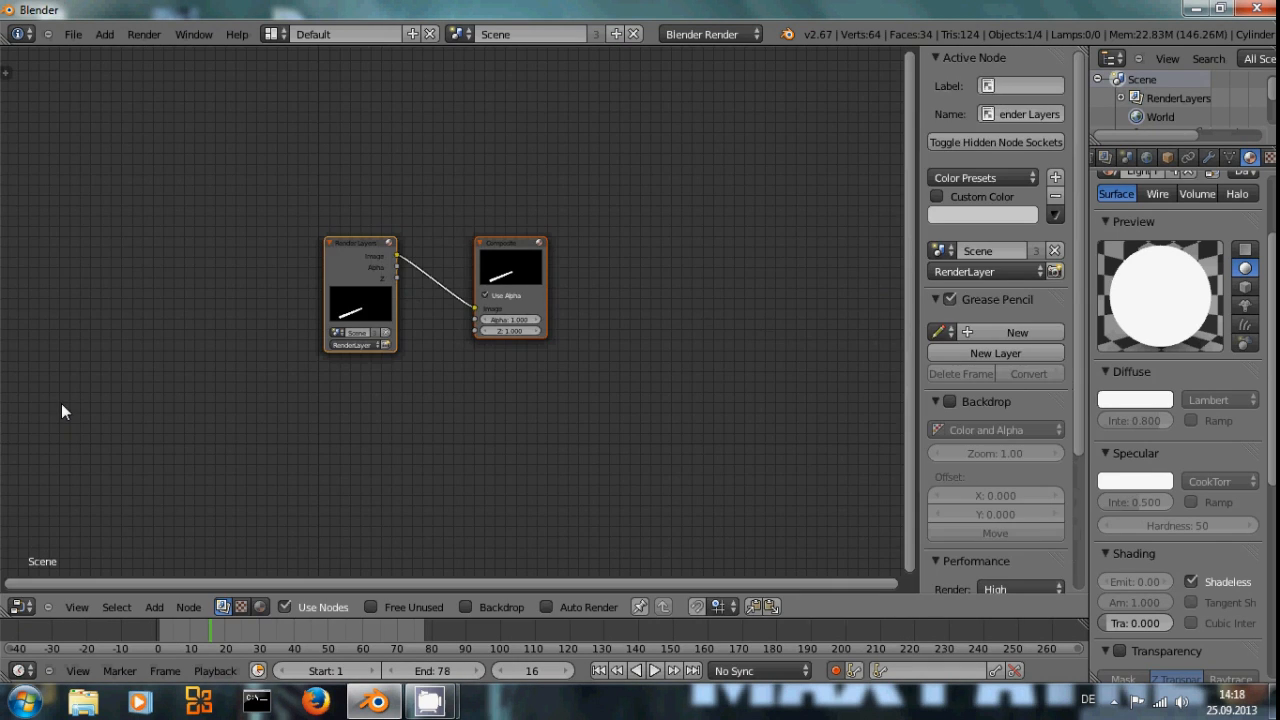
{"action": "left_click_drag", "start_coordinate": [323, 246], "coordinate": [236, 181]}
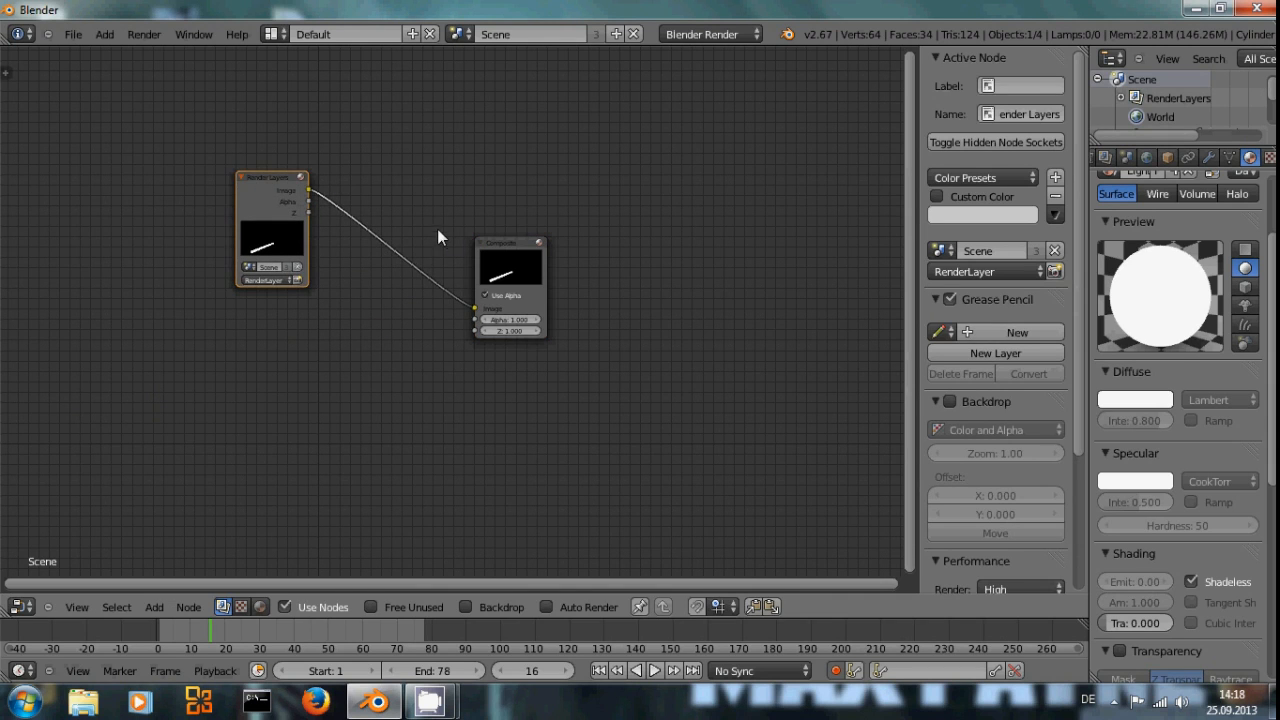
{"action": "left_click", "coordinate": [538, 247]}
{"action": "left_click_drag", "start_coordinate": [538, 247], "coordinate": [678, 196]}
{"action": "scroll", "coordinate": [507, 341], "scroll_direction": "up", "scroll_amount": 2}
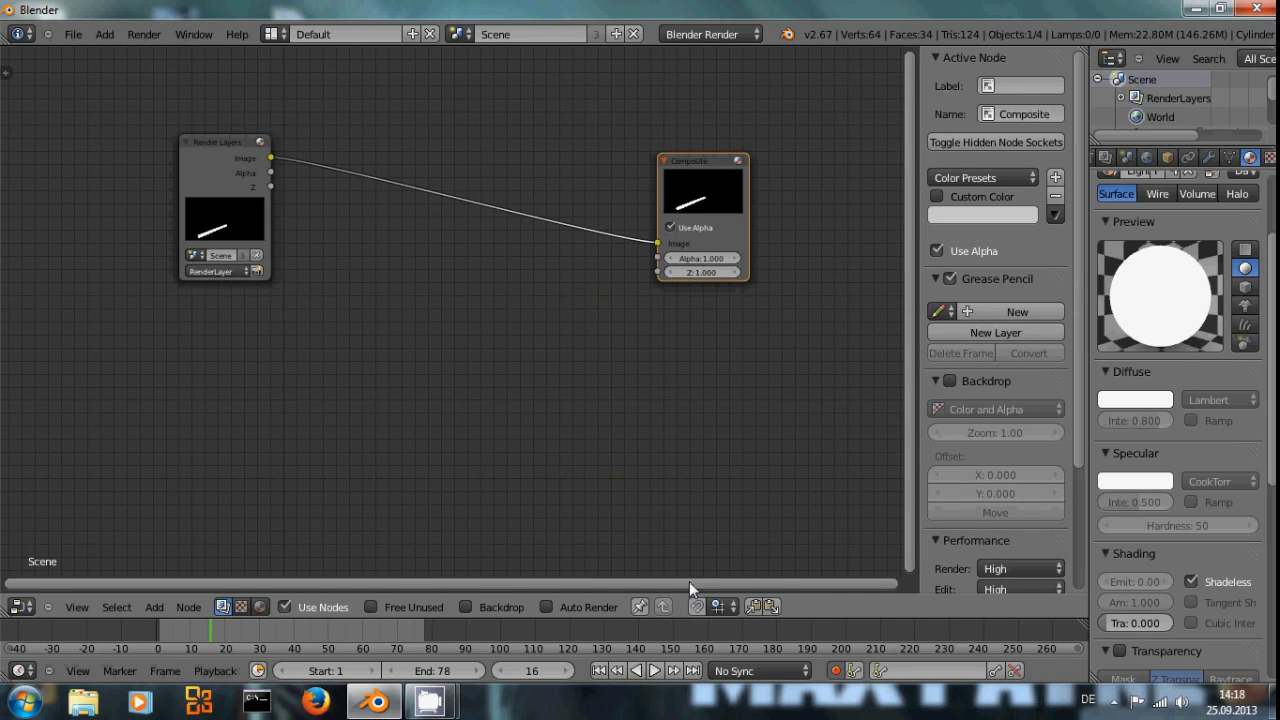
{"action": "key", "text": "n"}
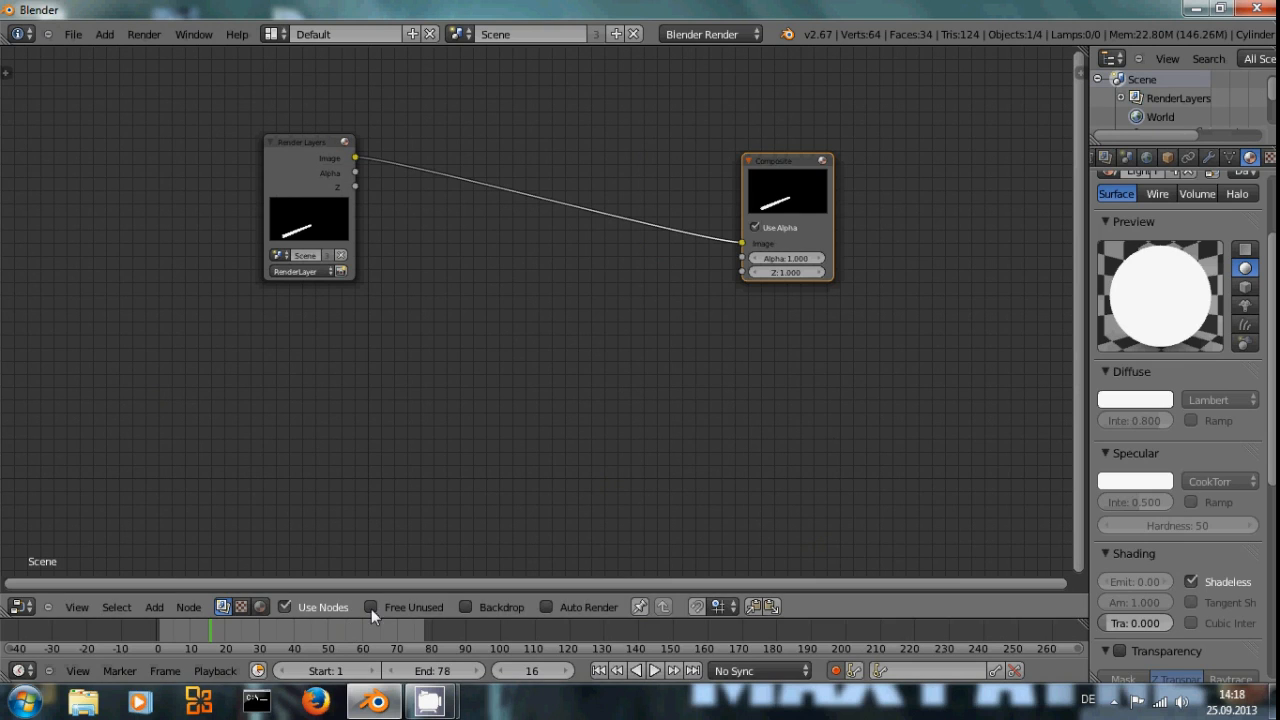
Enable the backdrop and, after spreading the nodes further, connect a Viewer node to the Render Layers image, placed below Composite
{"action": "left_click", "coordinate": [464, 606]}
{"action": "left_click_drag", "start_coordinate": [304, 158], "coordinate": [200, 111]}
{"action": "left_click_drag", "start_coordinate": [781, 176], "coordinate": [886, 126]}
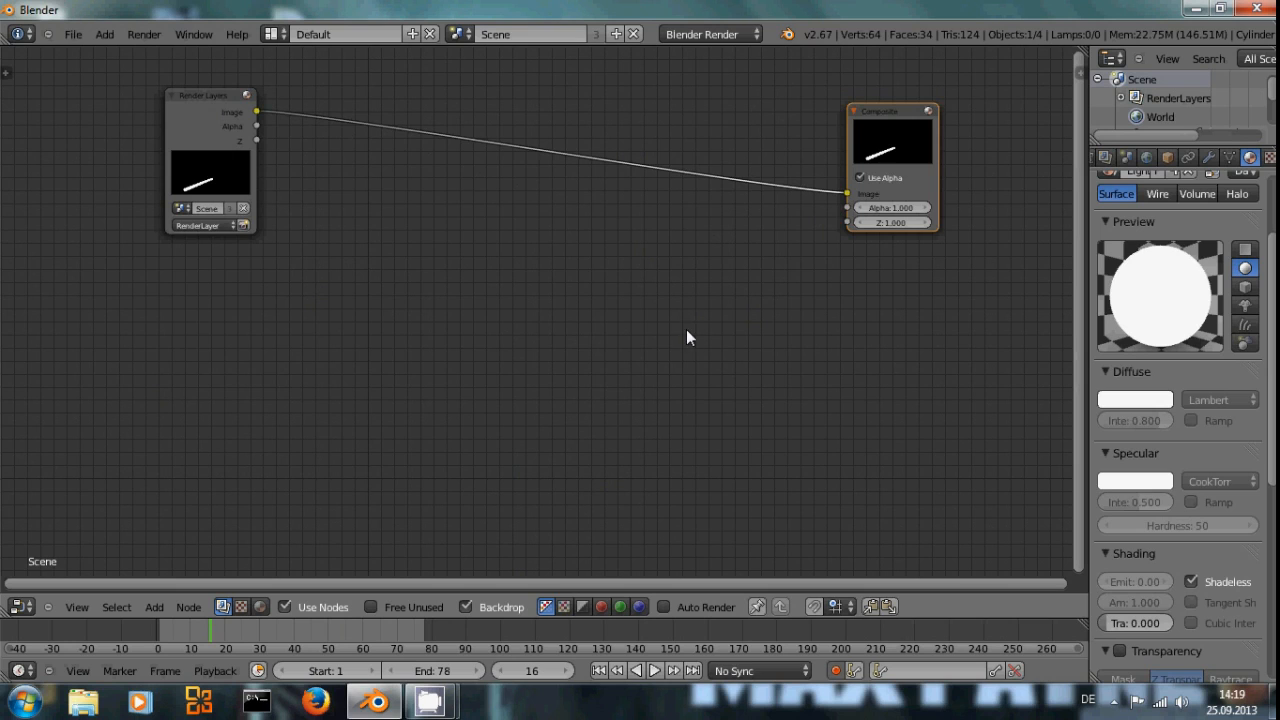
{"action": "left_click", "coordinate": [214, 129], "text": "ctrl+shift"}
{"action": "left_click_drag", "start_coordinate": [361, 104], "coordinate": [908, 304]}
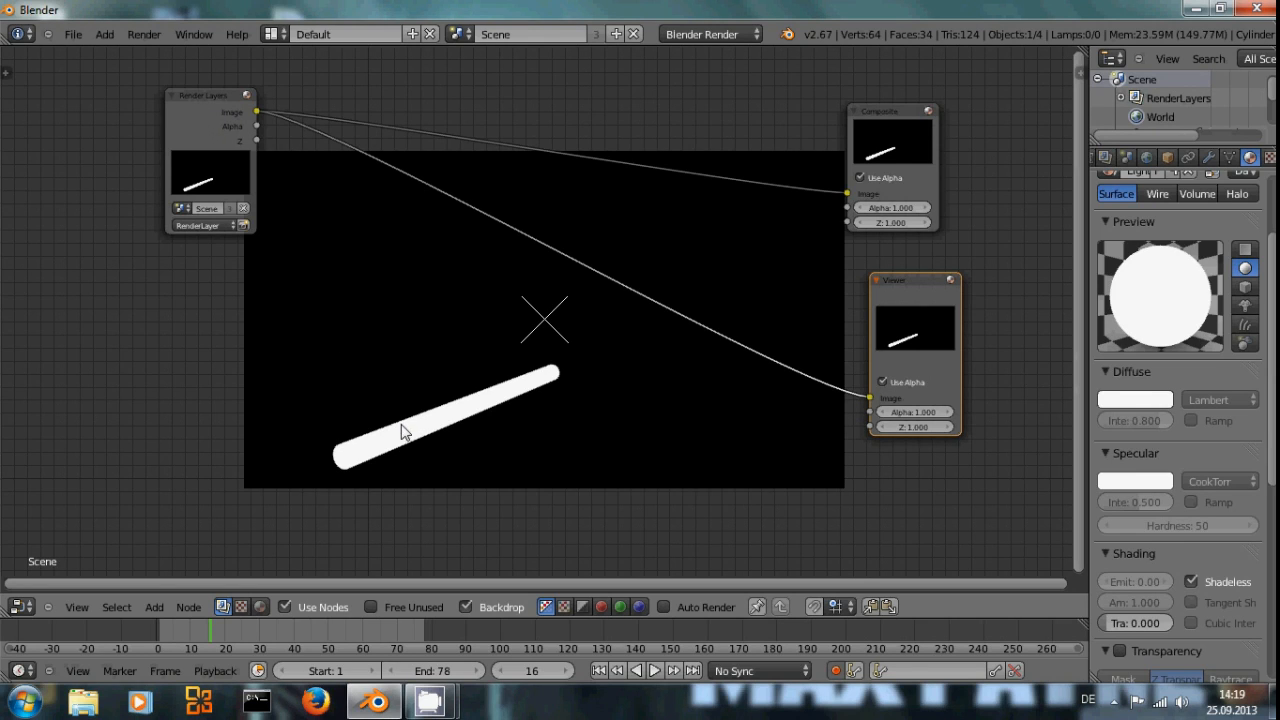
Add a Vector Blur node and connect the Render Layers Image and Z outputs to its matching inputs
{"action": "key", "text": "shift+a"}
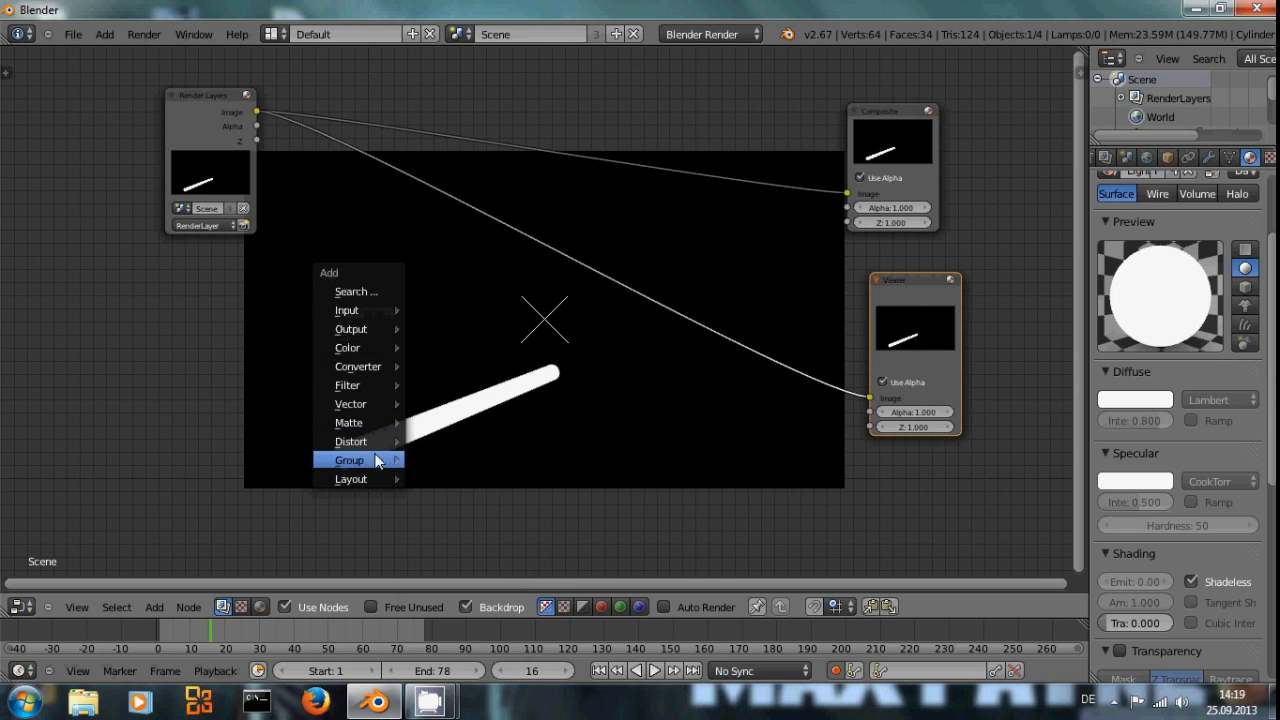
{"action": "mouse_move", "coordinate": [362, 388]}
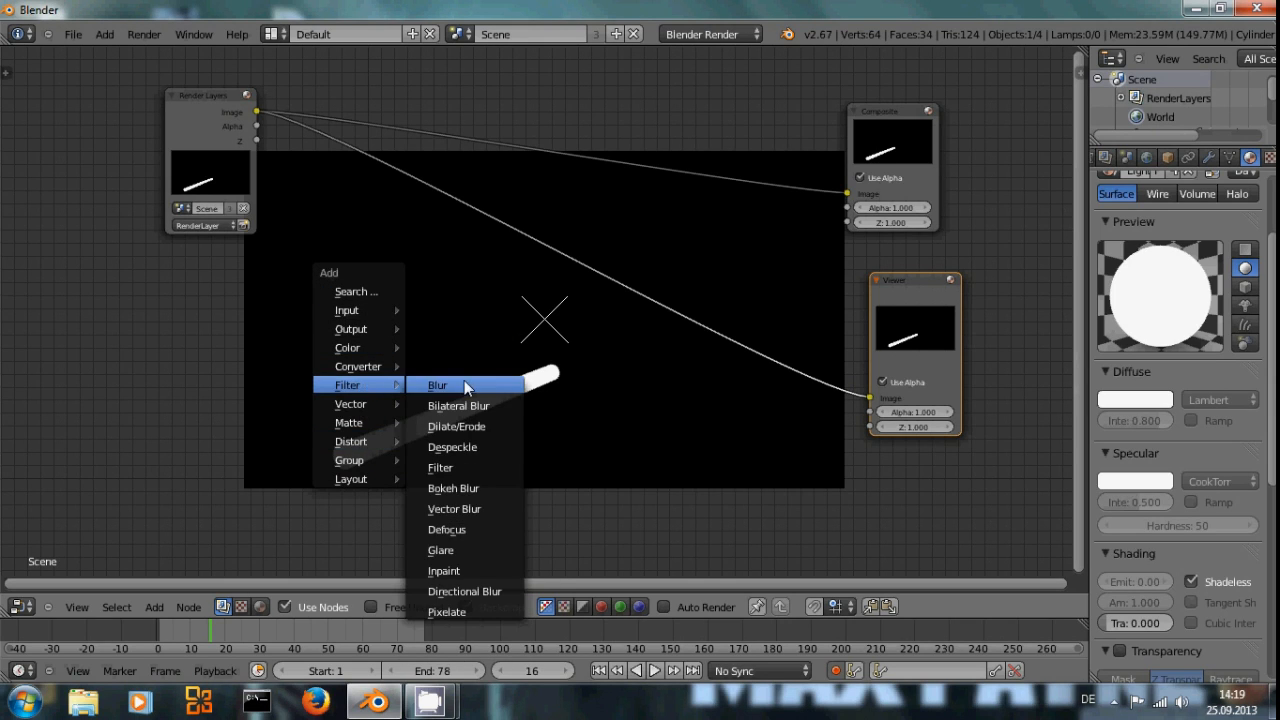
{"action": "left_click", "coordinate": [480, 510]}
{"action": "left_click", "coordinate": [303, 190]}
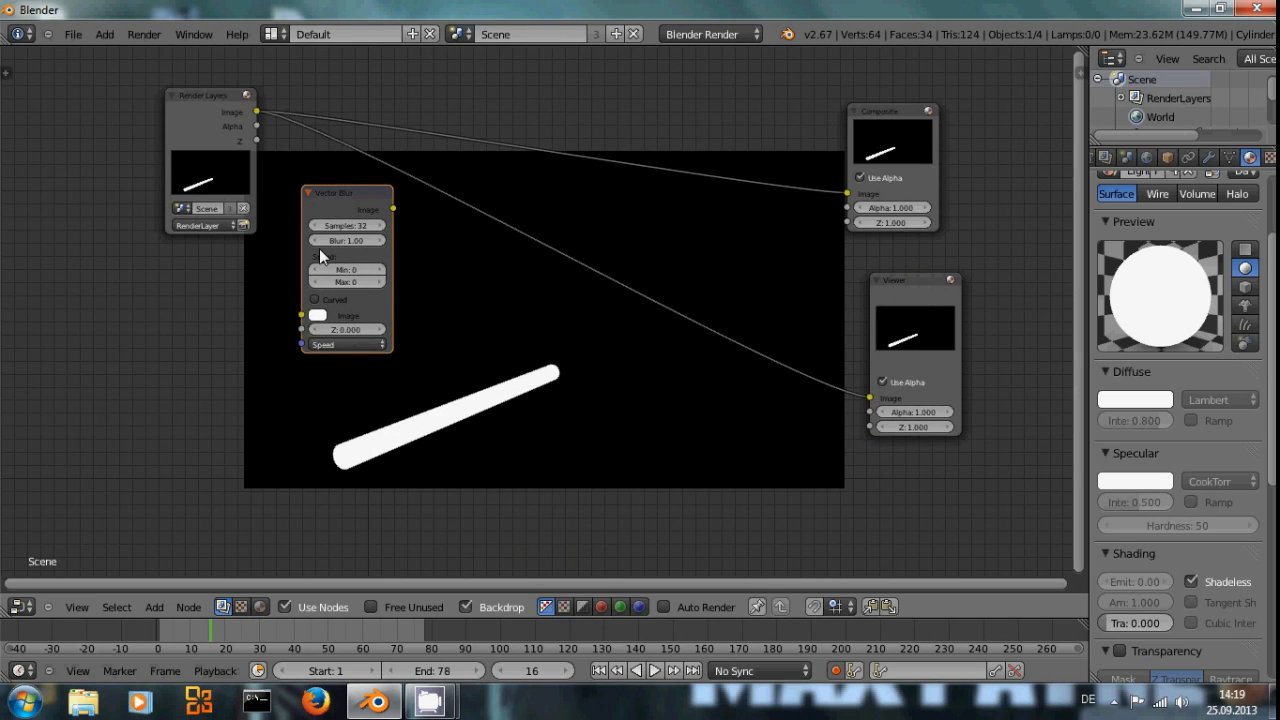
{"action": "left_click_drag", "start_coordinate": [257, 111], "coordinate": [301, 316]}
{"action": "left_click_drag", "start_coordinate": [256, 140], "coordinate": [302, 330]}
{"action": "scroll", "coordinate": [332, 340], "scroll_direction": "up", "scroll_amount": 2}
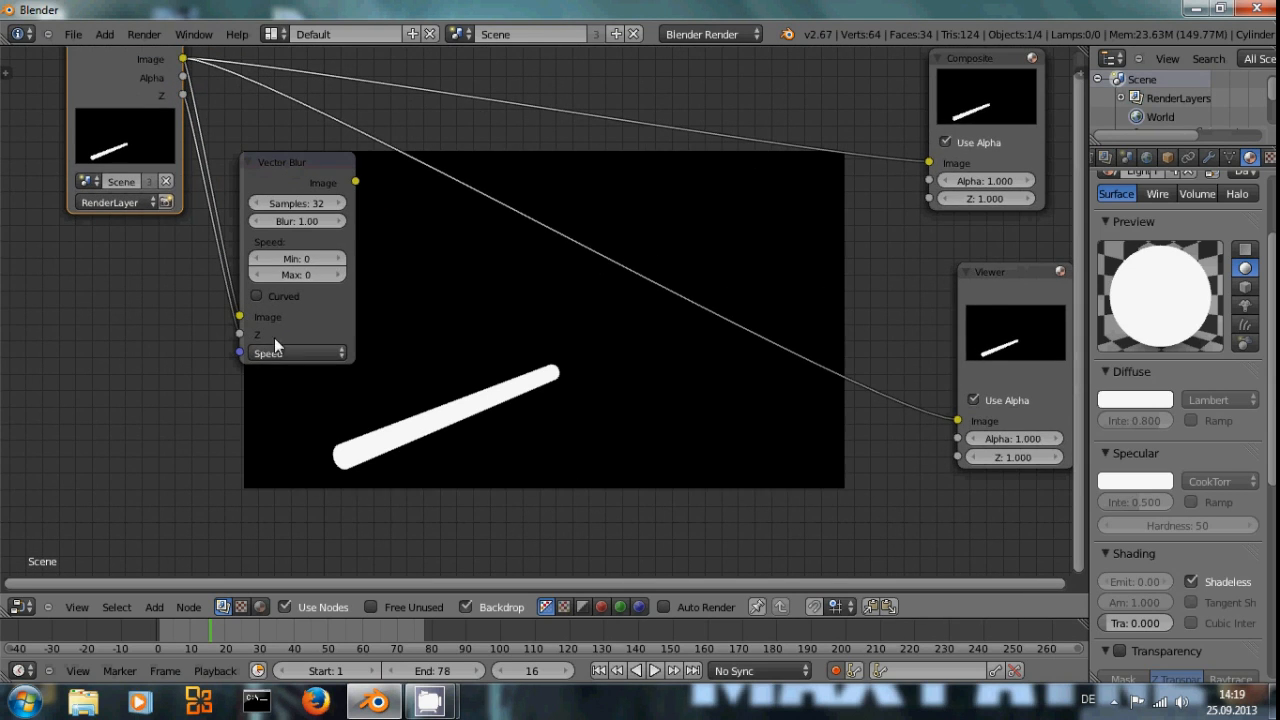
{"action": "left_click_drag", "start_coordinate": [334, 162], "coordinate": [482, 128]}
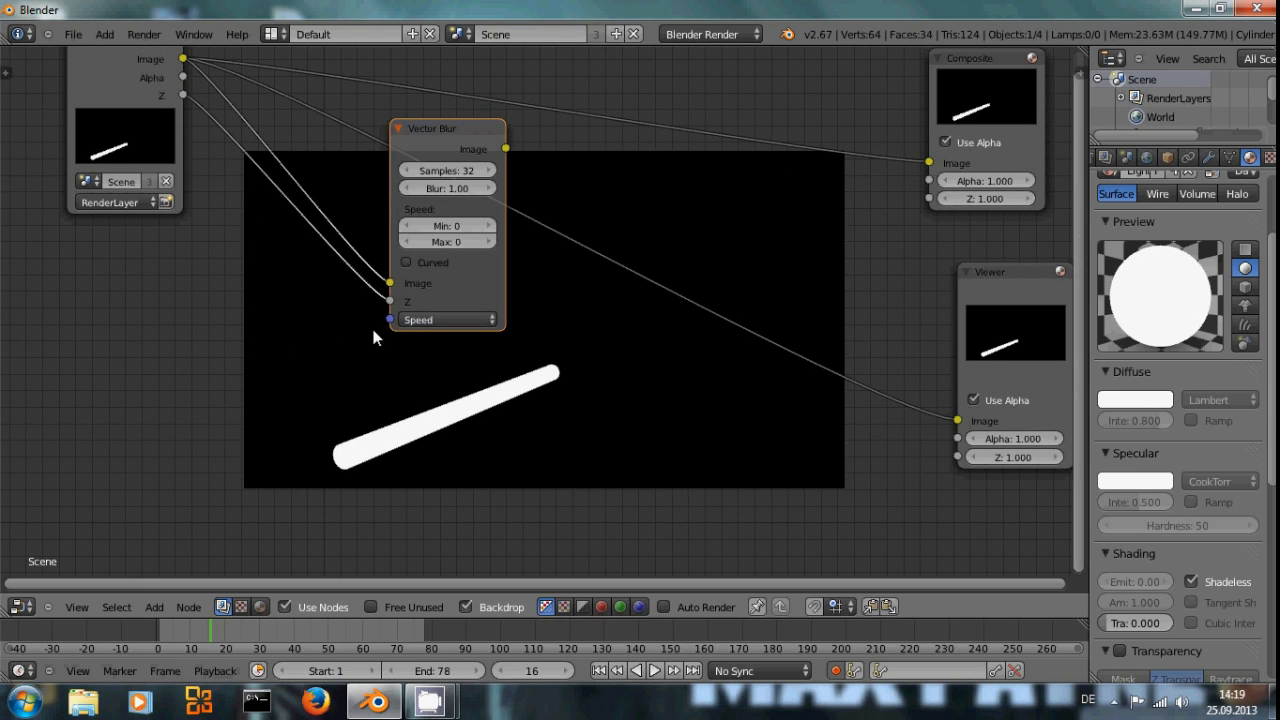
Enable the render layer's Vector pass and connect the Speed output to the Vector Blur node's Speed input
{"action": "scroll", "coordinate": [1130, 174], "scroll_direction": "up", "scroll_amount": 2}
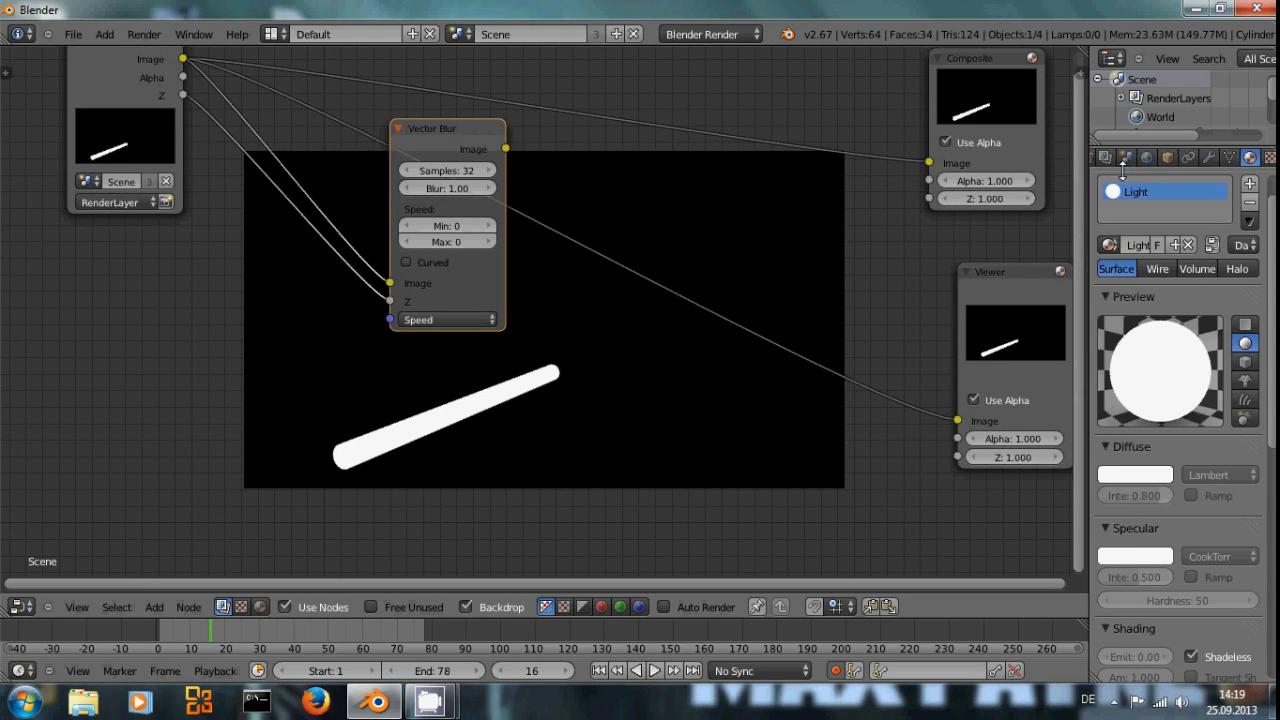
{"action": "left_click", "coordinate": [1140, 155]}
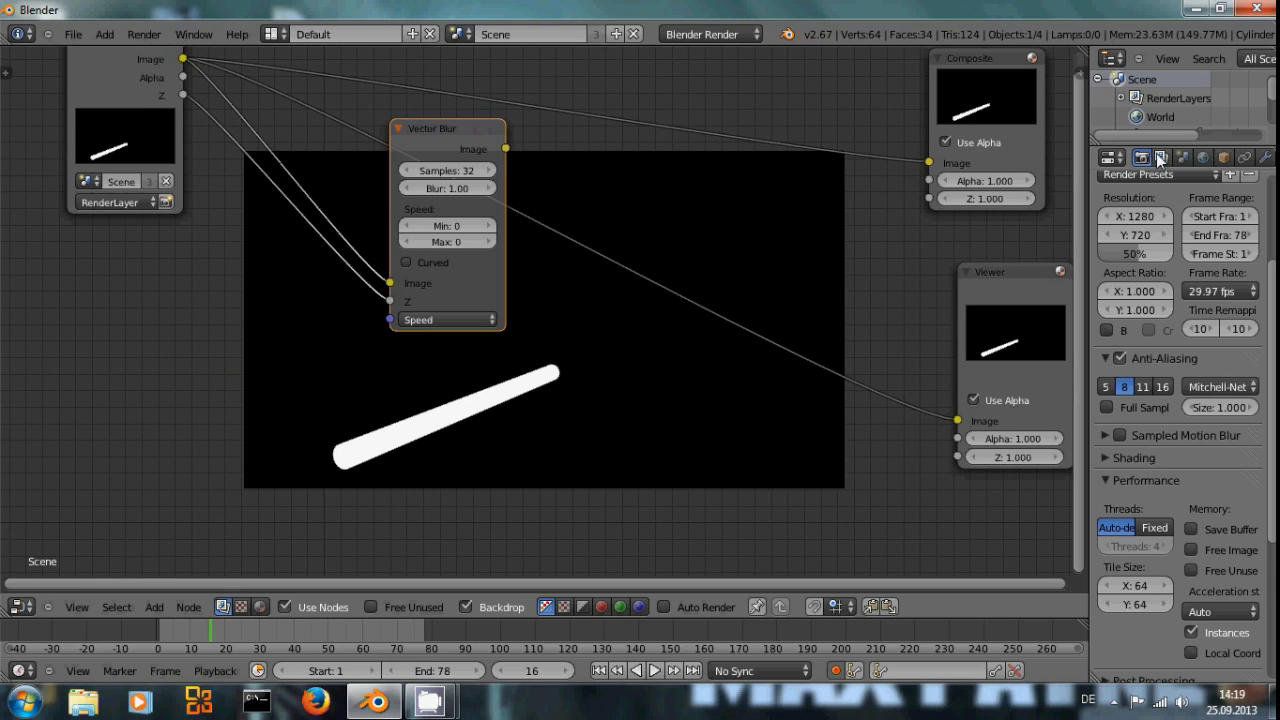
{"action": "left_click", "coordinate": [1160, 157]}
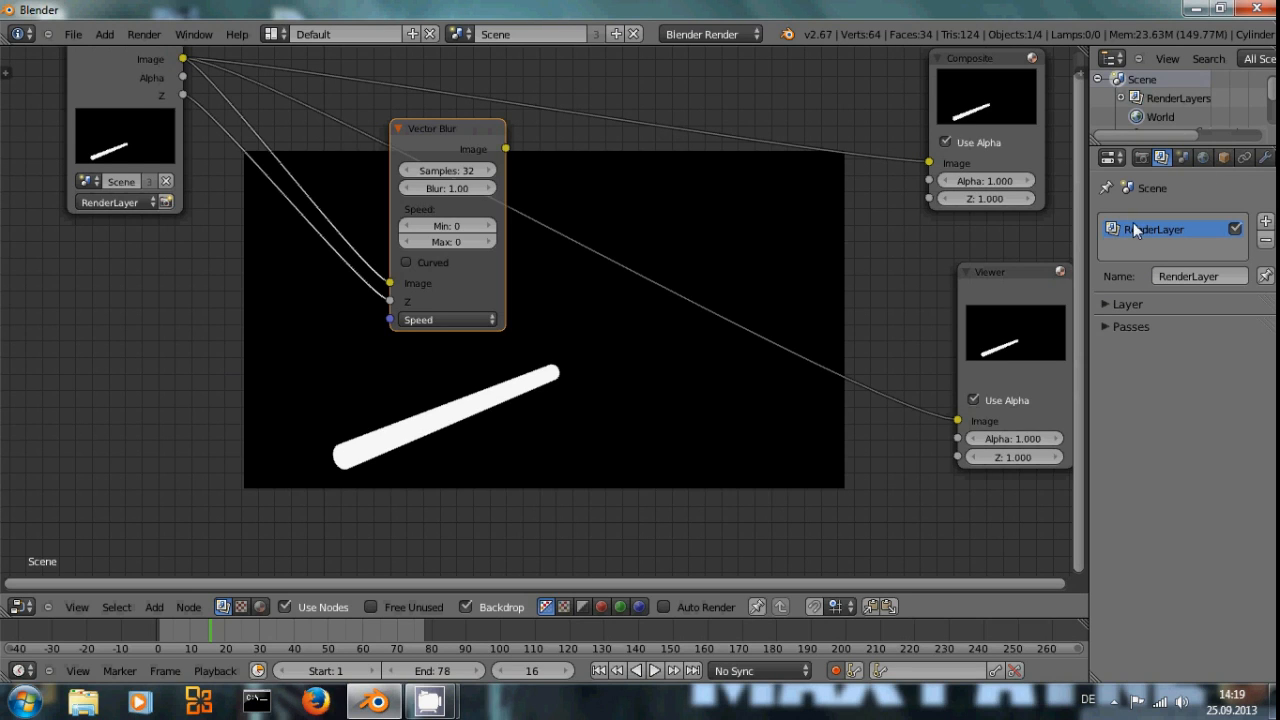
{"action": "left_click", "coordinate": [1128, 327]}
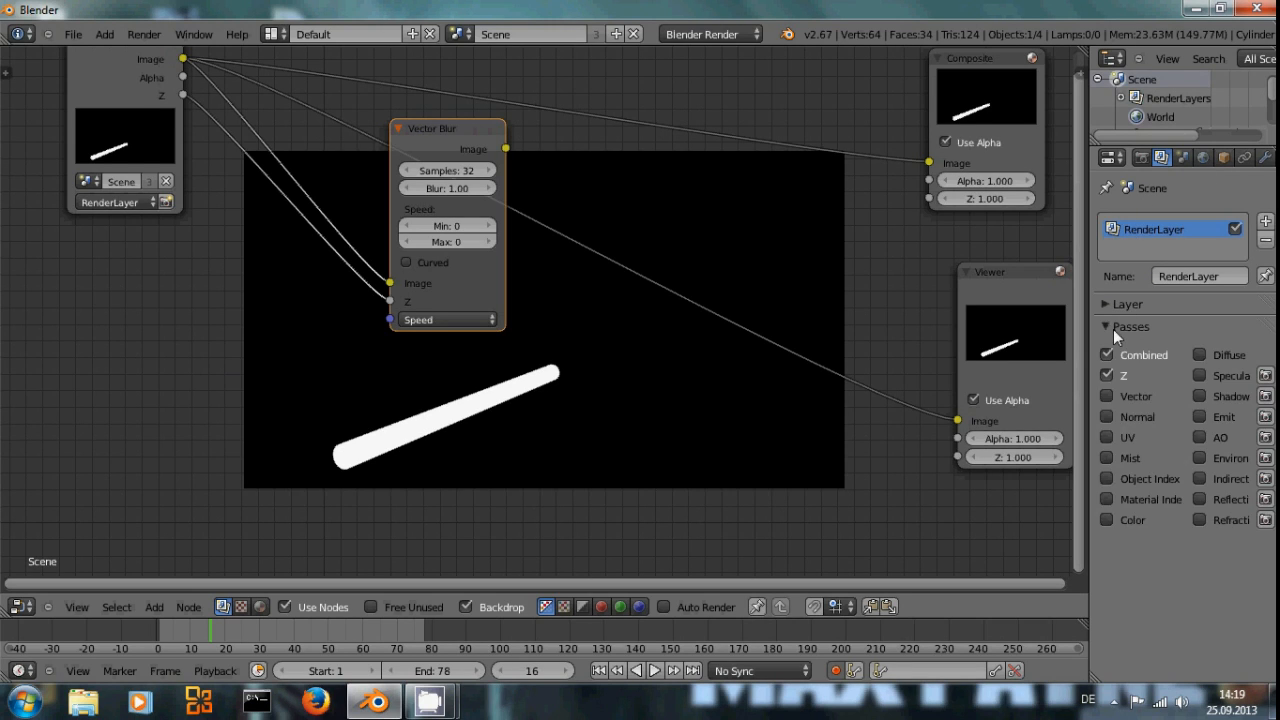
{"action": "left_click", "coordinate": [1106, 397]}
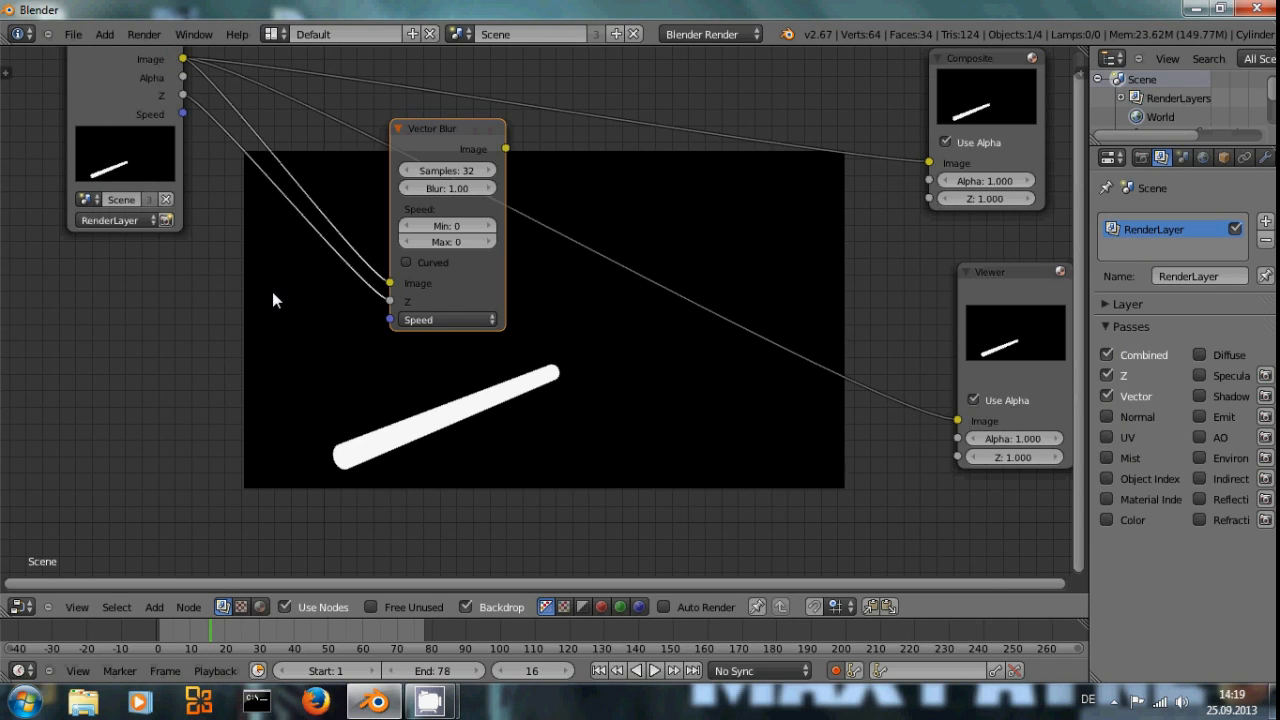
{"action": "left_click_drag", "start_coordinate": [183, 113], "coordinate": [392, 319]}
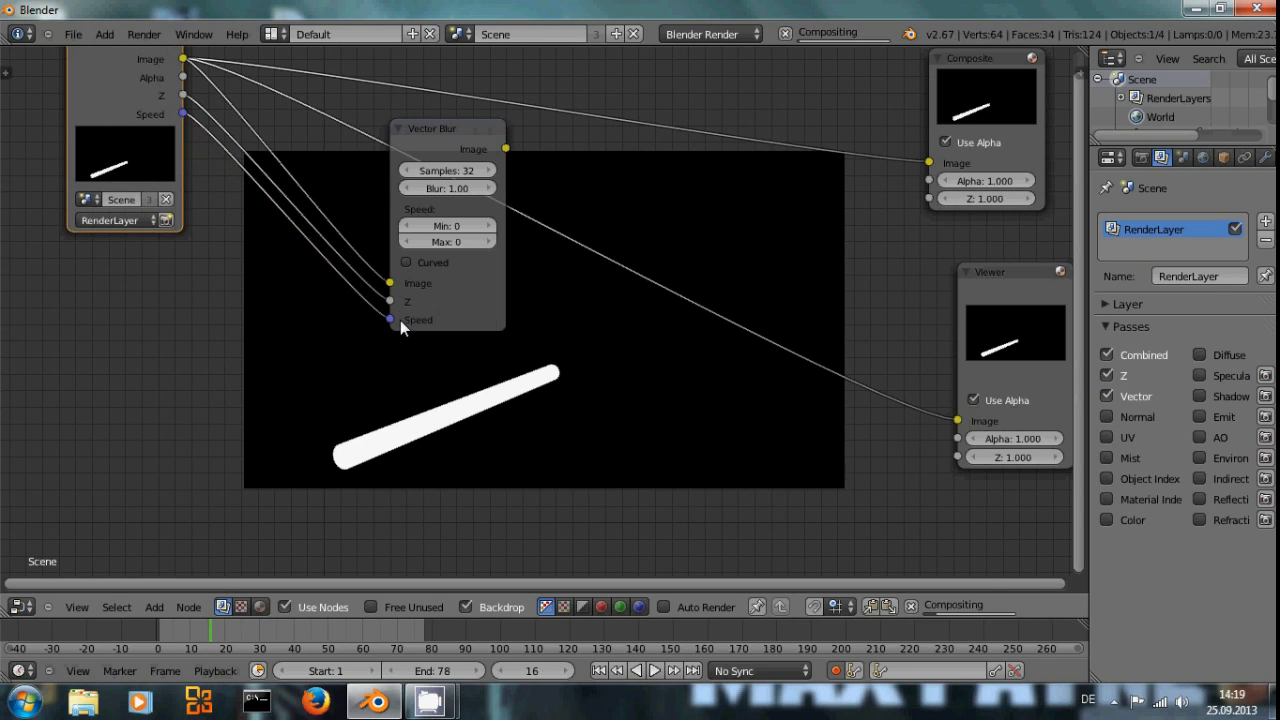
Route the Vector Blur output to the Viewer and render frame 17 to preview the motion blur
{"action": "left_click", "coordinate": [433, 133], "text": "ctrl+shift"}
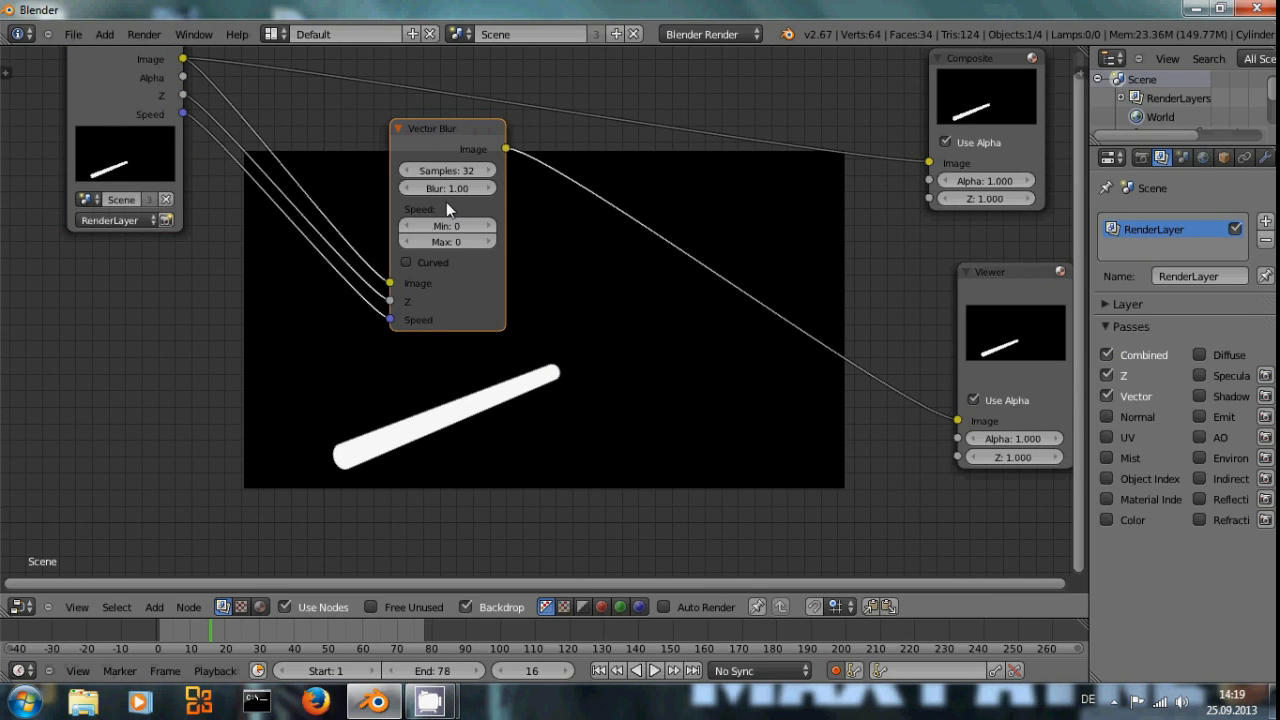
{"action": "key", "text": "Right"}
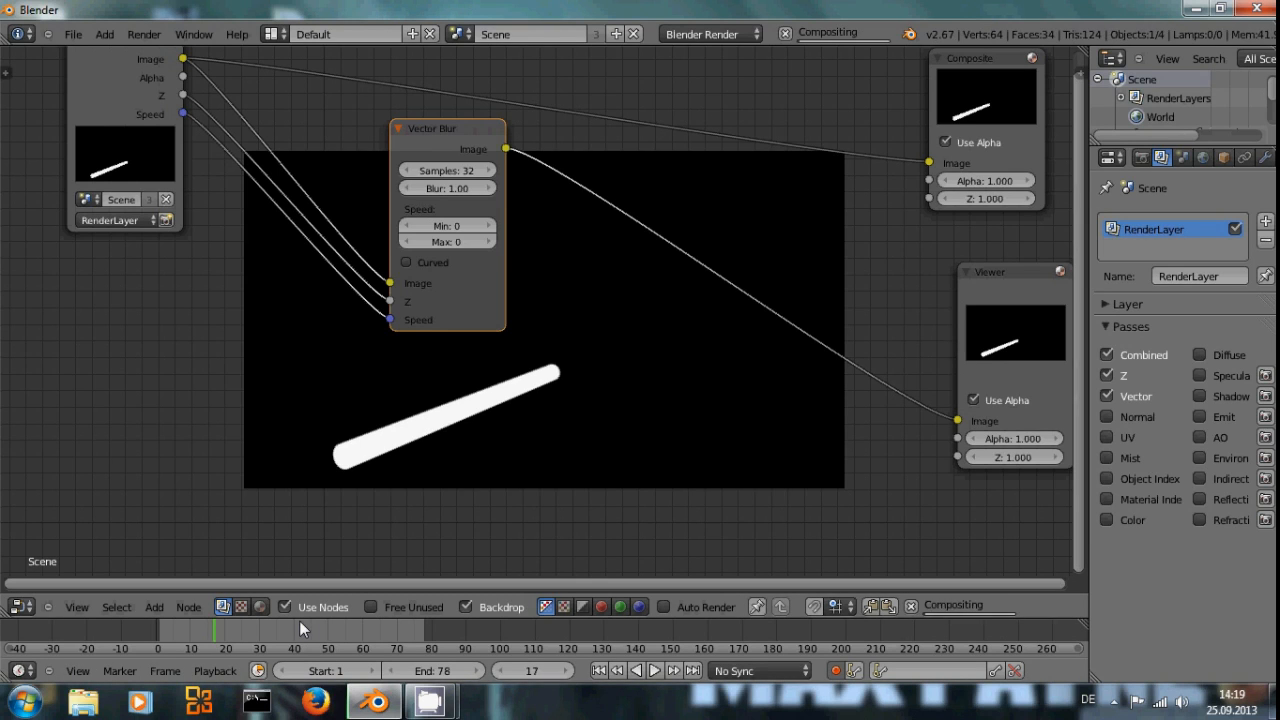
{"action": "key", "text": "F12"}
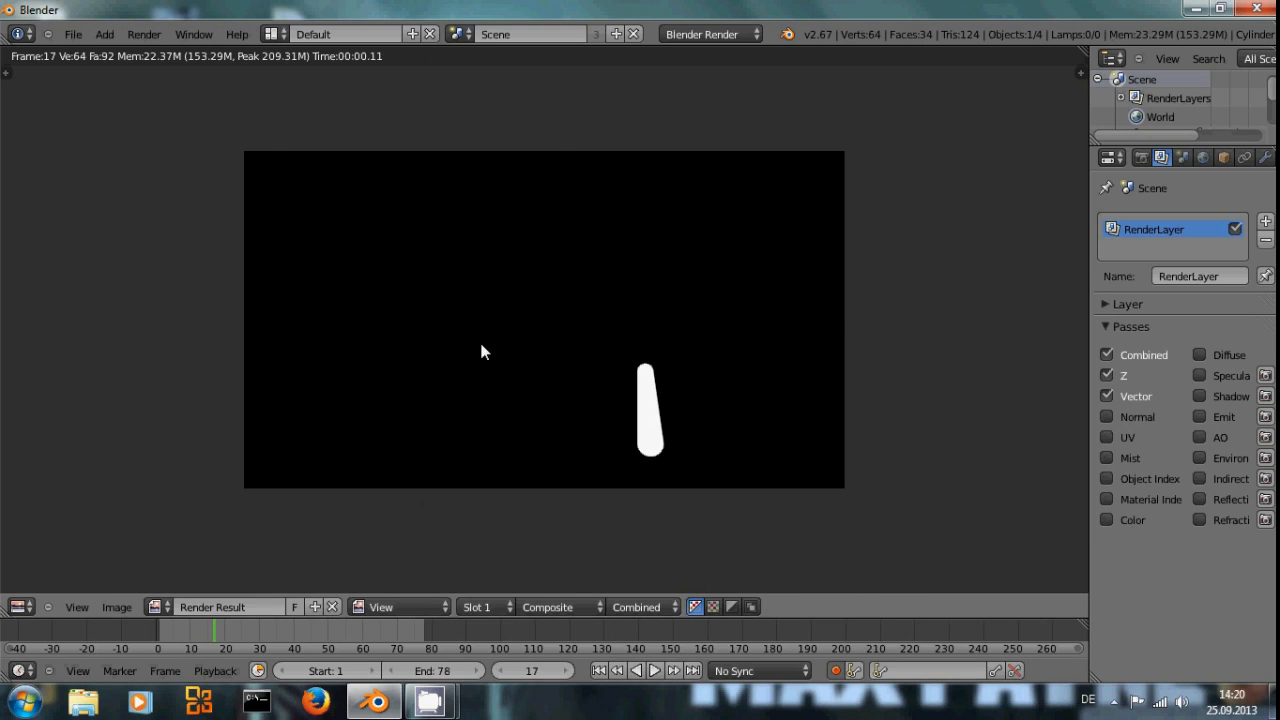
{"action": "key", "text": "Escape"}
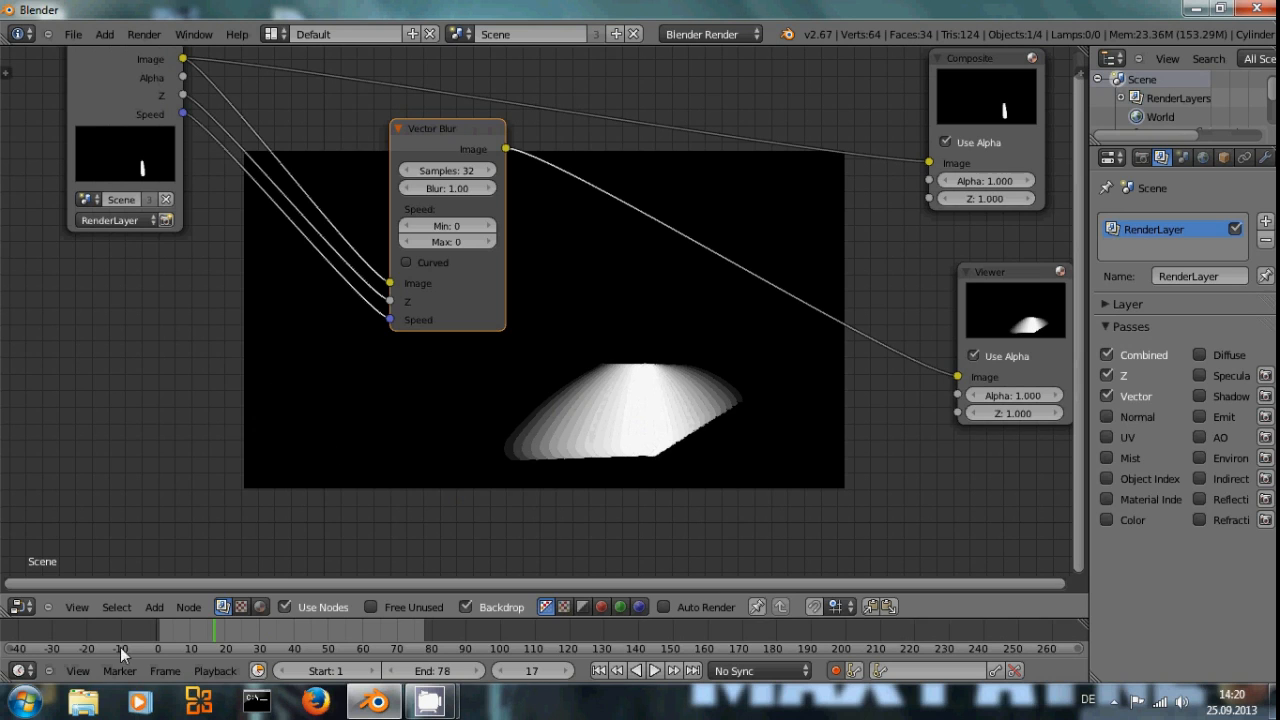
Return to the 3D View and step back and forth through frames 16 to 21 to compare the blade with the bat
{"action": "left_click", "coordinate": [22, 606]}
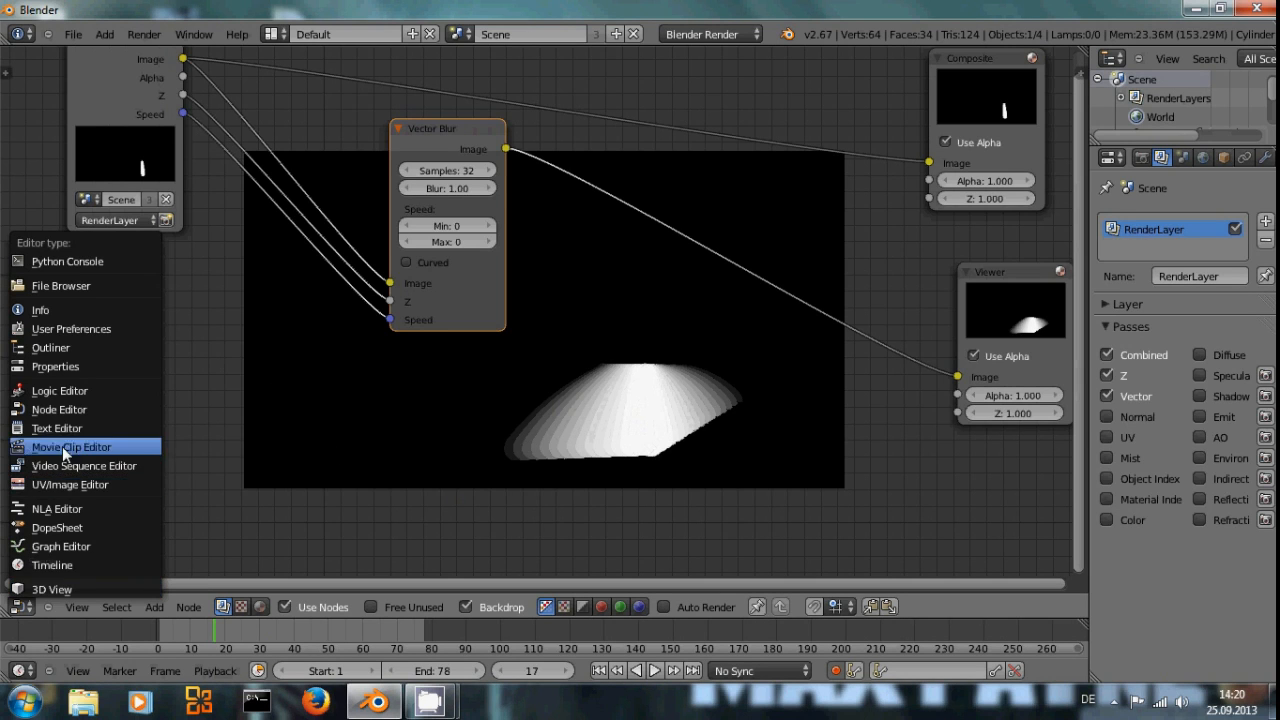
{"action": "left_click", "coordinate": [52, 589]}
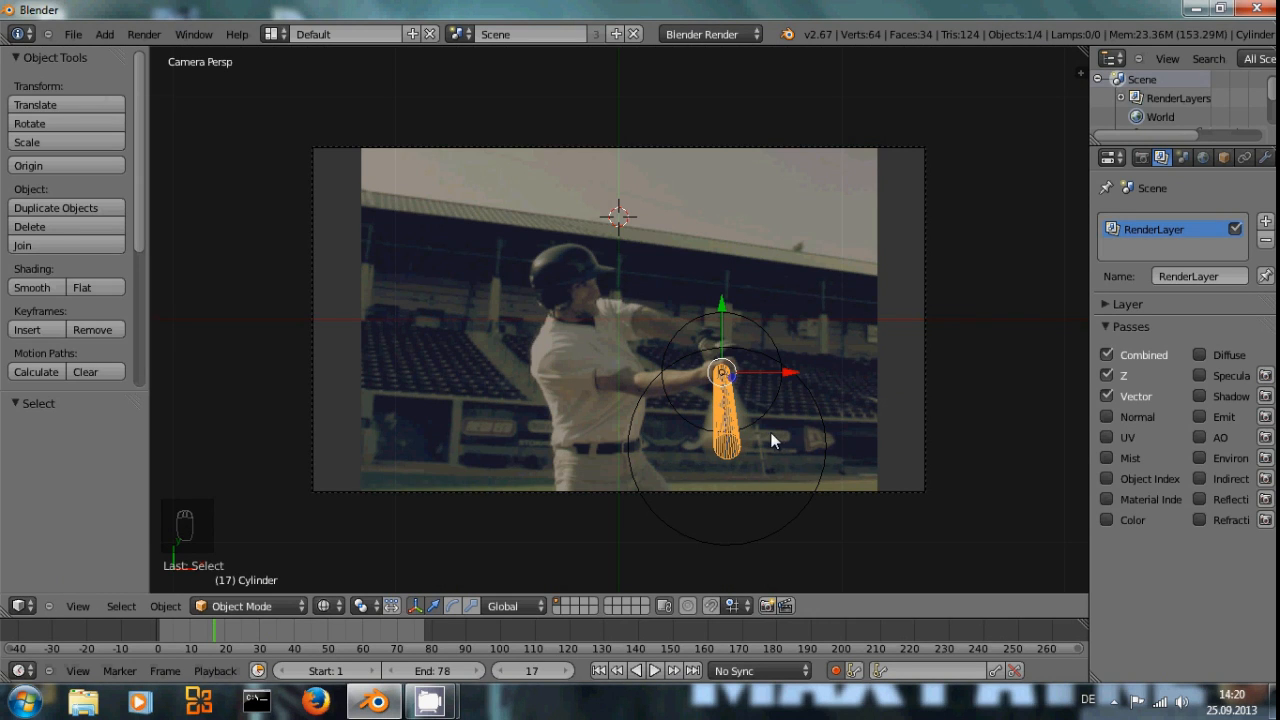
{"action": "key", "text": "Left"}
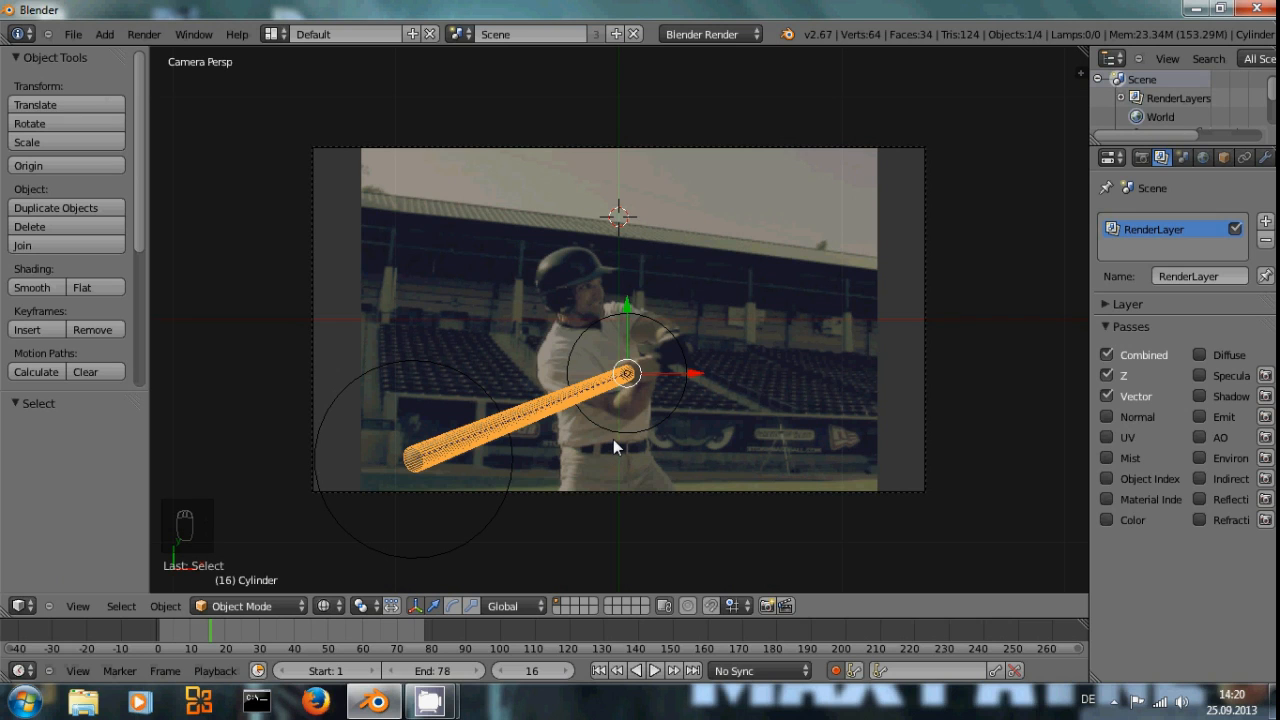
{"action": "key", "text": "Down"}
{"action": "key", "text": "Right"}
{"action": "key", "text": "Right"}
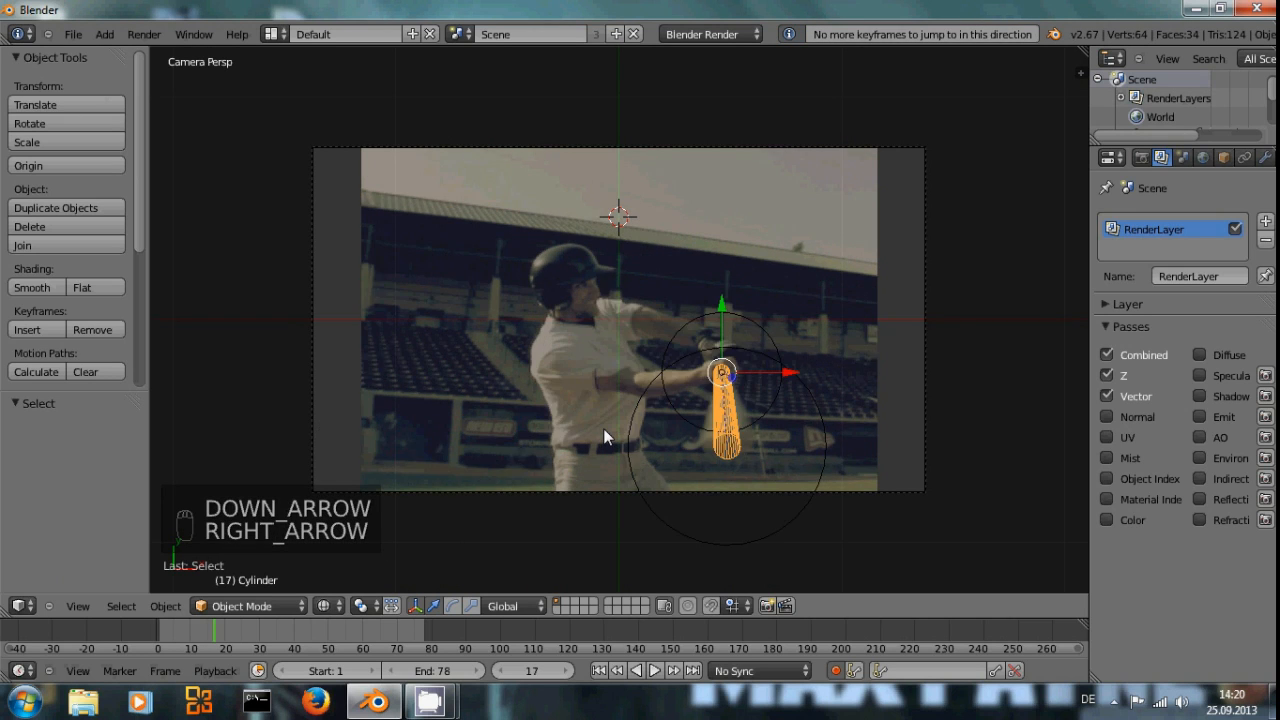
{"action": "key", "text": "Right"}
{"action": "key", "text": "Right"}
{"action": "key", "text": "Left"}
{"action": "key", "text": "Right"}
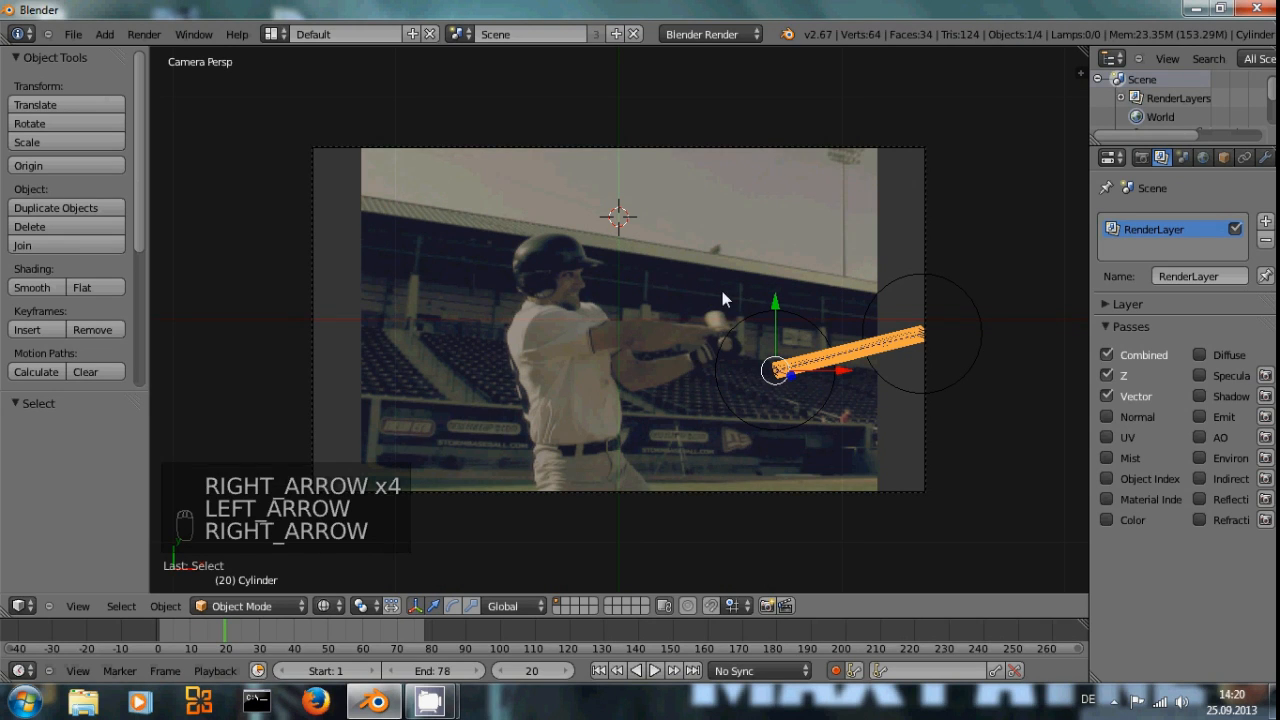
{"action": "key", "text": "Left"}
{"action": "key", "text": "Right"}
{"action": "key", "text": "Right"}
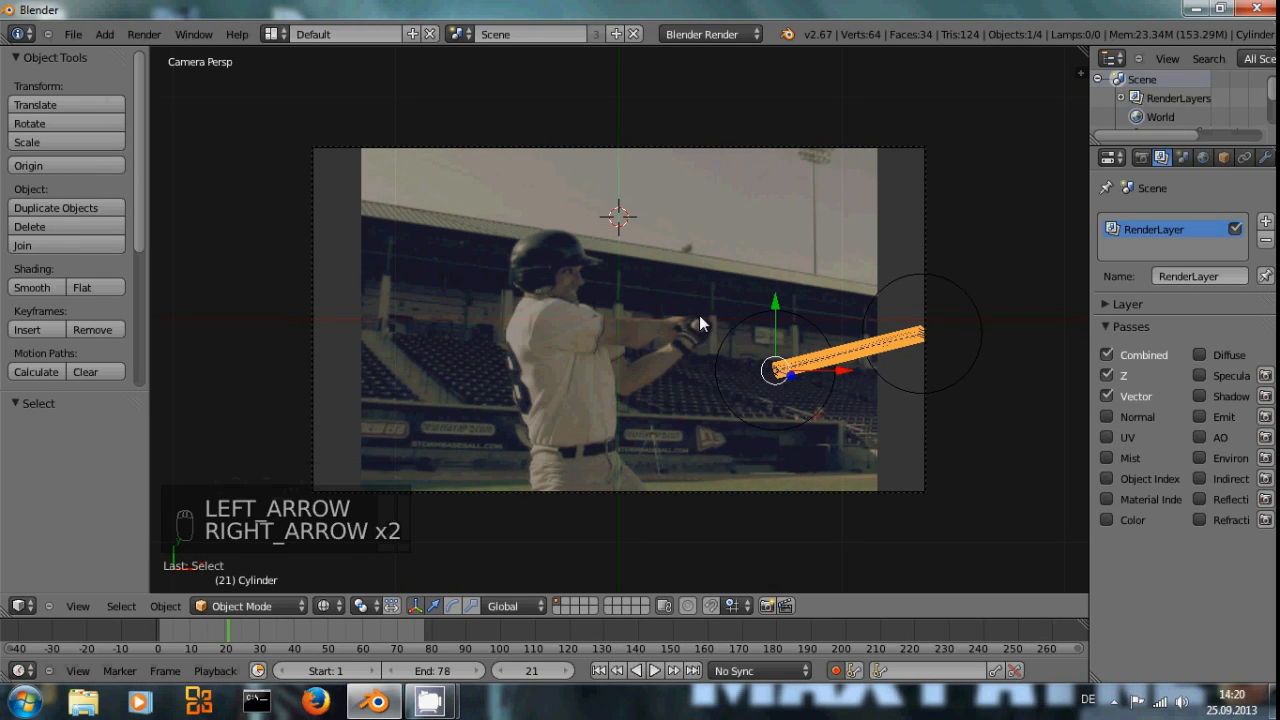
Step the animation back to frame 17 and switch the 3D View to the compositing Node Editor
{"action": "key", "text": "Left"}
{"action": "key", "text": "Left"}
{"action": "key", "text": "Left"}
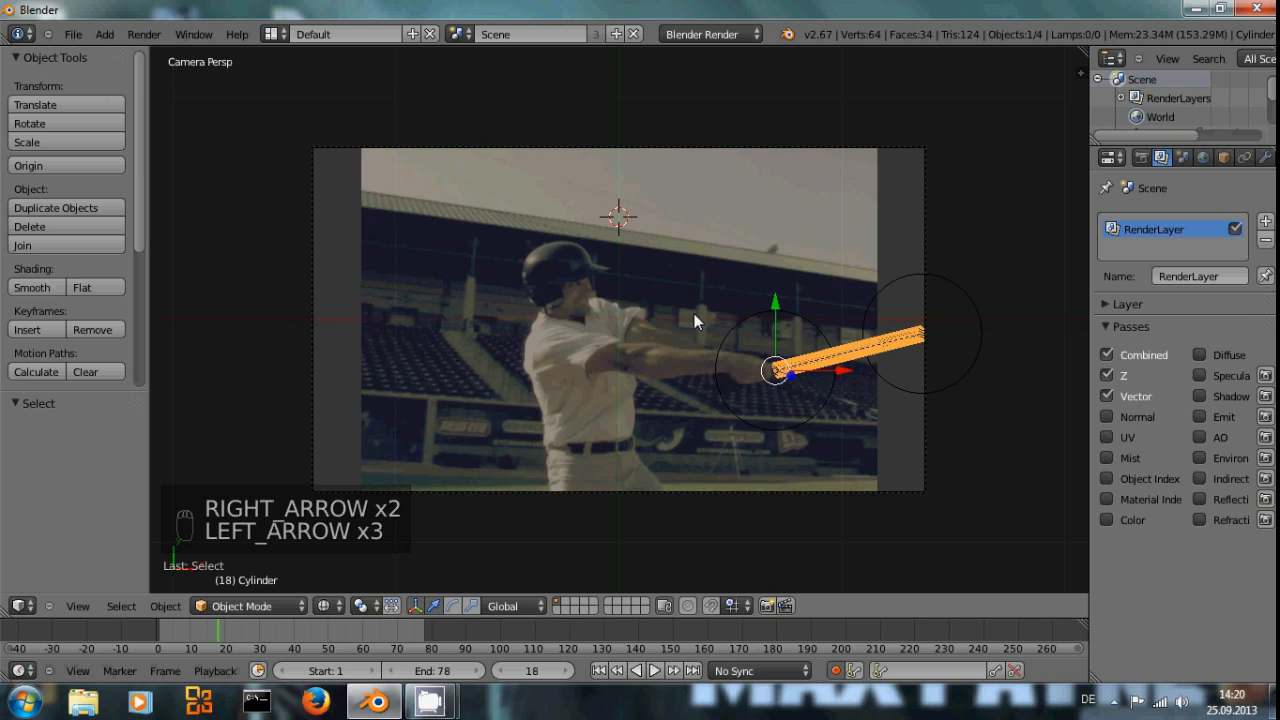
{"action": "key", "text": "Left"}
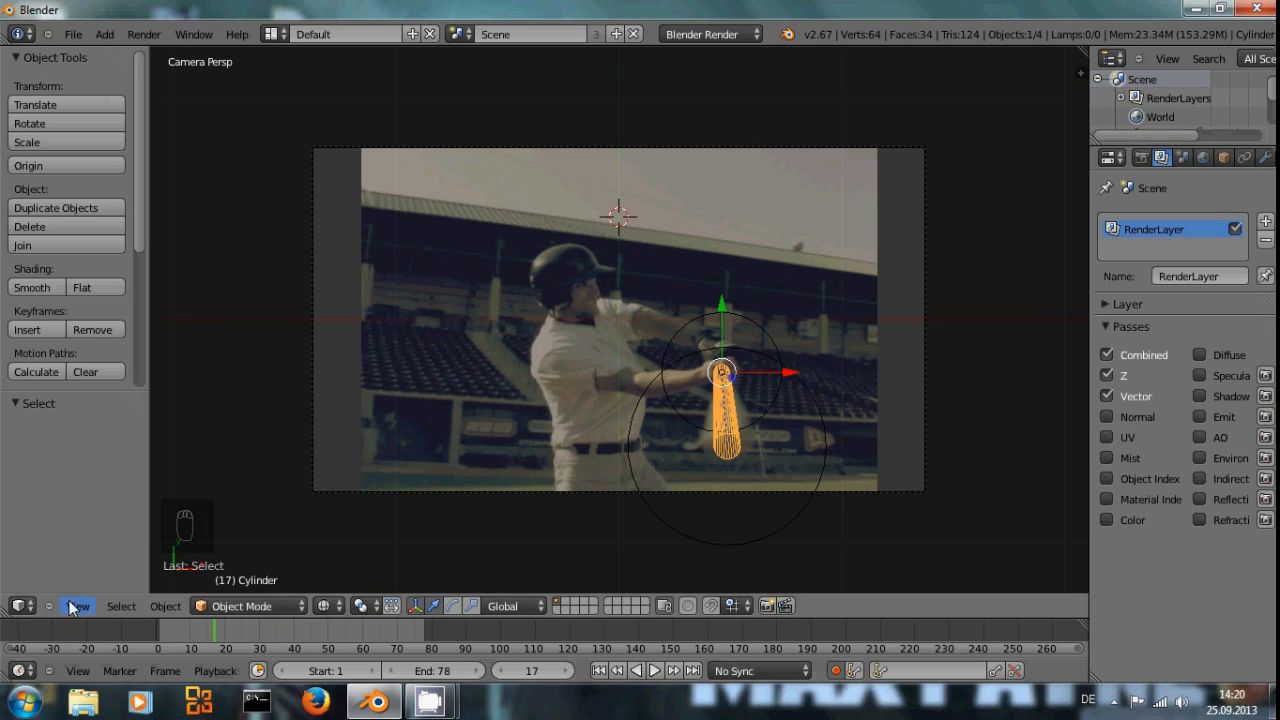
{"action": "left_click", "coordinate": [20, 606]}
{"action": "left_click", "coordinate": [60, 408]}
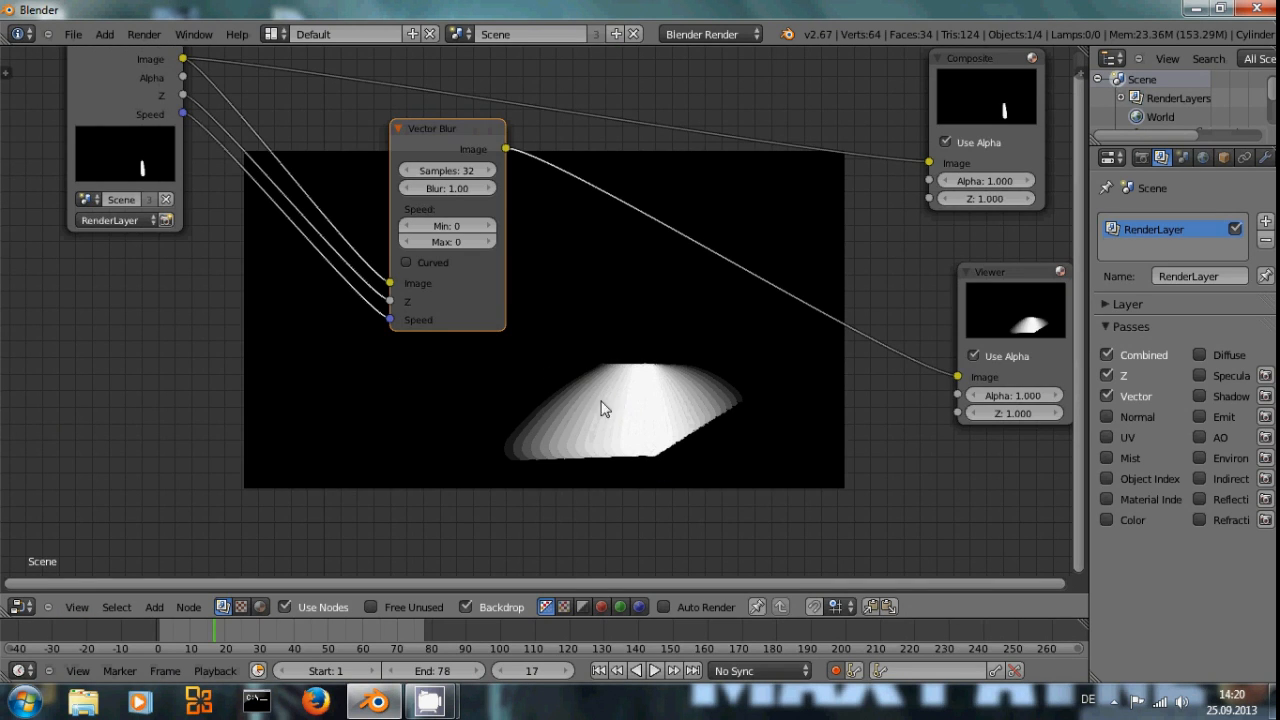
Add a Movie Clip input node below Render Layers and load Baseball_Clip.mov into it
{"action": "key", "text": "shift+a"}
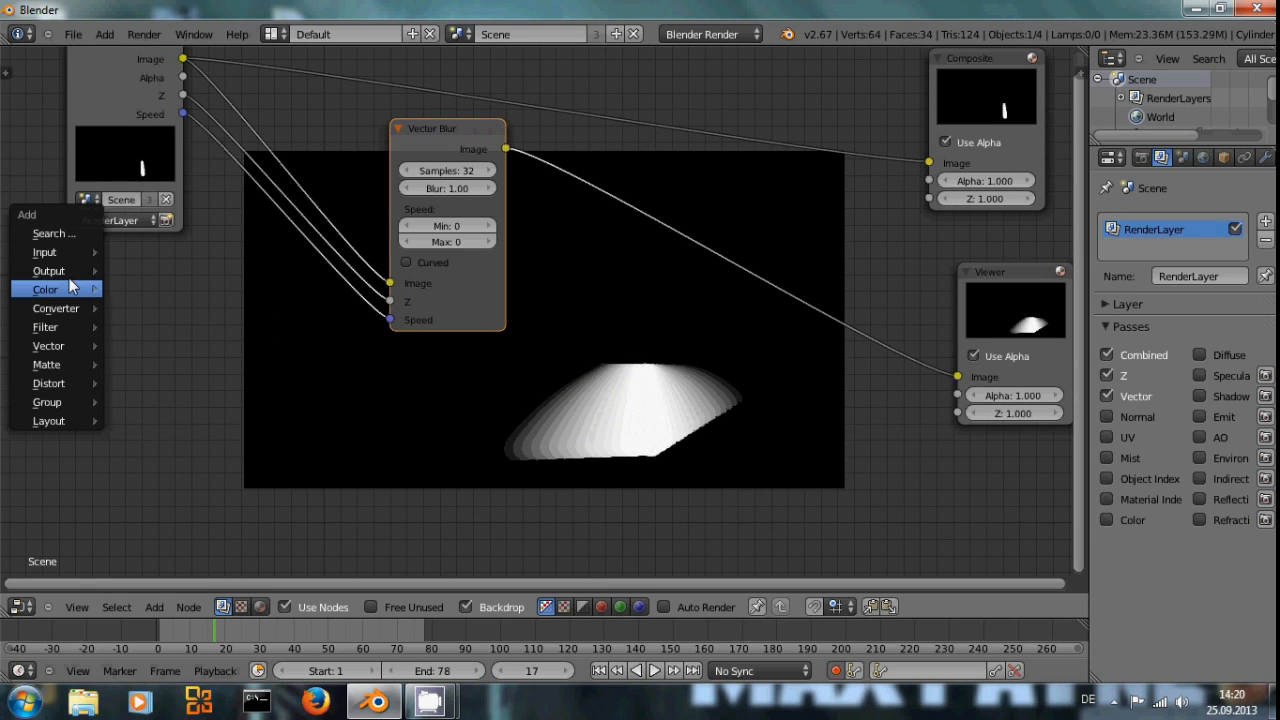
{"action": "mouse_move", "coordinate": [56, 248]}
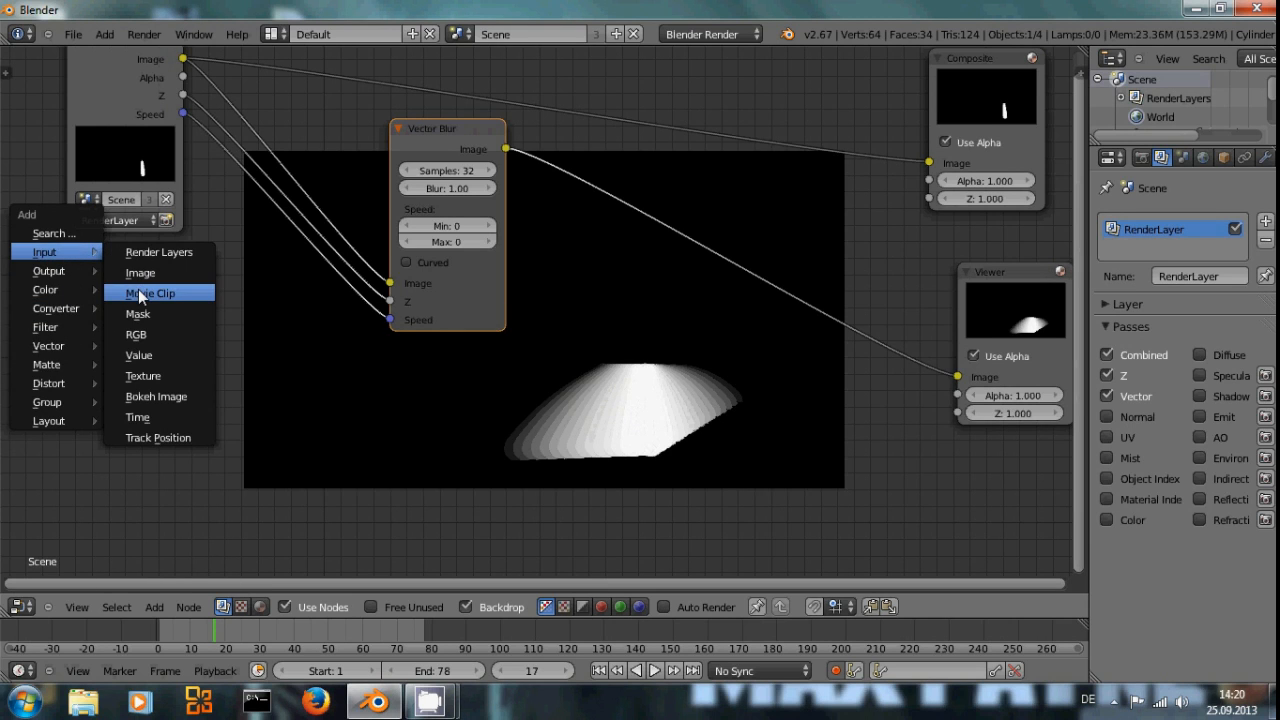
{"action": "left_click", "coordinate": [140, 294]}
{"action": "left_click", "coordinate": [63, 263]}
{"action": "left_click", "coordinate": [80, 511]}
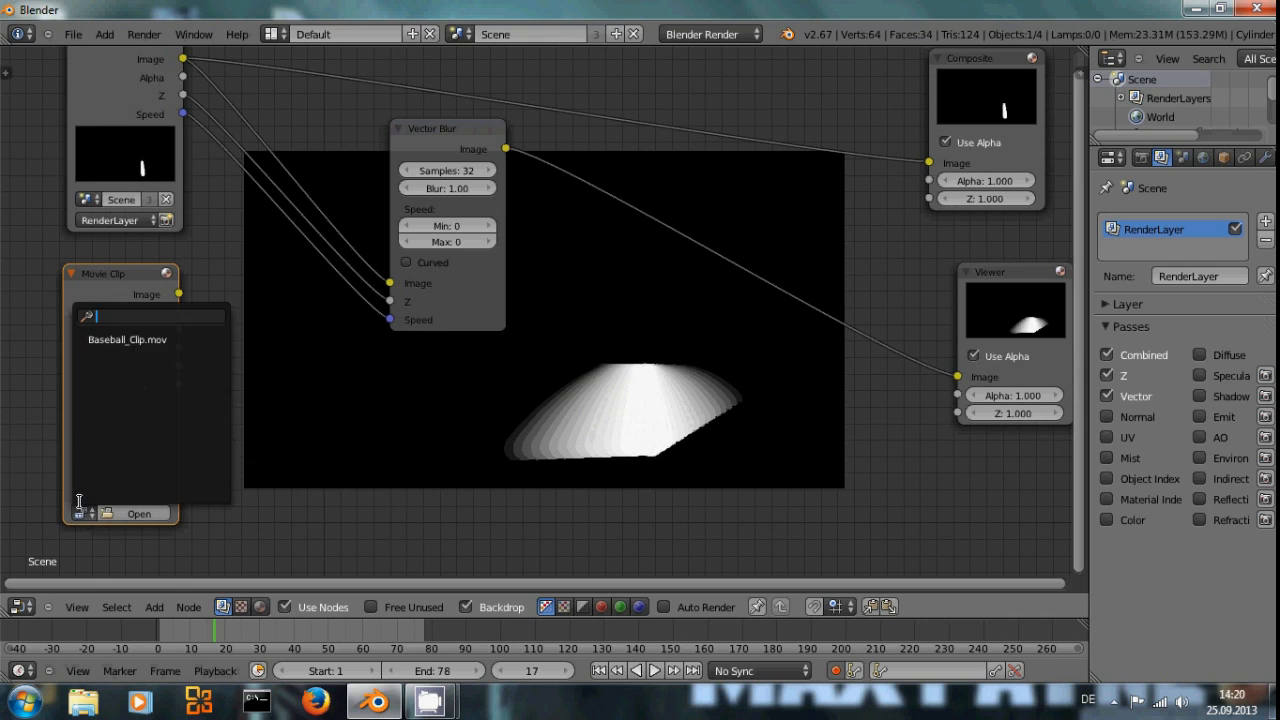
{"action": "left_click", "coordinate": [110, 340]}
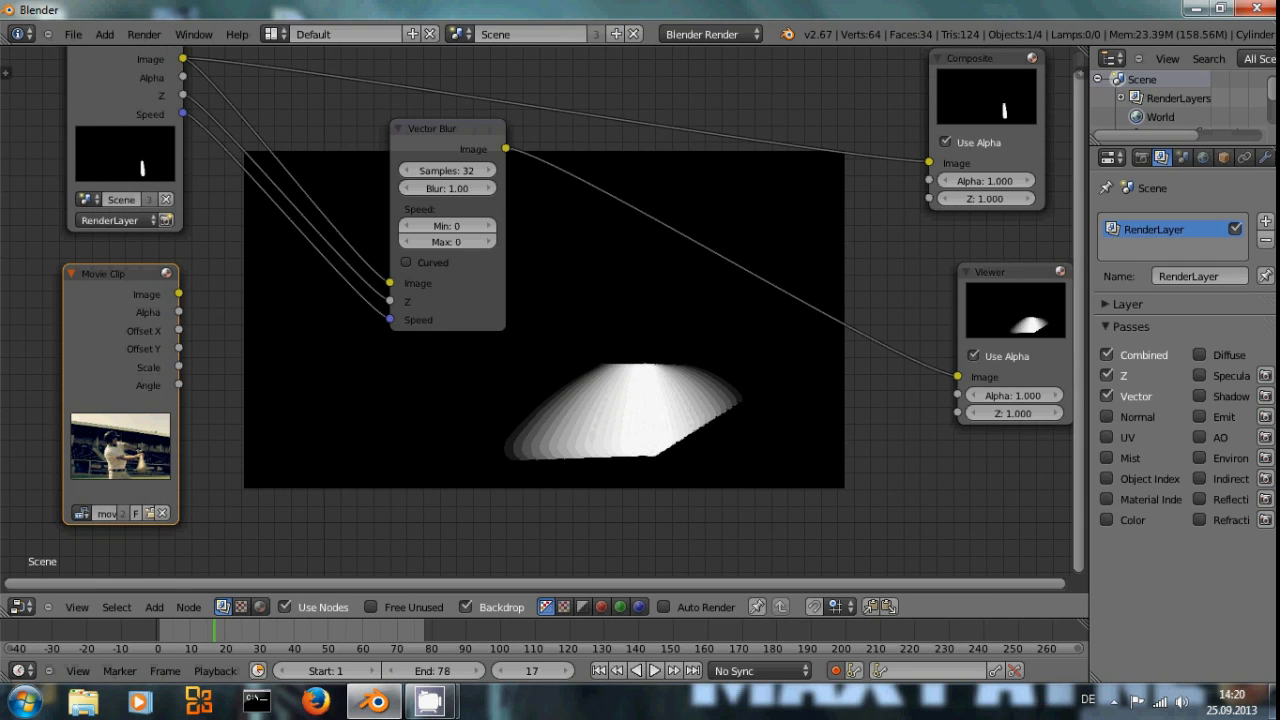
Add a Scale node beside the Movie Clip node and set it to Render Size with the Fit option
{"action": "key", "text": "shift+a"}
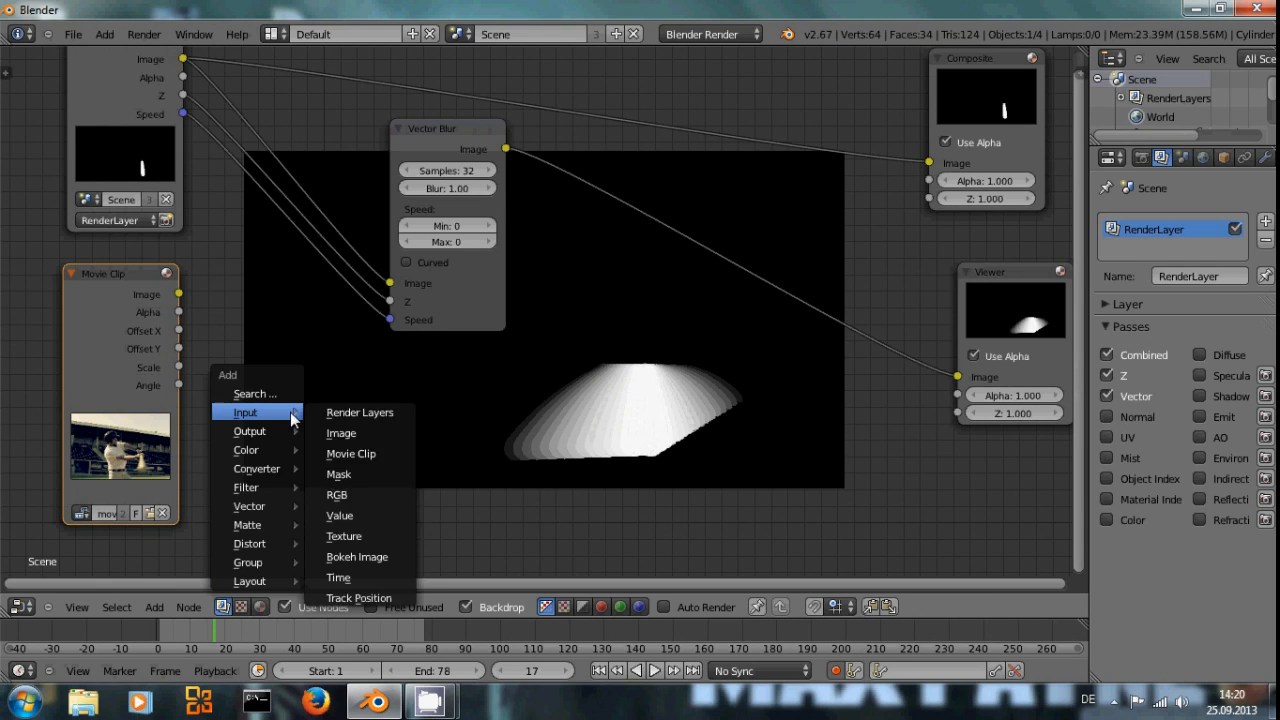
{"action": "mouse_move", "coordinate": [257, 543]}
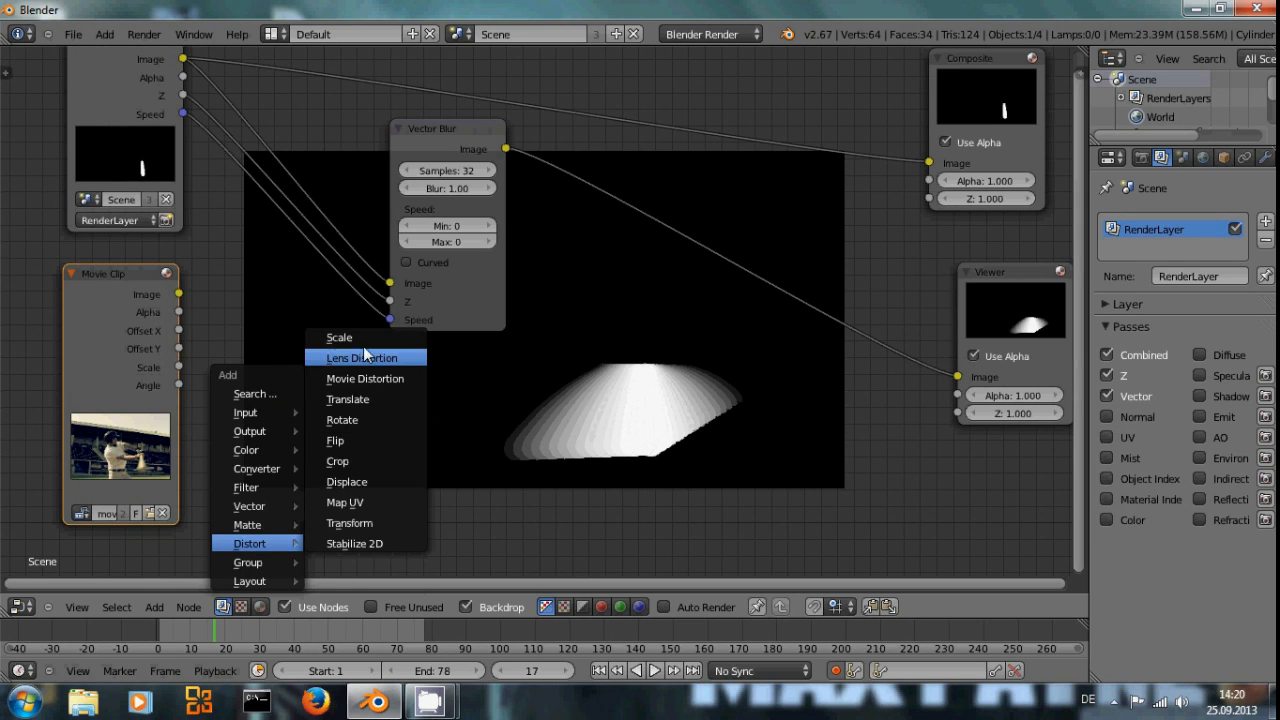
{"action": "left_click", "coordinate": [335, 337]}
{"action": "left_click", "coordinate": [229, 336]}
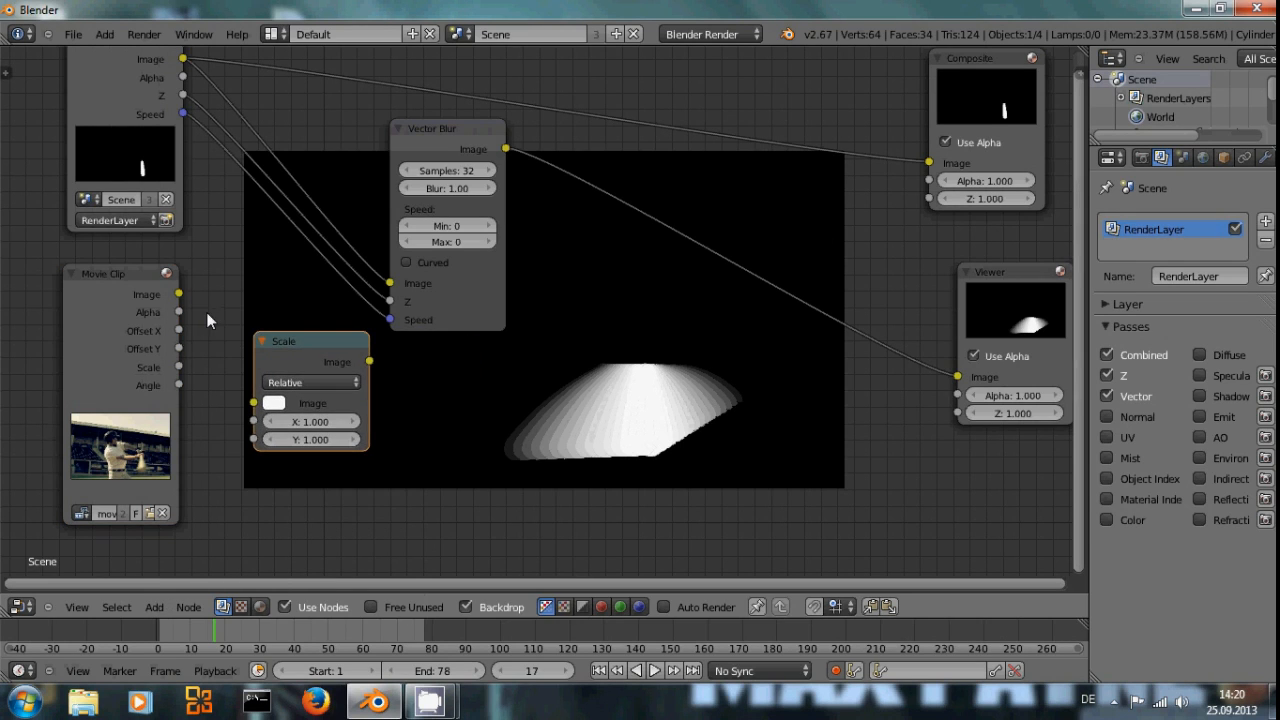
{"action": "left_click", "coordinate": [290, 382]}
{"action": "left_click", "coordinate": [285, 312]}
{"action": "left_click", "coordinate": [309, 401]}
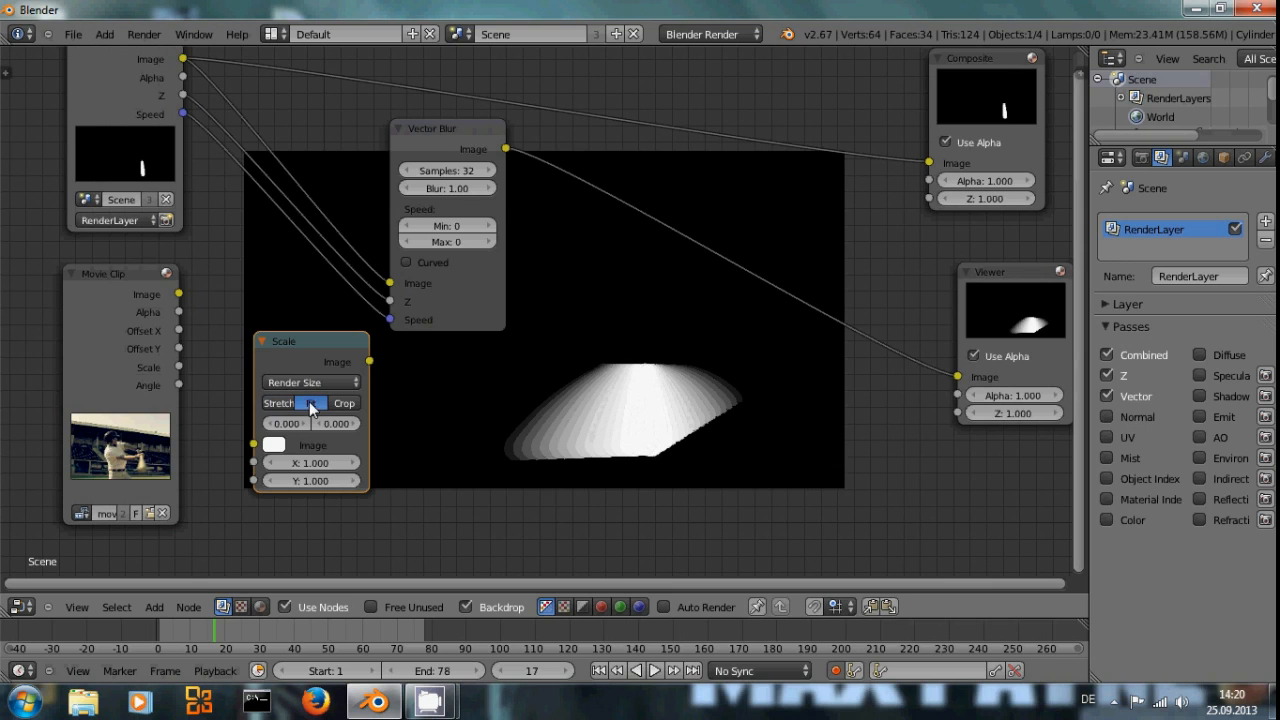
Connect the Movie Clip Image to the Scale node, preview Scale in the Viewer, and place Scale beneath Vector Blur
{"action": "left_click_drag", "start_coordinate": [179, 294], "coordinate": [253, 446]}
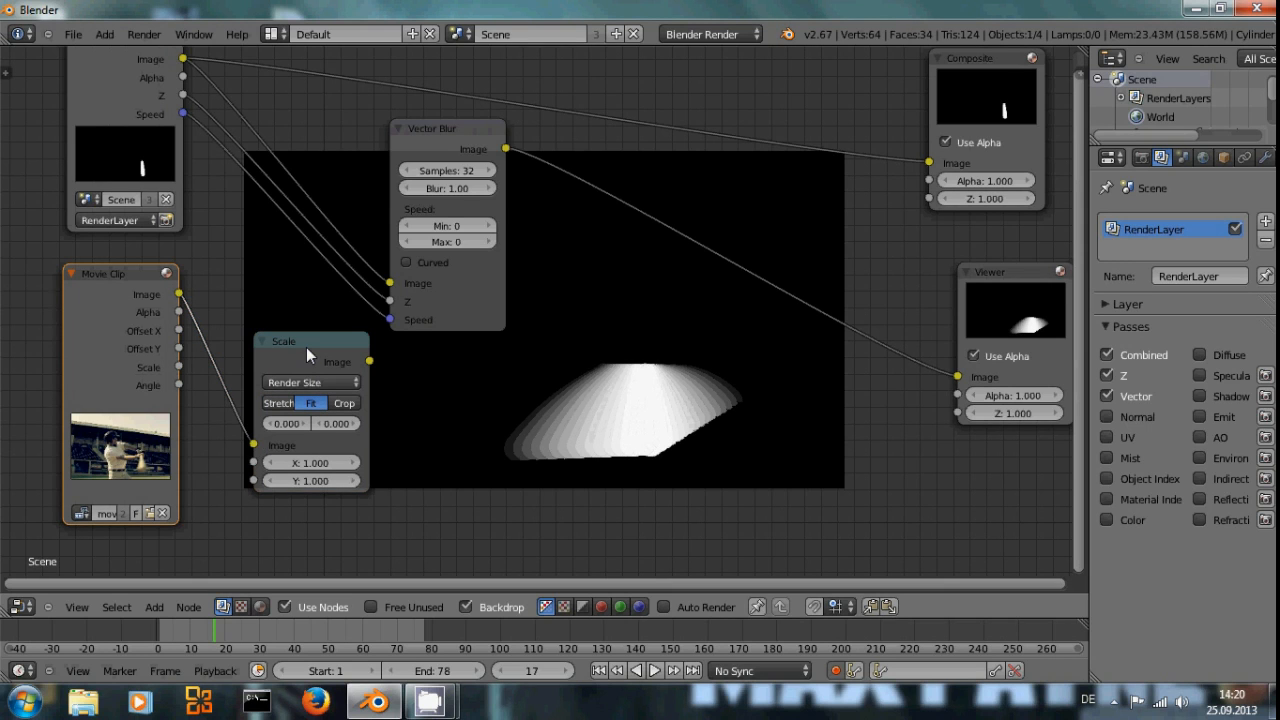
{"action": "left_click", "coordinate": [306, 347], "text": "ctrl+shift"}
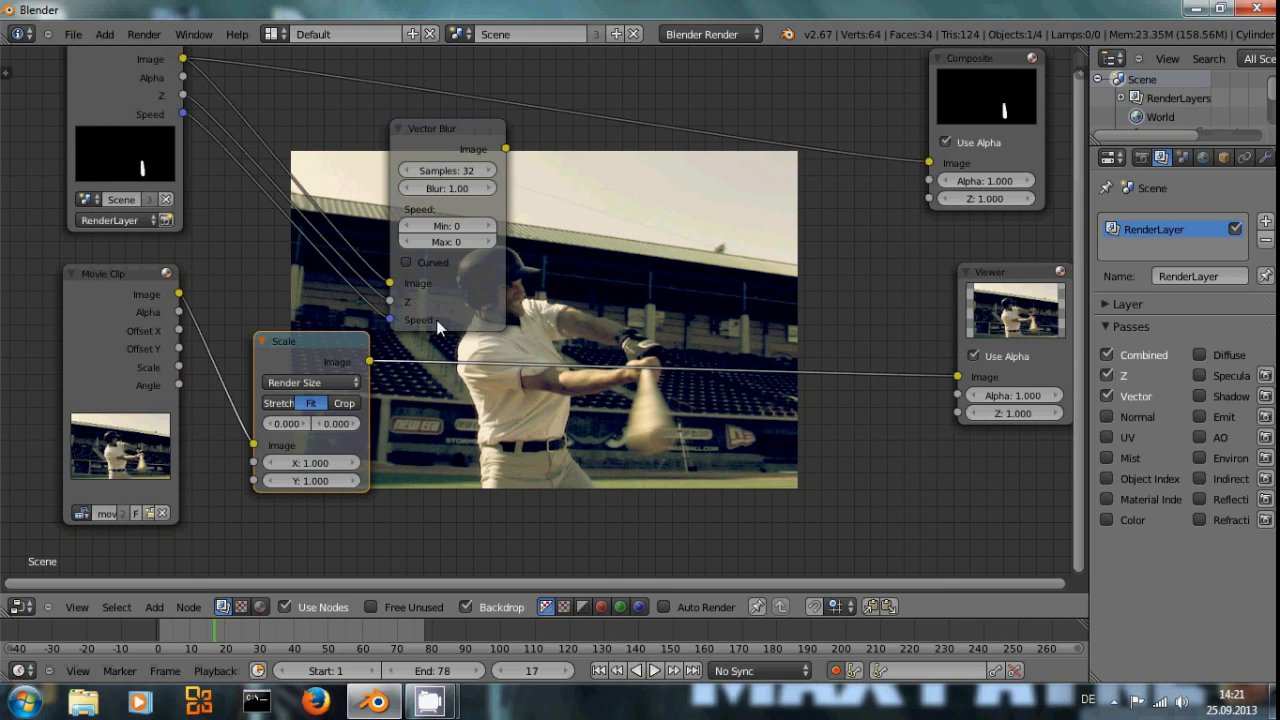
{"action": "left_click_drag", "start_coordinate": [309, 351], "coordinate": [453, 378]}
Insert a Mix node between Scale and the Viewer and set its blend mode to Screen
{"action": "key", "text": "shift+a"}
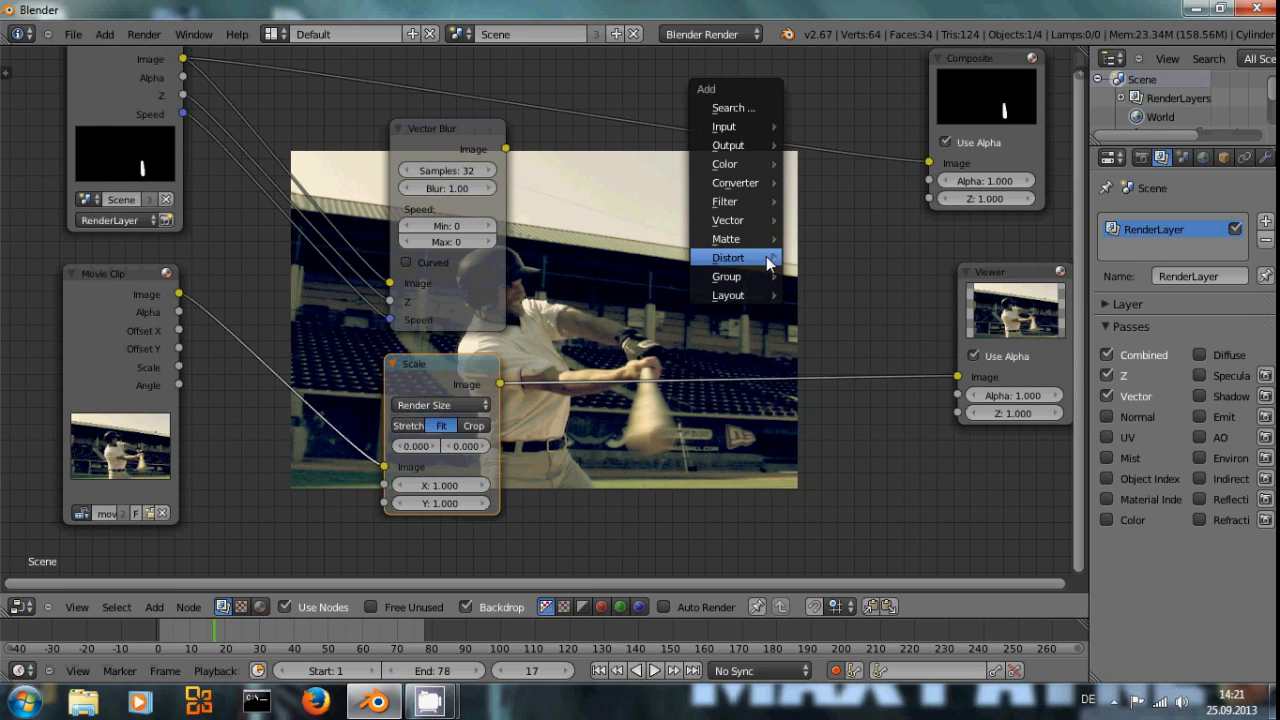
{"action": "mouse_move", "coordinate": [736, 163]}
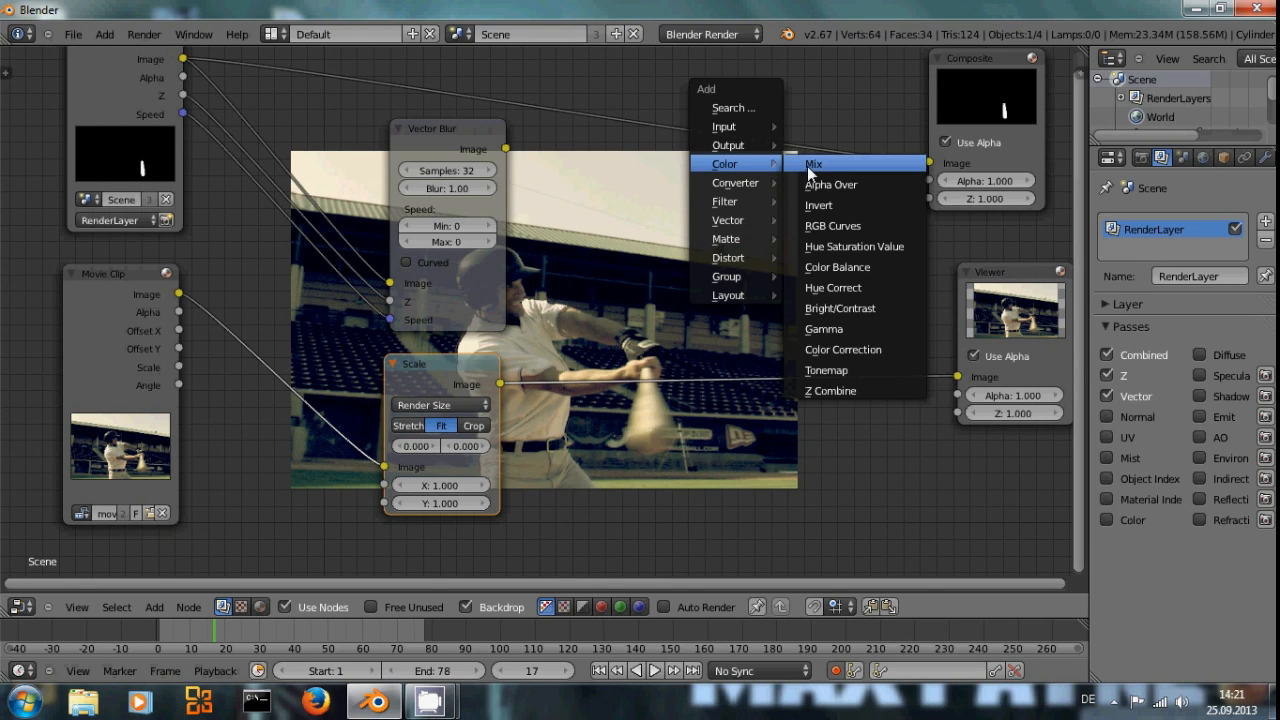
{"action": "left_click", "coordinate": [810, 164]}
{"action": "left_click", "coordinate": [640, 193]}
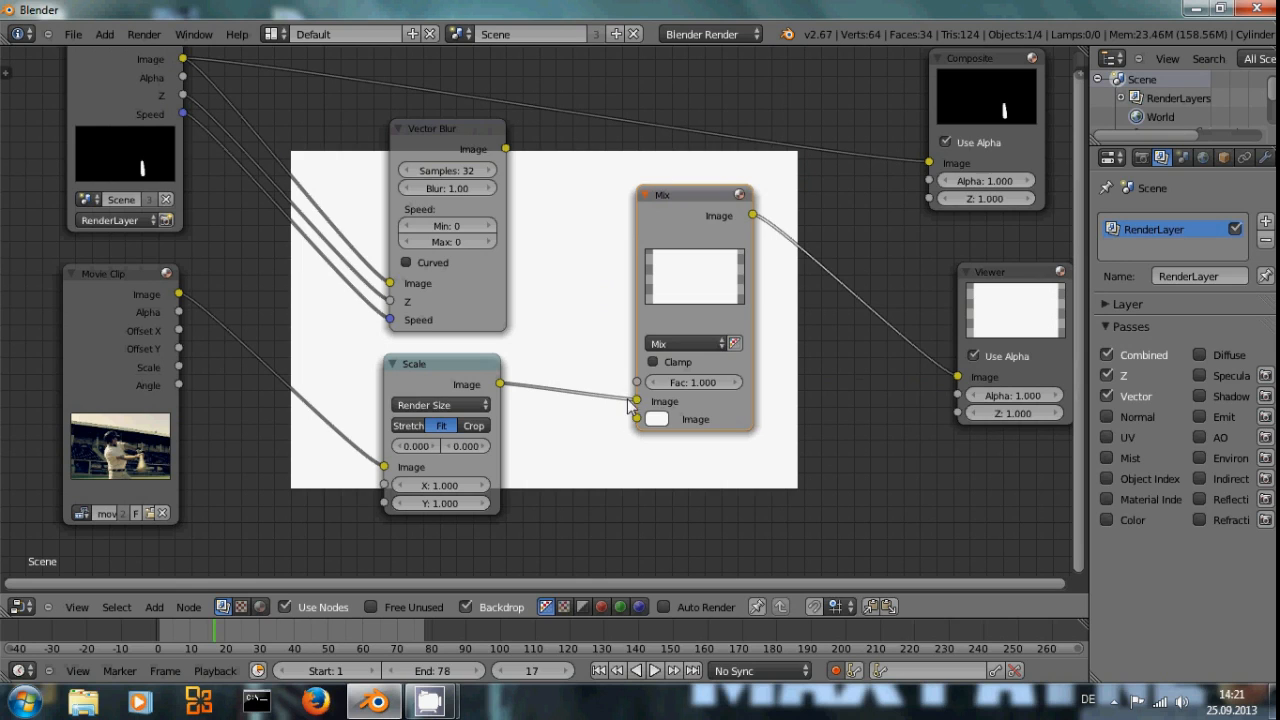
{"action": "left_click", "coordinate": [680, 345]}
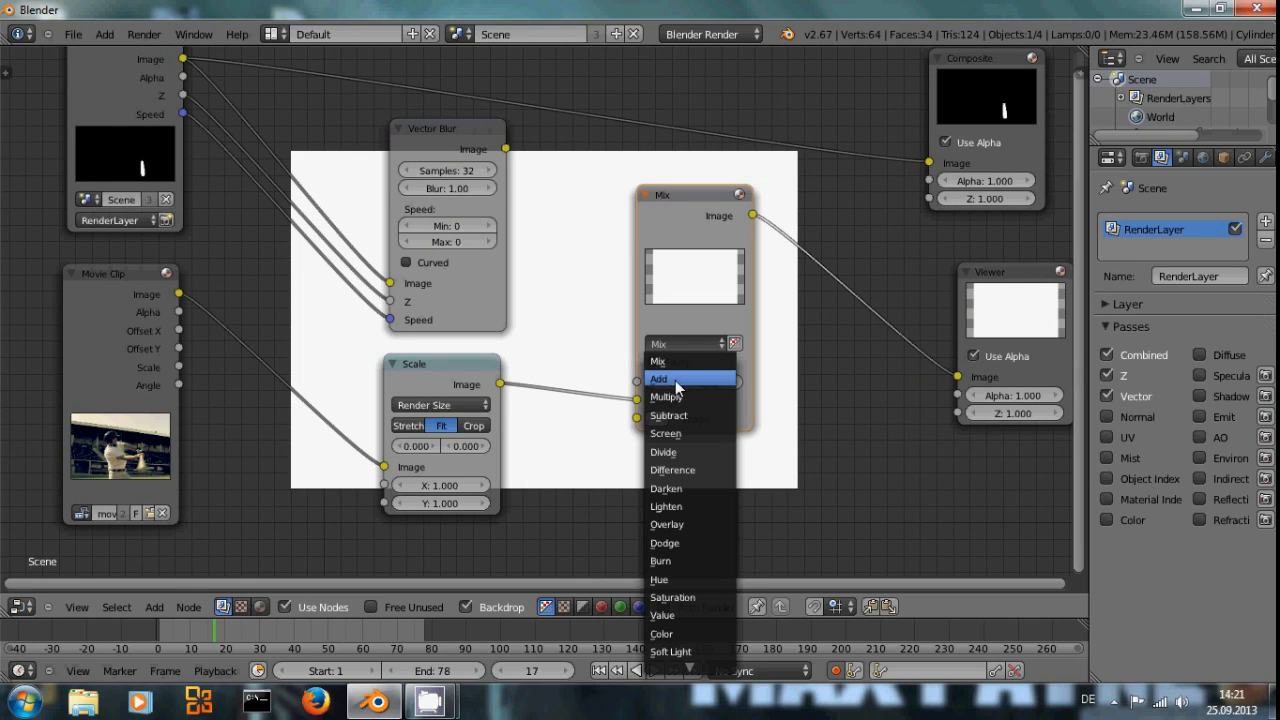
{"action": "left_click", "coordinate": [677, 432]}
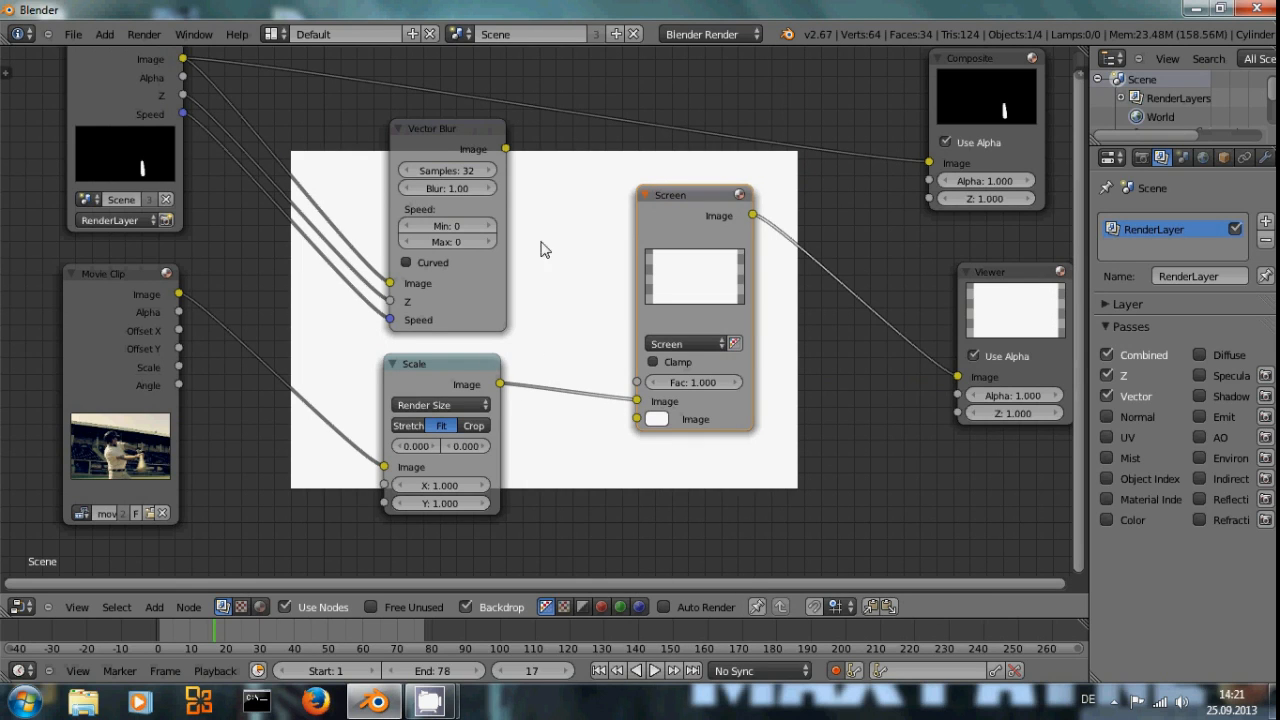
Connect Vector Blur to the Screen node's first Image input, with Scale feeding the second, and raise the Screen node
{"action": "left_click_drag", "start_coordinate": [506, 149], "coordinate": [637, 419]}
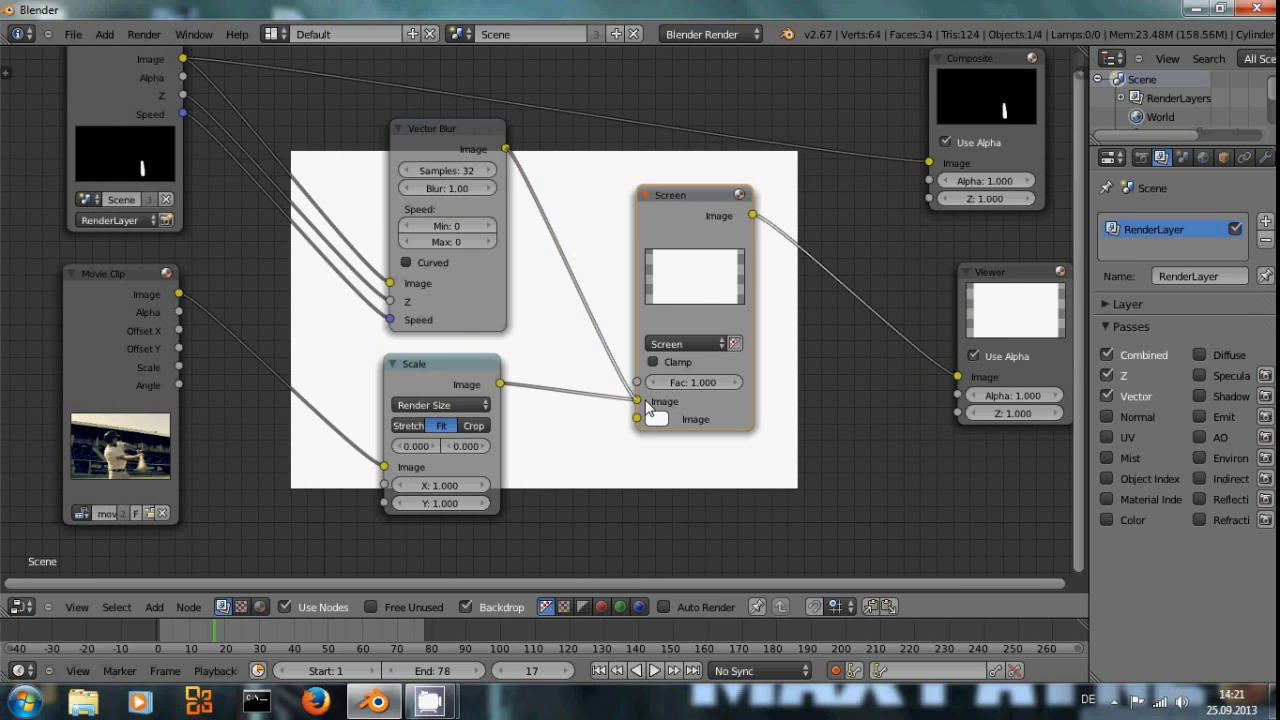
{"action": "left_click_drag", "start_coordinate": [679, 201], "coordinate": [692, 110]}
{"action": "middle_click_drag", "start_coordinate": [758, 398], "coordinate": [565, 383]}
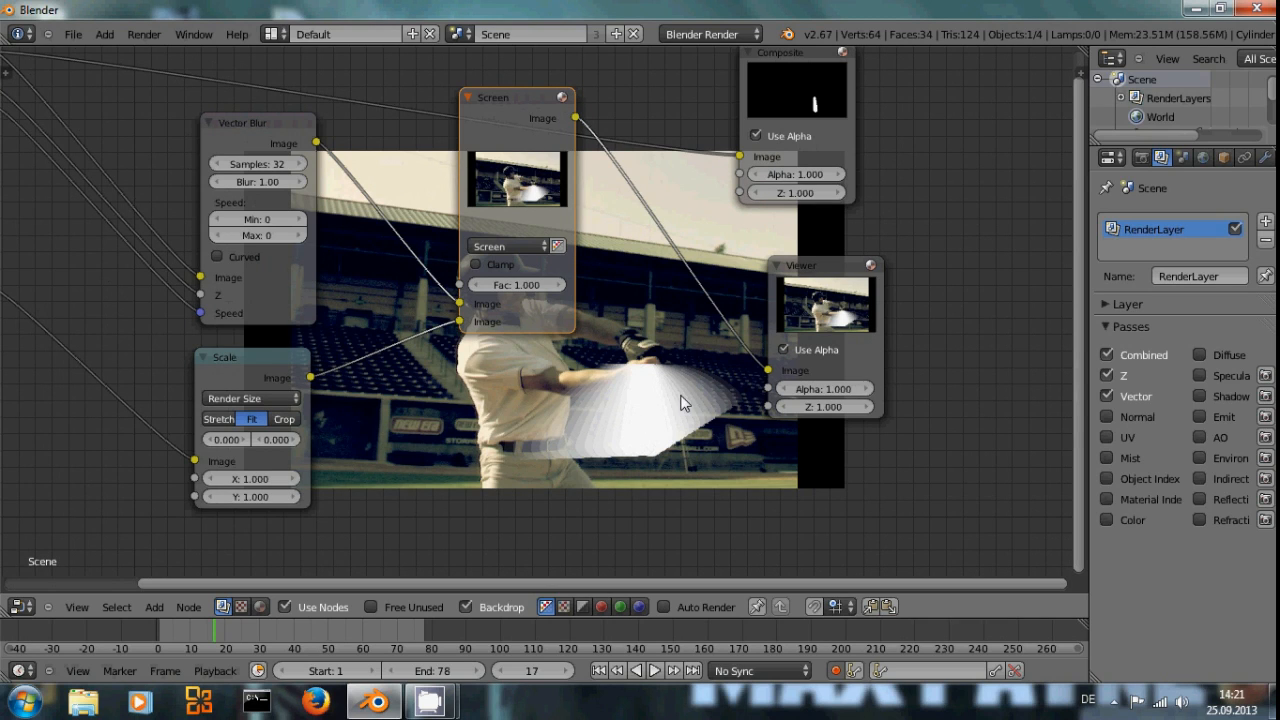
Set the Vector Blur node's Blur amount to 0.20
{"action": "left_click", "coordinate": [217, 181]}
{"action": "left_click", "coordinate": [217, 181]}
{"action": "left_click", "coordinate": [217, 181]}
{"action": "left_click", "coordinate": [250, 185]}
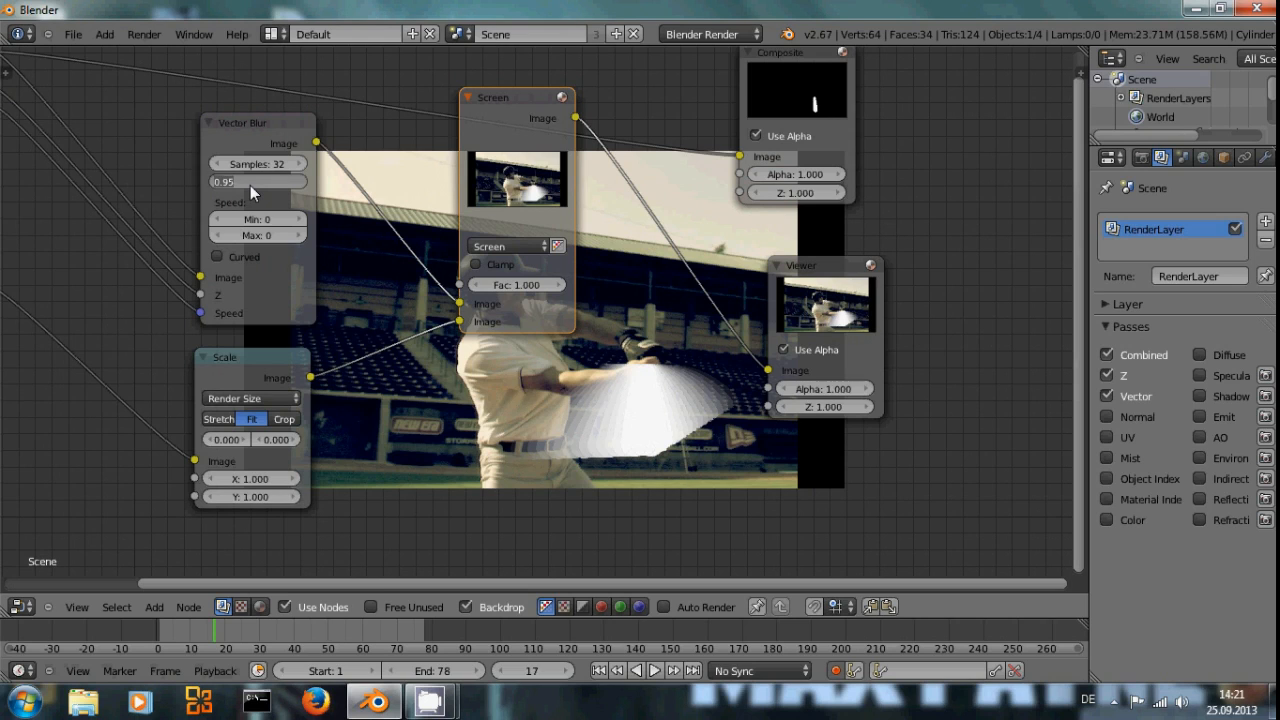
{"action": "key", "text": "Return"}
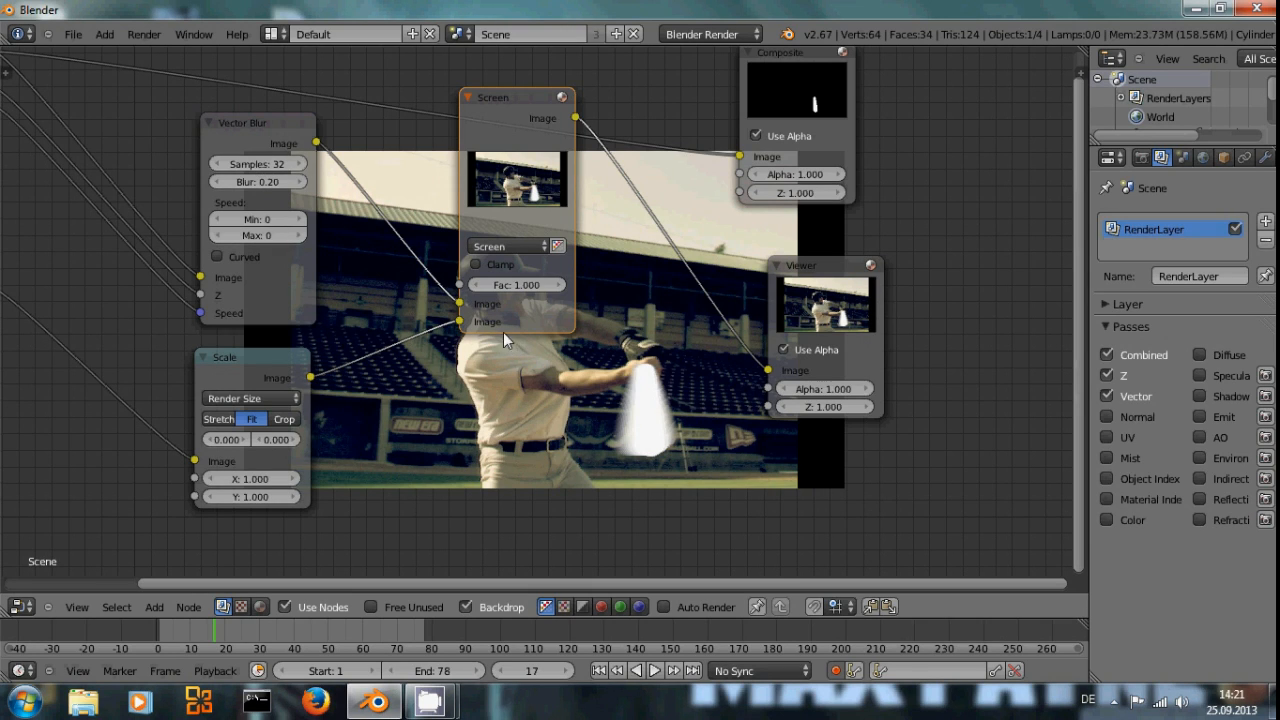
Try lower Blur amounts on the Vector Blur node in 0.01 steps, including 0.13, and return to 0.20
{"action": "left_click", "coordinate": [215, 184]}
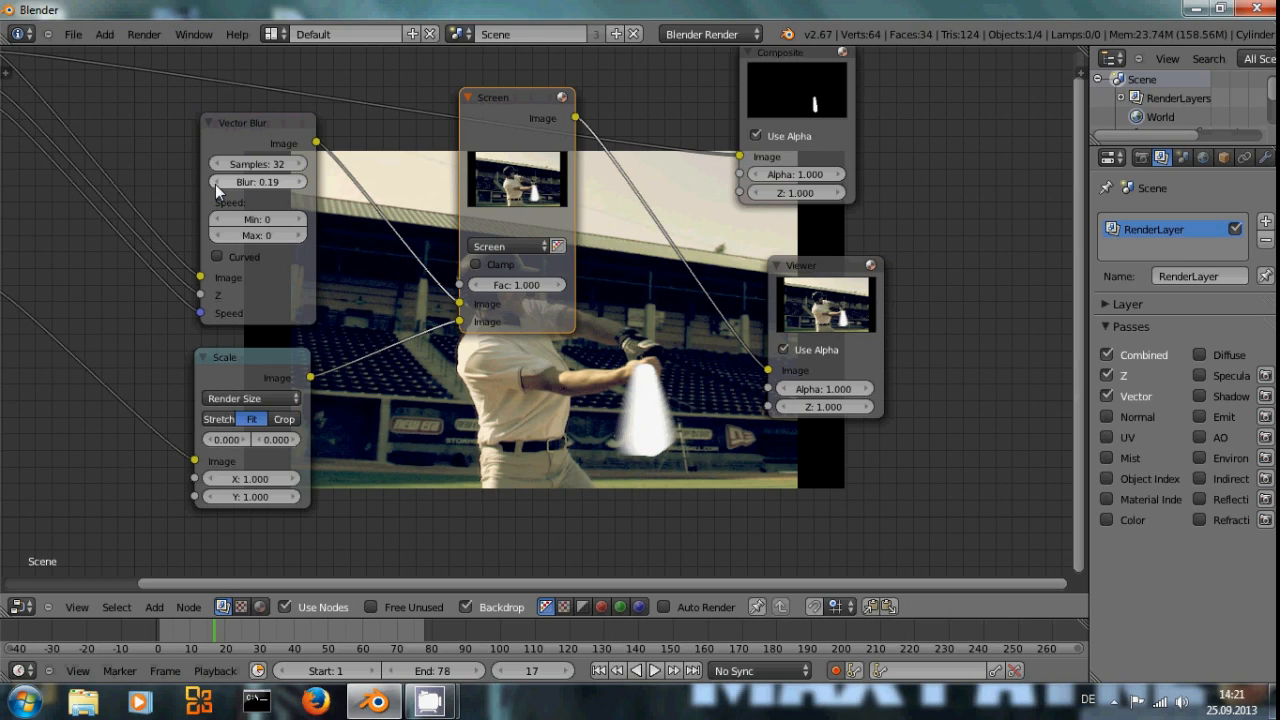
{"action": "left_click", "coordinate": [215, 184]}
{"action": "left_click", "coordinate": [215, 184]}
{"action": "left_click", "coordinate": [215, 184]}
{"action": "left_click", "coordinate": [215, 184]}
{"action": "left_click", "coordinate": [215, 184]}
{"action": "left_click", "coordinate": [215, 184]}
{"action": "left_click", "coordinate": [215, 184]}
{"action": "left_click", "coordinate": [215, 184]}
{"action": "left_click", "coordinate": [215, 184]}
{"action": "left_click", "coordinate": [215, 184]}
{"action": "left_click", "coordinate": [299, 182]}
{"action": "left_click", "coordinate": [299, 182]}
{"action": "left_click", "coordinate": [299, 182]}
{"action": "left_click", "coordinate": [299, 182]}
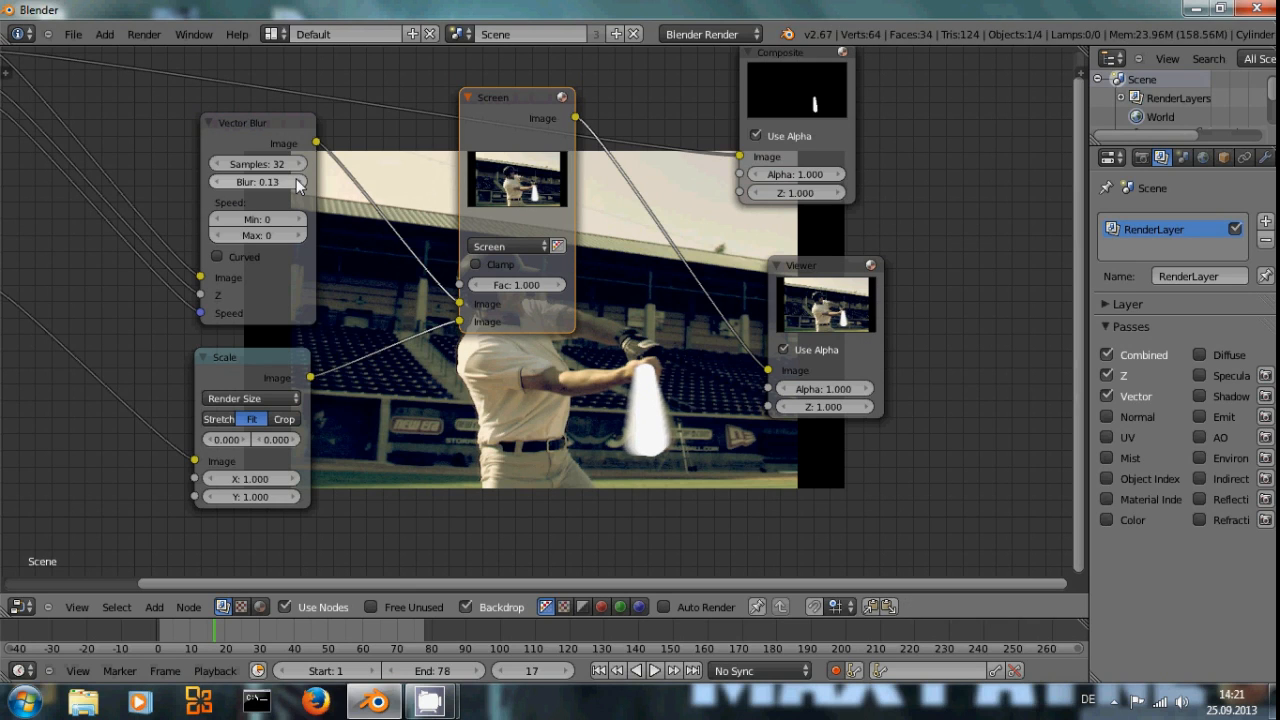
{"action": "left_click", "coordinate": [299, 182]}
{"action": "left_click", "coordinate": [299, 182]}
{"action": "left_click", "coordinate": [299, 182]}
{"action": "left_click", "coordinate": [299, 182]}
{"action": "left_click", "coordinate": [299, 182]}
{"action": "left_click", "coordinate": [299, 182]}
{"action": "left_click", "coordinate": [299, 182]}
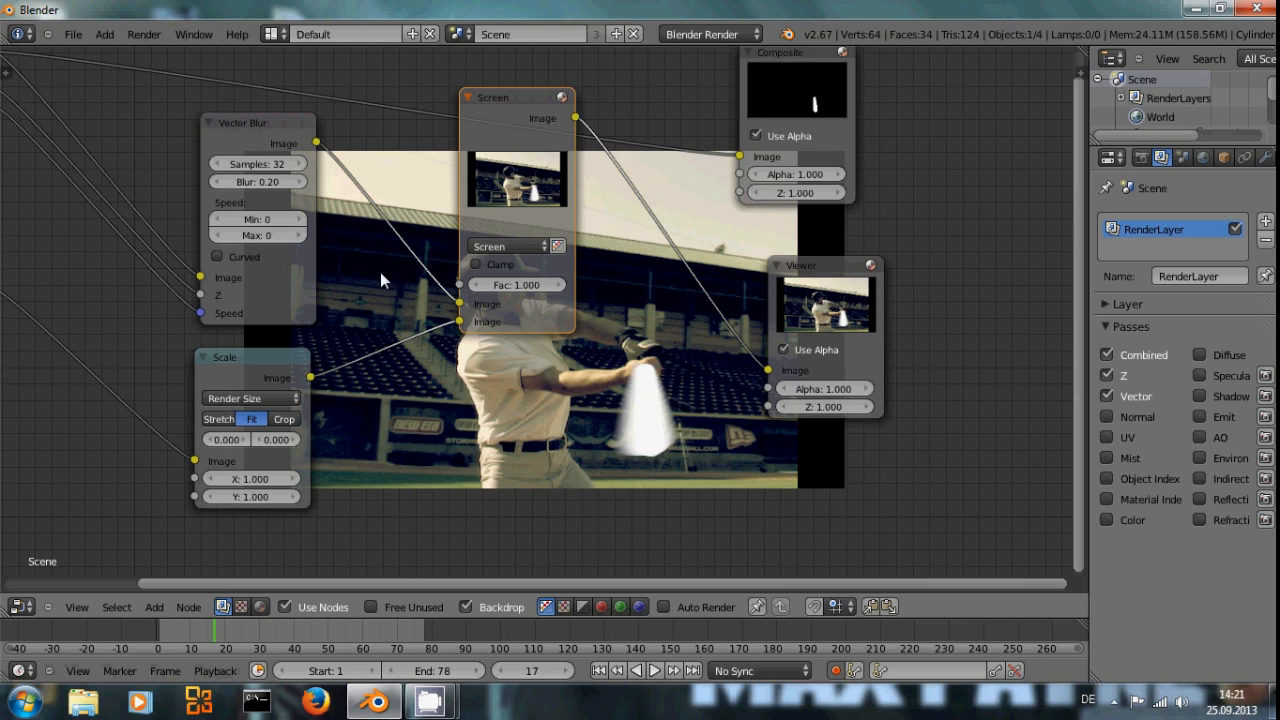
Set the Vector Blur node's Samples to 64
{"action": "left_click", "coordinate": [268, 164]}
{"action": "type", "text": "64"}
{"action": "key", "text": "Escape"}
{"action": "scroll", "coordinate": [470, 375], "scroll_direction": "down", "scroll_amount": 1}
{"action": "middle_click_drag", "start_coordinate": [470, 375], "coordinate": [560, 373]}
{"action": "left_click", "coordinate": [423, 190]}
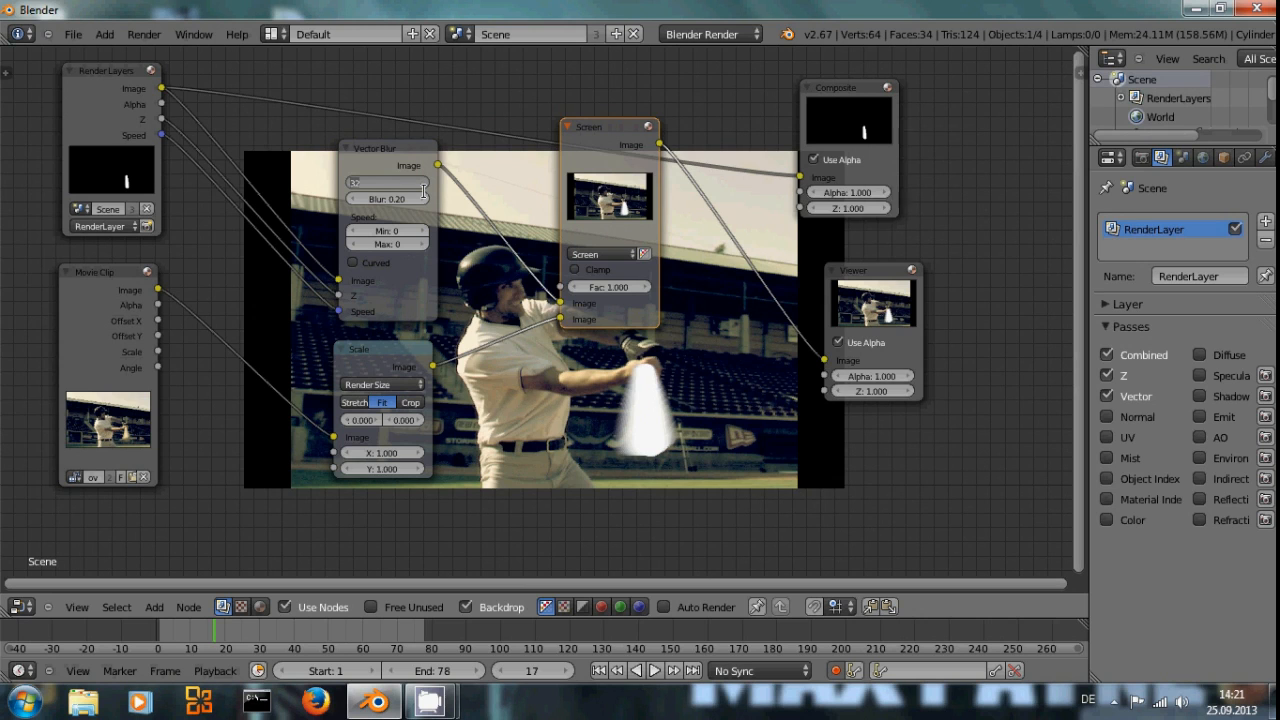
{"action": "type", "text": "64"}
{"action": "key", "text": "Return"}
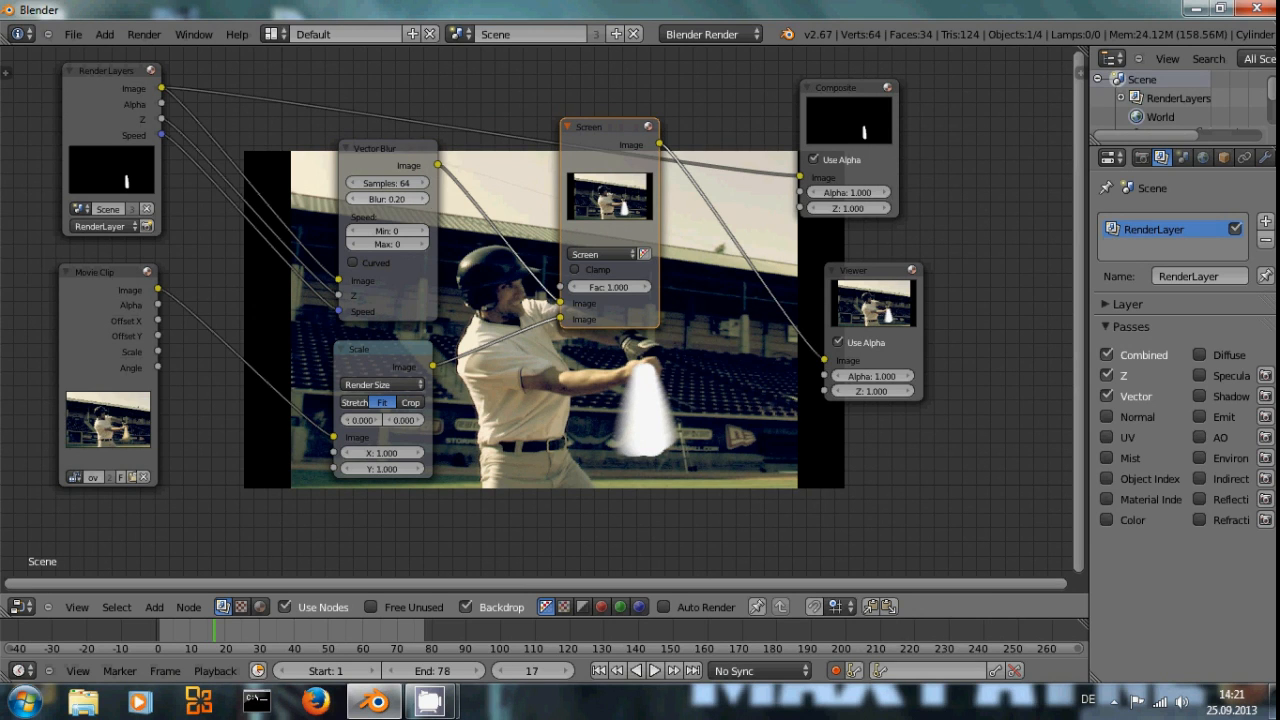
Move Vector Blur up beside Render Layers and shift the Movie Clip and Scale nodes down and to the left
{"action": "scroll", "coordinate": [514, 375], "scroll_direction": "up", "scroll_amount": 3}
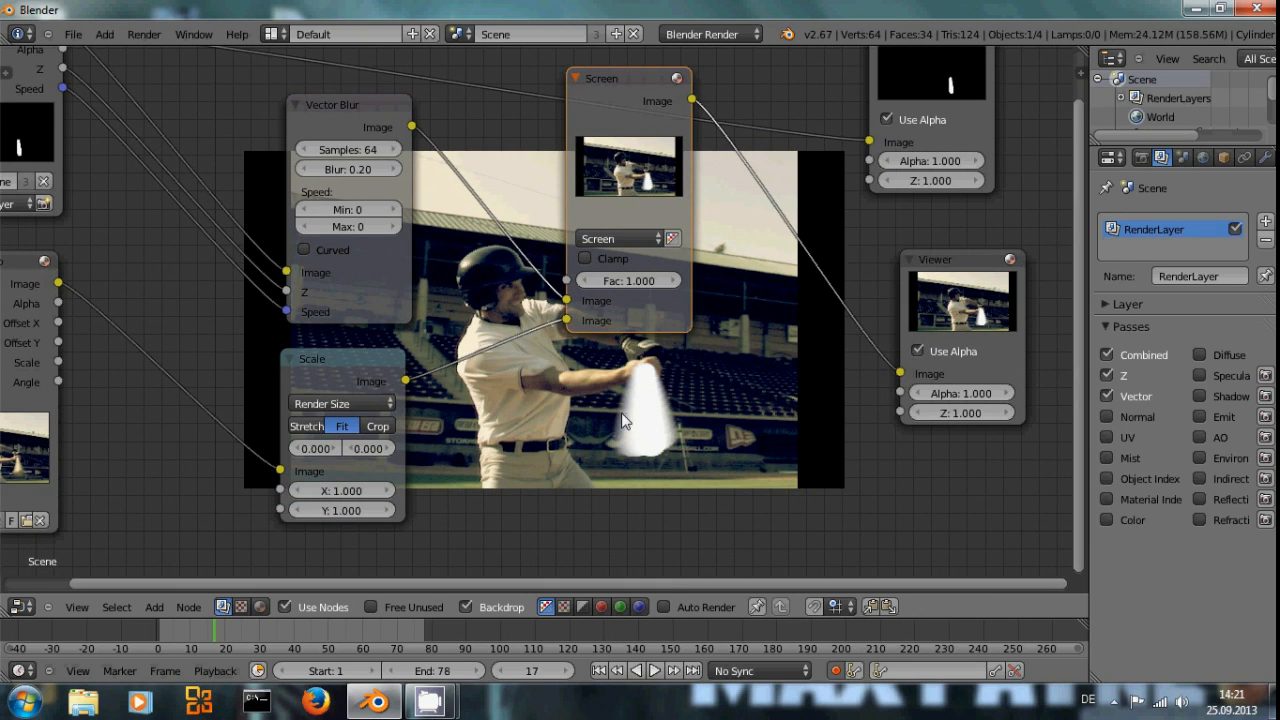
{"action": "scroll", "coordinate": [541, 351], "scroll_direction": "down", "scroll_amount": 2}
{"action": "left_click_drag", "start_coordinate": [331, 135], "coordinate": [227, 46]}
{"action": "left_click_drag", "start_coordinate": [368, 350], "coordinate": [213, 302]}
{"action": "left_click_drag", "start_coordinate": [68, 280], "coordinate": [11, 367]}
{"action": "scroll", "coordinate": [429, 401], "scroll_direction": "down", "scroll_amount": 1}
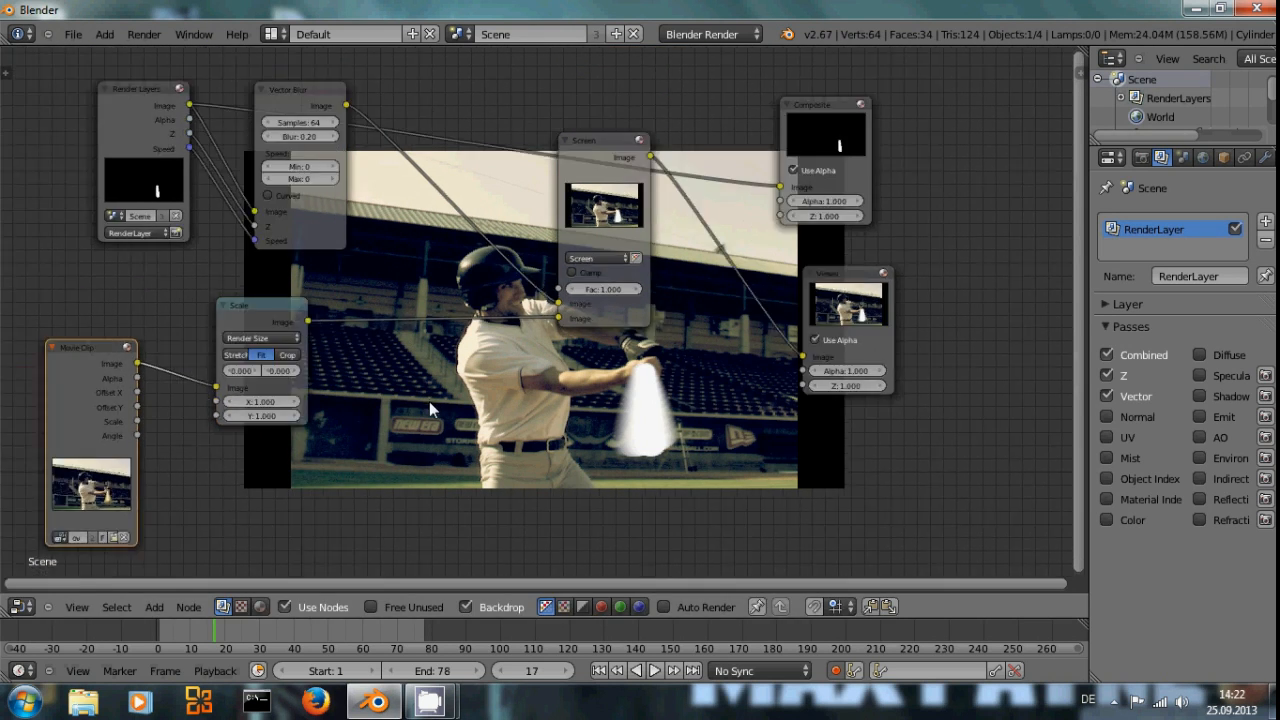
{"action": "left_click_drag", "start_coordinate": [243, 305], "coordinate": [191, 403]}
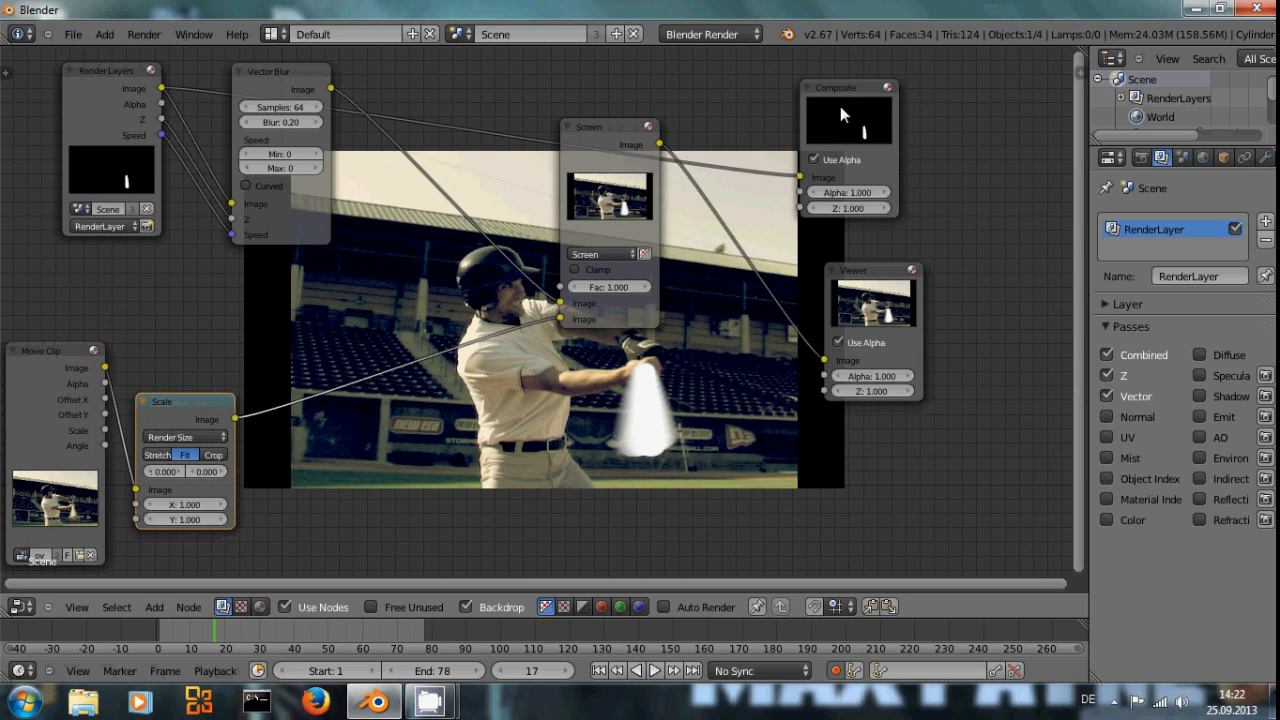
Shift the Composite, Viewer and Screen nodes to the right and tuck Vector Blur closer to Render Layers
{"action": "left_click_drag", "start_coordinate": [840, 106], "coordinate": [1016, 71]}
{"action": "left_click_drag", "start_coordinate": [863, 271], "coordinate": [1070, 236]}
{"action": "left_click_drag", "start_coordinate": [585, 129], "coordinate": [834, 157]}
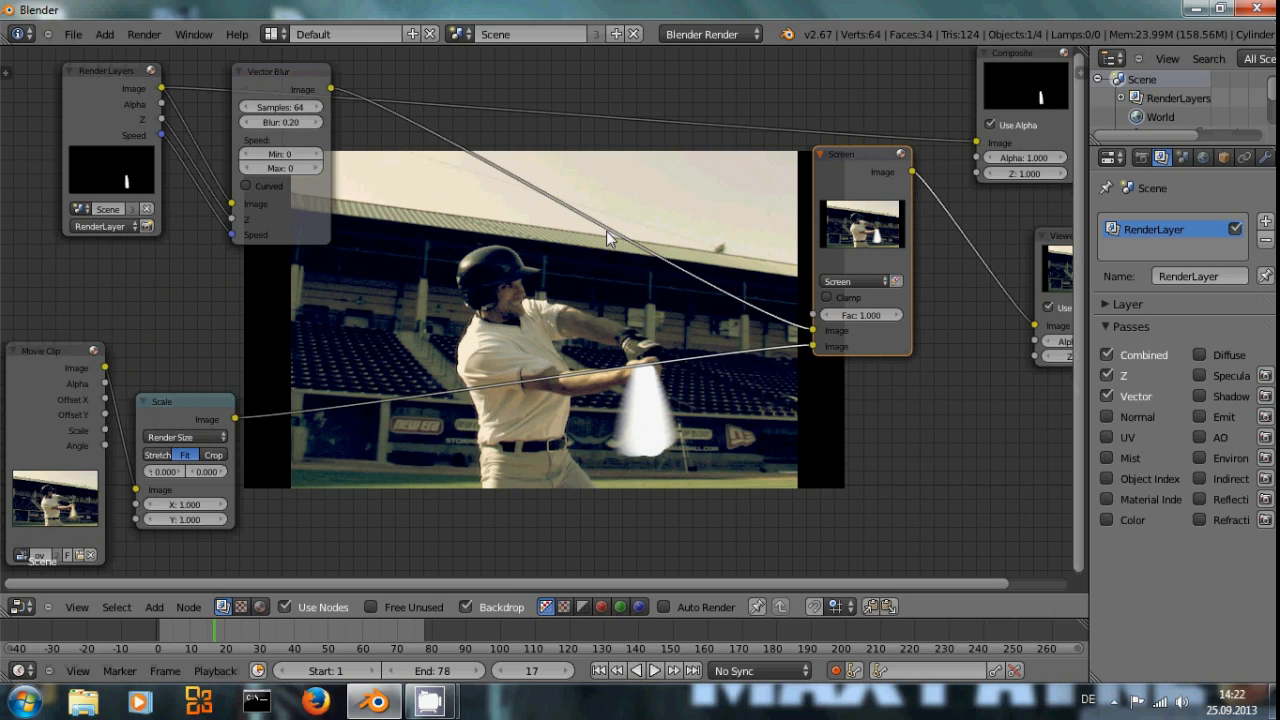
{"action": "left_click_drag", "start_coordinate": [254, 67], "coordinate": [225, 51]}
Add a Blur node beside the Vector Blur node and set its filter type to Fast Gaussian
{"action": "key", "text": "shift+a"}
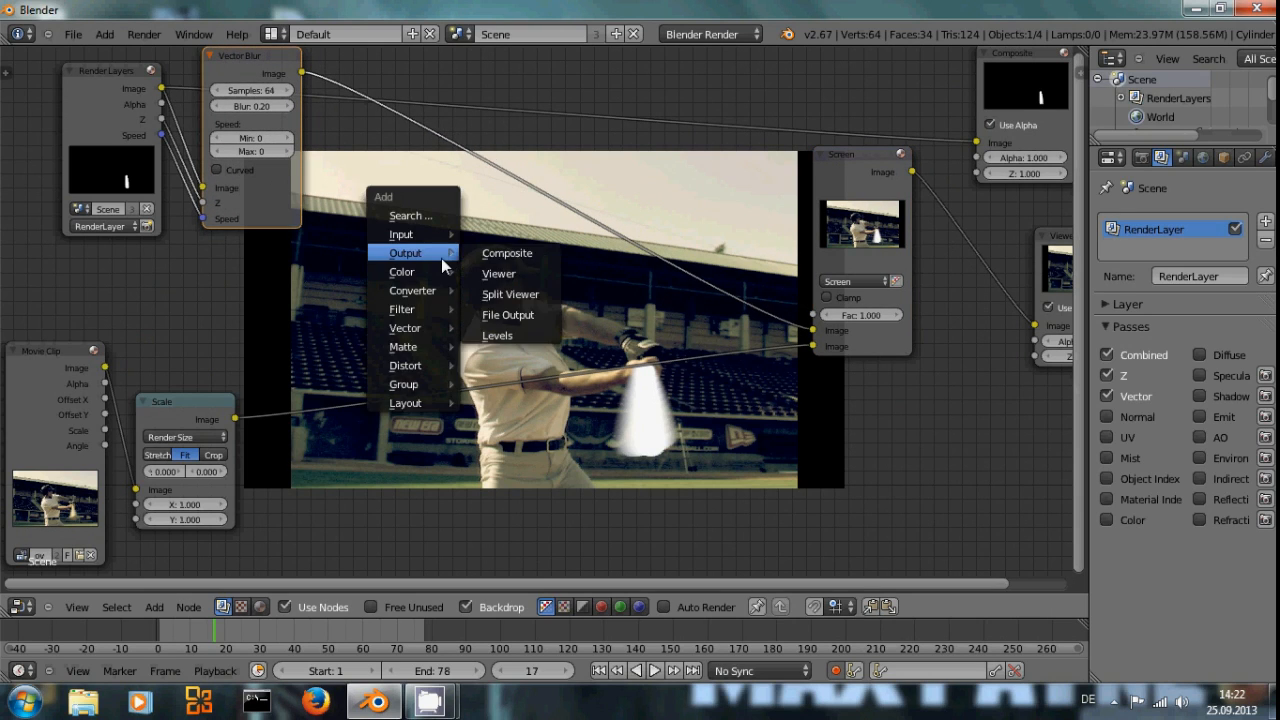
{"action": "mouse_move", "coordinate": [428, 274]}
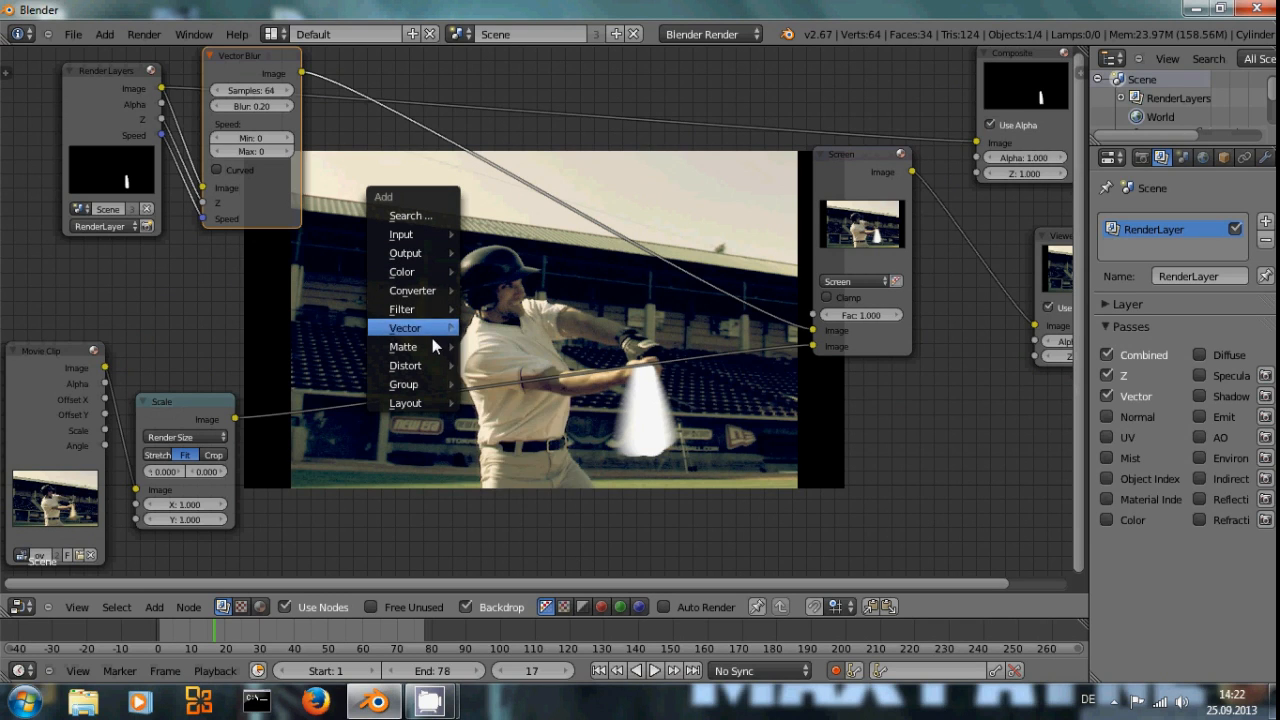
{"action": "mouse_move", "coordinate": [430, 363]}
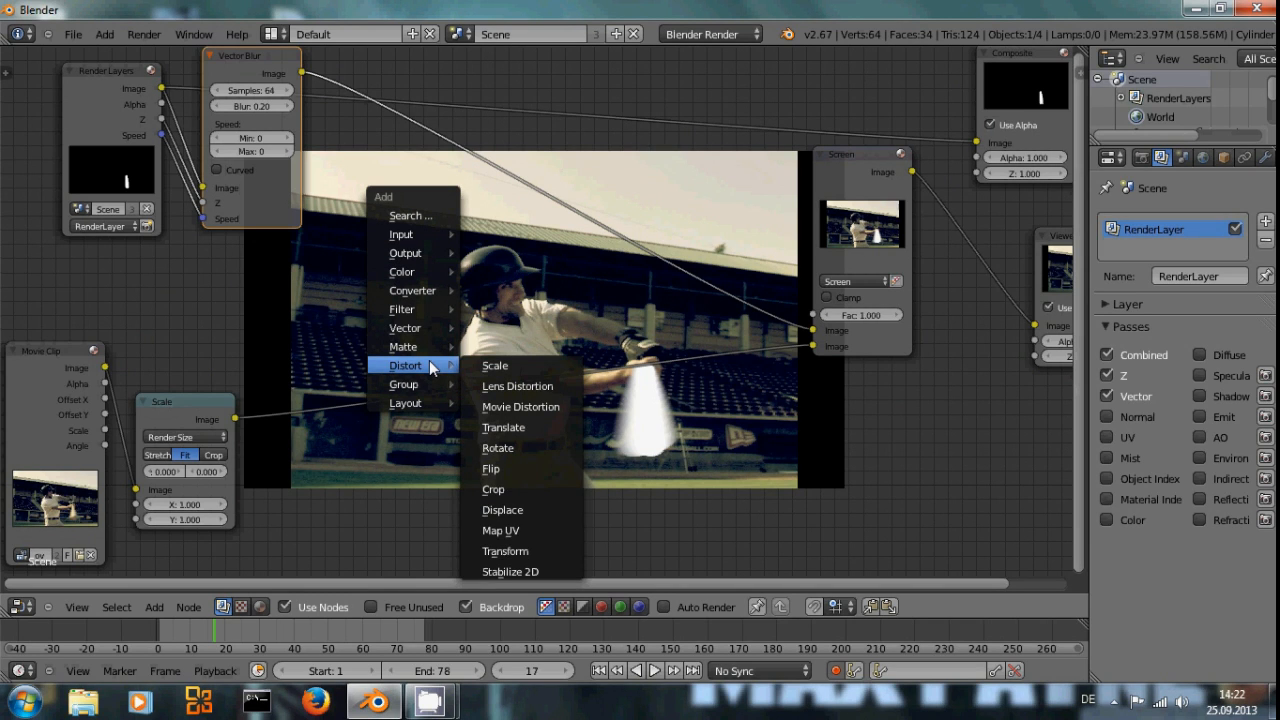
{"action": "mouse_move", "coordinate": [430, 309]}
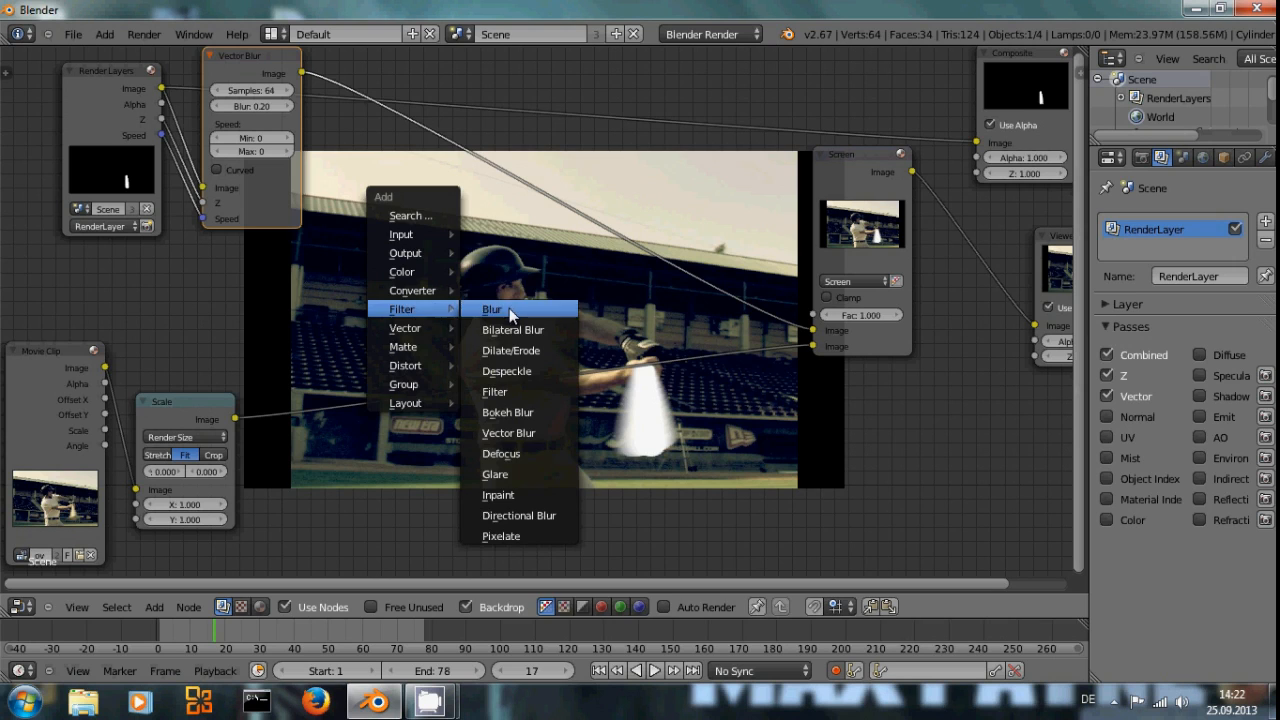
{"action": "left_click", "coordinate": [509, 308]}
{"action": "left_click", "coordinate": [383, 151]}
{"action": "left_click", "coordinate": [432, 287]}
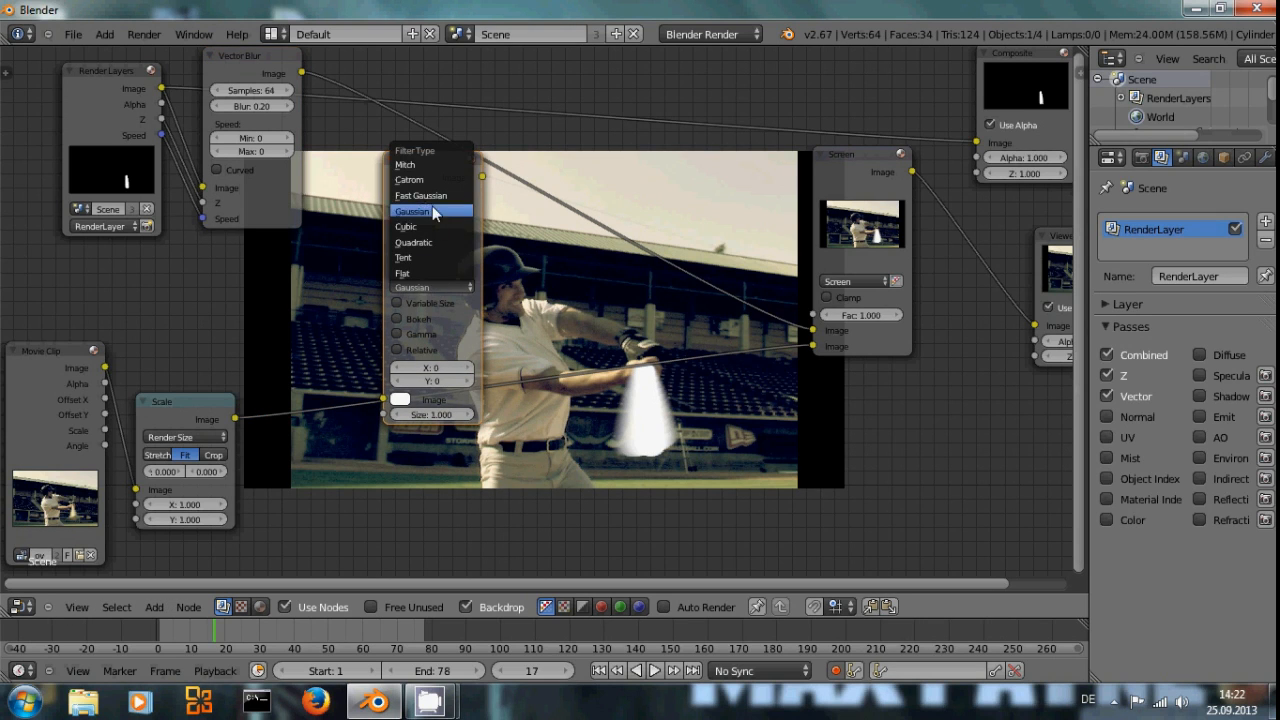
{"action": "left_click", "coordinate": [425, 195]}
Set the Blur node's X and Y to 3 and feed it the Vector Blur node's image output
{"action": "left_click", "coordinate": [443, 319]}
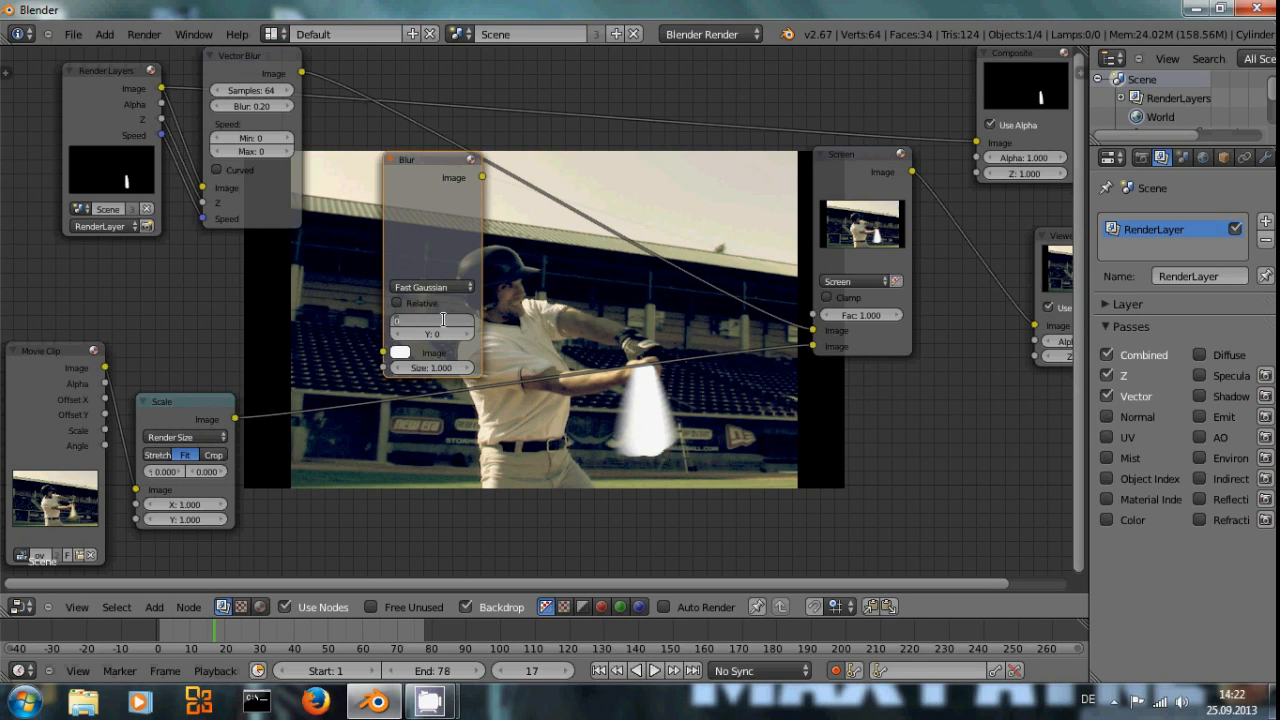
{"action": "key", "text": "Return"}
{"action": "key", "text": "Return"}
{"action": "key", "text": "Return"}
{"action": "left_click_drag", "start_coordinate": [438, 208], "coordinate": [430, 86]}
{"action": "left_click_drag", "start_coordinate": [301, 72], "coordinate": [378, 230]}
Duplicate the Blur node below the original, feed it from Vector Blur, and relink Scale directly to the Screen node
{"action": "left_click", "coordinate": [432, 77]}
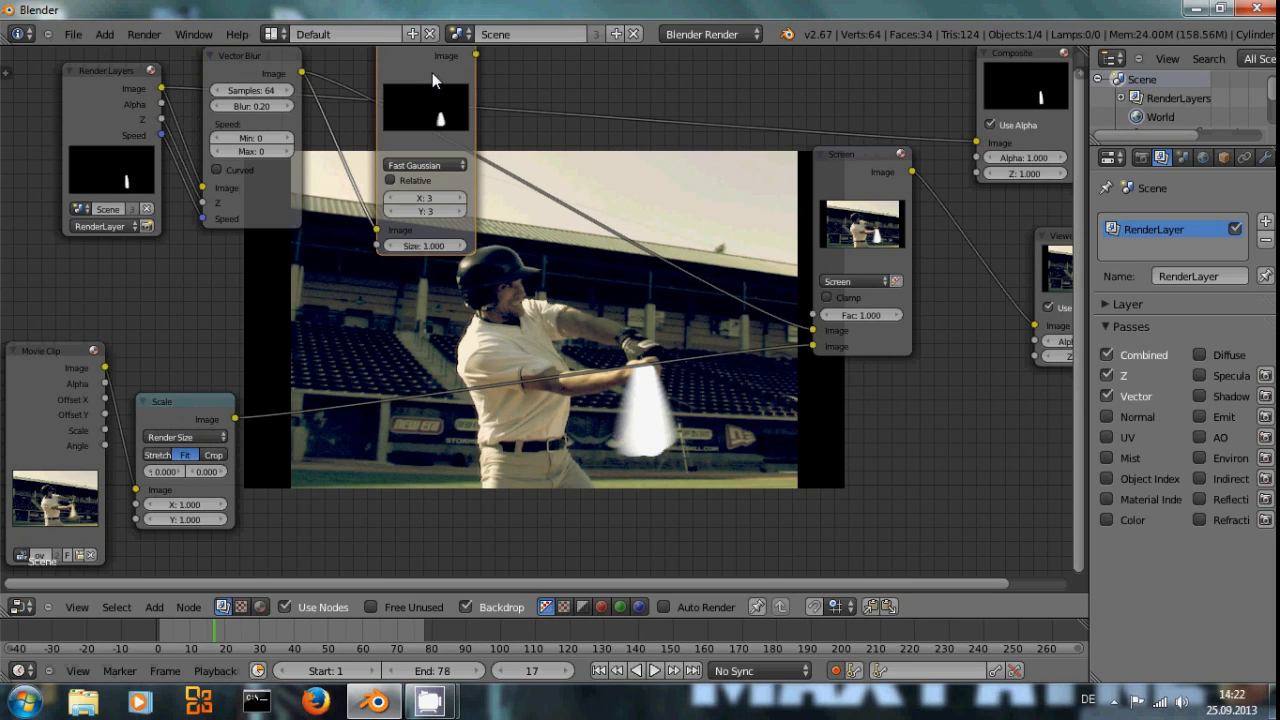
{"action": "key", "text": "shift+d"}
{"action": "left_click", "coordinate": [435, 300]}
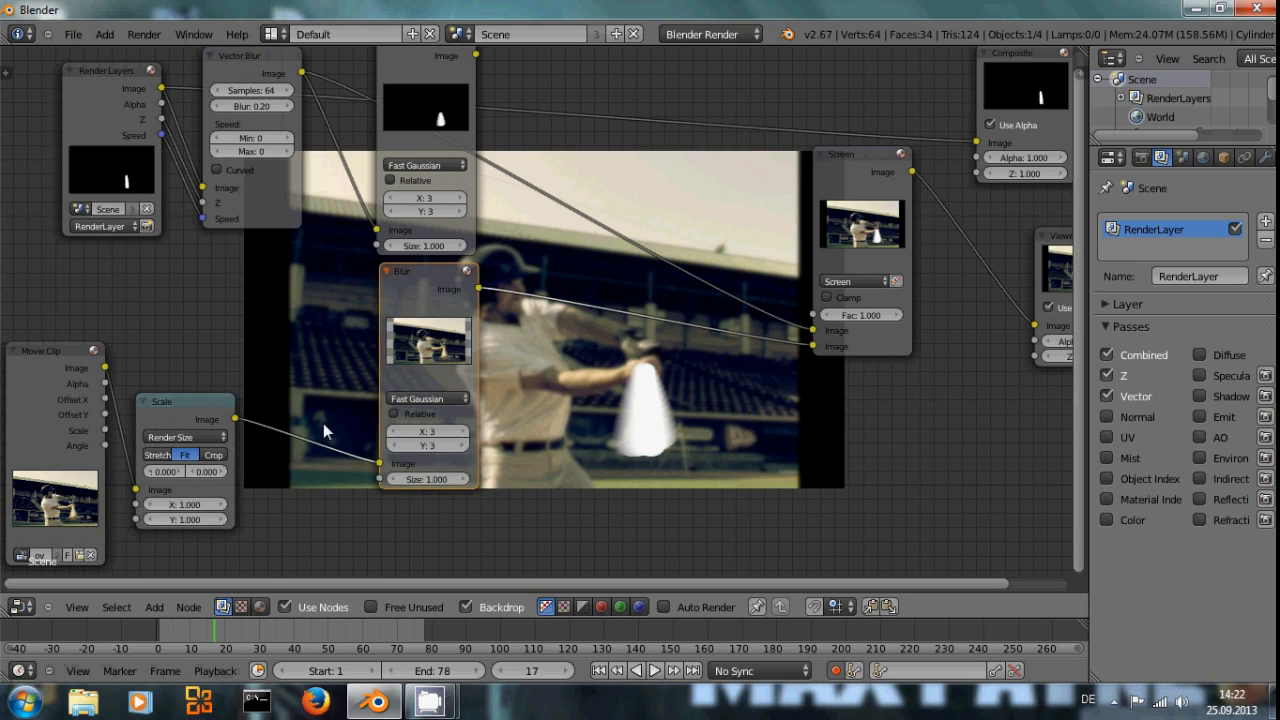
{"action": "left_click_drag", "start_coordinate": [235, 419], "coordinate": [812, 346]}
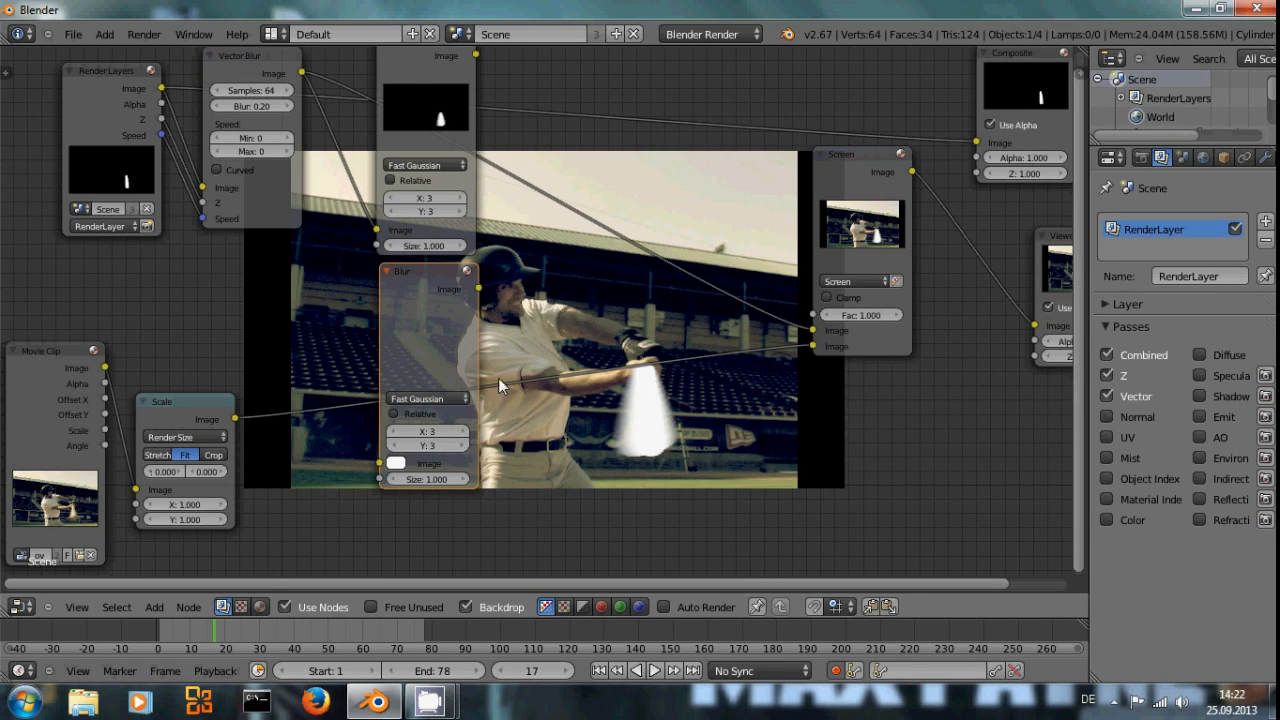
{"action": "left_click_drag", "start_coordinate": [302, 73], "coordinate": [381, 464]}
Set the duplicated Blur node's X and Y to 30 and preview both Blur nodes in the Viewer
{"action": "left_click", "coordinate": [439, 426]}
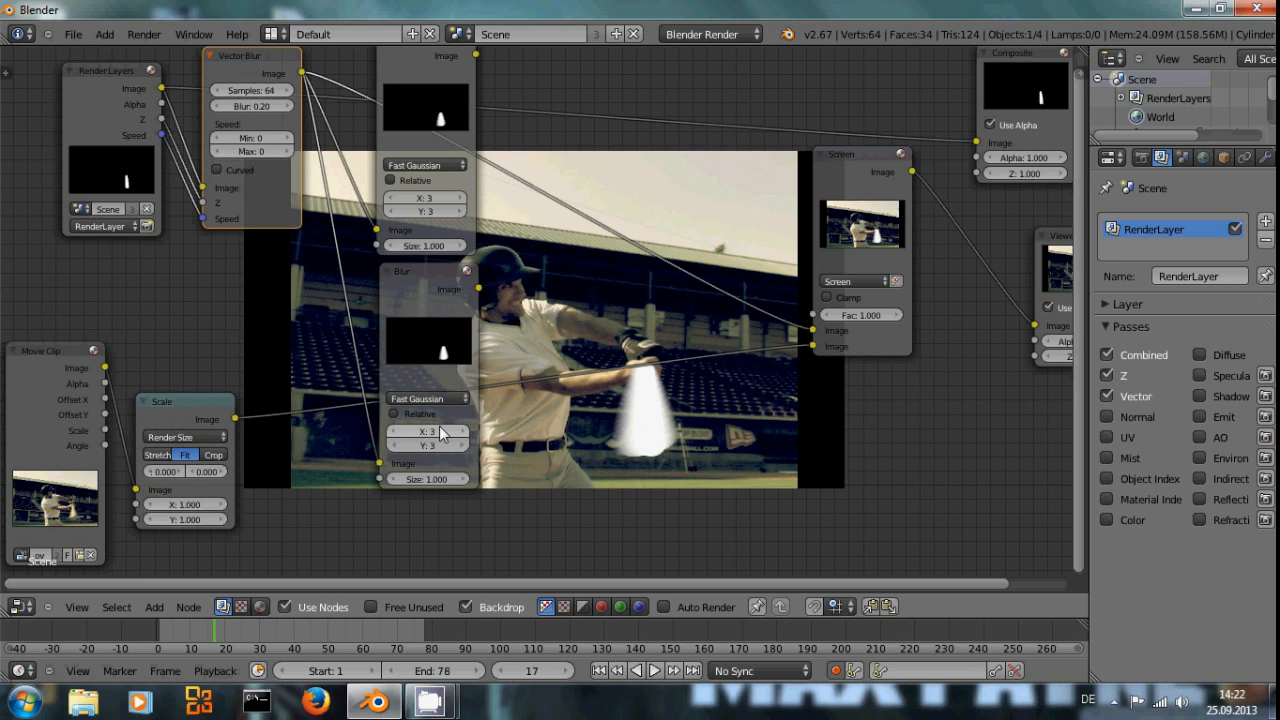
{"action": "type", "text": "30"}
{"action": "key", "text": "Return"}
{"action": "left_click", "coordinate": [437, 442]}
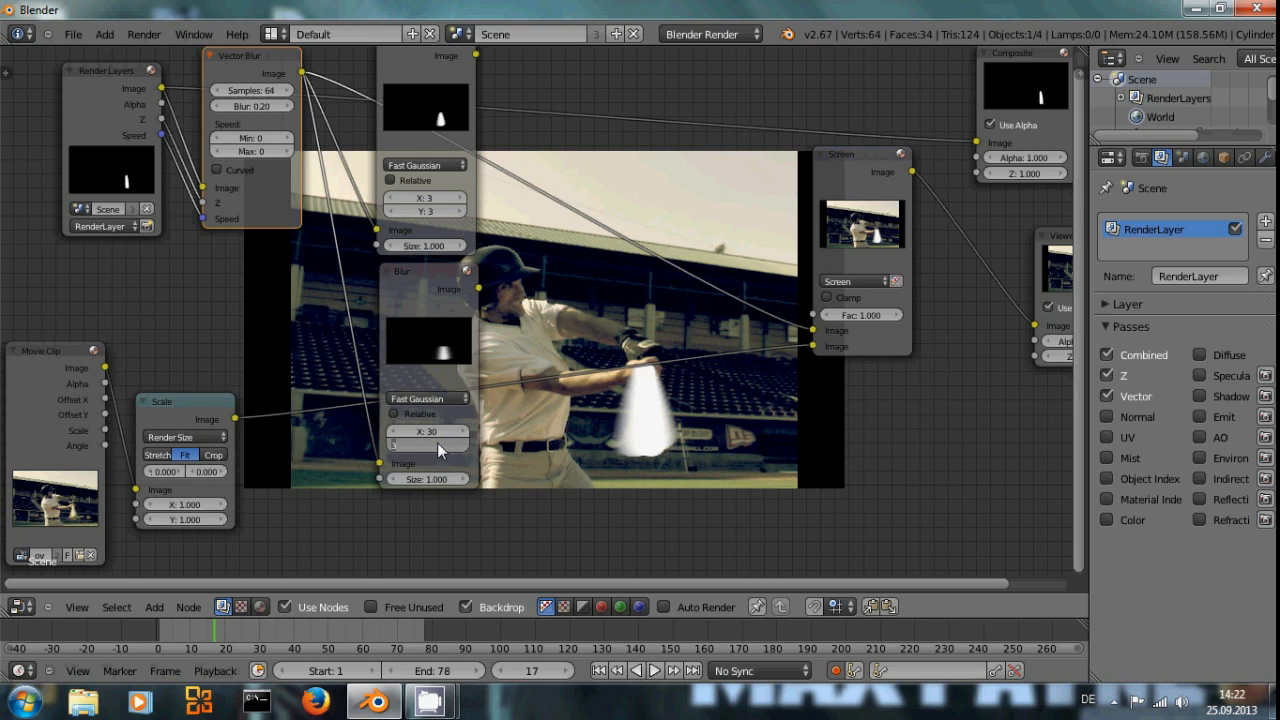
{"action": "type", "text": "30"}
{"action": "key", "text": "Return"}
{"action": "left_click", "coordinate": [437, 292], "text": "ctrl+shift"}
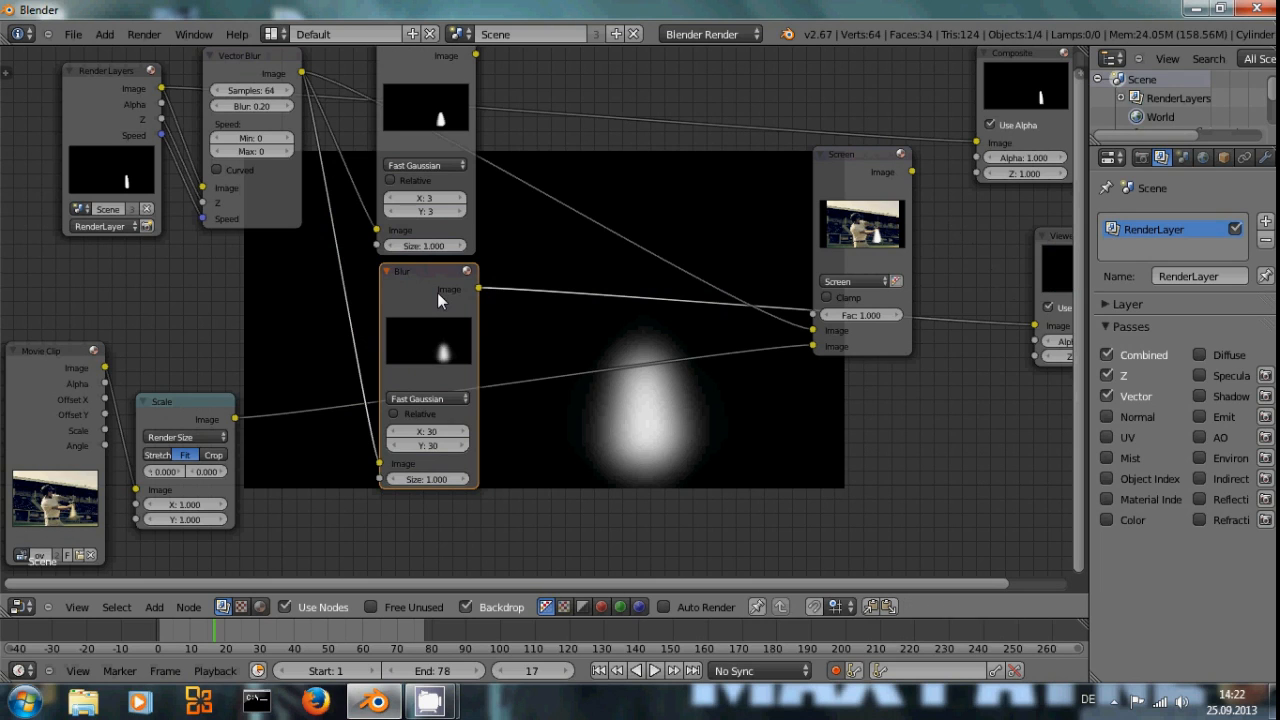
{"action": "left_click", "coordinate": [453, 74], "text": "ctrl+shift"}
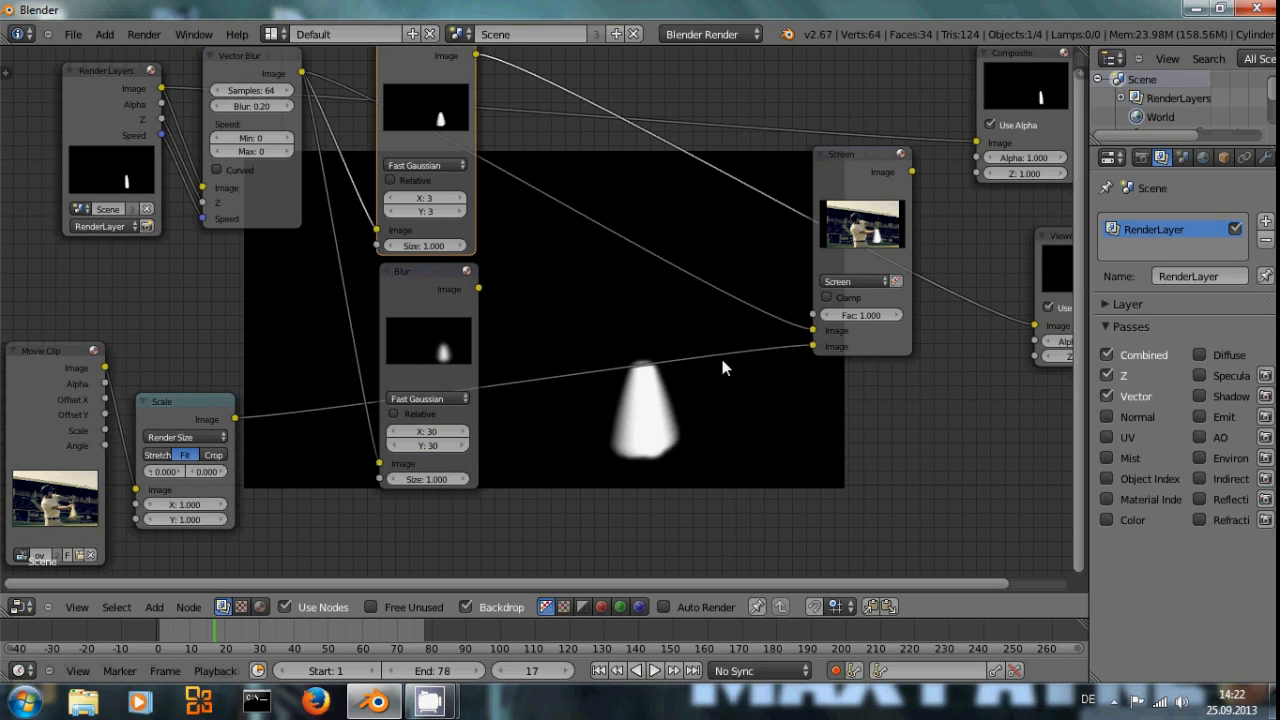
Add a Mix node and set its blend mode to Add
{"action": "key", "text": "shift+a"}
{"action": "mouse_move", "coordinate": [706, 323]}
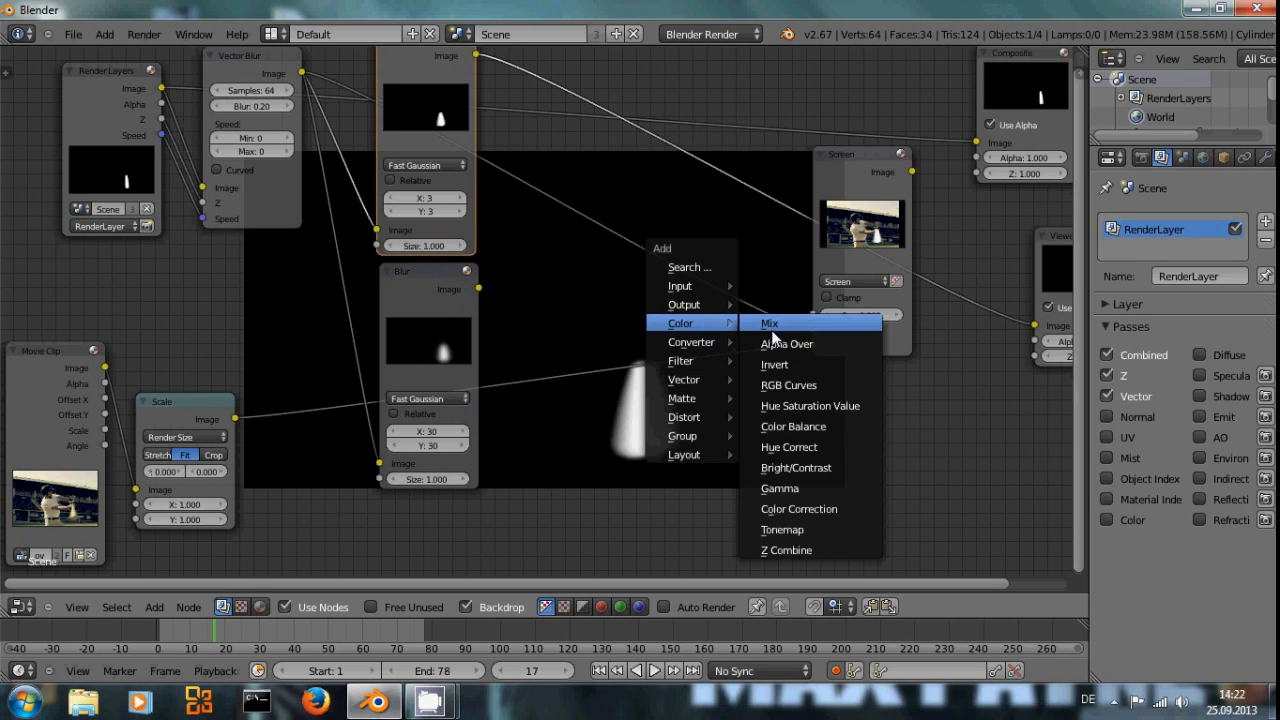
{"action": "left_click", "coordinate": [771, 326]}
{"action": "left_click", "coordinate": [655, 445]}
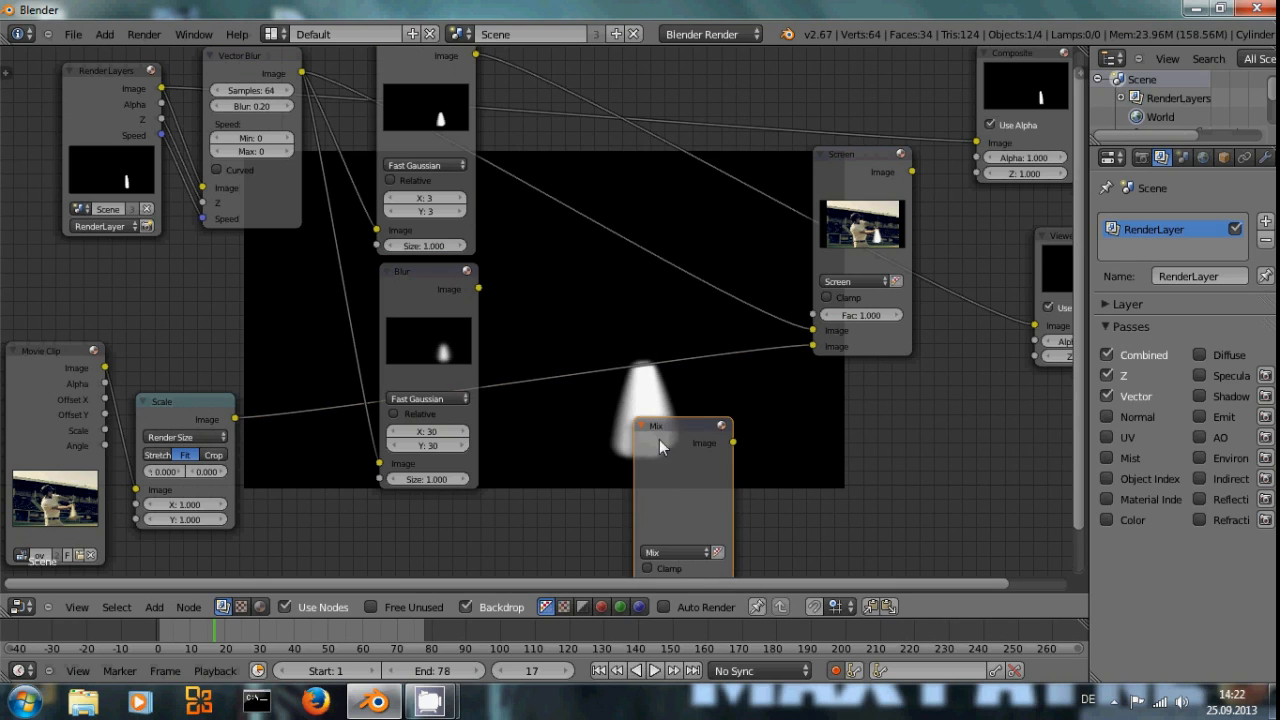
{"action": "left_click", "coordinate": [668, 552]}
{"action": "left_click", "coordinate": [668, 523]}
Place the Add node before the Screen node and link both Blur outputs into its image inputs
{"action": "left_click_drag", "start_coordinate": [668, 470], "coordinate": [571, 187]}
{"action": "left_click_drag", "start_coordinate": [479, 289], "coordinate": [541, 350]}
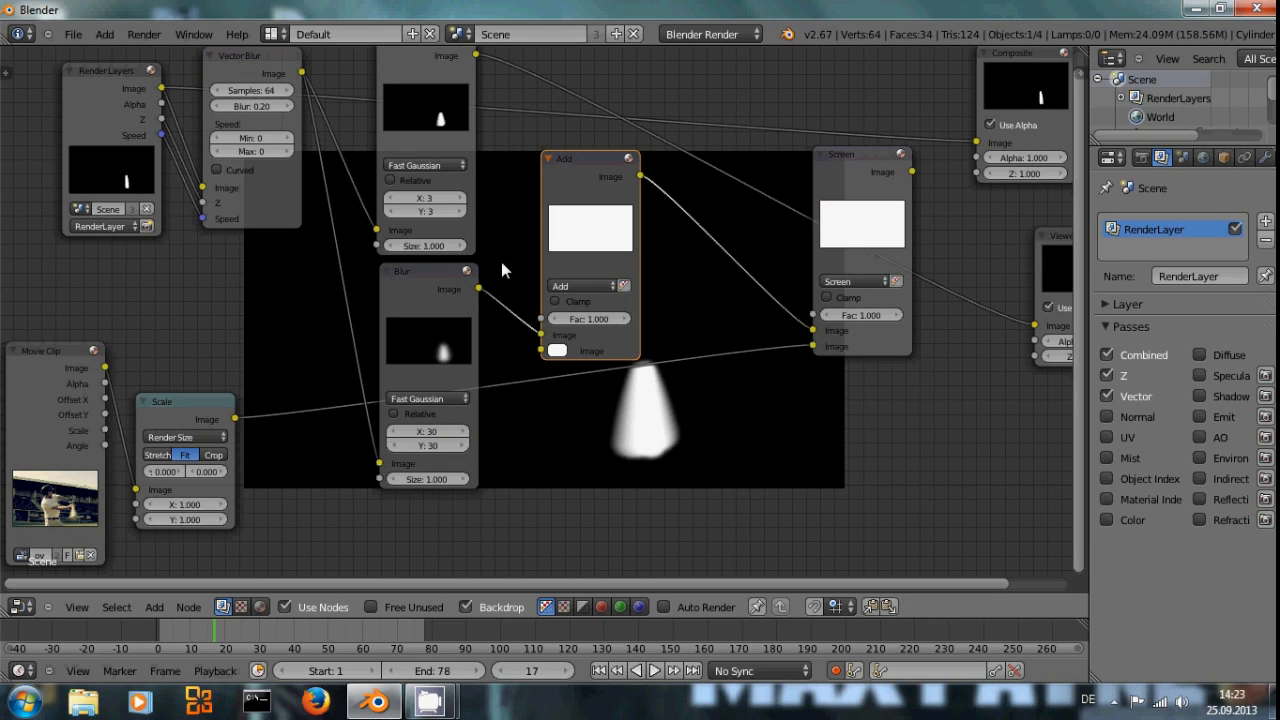
{"action": "left_click_drag", "start_coordinate": [476, 56], "coordinate": [543, 351]}
{"action": "left_click_drag", "start_coordinate": [602, 185], "coordinate": [606, 150]}
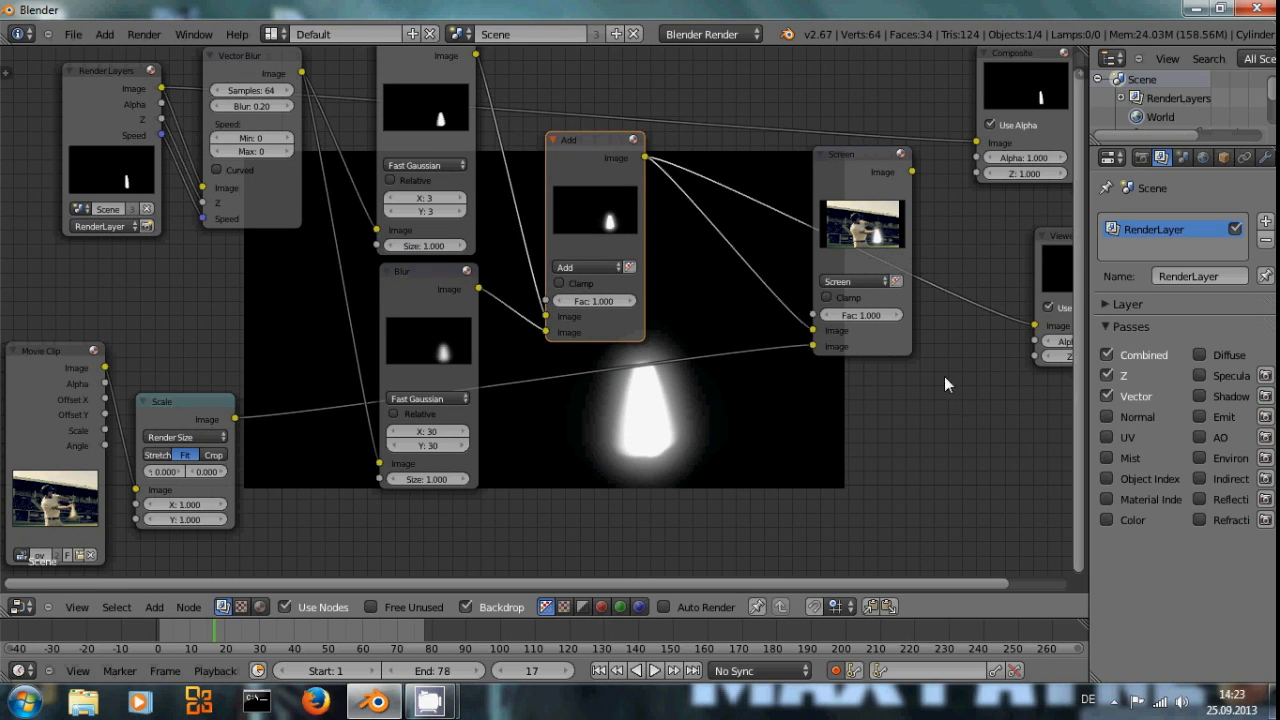
Move the Composite, Viewer and Screen nodes to the right to make room after the Add node
{"action": "scroll", "coordinate": [795, 475], "scroll_direction": "down", "scroll_amount": 2}
{"action": "middle_click_drag", "start_coordinate": [723, 435], "coordinate": [518, 482]}
{"action": "left_click_drag", "start_coordinate": [756, 170], "coordinate": [976, 130]}
{"action": "left_click_drag", "start_coordinate": [802, 297], "coordinate": [1015, 295]}
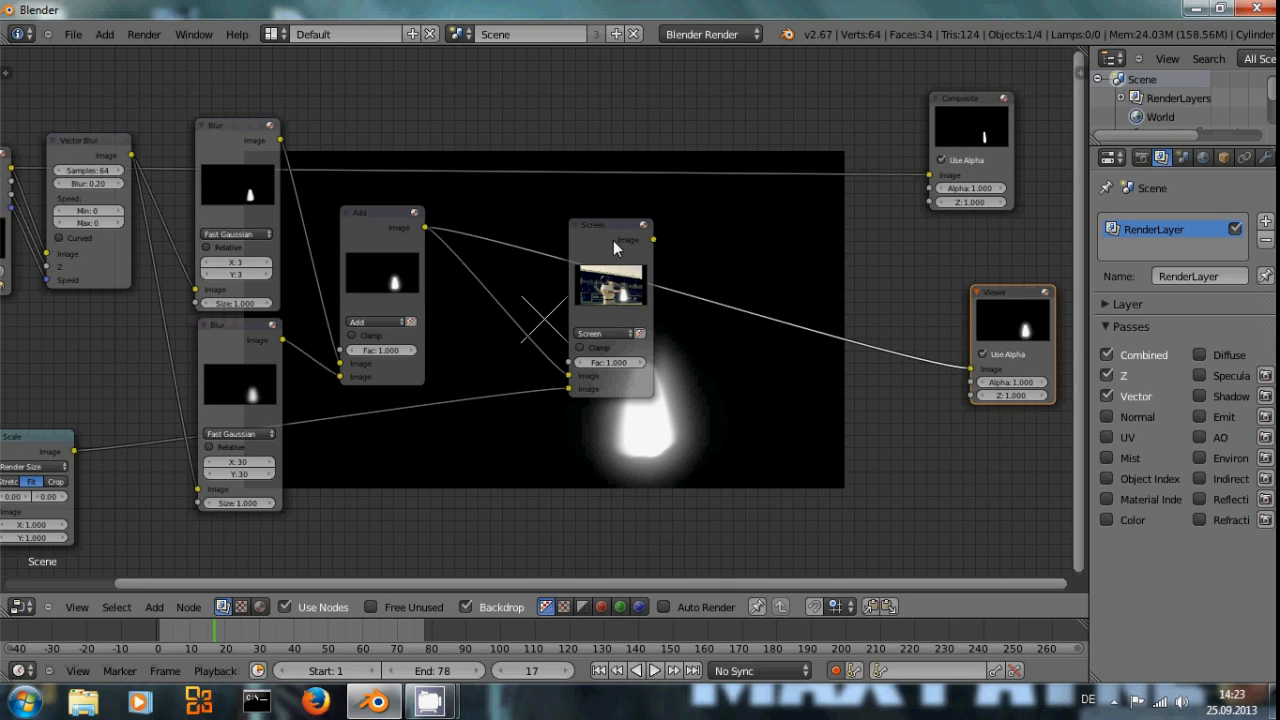
{"action": "left_click_drag", "start_coordinate": [613, 248], "coordinate": [827, 205]}
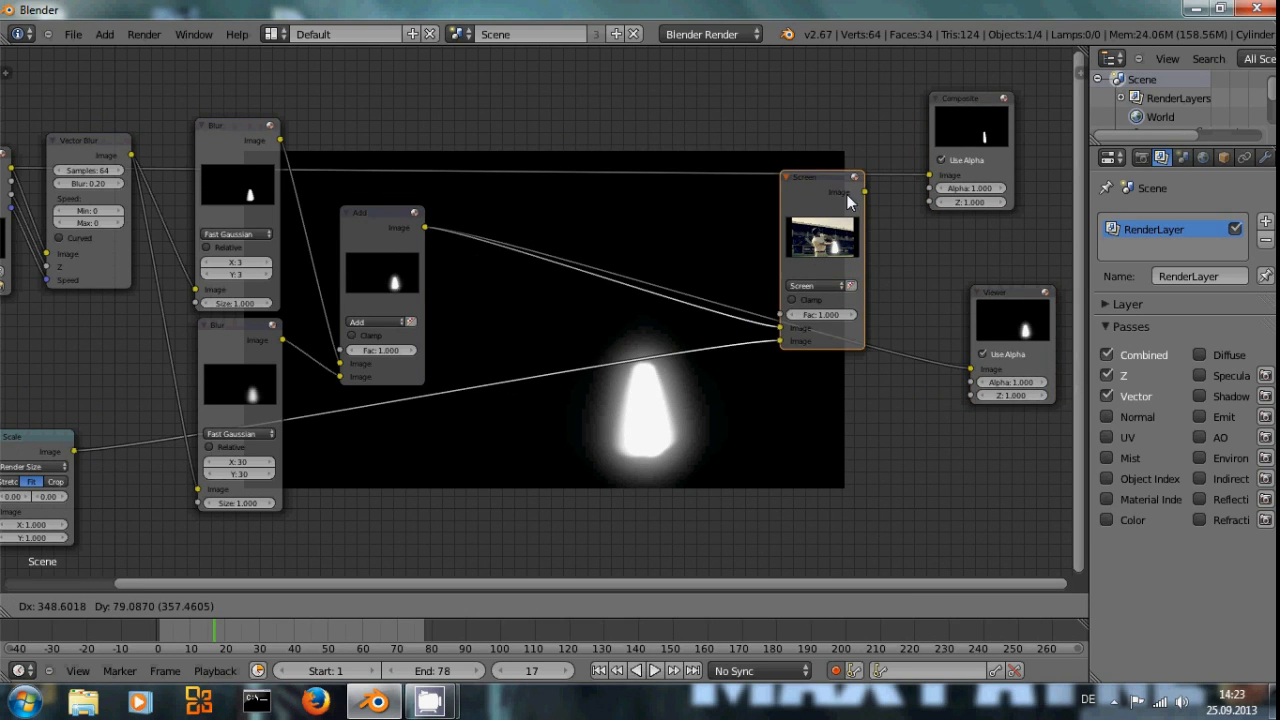
Duplicate the Add node and place the copy above the Screen node, ahead of the Composite node
{"action": "left_click", "coordinate": [382, 220]}
{"action": "key", "text": "shift+d"}
{"action": "left_click", "coordinate": [578, 116]}
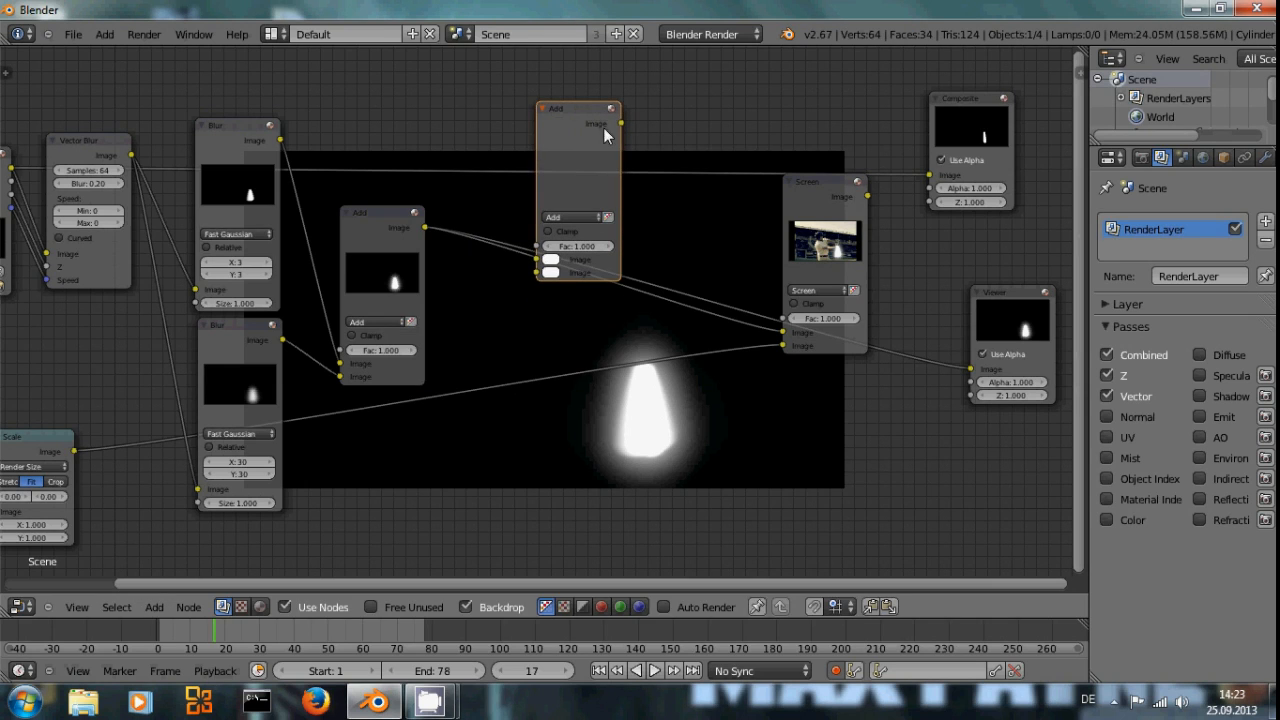
{"action": "left_click_drag", "start_coordinate": [366, 230], "coordinate": [420, 204]}
{"action": "left_click_drag", "start_coordinate": [595, 115], "coordinate": [699, 80]}
Link the first Add node's output and the Vector Blur output into the second Add node's image inputs
{"action": "left_click_drag", "start_coordinate": [401, 202], "coordinate": [641, 238]}
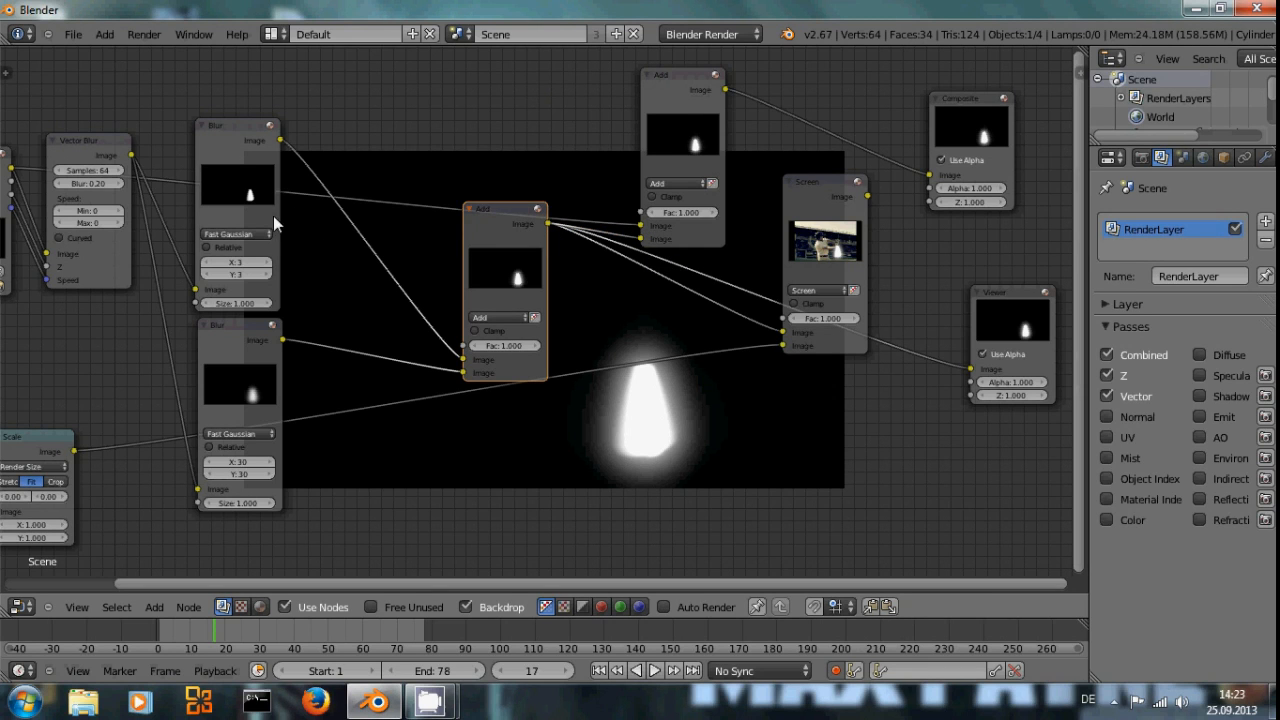
{"action": "middle_click_drag", "start_coordinate": [273, 216], "coordinate": [300, 222]}
{"action": "left_click_drag", "start_coordinate": [155, 159], "coordinate": [667, 232]}
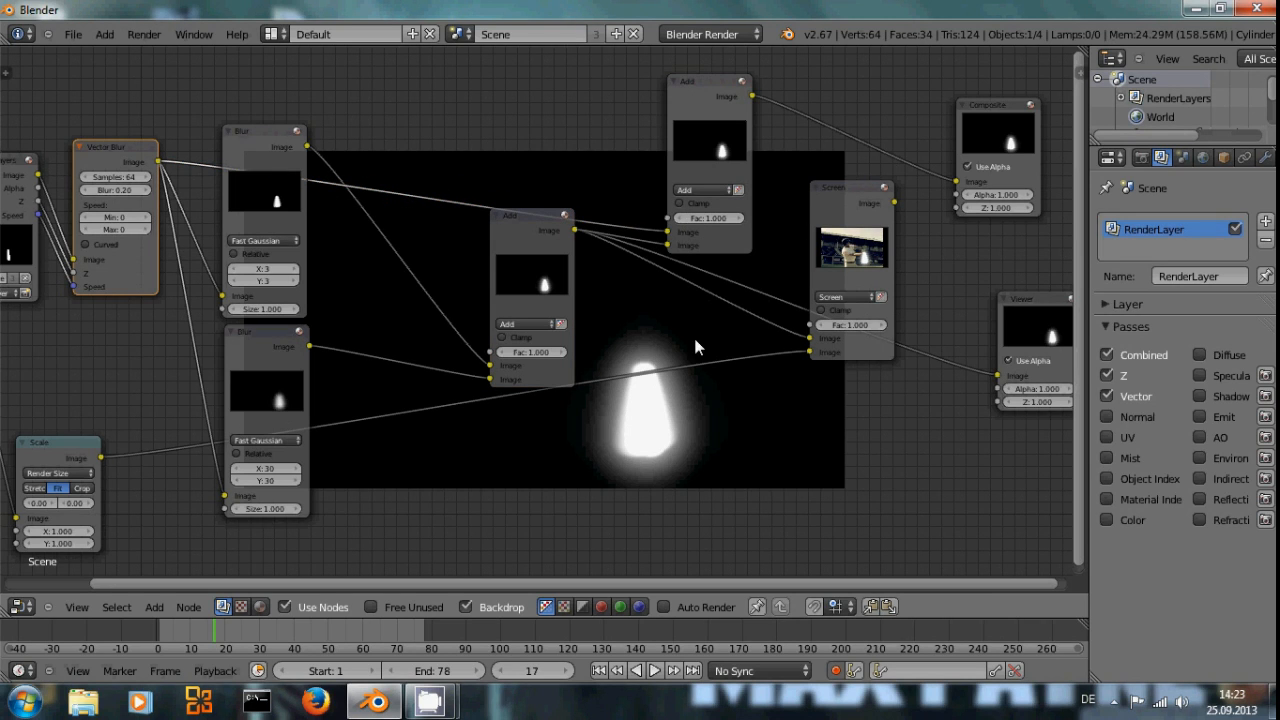
{"action": "middle_click_drag", "start_coordinate": [695, 340], "coordinate": [597, 337]}
{"action": "left_click_drag", "start_coordinate": [595, 241], "coordinate": [597, 253]}
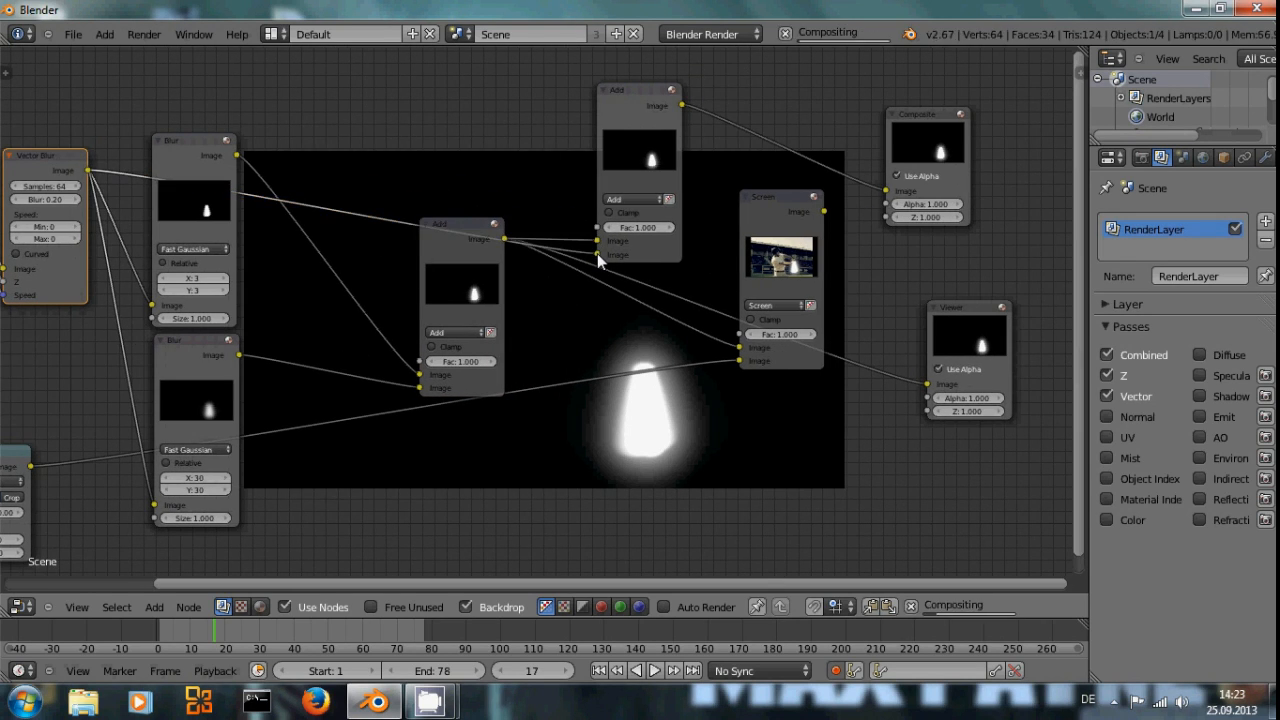
Compare the outputs of the first and second Add nodes in the Viewer backdrop
{"action": "left_click", "coordinate": [432, 244]}
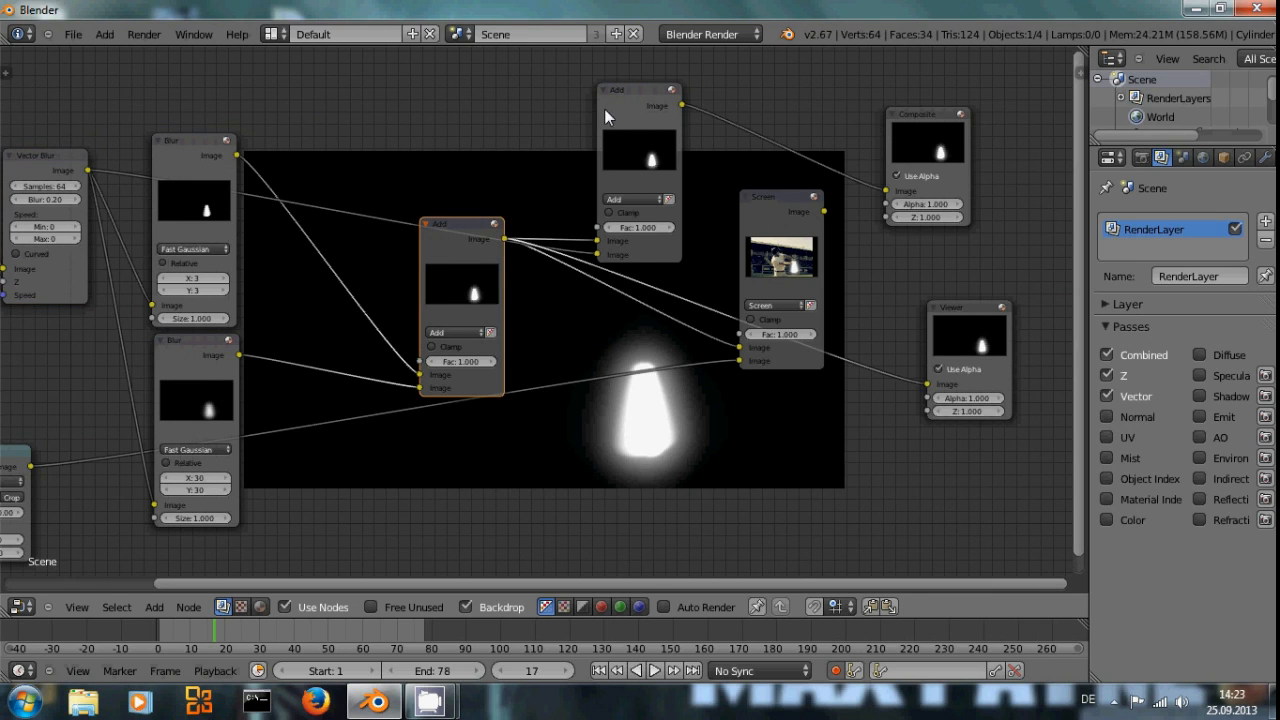
{"action": "left_click", "coordinate": [604, 108], "text": "ctrl+shift"}
{"action": "left_click", "coordinate": [441, 238], "text": "ctrl+shift"}
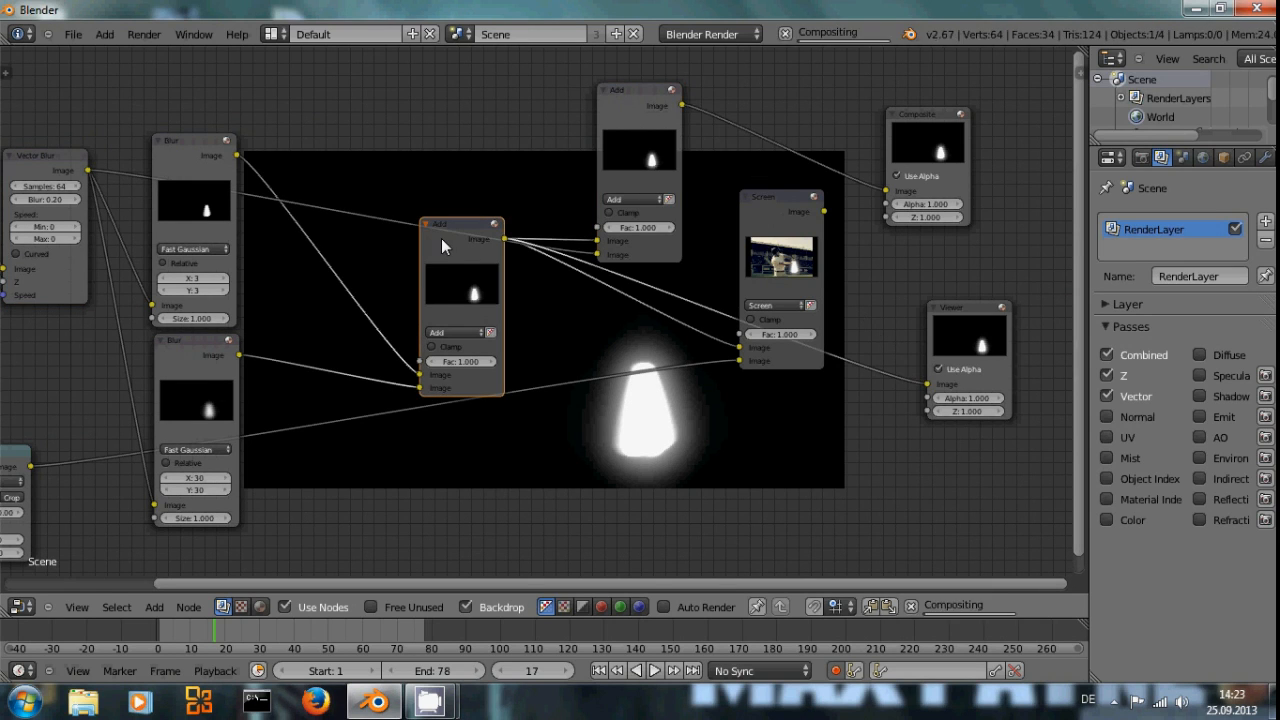
{"action": "left_click", "coordinate": [617, 110], "text": "ctrl+shift"}
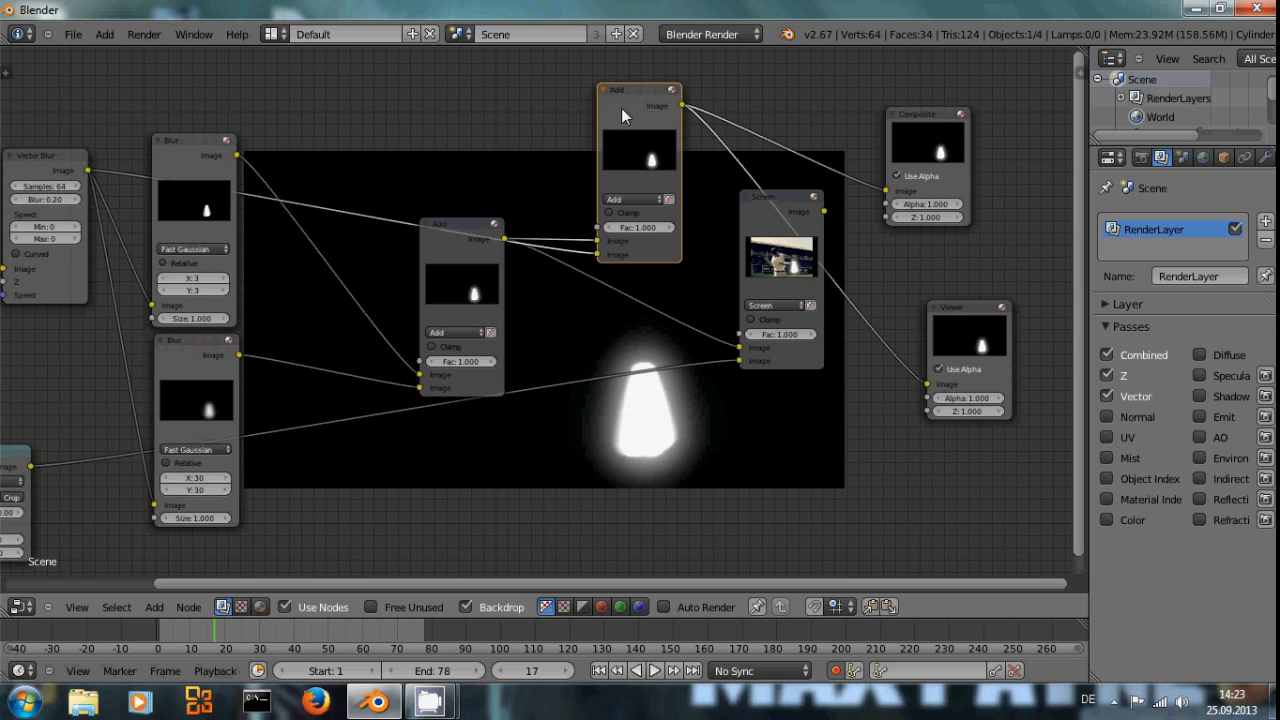
Render frame 16 and compare the two Add nodes' results on it in the Viewer
{"action": "key", "text": "Left"}
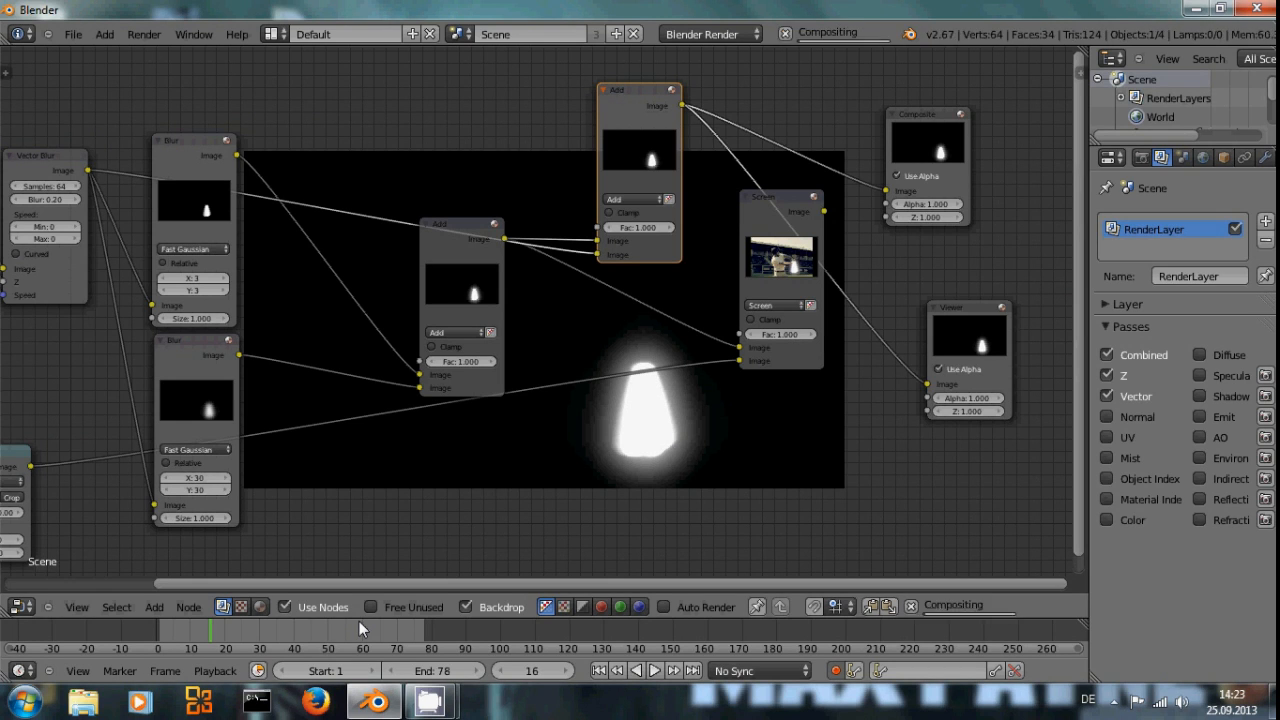
{"action": "key", "text": "F12"}
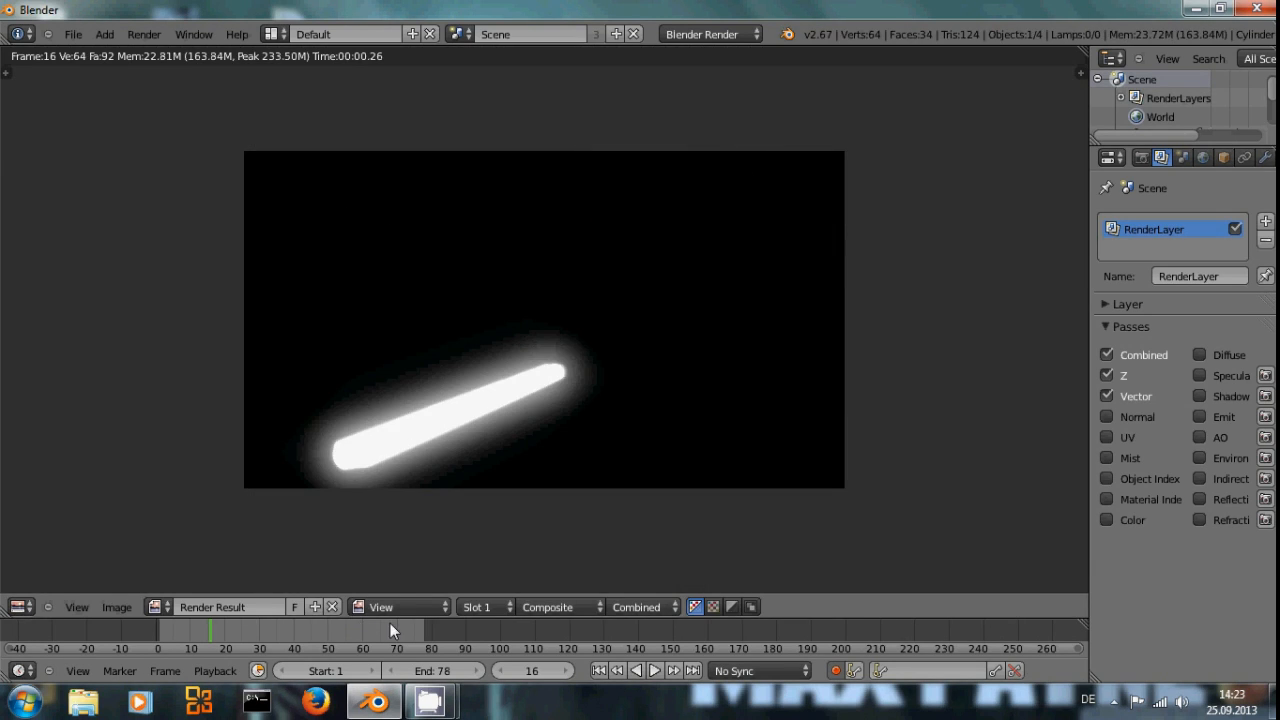
{"action": "key", "text": "Escape"}
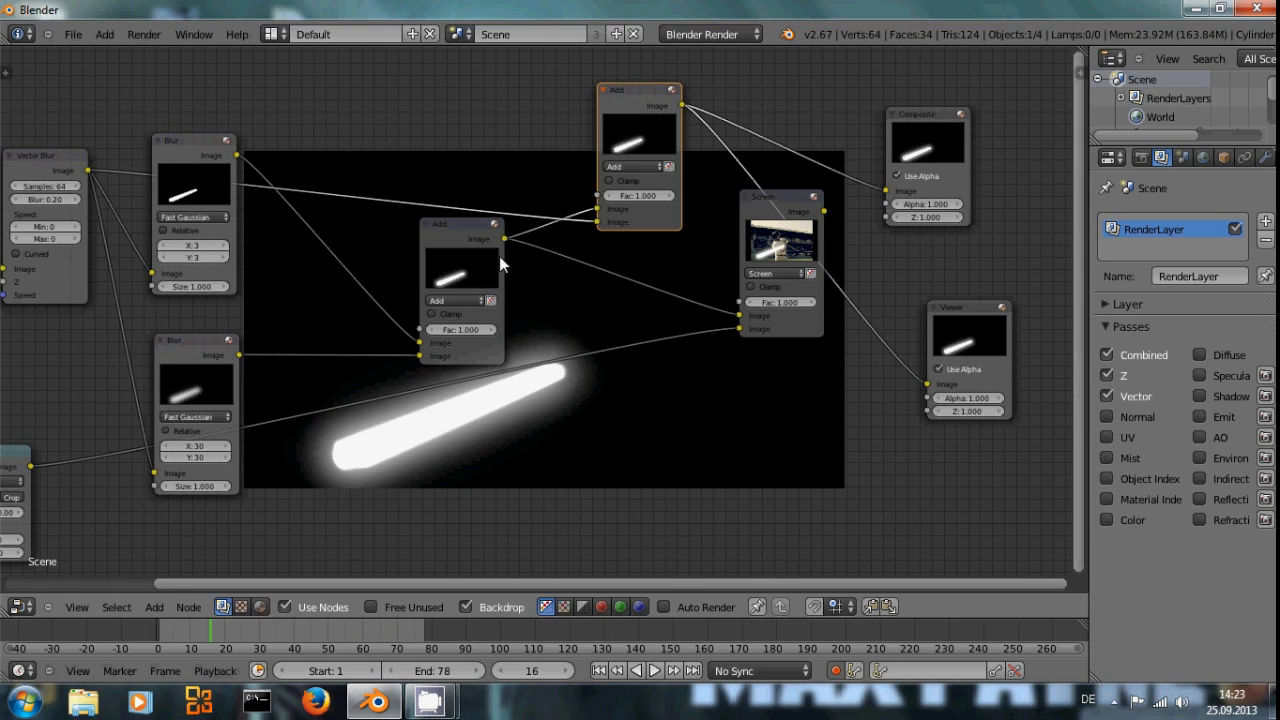
{"action": "left_click", "coordinate": [446, 234], "text": "ctrl+shift"}
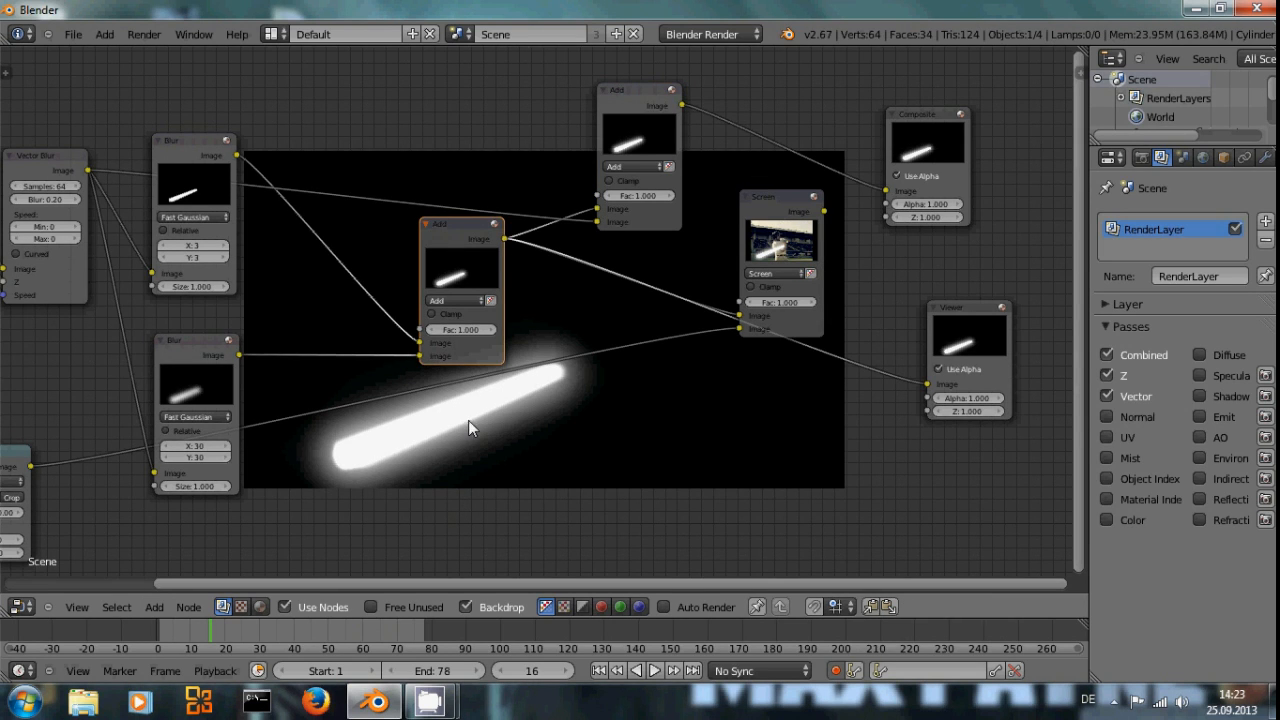
{"action": "left_click", "coordinate": [626, 100], "text": "ctrl+shift"}
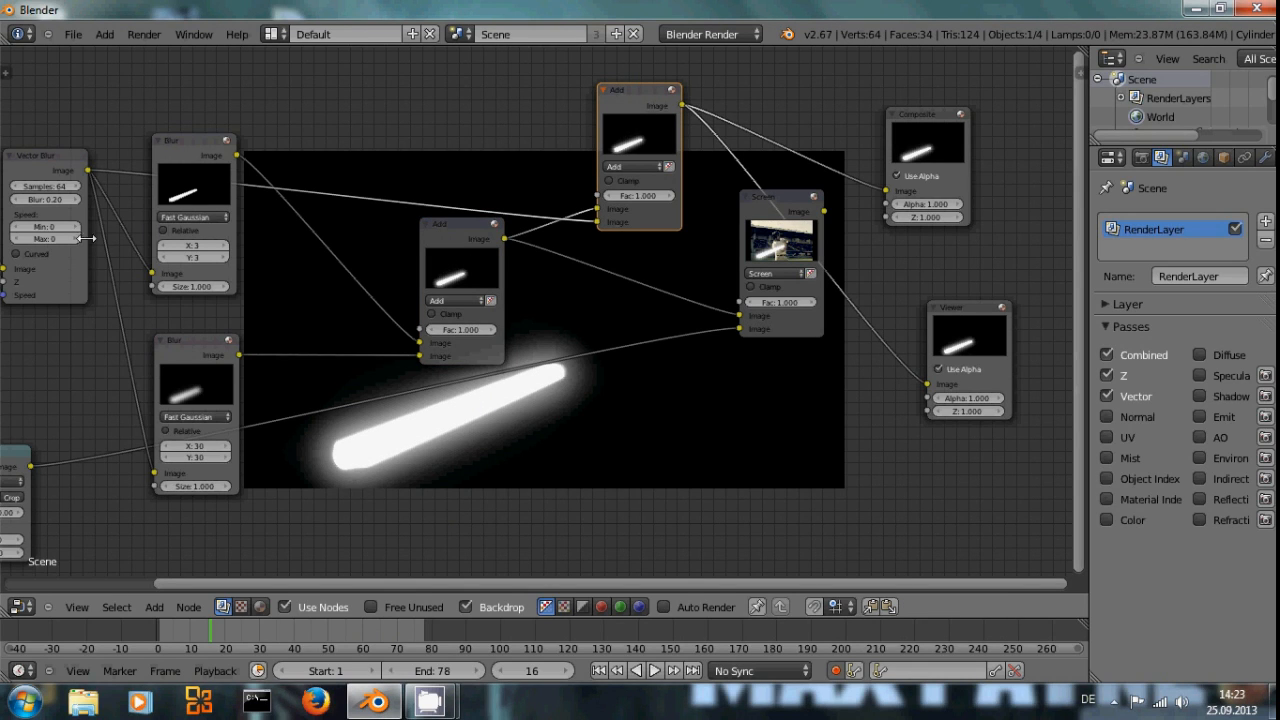
Shift the first Add node up and right, and send the Screen node's output to both the Viewer and Composite nodes
{"action": "scroll", "coordinate": [118, 309], "scroll_direction": "down", "scroll_amount": 1}
{"action": "middle_click_drag", "start_coordinate": [118, 309], "coordinate": [166, 312]}
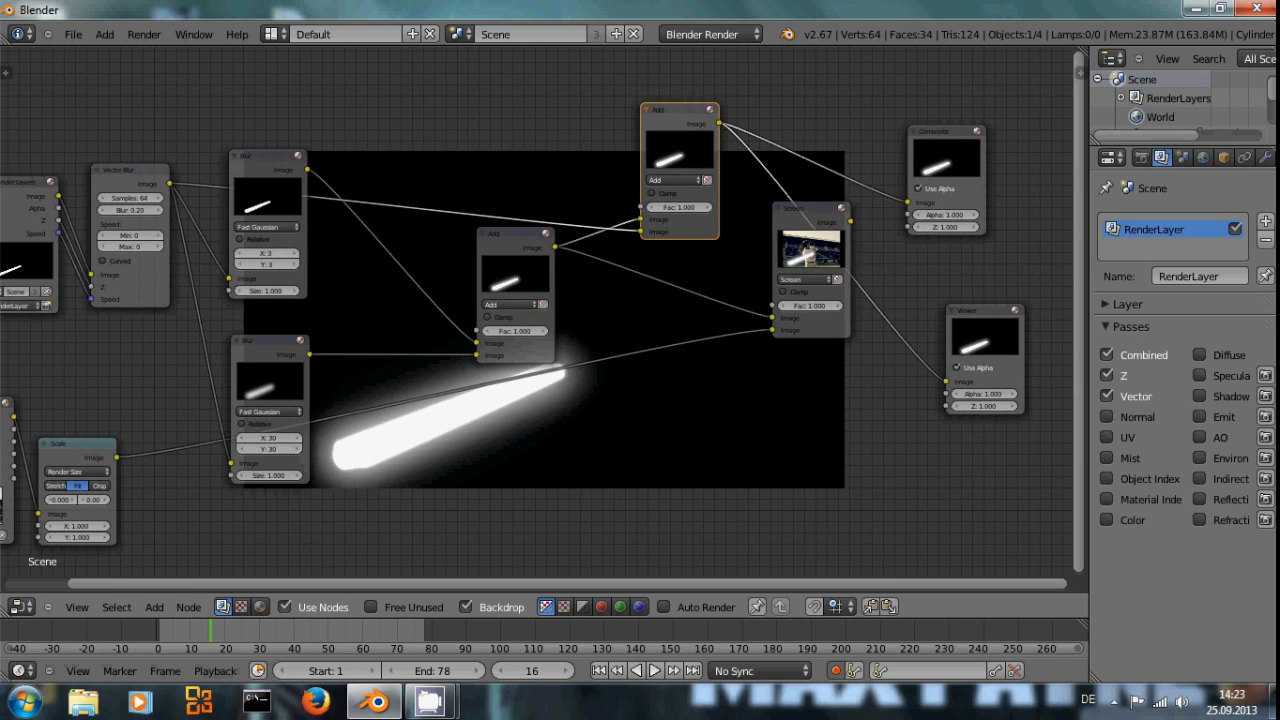
{"action": "left_click_drag", "start_coordinate": [488, 244], "coordinate": [520, 226]}
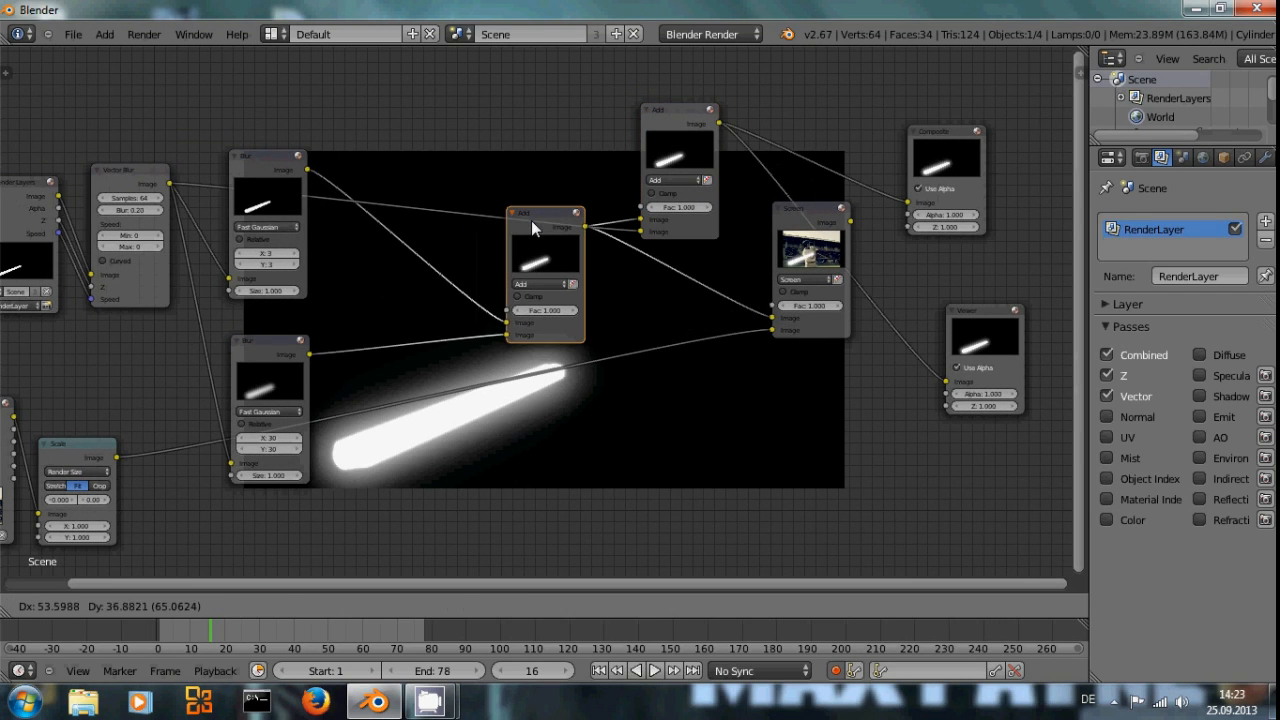
{"action": "left_click", "coordinate": [805, 228]}
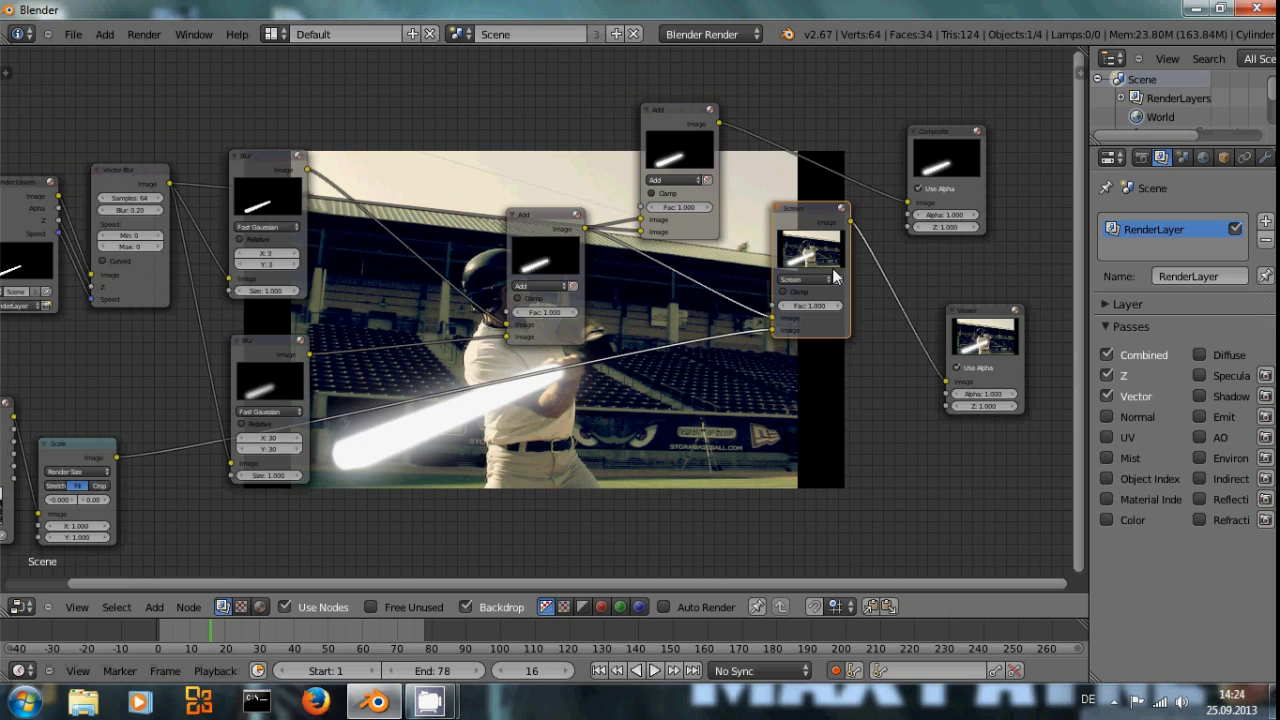
{"action": "left_click_drag", "start_coordinate": [905, 204], "coordinate": [907, 203]}
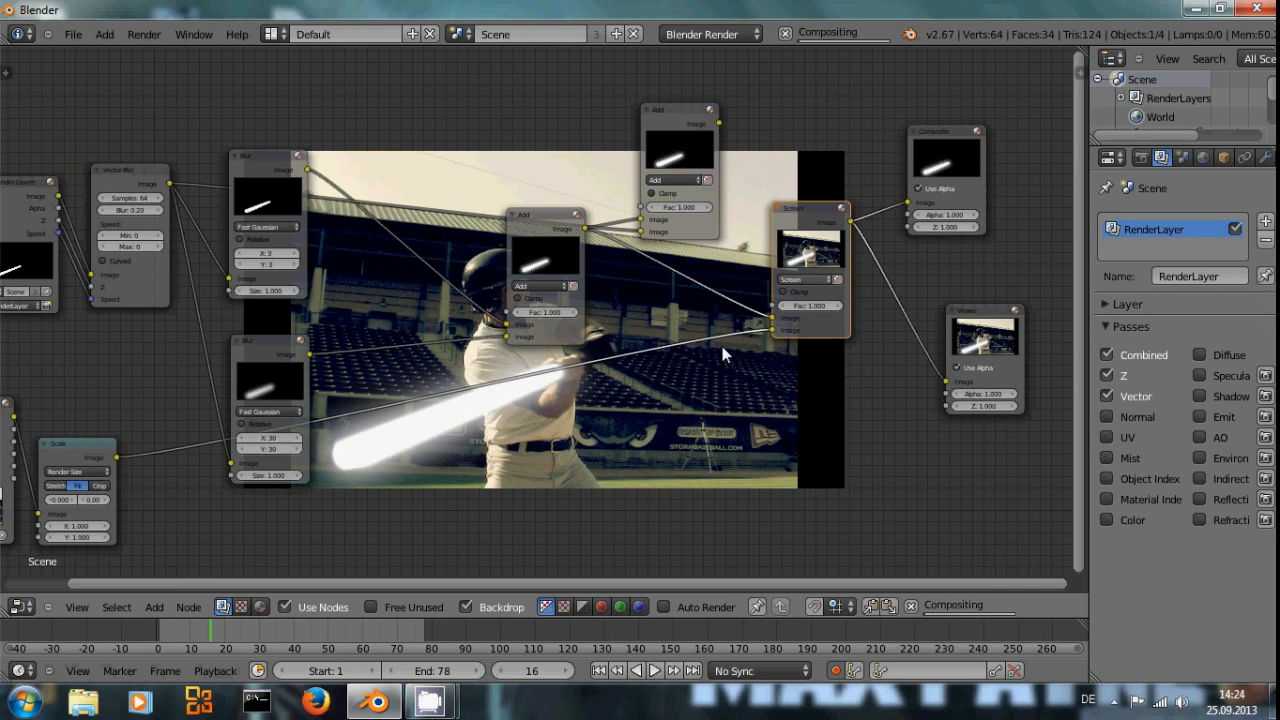
Shift the first Add node up and add a Mix node with its blend type set to Color
{"action": "left_click_drag", "start_coordinate": [540, 232], "coordinate": [554, 188]}
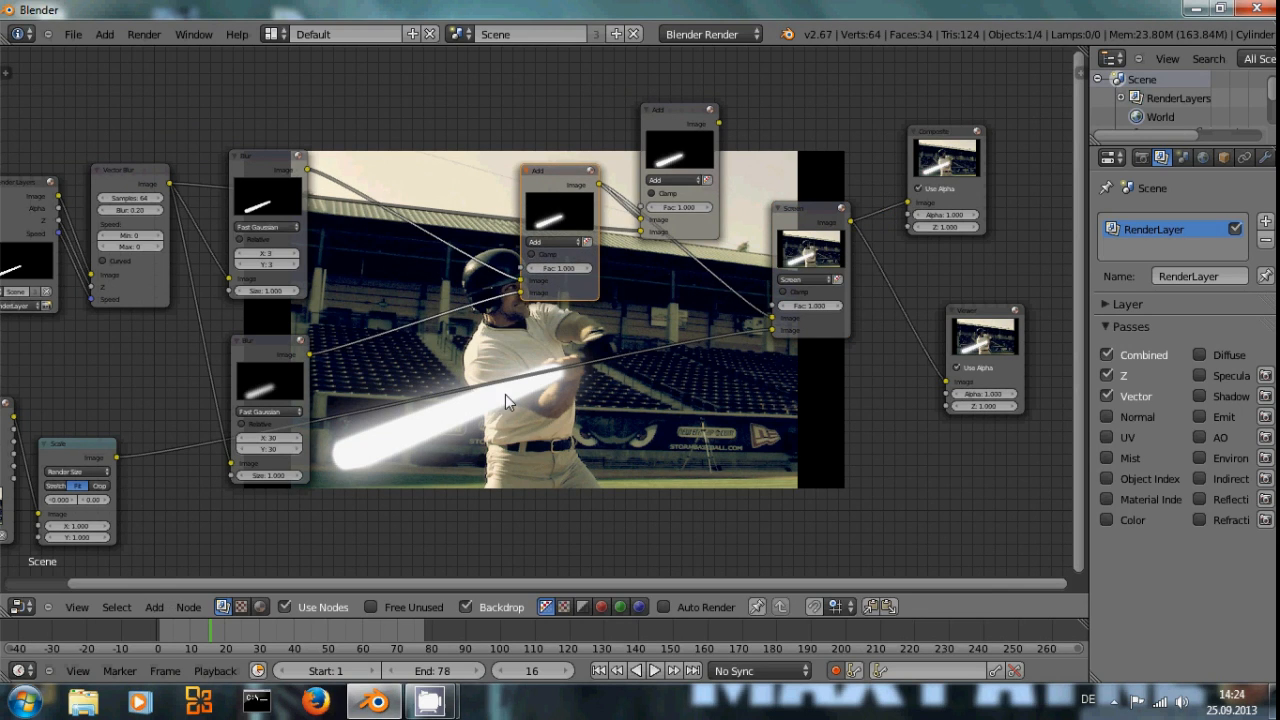
{"action": "key", "text": "shift+a"}
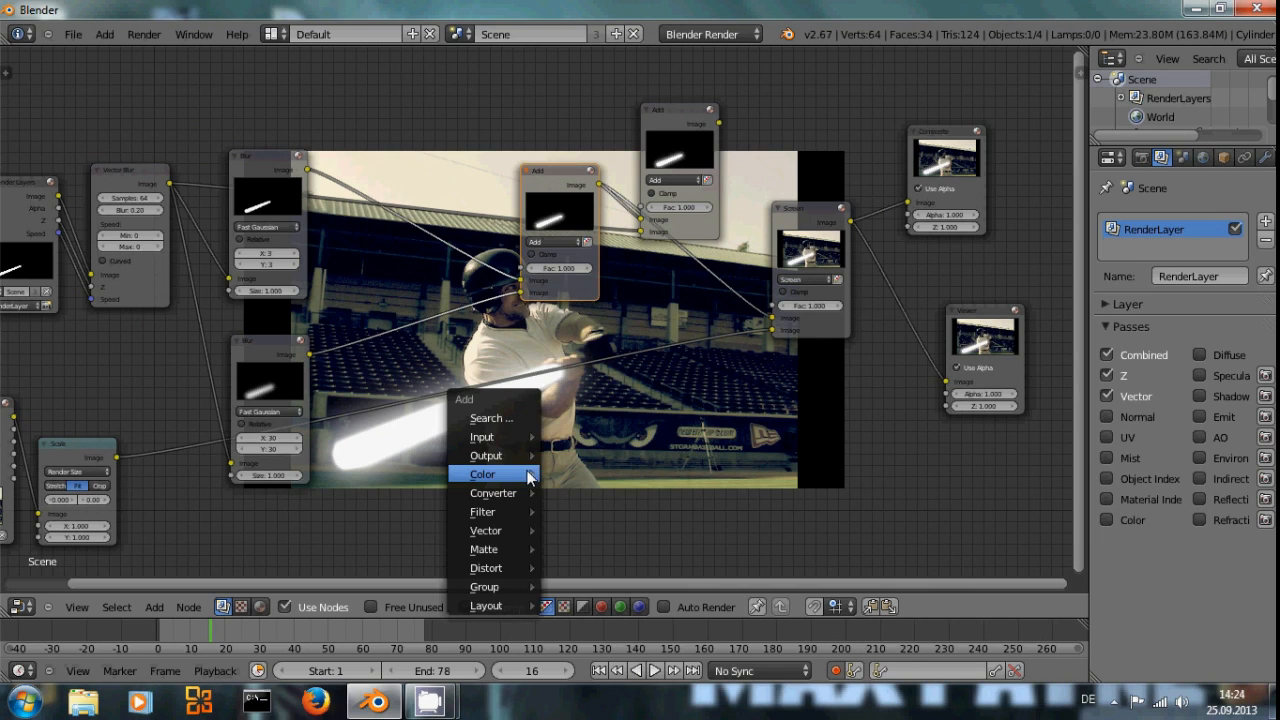
{"action": "mouse_move", "coordinate": [529, 476]}
{"action": "left_click", "coordinate": [589, 271]}
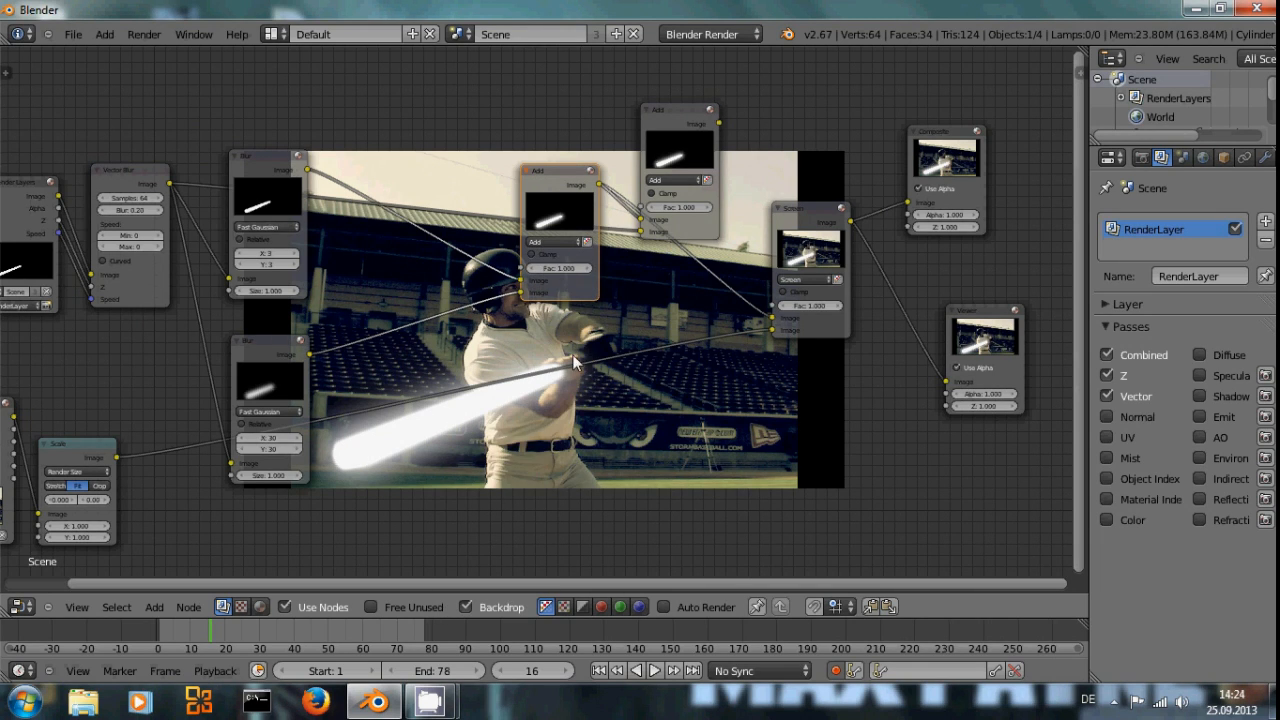
{"action": "key", "text": "shift+a"}
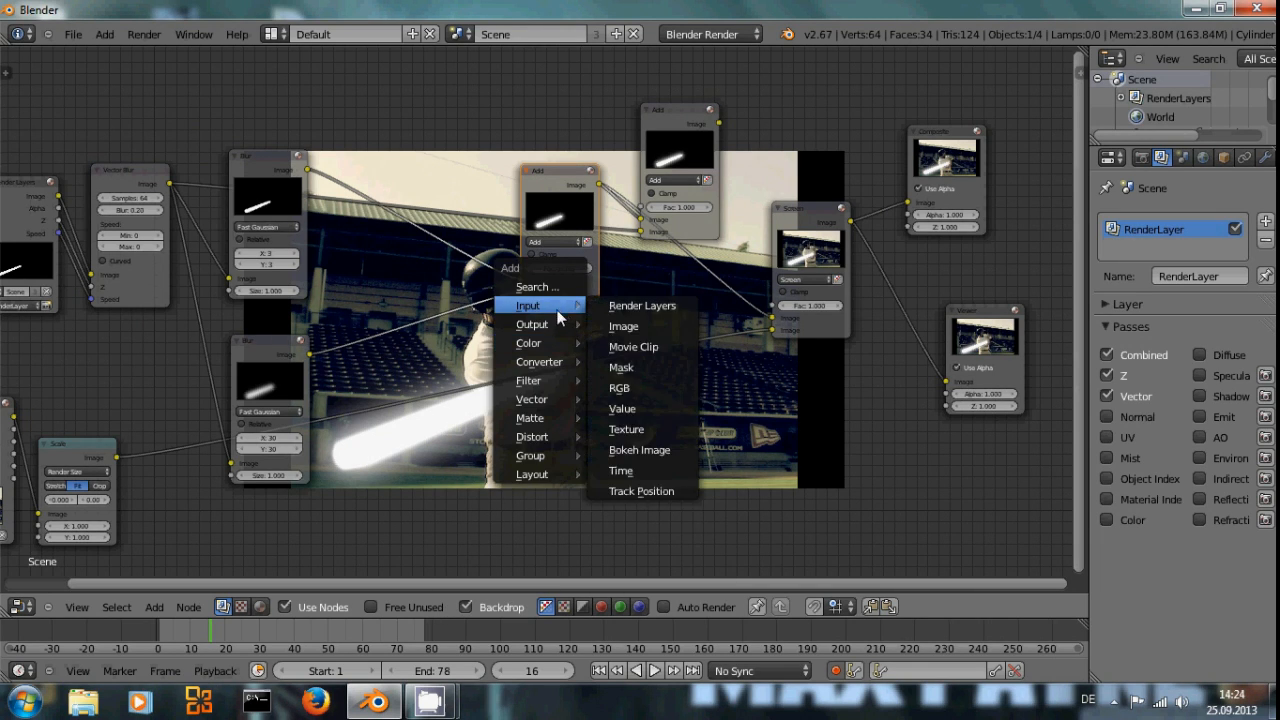
{"action": "mouse_move", "coordinate": [546, 347]}
{"action": "left_click", "coordinate": [641, 343]}
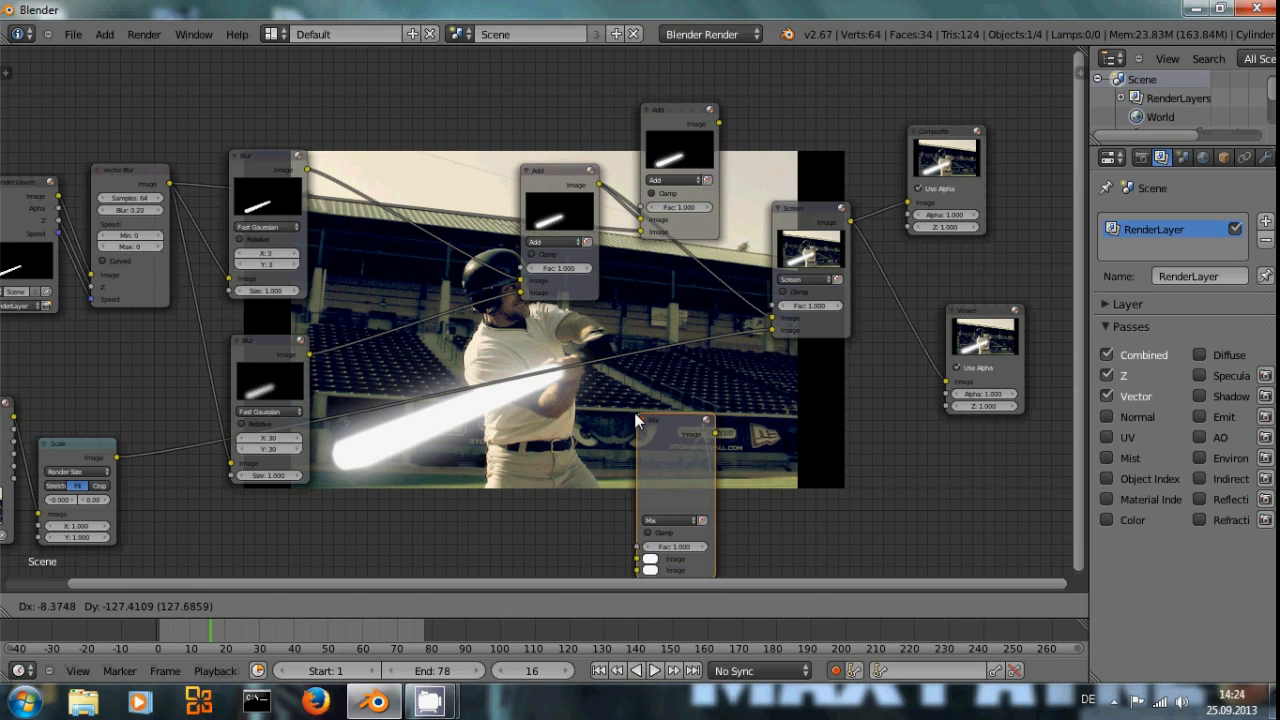
{"action": "left_click", "coordinate": [673, 516]}
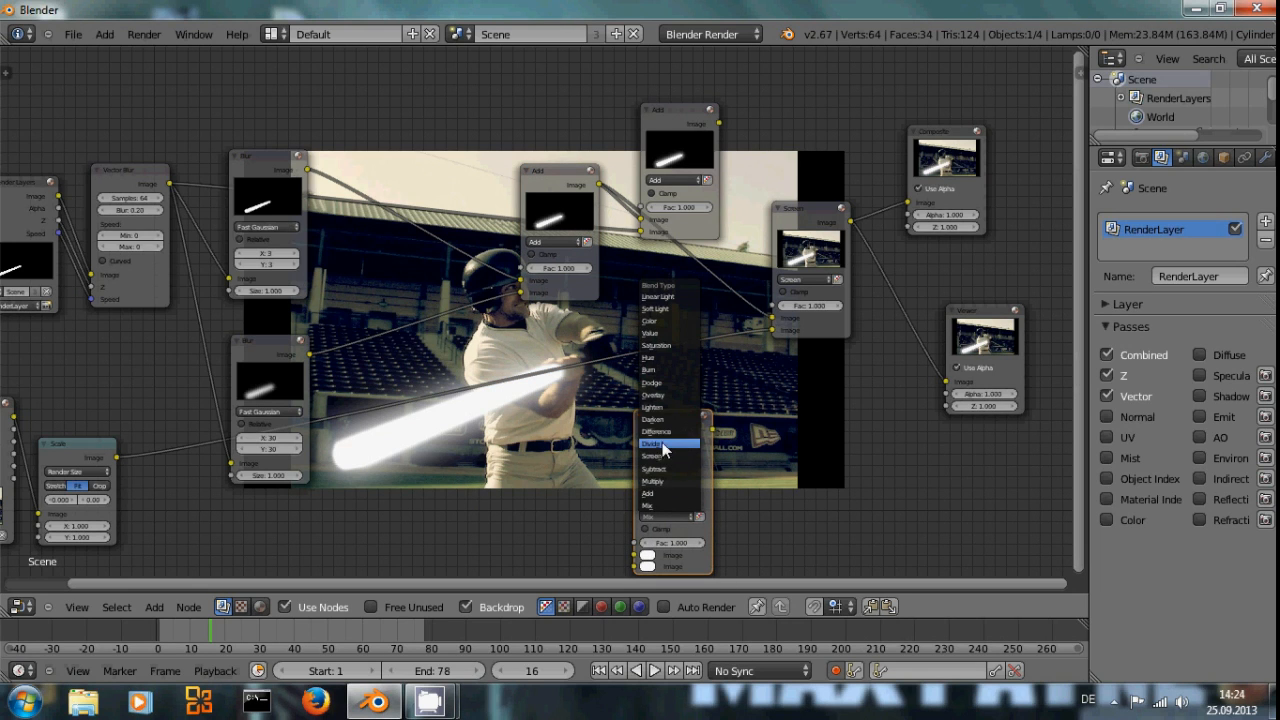
{"action": "left_click", "coordinate": [673, 319]}
Place the Color node beside the lower Blur node, link that Blur's output into its first image input and preview it in the Viewer
{"action": "left_click_drag", "start_coordinate": [678, 429], "coordinate": [383, 252]}
{"action": "left_click_drag", "start_coordinate": [313, 353], "coordinate": [354, 381]}
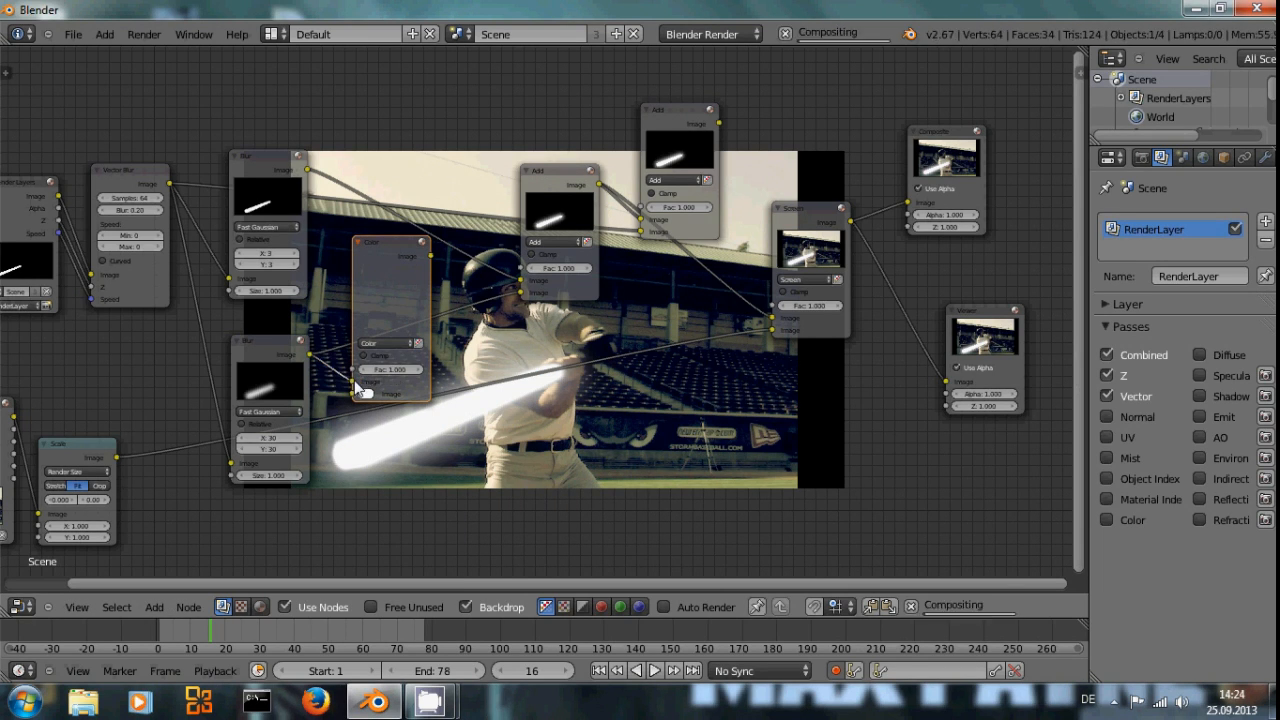
{"action": "left_click", "coordinate": [394, 258], "text": "ctrl+shift"}
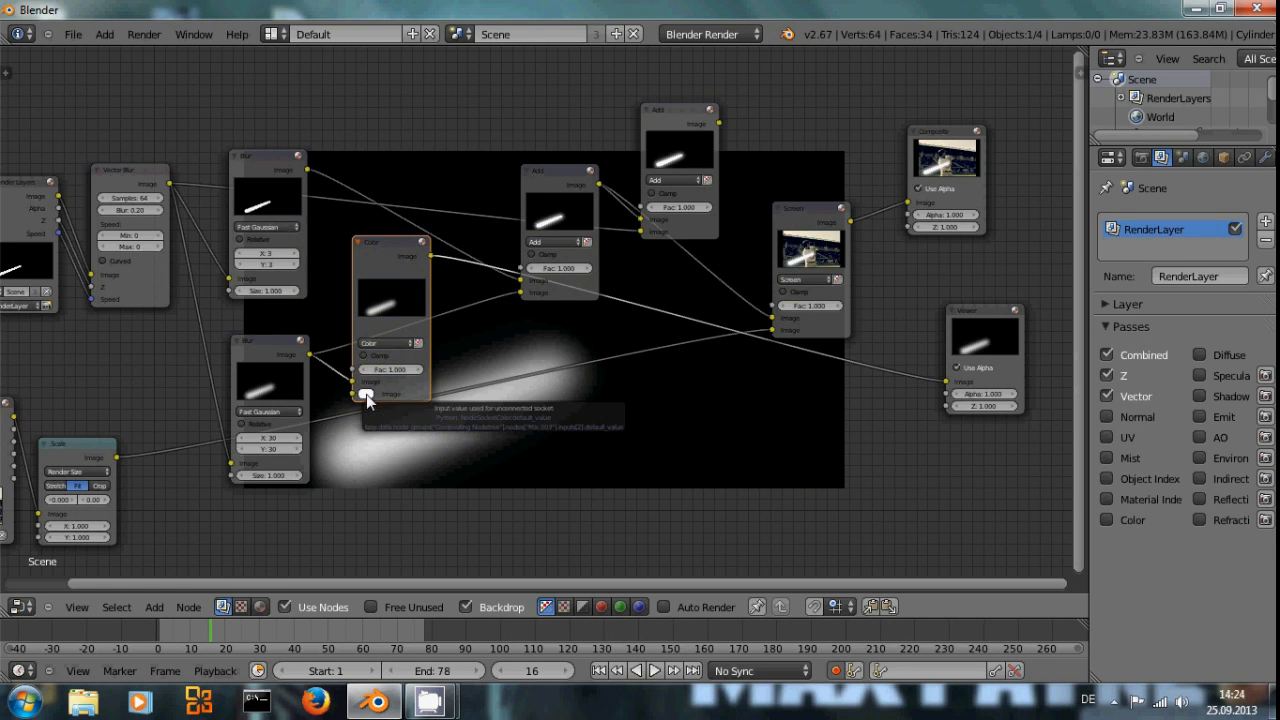
Set the Color node's second color to green and link its output into the first Add node's second image input
{"action": "left_click", "coordinate": [366, 394]}
{"action": "left_click", "coordinate": [370, 258]}
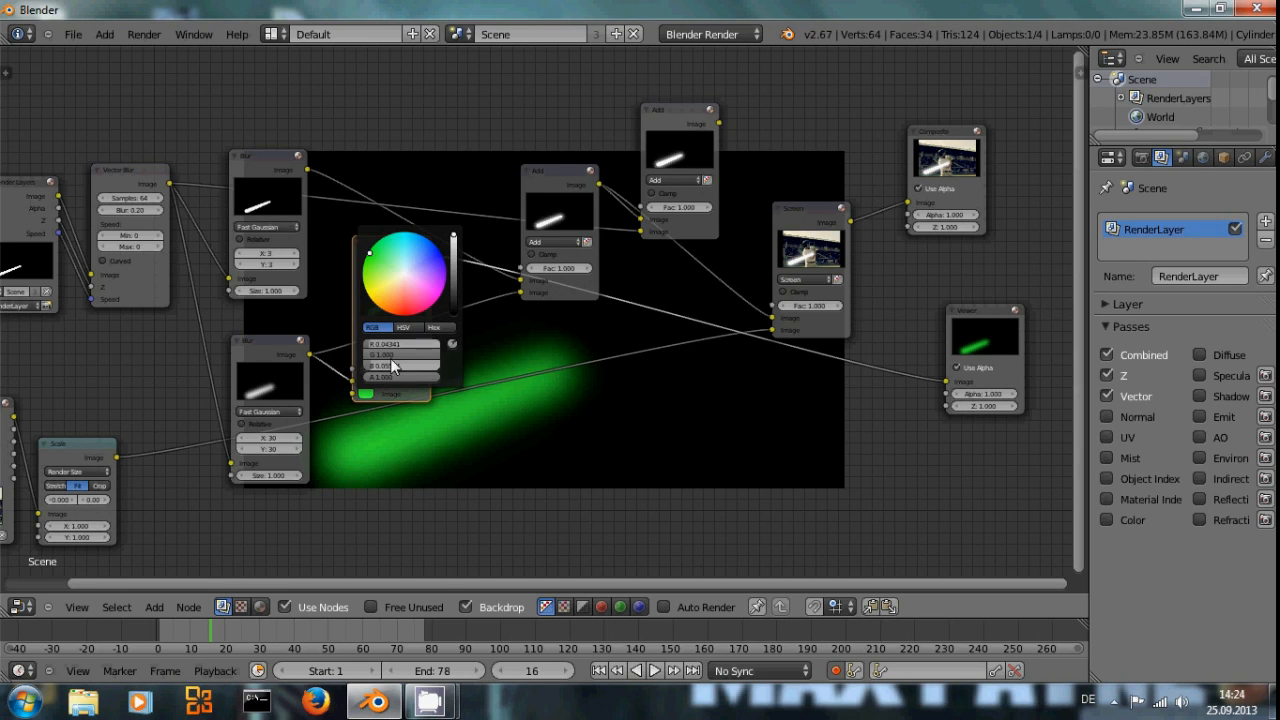
{"action": "left_click", "coordinate": [551, 188], "text": "ctrl+shift"}
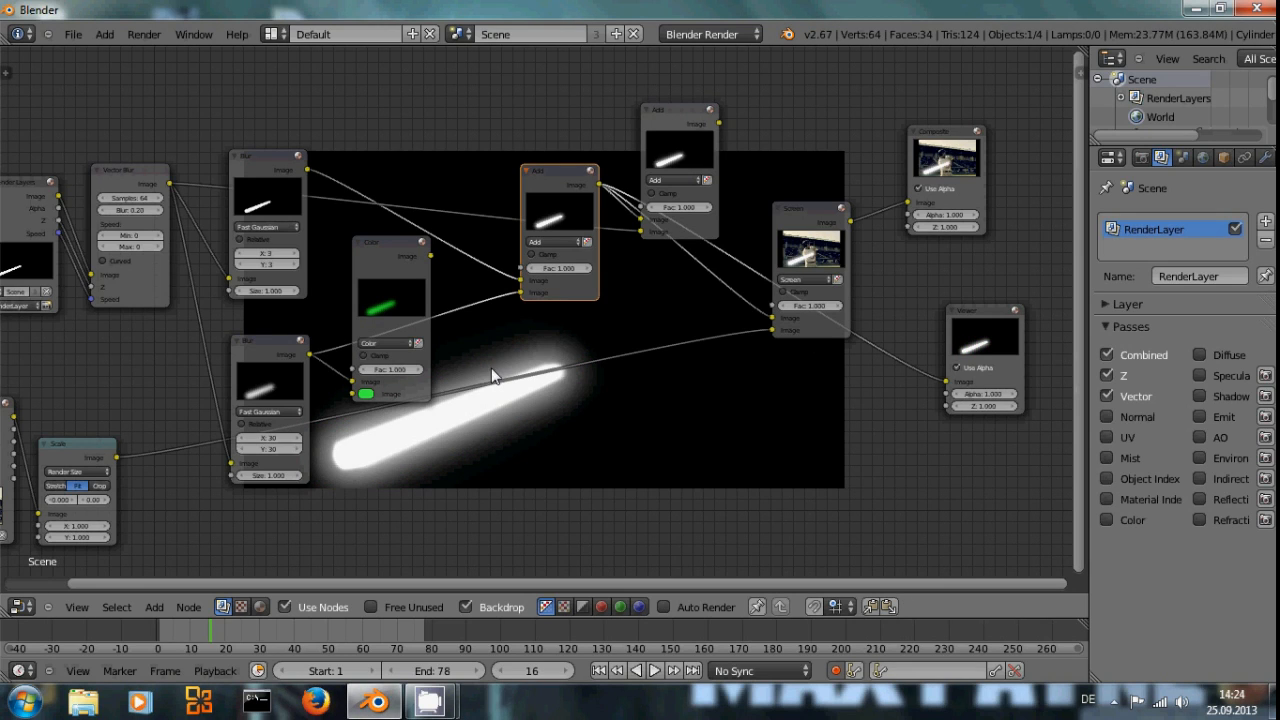
{"action": "left_click_drag", "start_coordinate": [431, 256], "coordinate": [530, 296]}
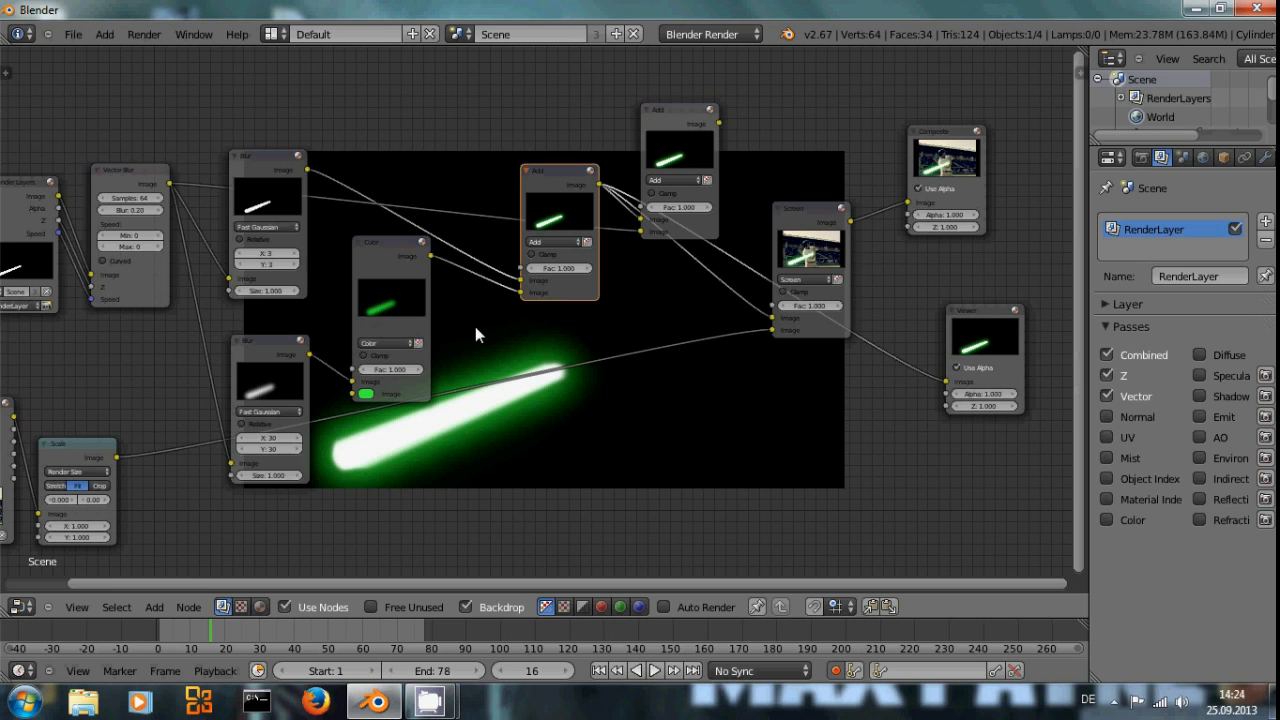
Send the second Add node's output and then the Screen node's output to the Viewer
{"action": "middle_click_drag", "start_coordinate": [488, 325], "coordinate": [458, 360]}
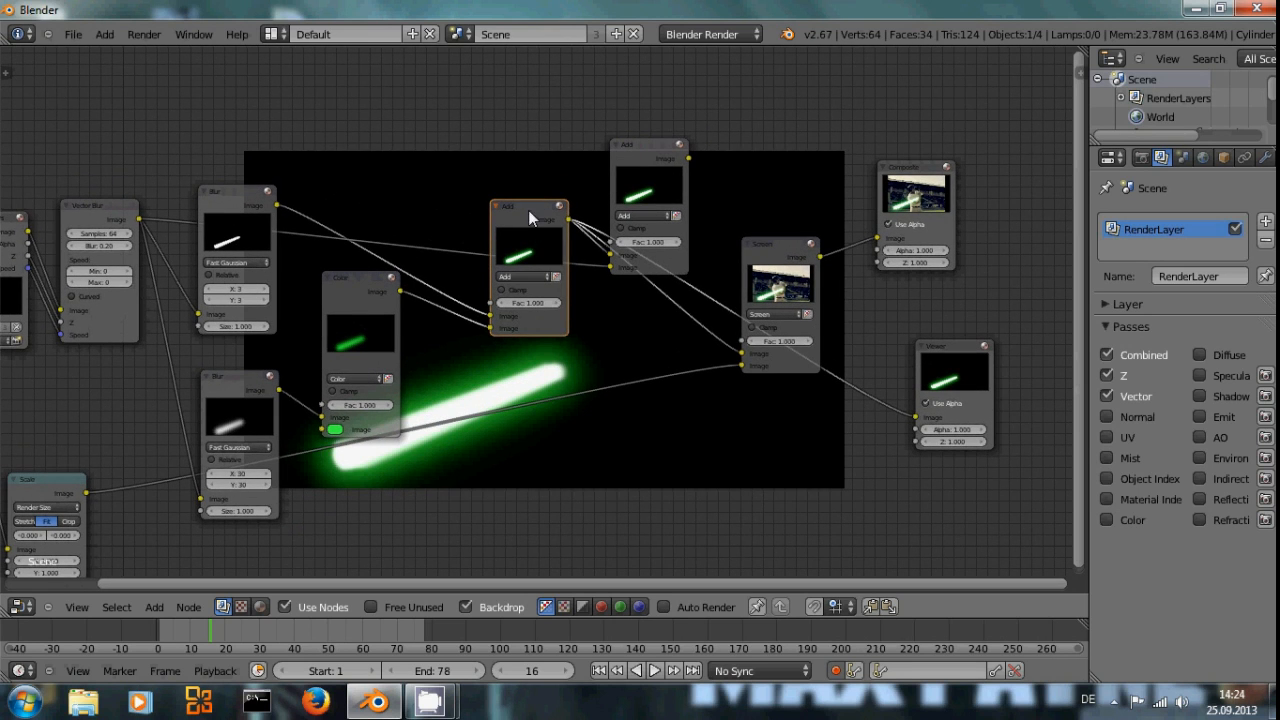
{"action": "left_click", "coordinate": [627, 163], "text": "ctrl+shift"}
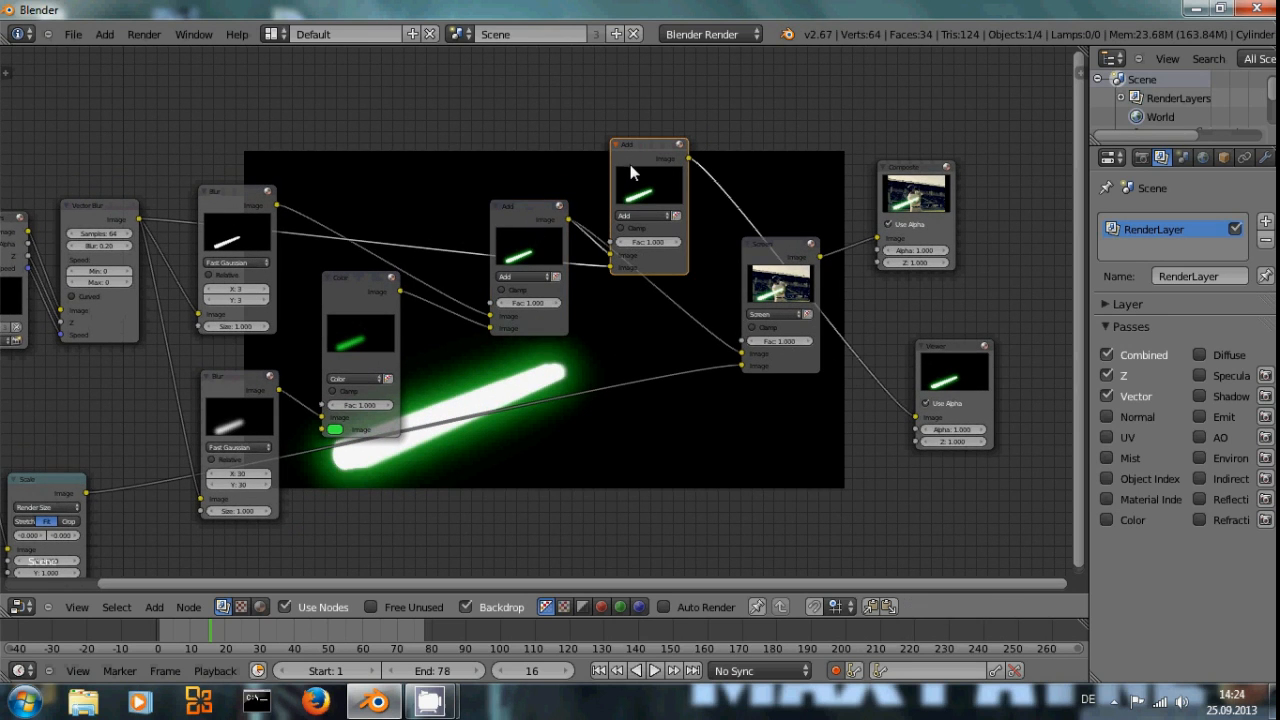
{"action": "left_click", "coordinate": [788, 256], "text": "ctrl+shift"}
Try blue, red and magenta as the Color node's glow color, then settle on a bright green
{"action": "middle_click_drag", "start_coordinate": [712, 460], "coordinate": [728, 423]}
{"action": "left_click", "coordinate": [355, 395]}
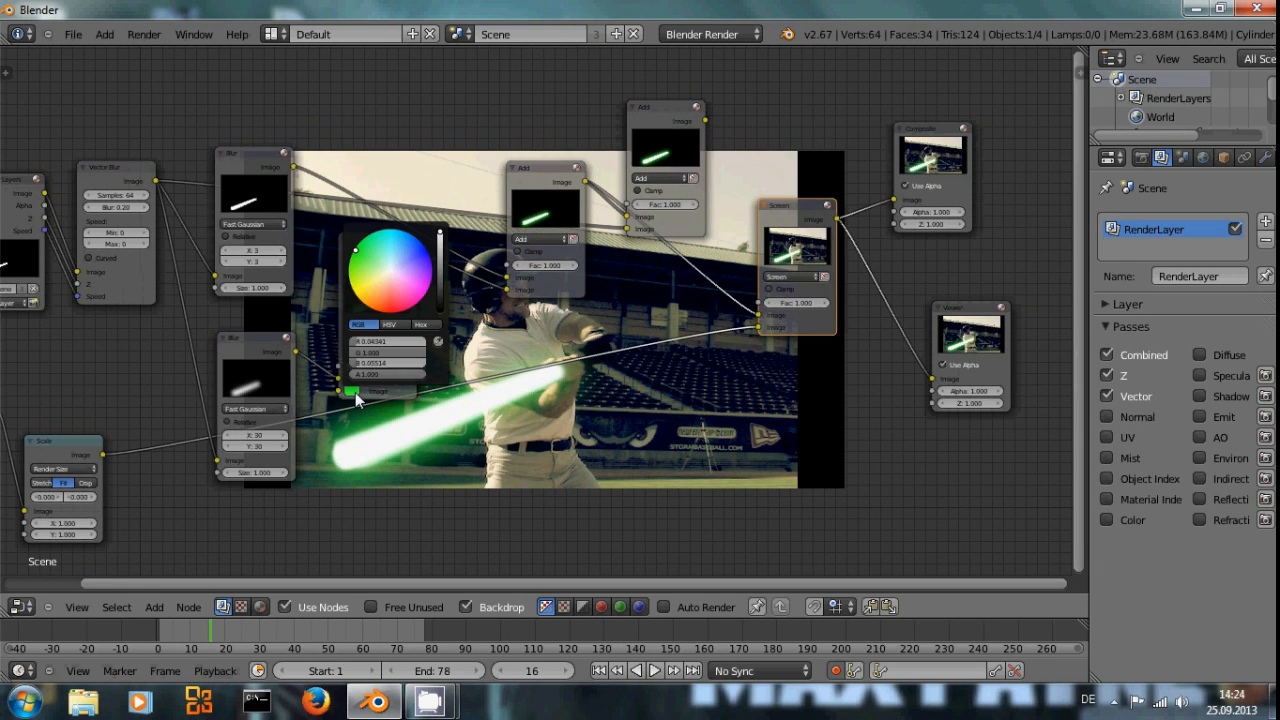
{"action": "left_click", "coordinate": [426, 243]}
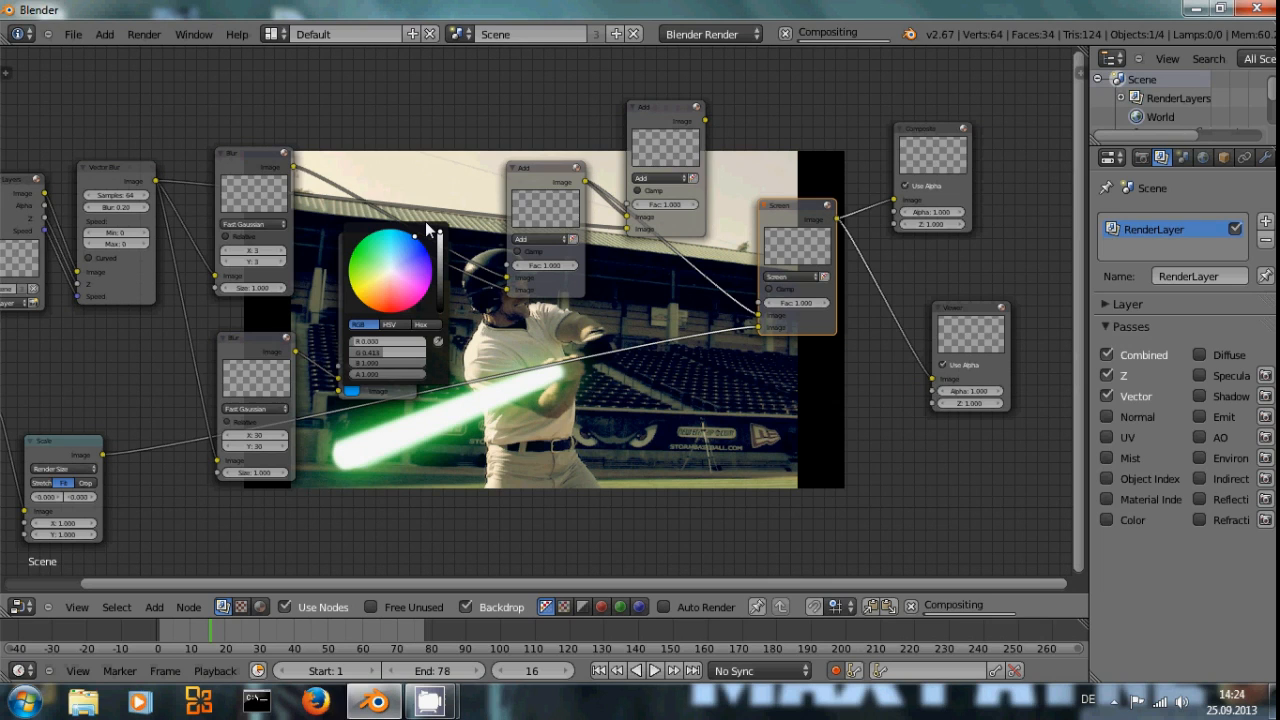
{"action": "left_click", "coordinate": [429, 231]}
{"action": "left_click", "coordinate": [398, 315]}
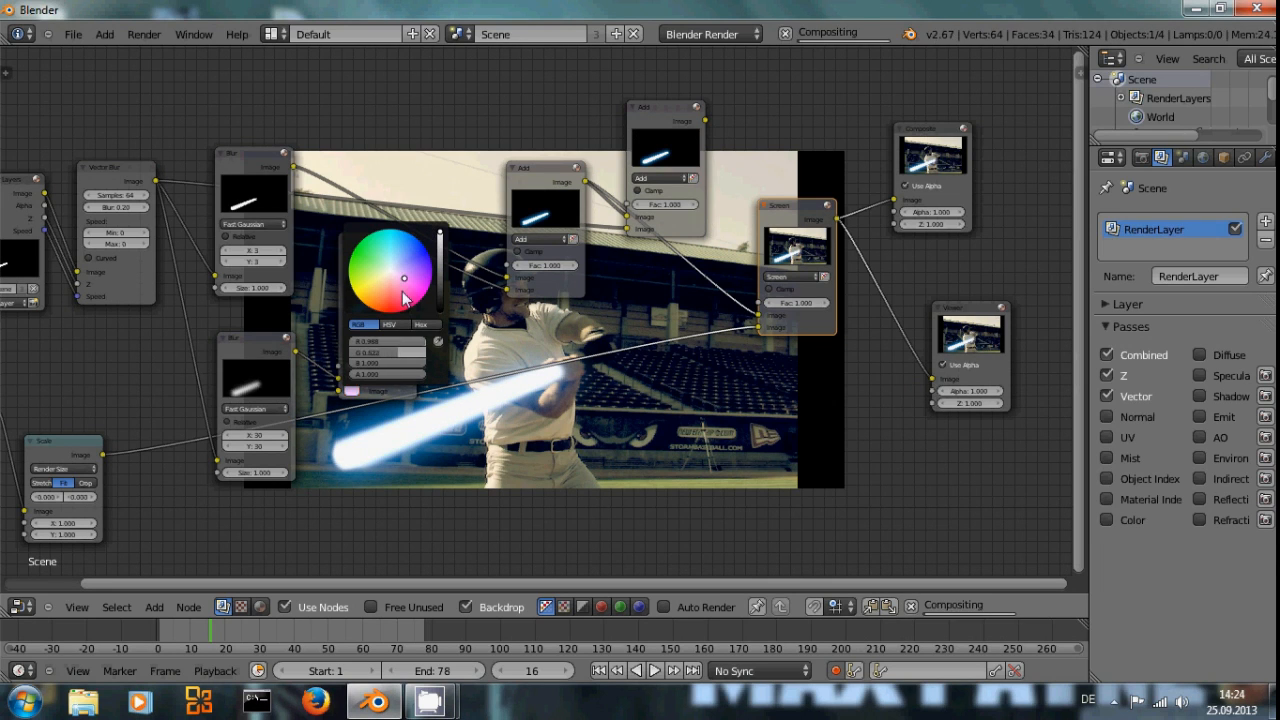
{"action": "left_click", "coordinate": [389, 316]}
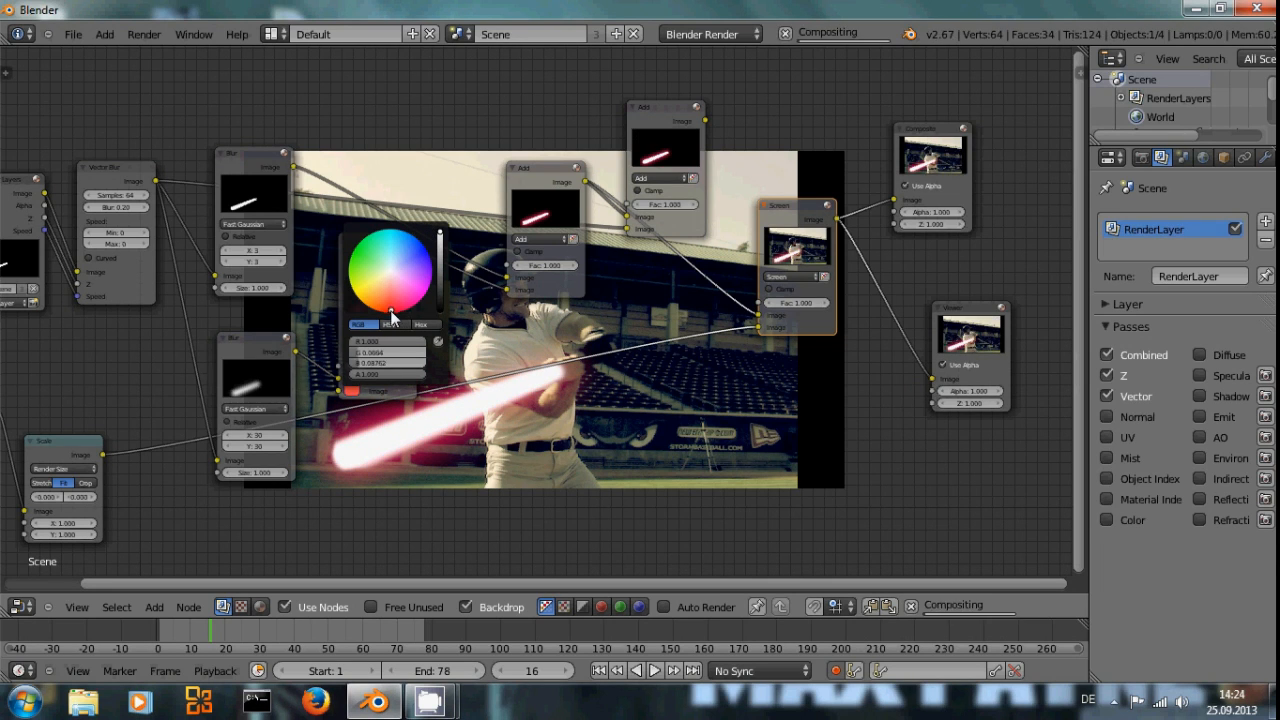
{"action": "left_click", "coordinate": [427, 292]}
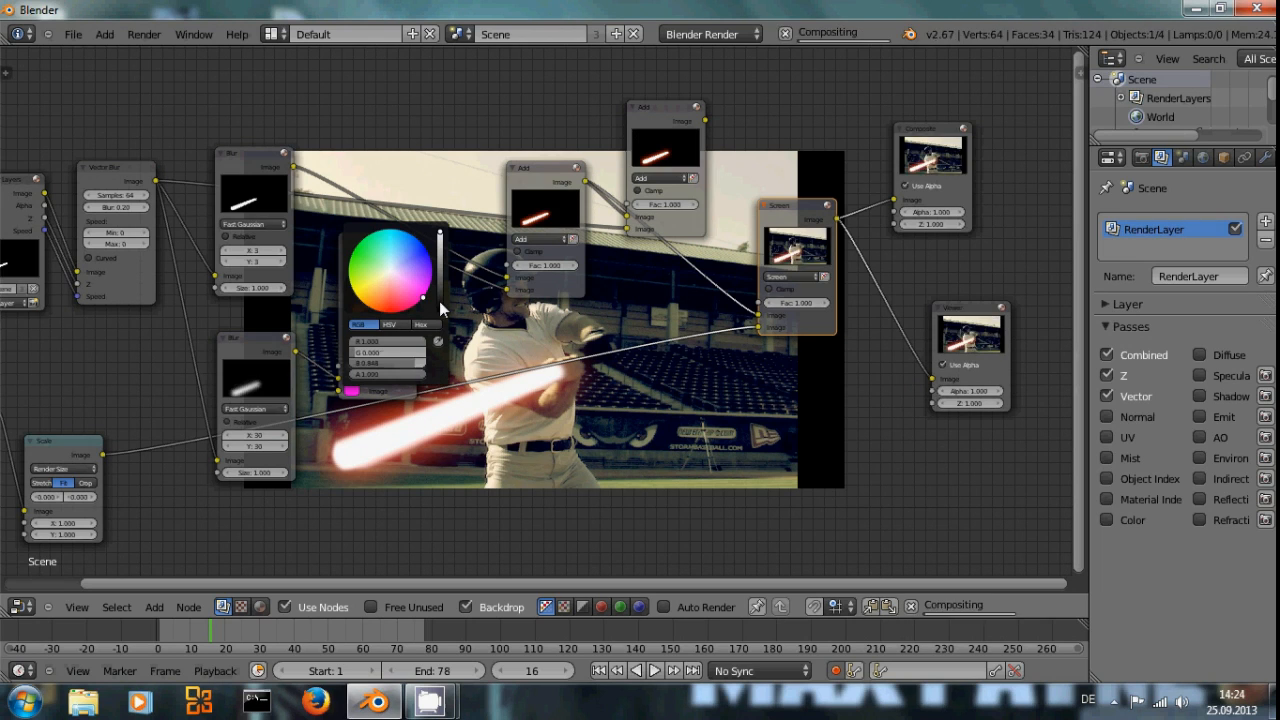
{"action": "left_click", "coordinate": [352, 258]}
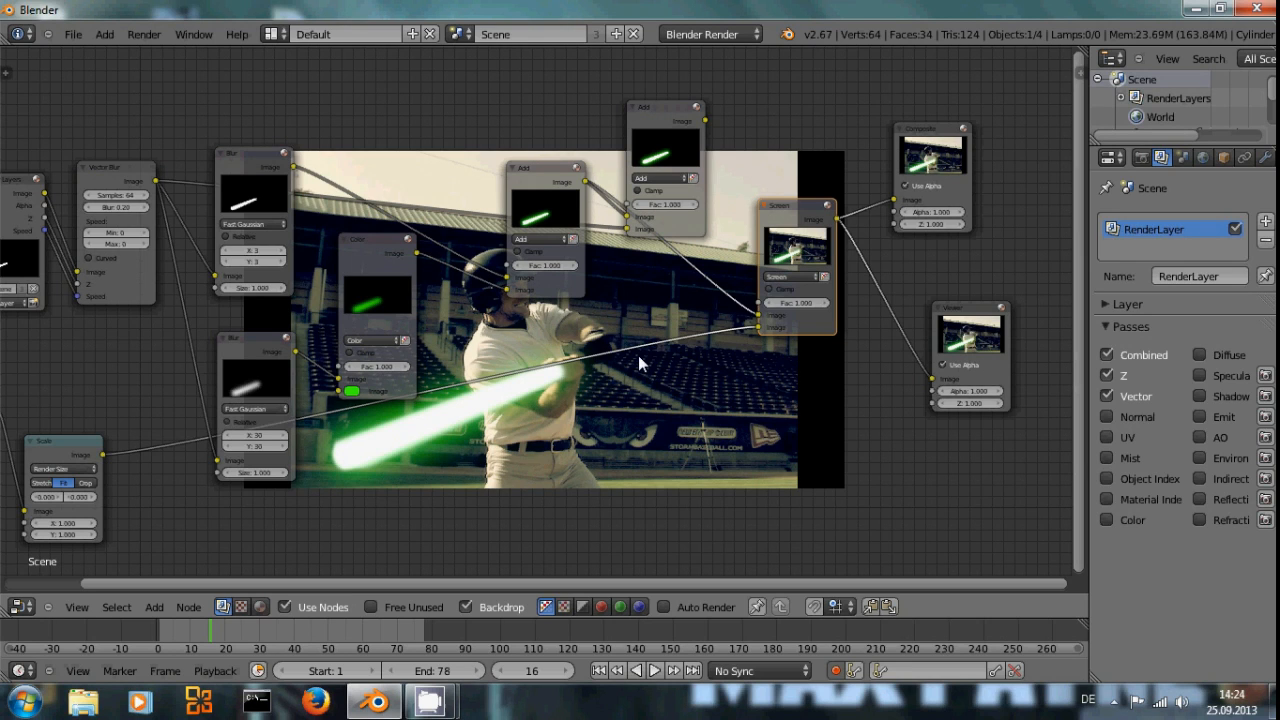
Move the second Add node down, link its output into the Screen node's first image input and shift the Screen node up
{"action": "left_click_drag", "start_coordinate": [682, 119], "coordinate": [681, 156]}
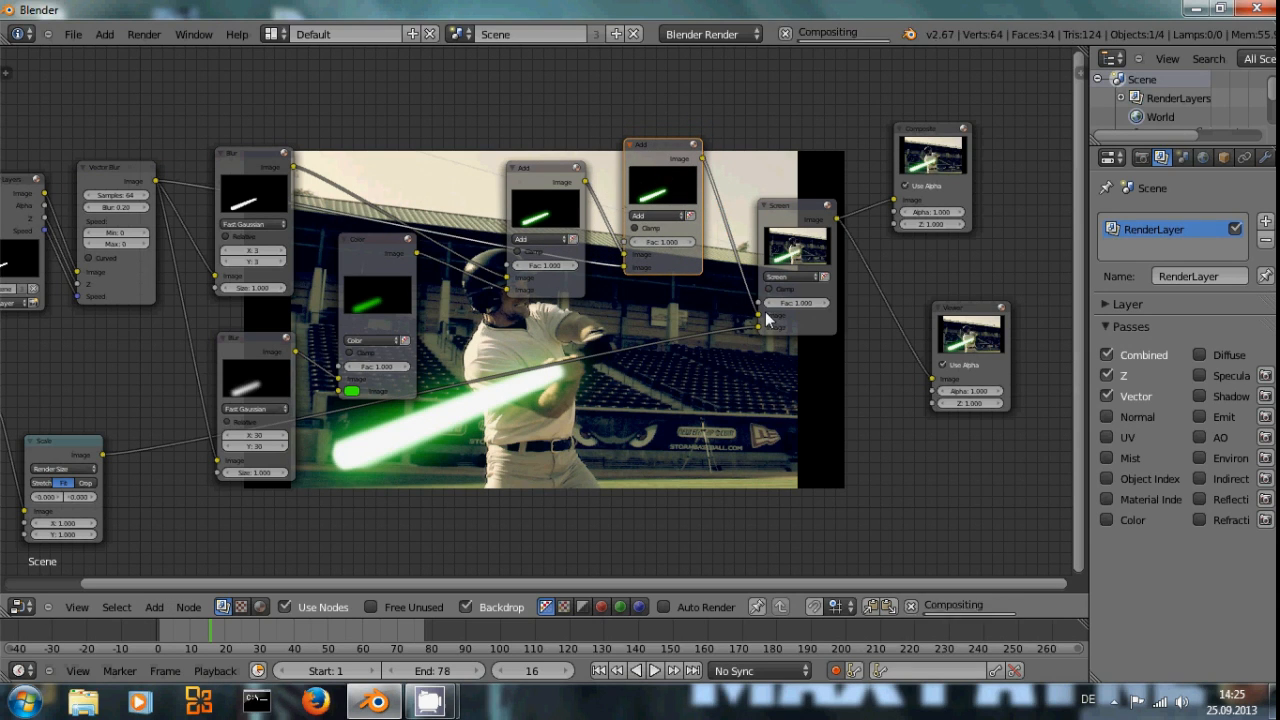
{"action": "middle_click_drag", "start_coordinate": [620, 443], "coordinate": [449, 463]}
{"action": "left_click_drag", "start_coordinate": [647, 238], "coordinate": [655, 203]}
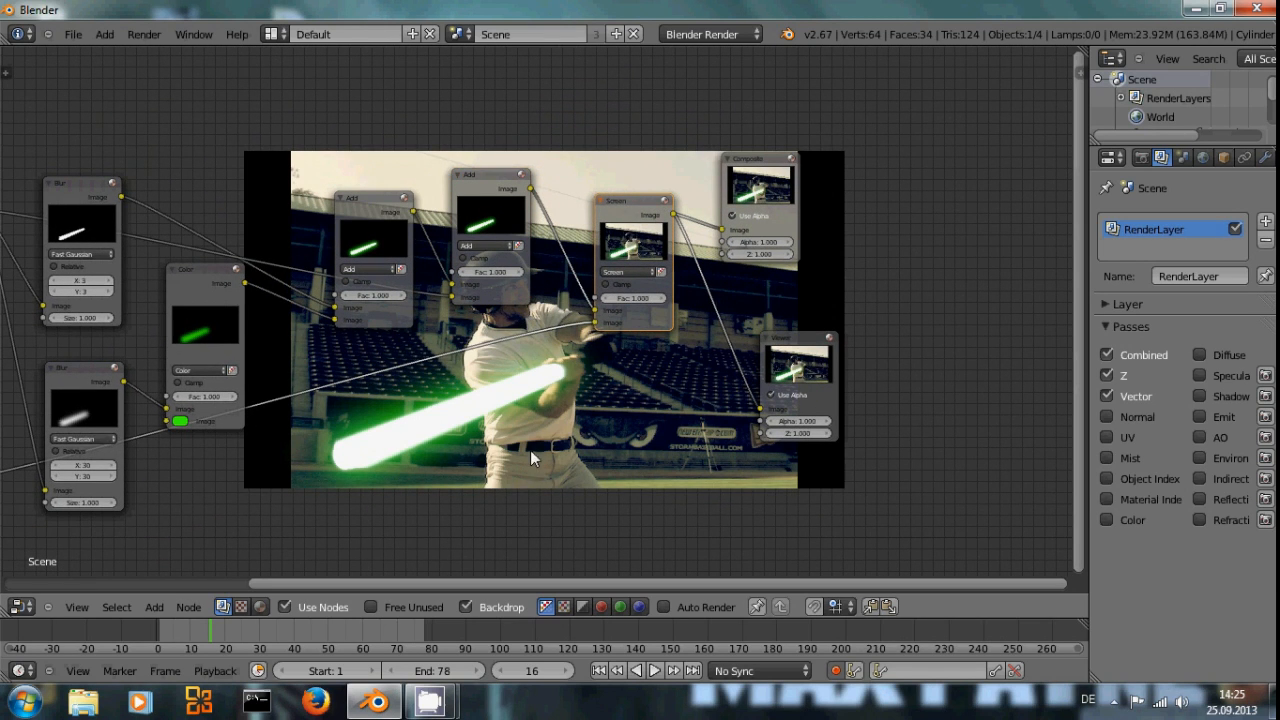
Move the Scale and Movie Clip nodes over to just below the Add nodes, close to the Screen node
{"action": "middle_click_drag", "start_coordinate": [530, 450], "coordinate": [766, 392]}
{"action": "left_click_drag", "start_coordinate": [108, 421], "coordinate": [744, 288]}
{"action": "left_click_drag", "start_coordinate": [27, 387], "coordinate": [615, 356]}
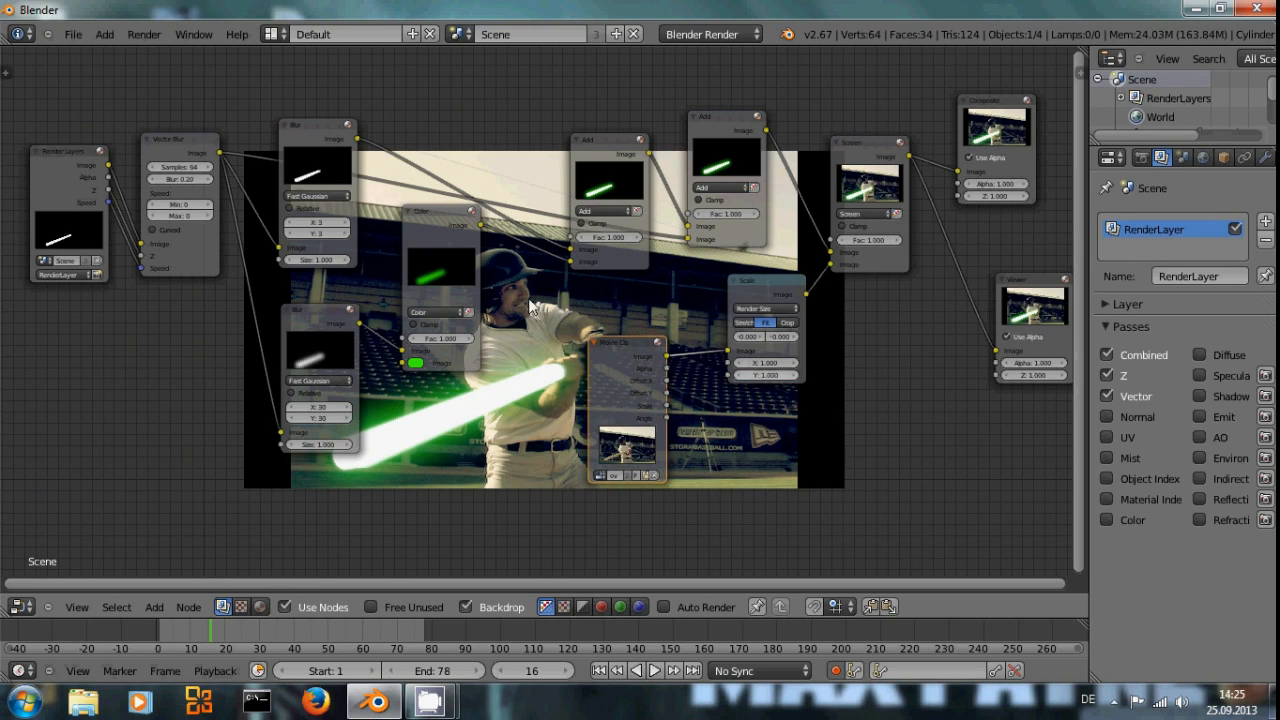
Review the node chain from Render Layers through Vector Blur, both Blur nodes and the Color node to the first Add node
{"action": "left_click", "coordinate": [63, 168]}
{"action": "left_click", "coordinate": [164, 140]}
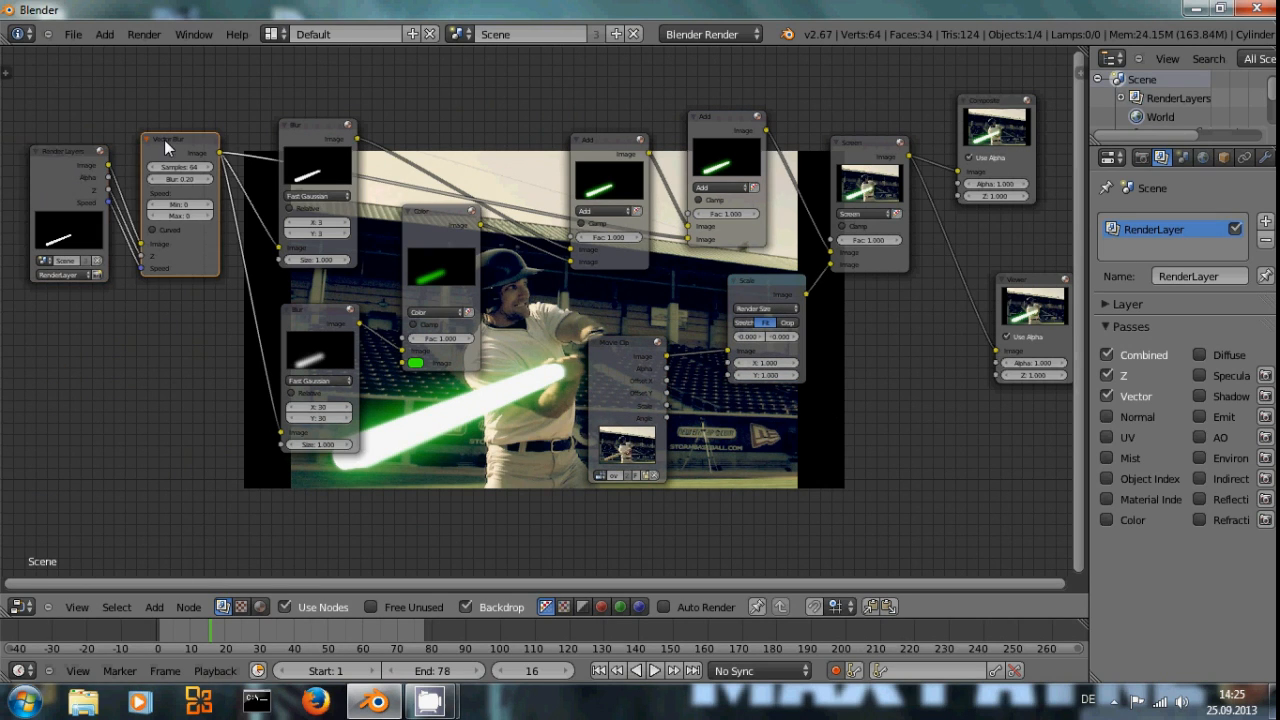
{"action": "left_click", "coordinate": [304, 142]}
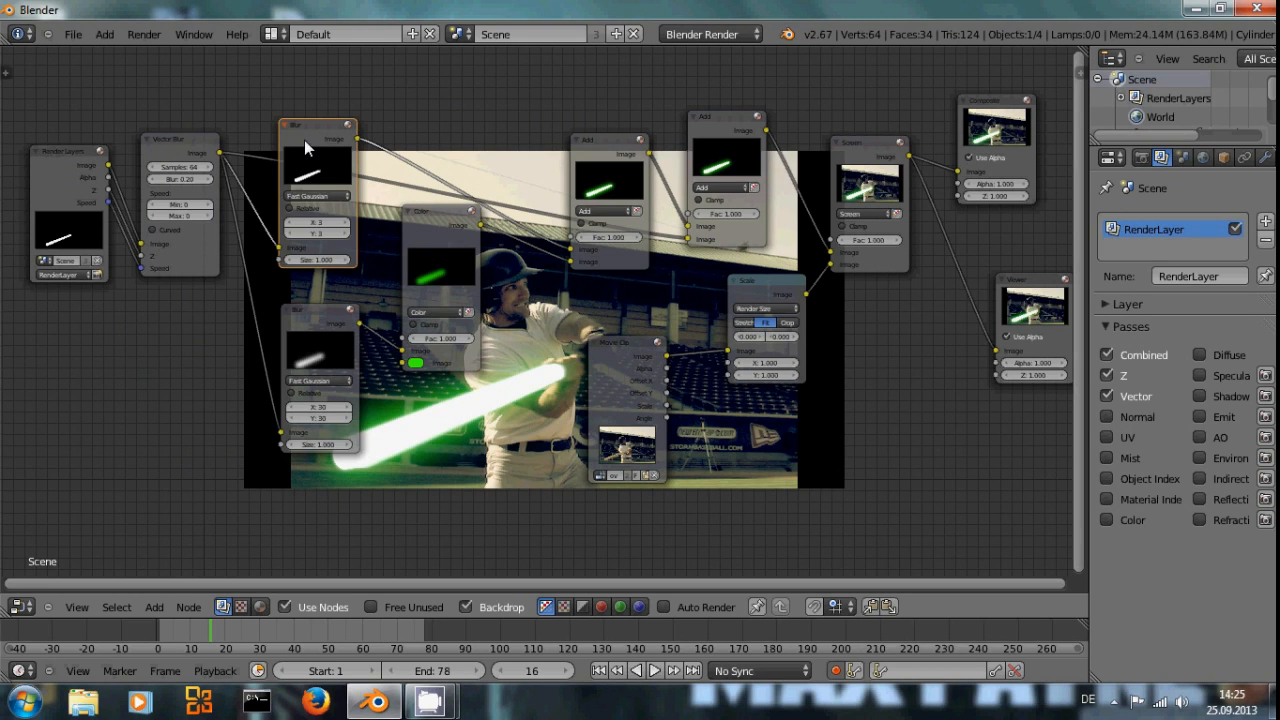
{"action": "left_click", "coordinate": [318, 316]}
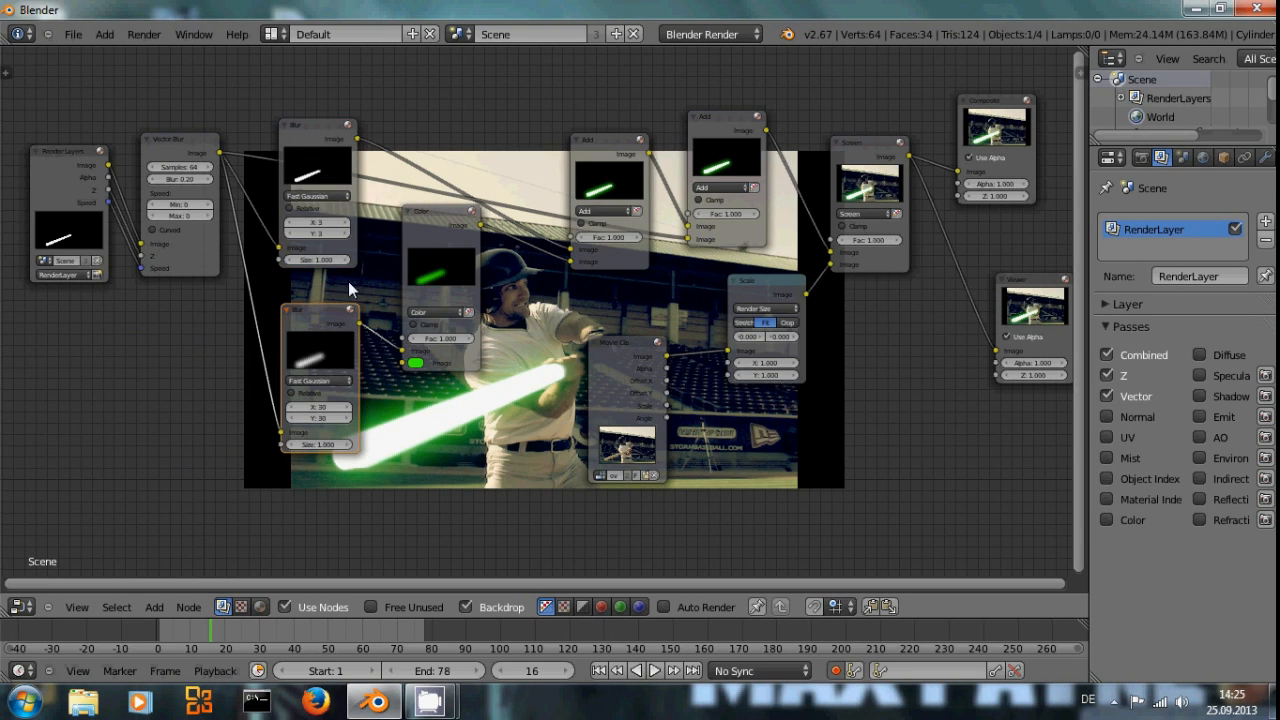
{"action": "left_click_drag", "start_coordinate": [444, 229], "coordinate": [444, 247]}
{"action": "middle_click_drag", "start_coordinate": [563, 377], "coordinate": [488, 397]}
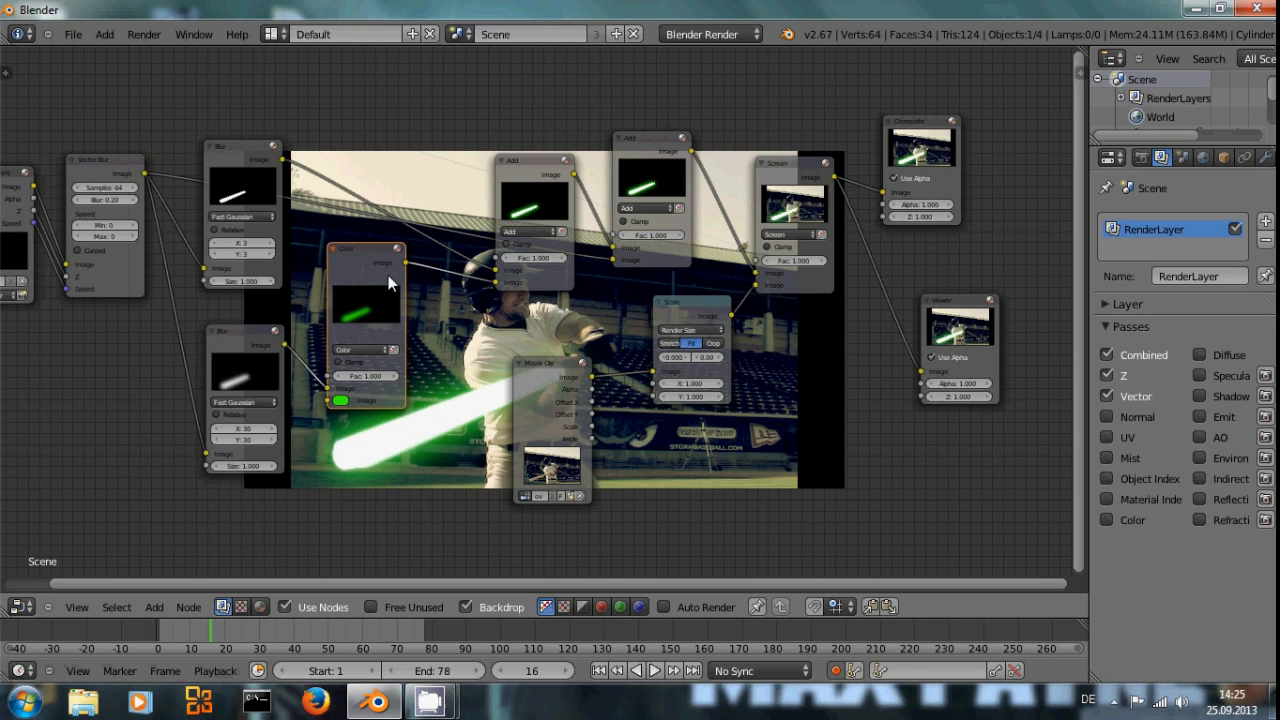
{"action": "middle_click_drag", "start_coordinate": [481, 333], "coordinate": [410, 381]}
{"action": "left_click", "coordinate": [444, 221]}
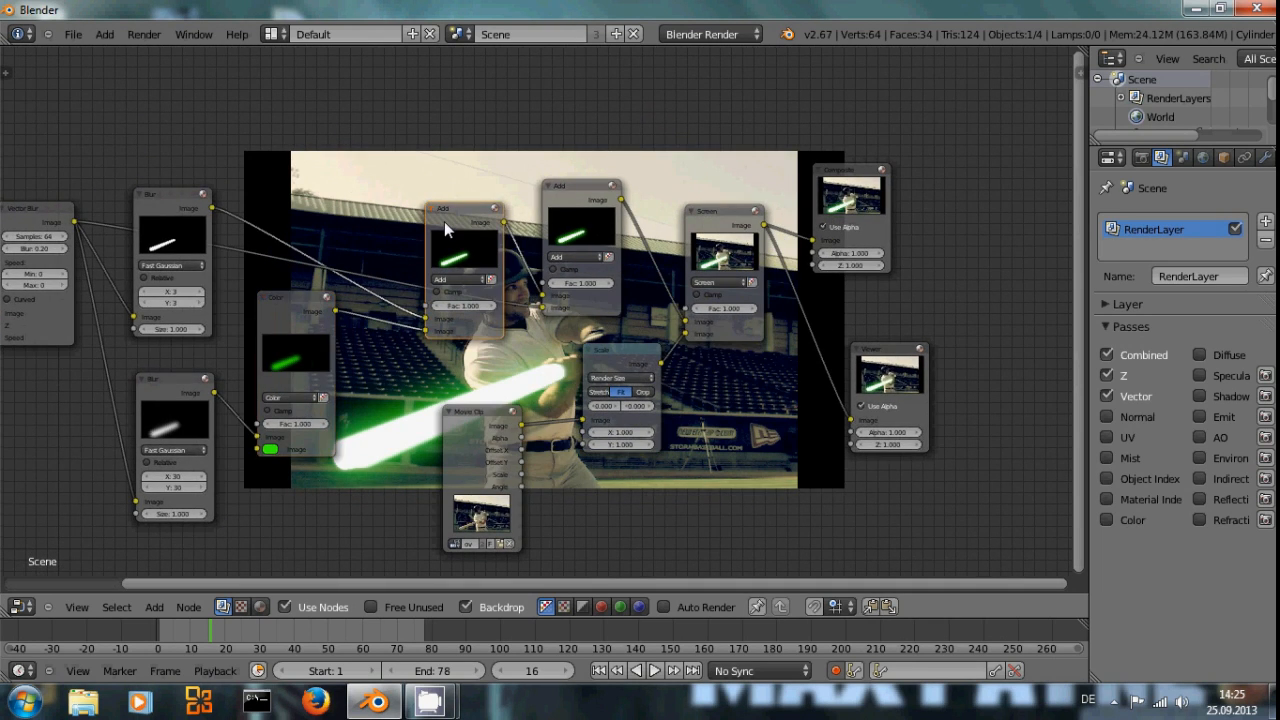
Preview the first Add node, return the Viewer to the Screen node's output and move the Composite node above the Viewer node
{"action": "left_click", "coordinate": [586, 189], "text": "ctrl+shift"}
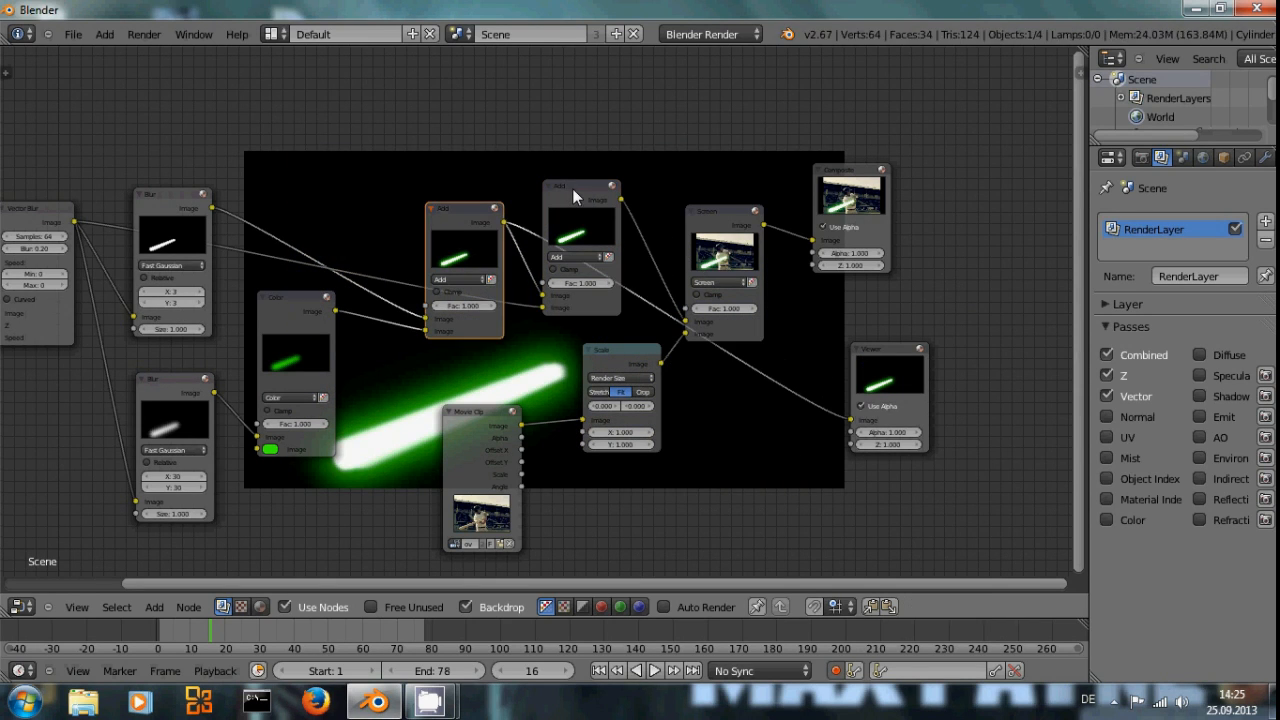
{"action": "left_click", "coordinate": [698, 224], "text": "ctrl+shift"}
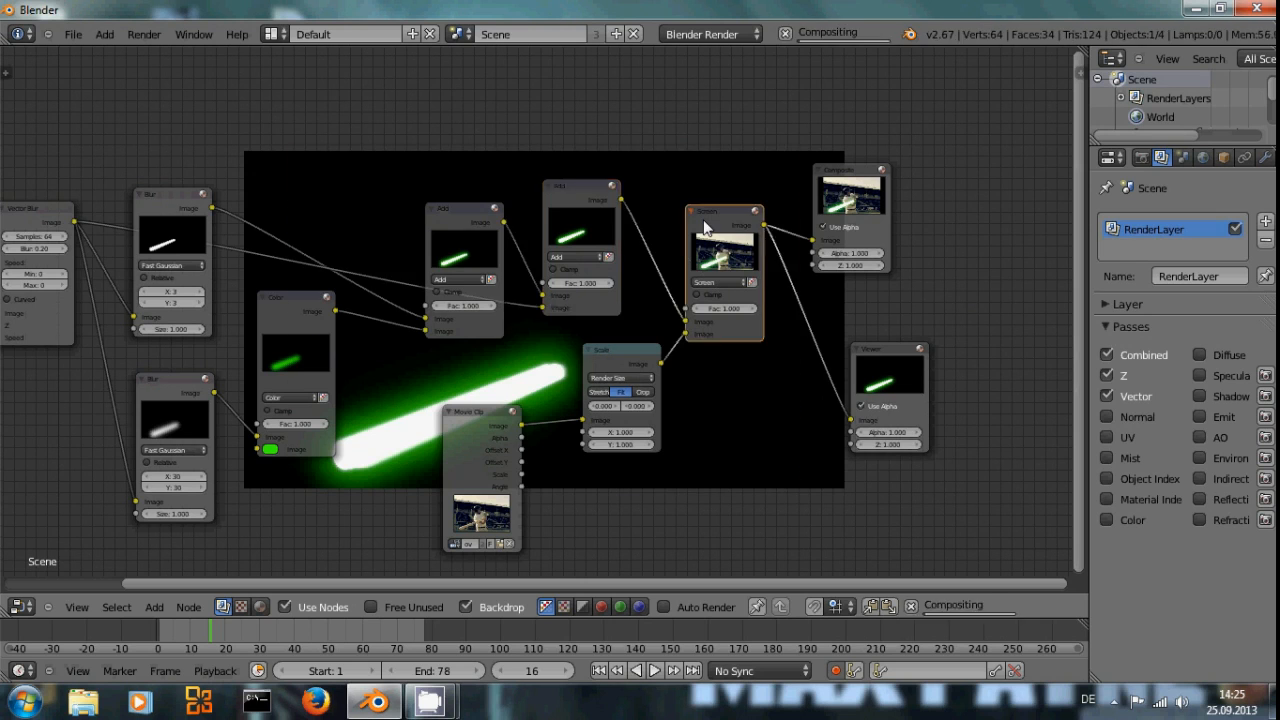
{"action": "middle_click_drag", "start_coordinate": [772, 417], "coordinate": [735, 400]}
{"action": "left_click_drag", "start_coordinate": [855, 190], "coordinate": [902, 191]}
Go to frame 1, render it and examine the composited lightsaber in the backdrop
{"action": "key", "text": "Left"}
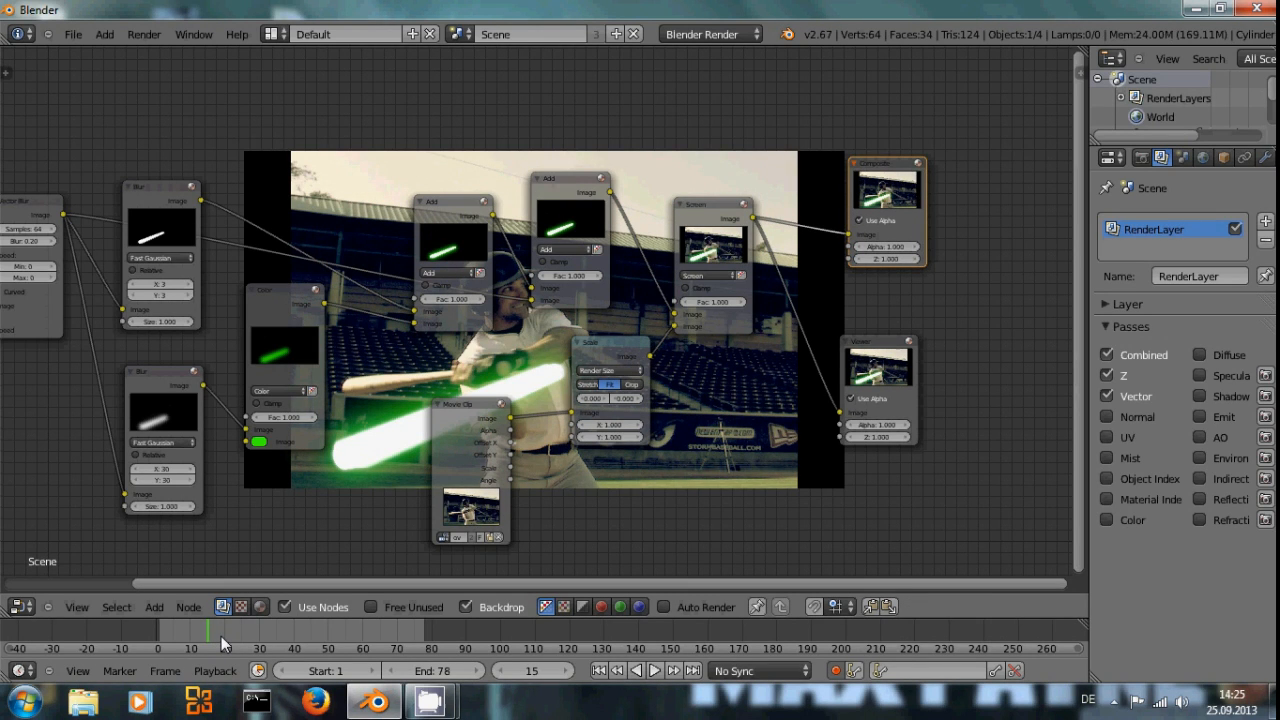
{"action": "key", "text": "shift+Left"}
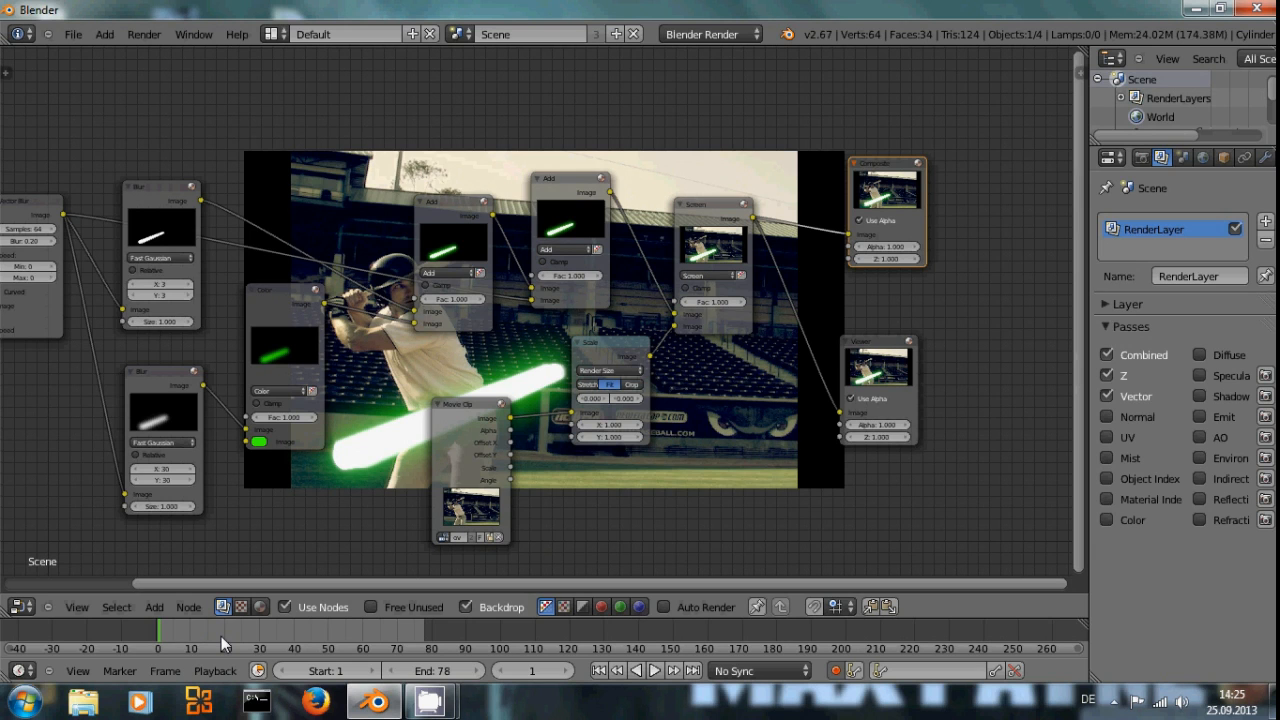
{"action": "key", "text": "F12"}
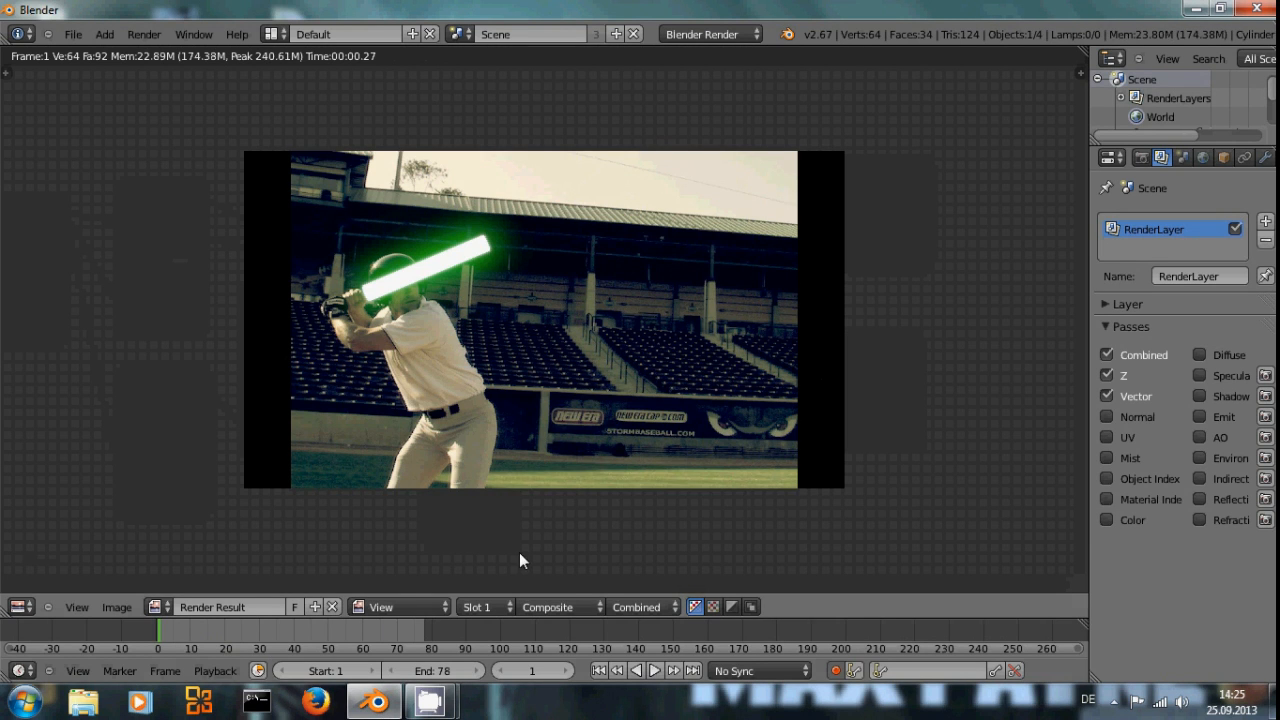
{"action": "key", "text": "Escape"}
{"action": "middle_click_drag", "start_coordinate": [662, 213], "coordinate": [417, 157]}
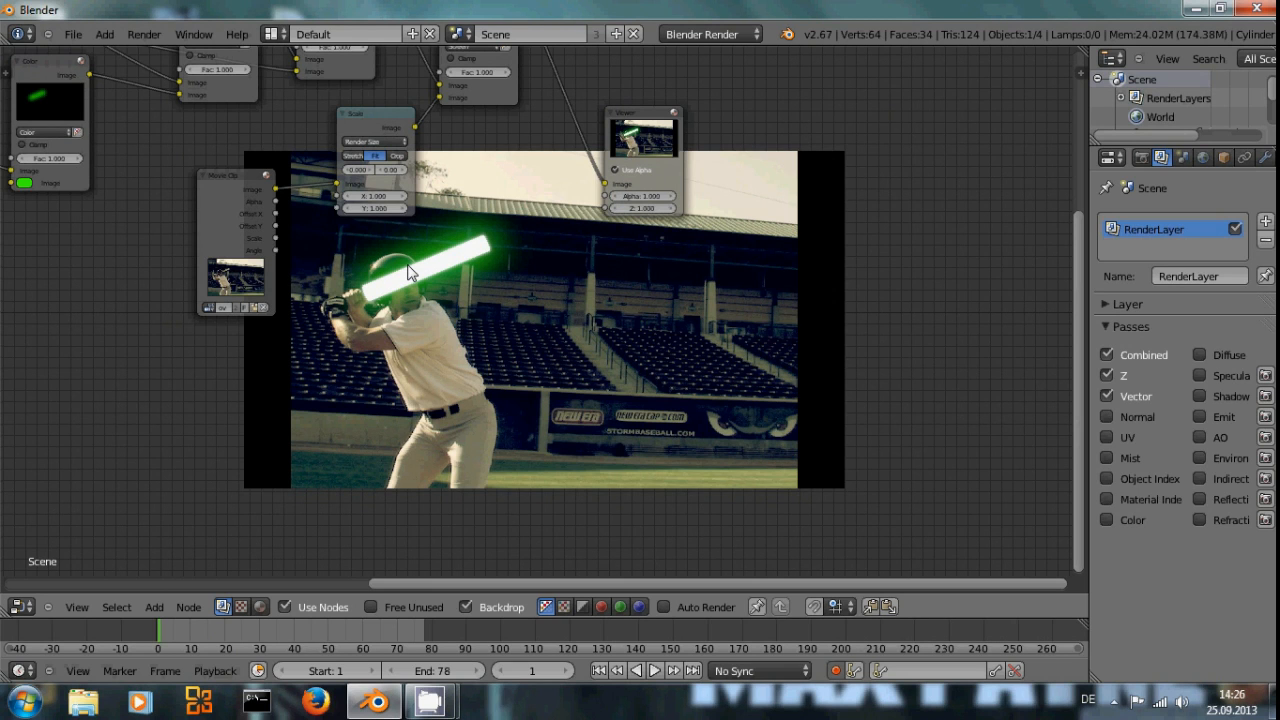
{"action": "middle_click_drag", "start_coordinate": [574, 352], "coordinate": [568, 292]}
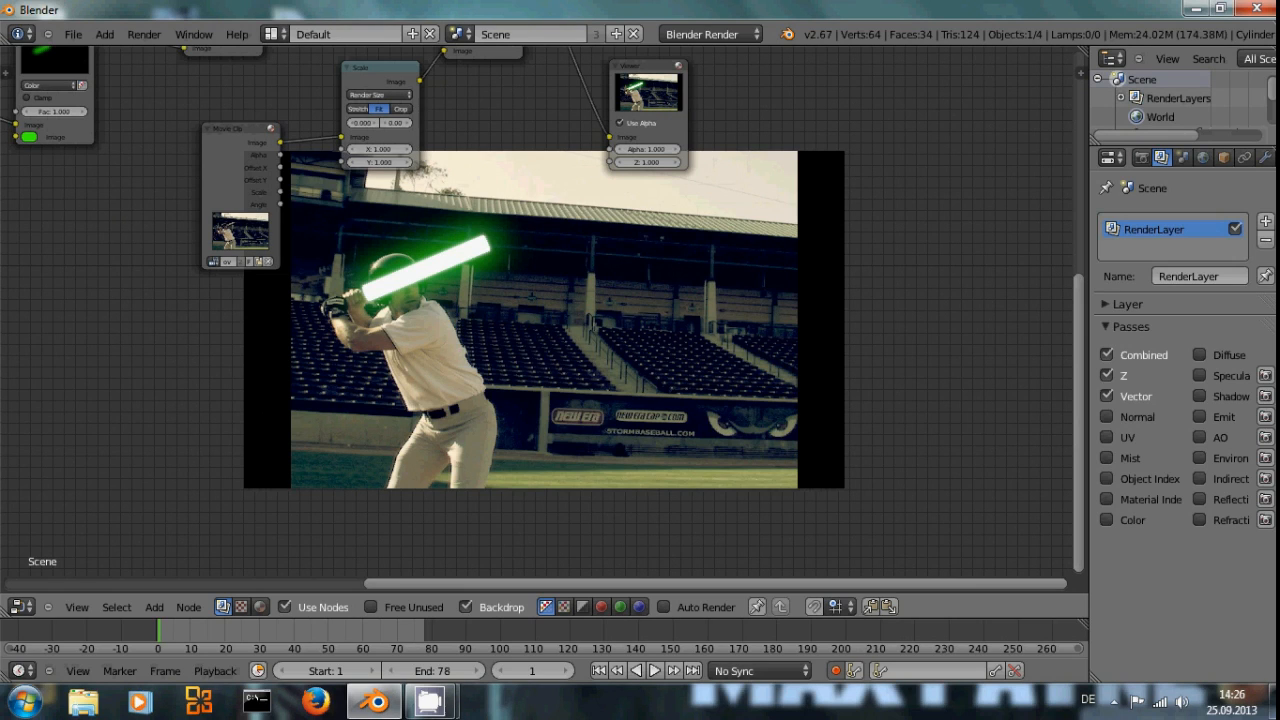